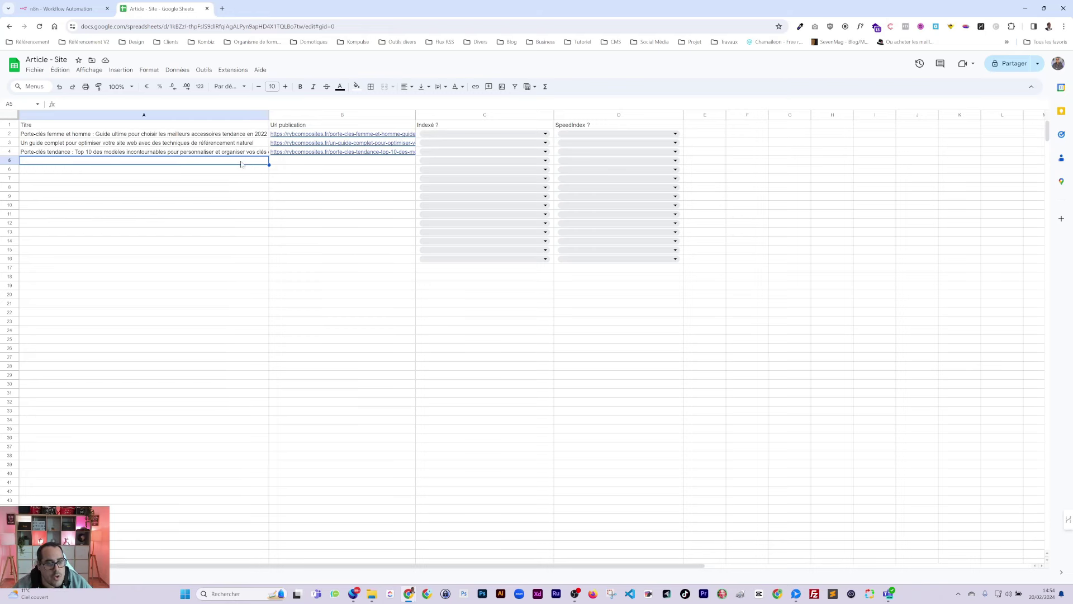
Step: Look over the three articles' titles and URLs, then copy the full URL in cell B2
{"action": "left_click_drag", "start_coordinate": [160, 134], "coordinate": [275, 169]}
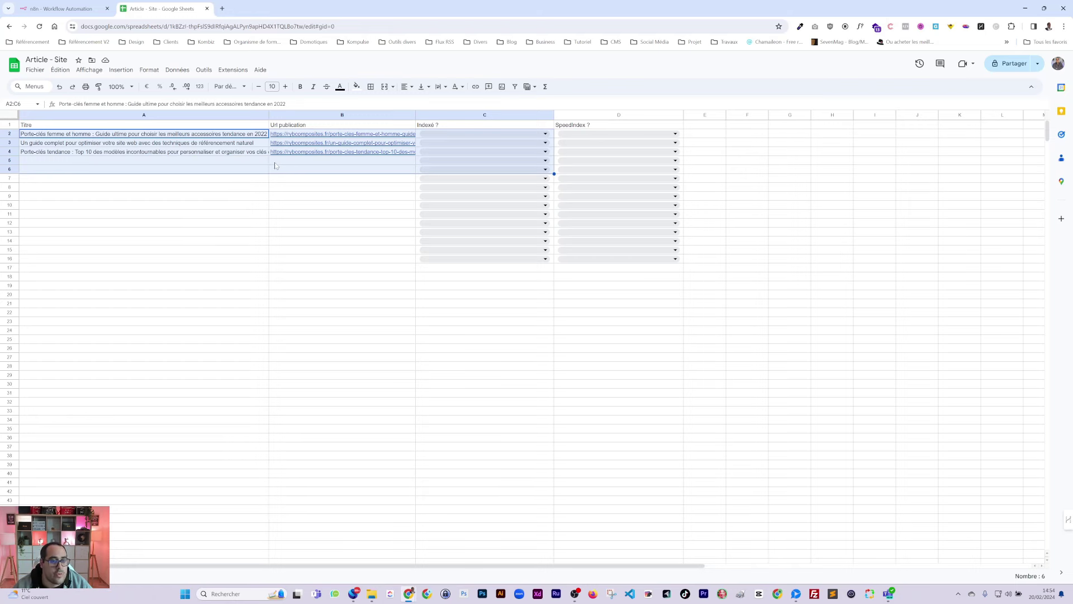
{"action": "left_click", "coordinate": [261, 187]}
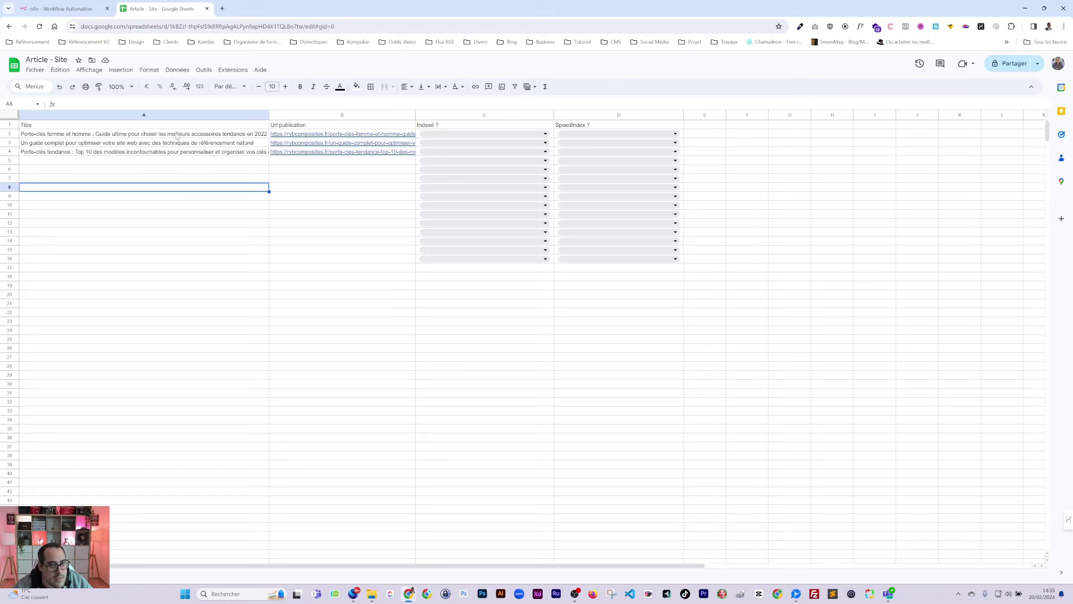
{"action": "left_click_drag", "start_coordinate": [177, 135], "coordinate": [349, 152]}
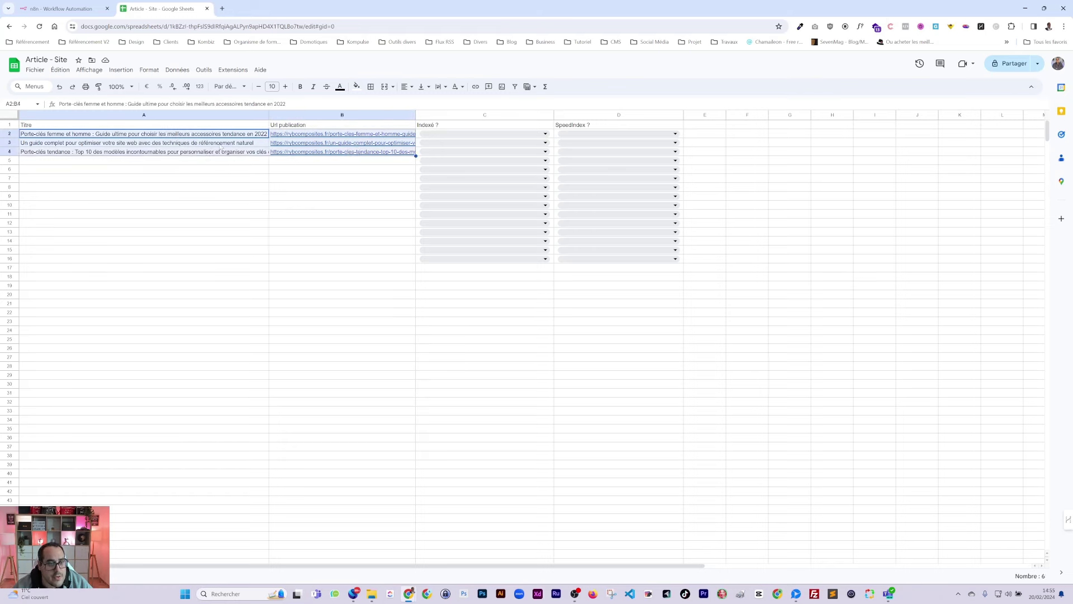
{"action": "mouse_move", "coordinate": [334, 139]}
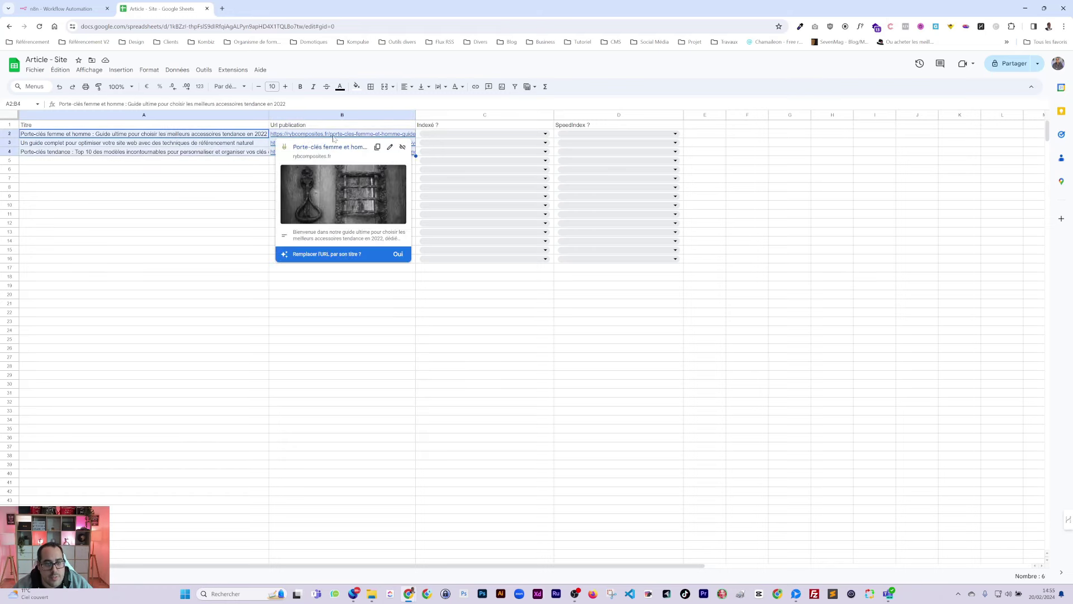
{"action": "left_click", "coordinate": [254, 187]}
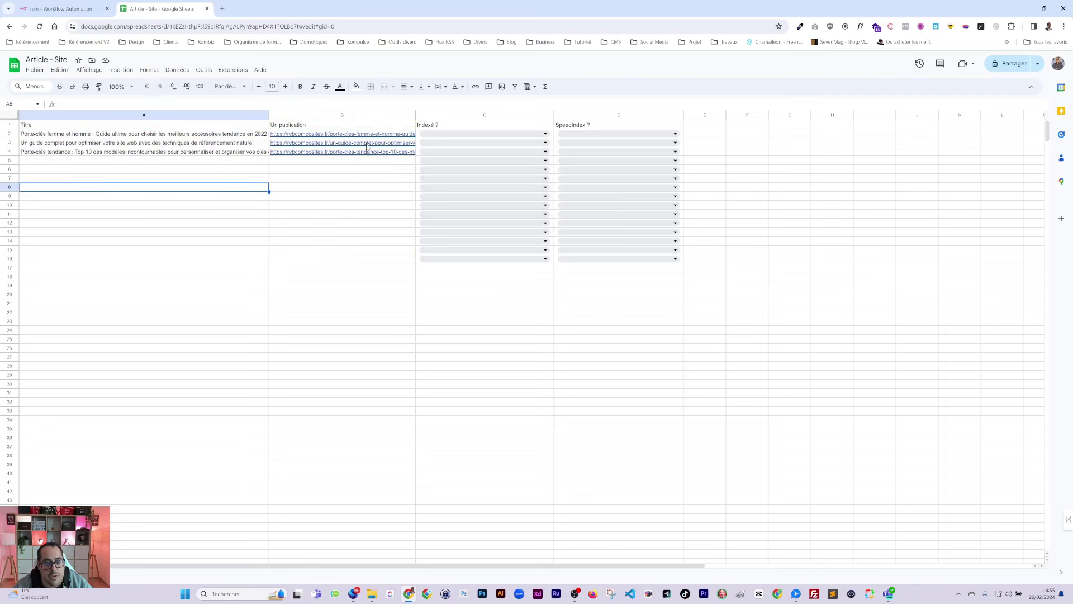
{"action": "mouse_move", "coordinate": [371, 137]}
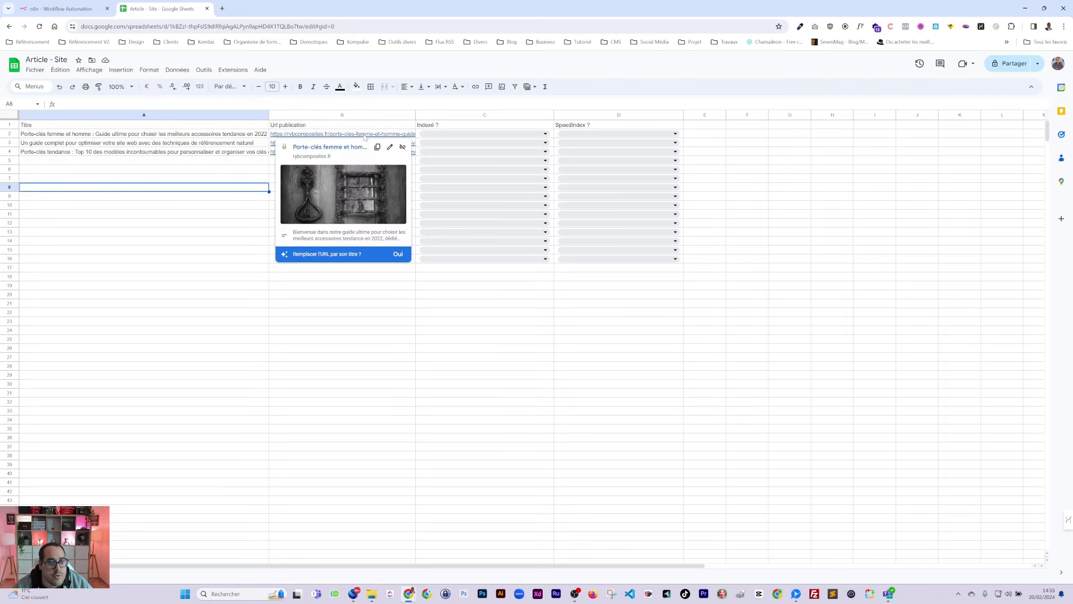
{"action": "left_click", "coordinate": [365, 137]}
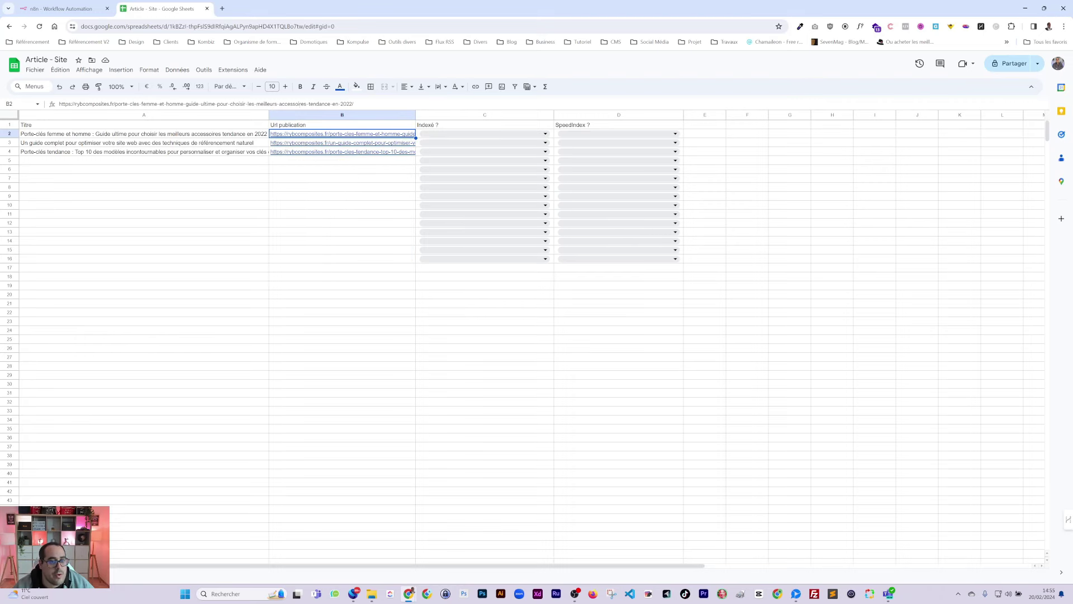
{"action": "key", "text": "F2"}
{"action": "key", "text": "ctrl+a"}
{"action": "key", "text": "ctrl+c"}
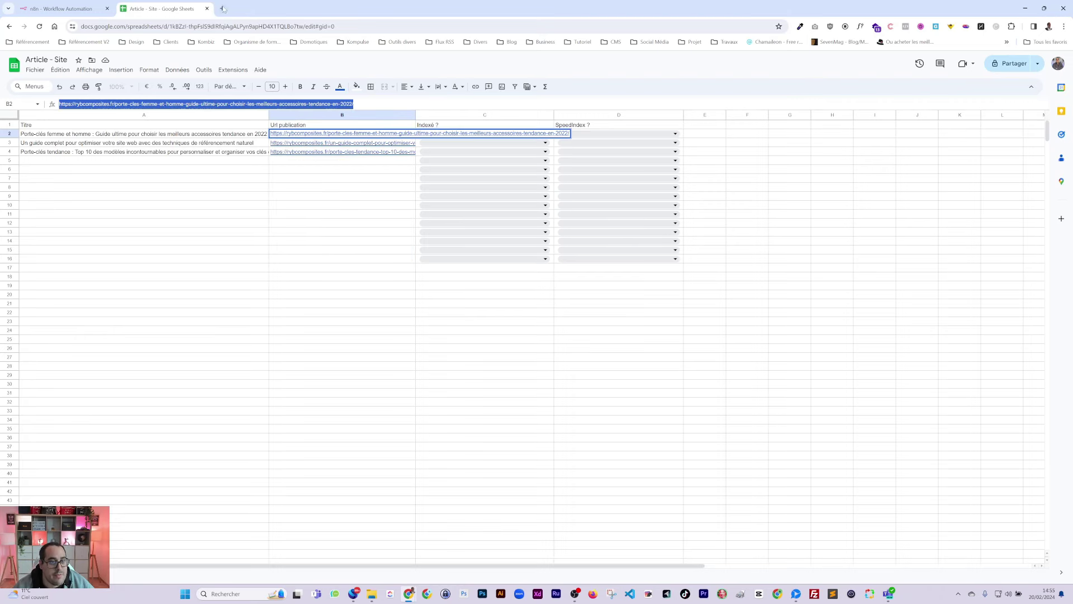
Step: Run a Google 'site:' search for the first article's B2 URL in a new tab
{"action": "left_click", "coordinate": [223, 9]}
{"action": "type", "text": "site:"}
{"action": "key", "text": "ctrl+v"}
{"action": "key", "text": "Return"}
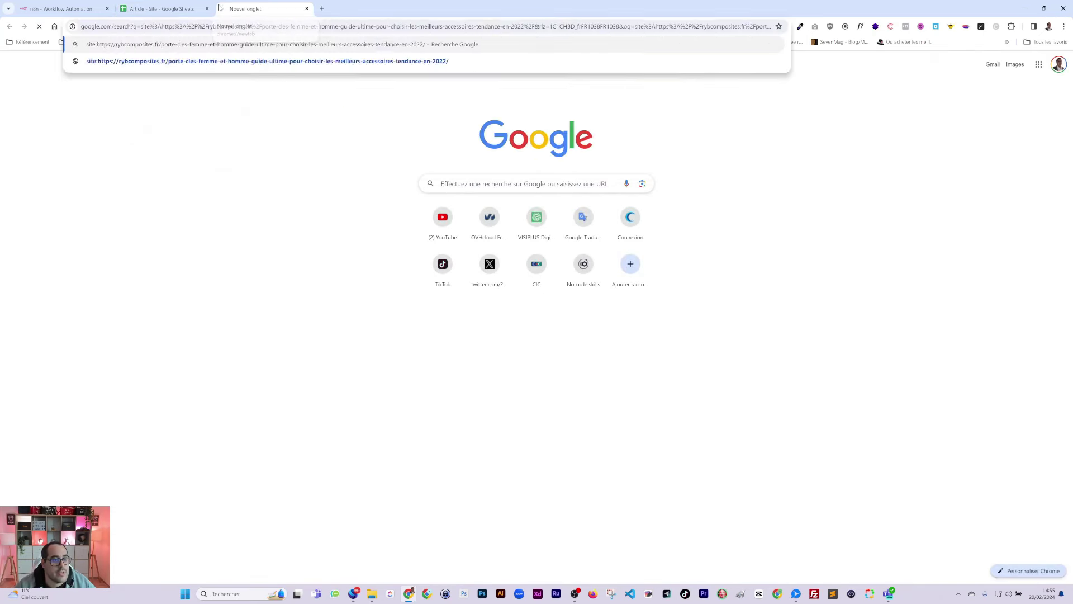
Step: Copy the second article's URL from B3 and run a 'site:' search on it
{"action": "left_click", "coordinate": [162, 9]}
{"action": "left_click", "coordinate": [343, 144]}
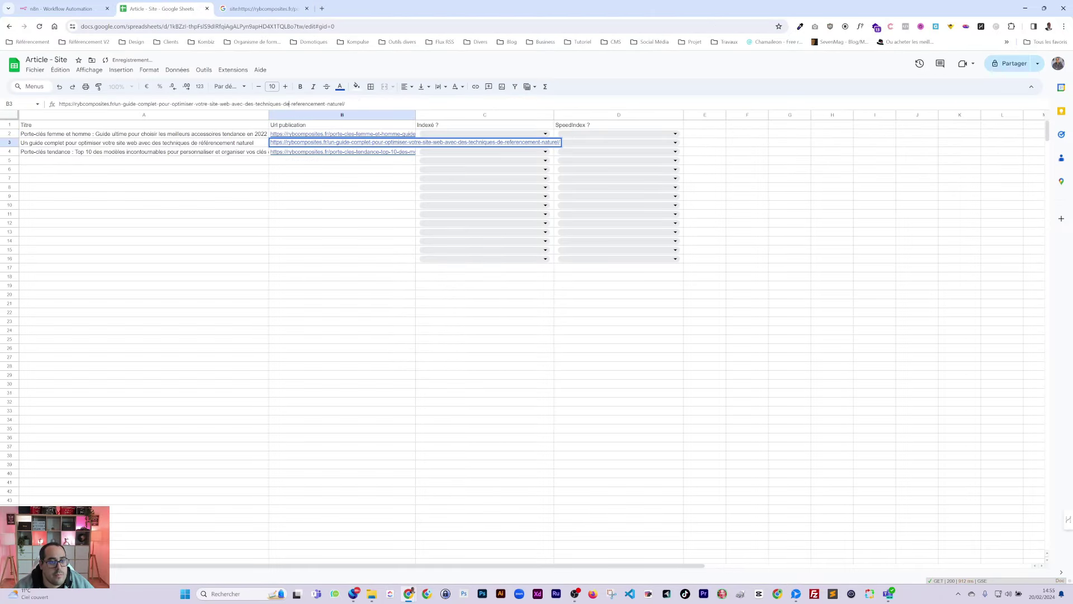
{"action": "triple_click", "coordinate": [201, 104]}
{"action": "key", "text": "ctrl+c"}
{"action": "left_click", "coordinate": [262, 9]}
{"action": "left_click", "coordinate": [235, 71]}
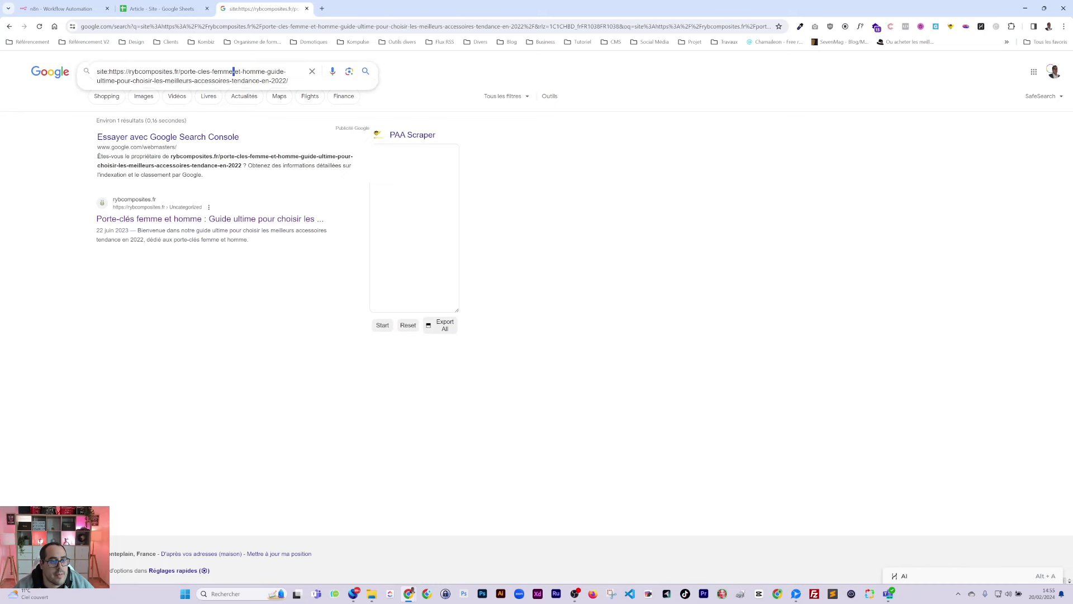
{"action": "key", "text": "ctrl+a"}
{"action": "key", "text": "ctrl+v"}
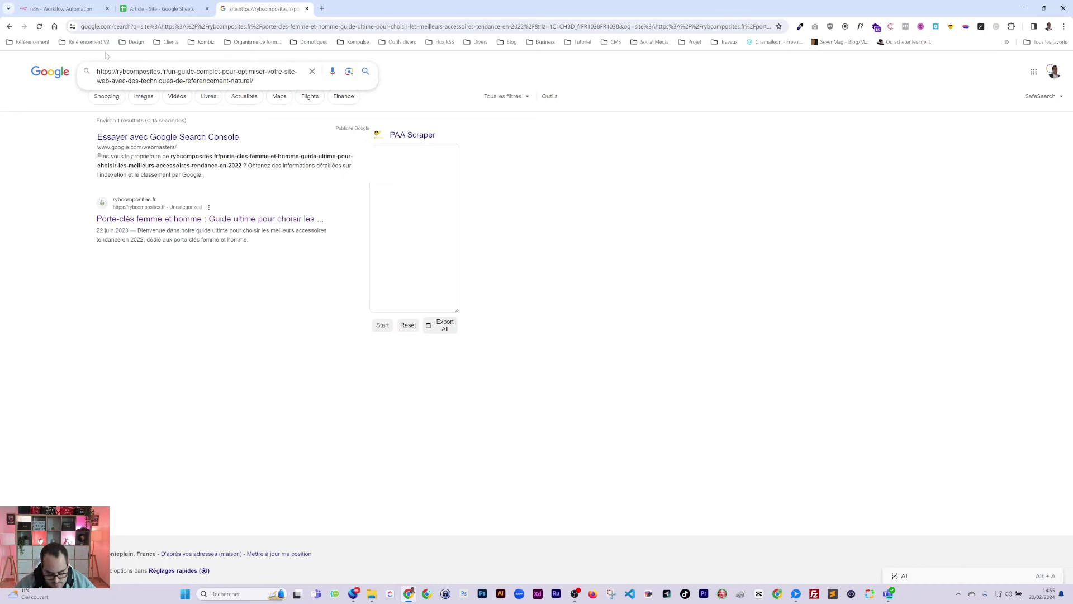
{"action": "key", "text": "Home"}
{"action": "type", "text": "site:"}
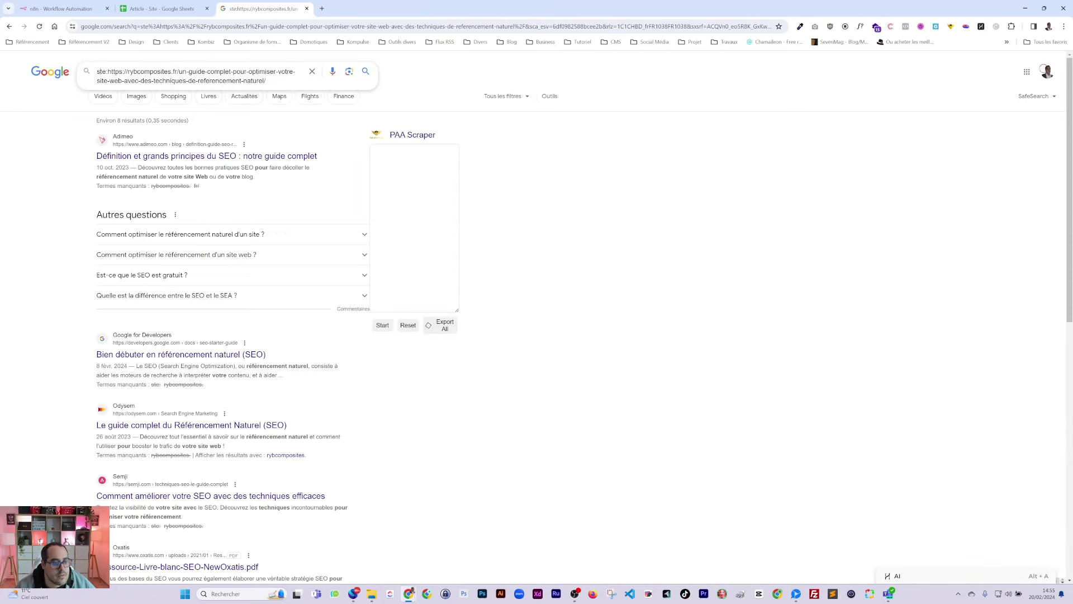
{"action": "type", "text": "i"}
{"action": "key", "text": "Return"}
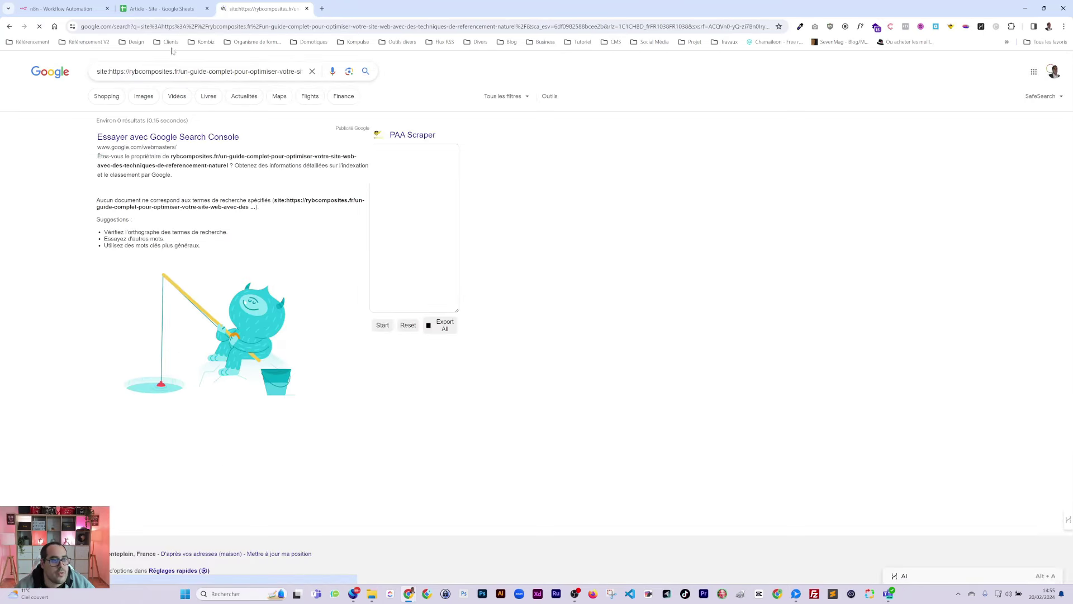
Step: Copy the third article's URL from B4, run a 'site:' search, then return to the sheet
{"action": "left_click", "coordinate": [161, 9]}
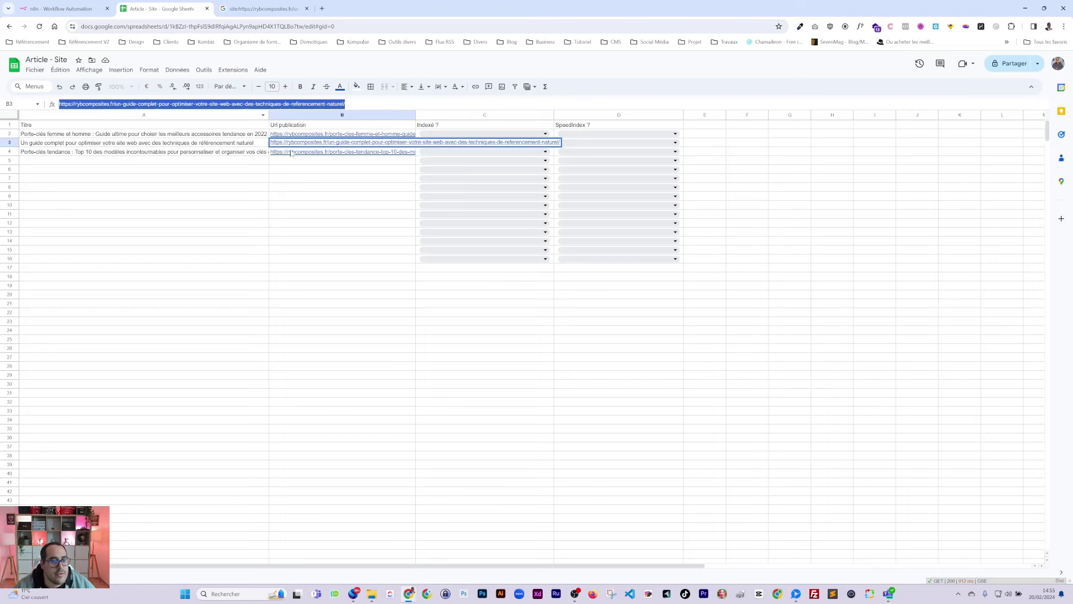
{"action": "left_click", "coordinate": [291, 152]}
{"action": "triple_click", "coordinate": [258, 104]}
{"action": "left_click", "coordinate": [263, 9]}
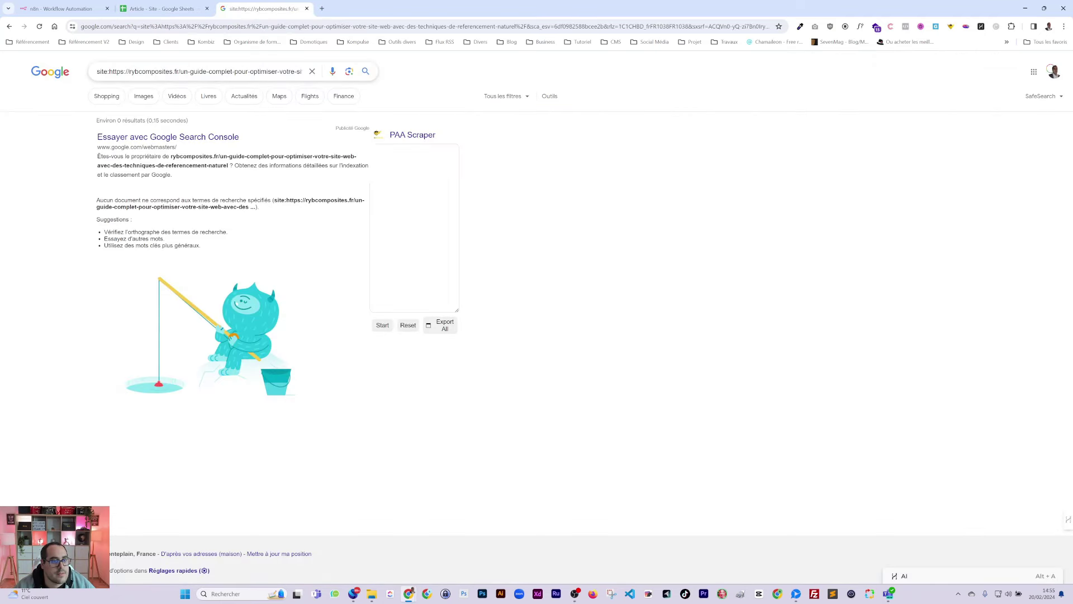
{"action": "triple_click", "coordinate": [196, 72]}
{"action": "type", "text": "site:"}
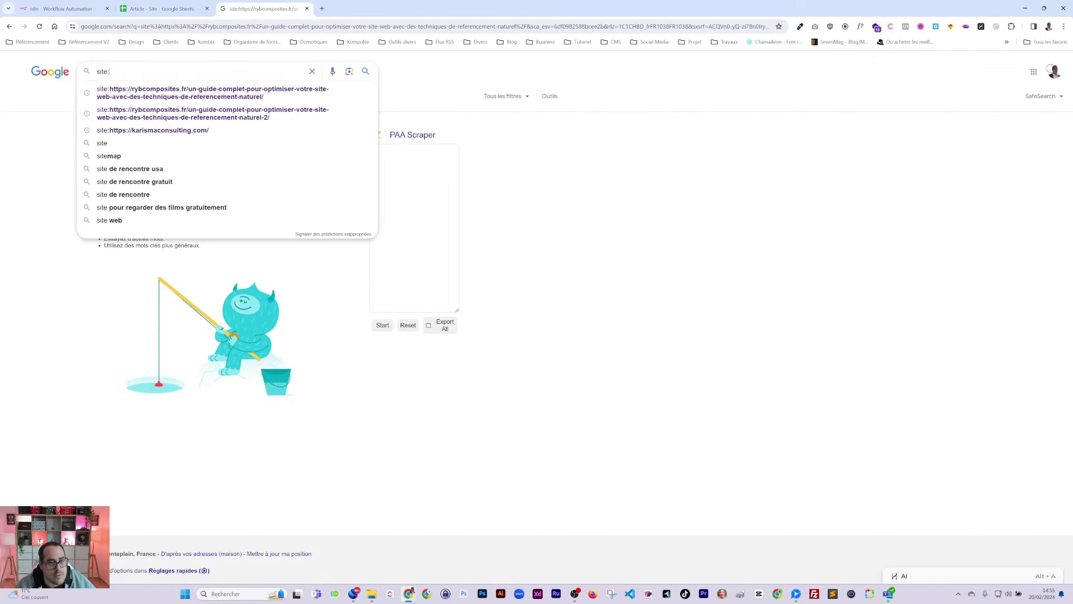
{"action": "type", "text": "https://rybcomposites.fr/porte-cles-tendance-top-10-des-modeles-incontournables-pour-personnaliser-et-organiser-vos-cles-en-2022/"}
{"action": "key", "text": "Return"}
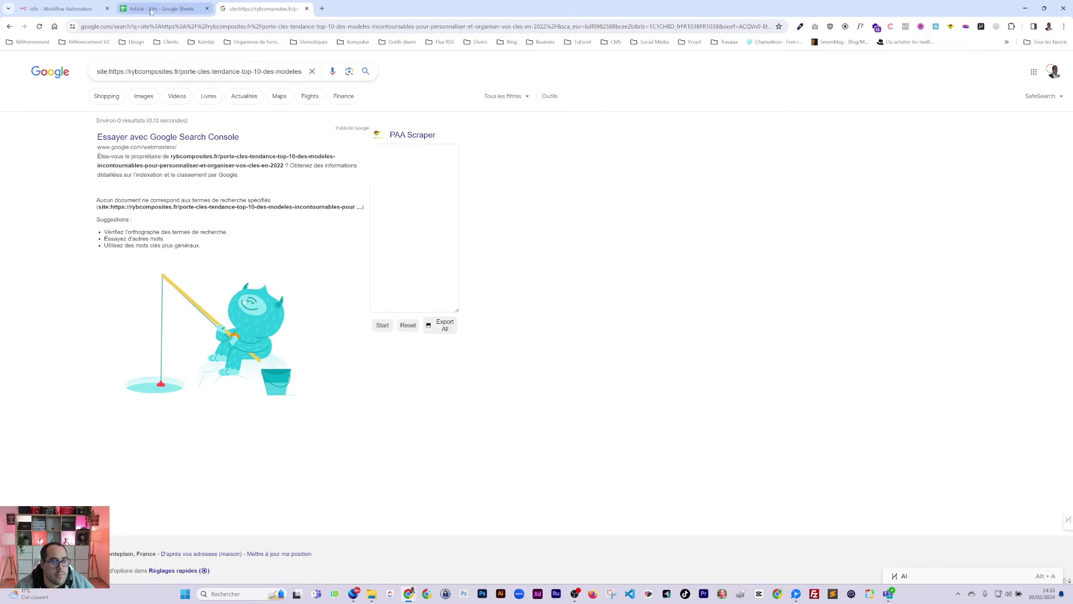
{"action": "left_click", "coordinate": [162, 8]}
{"action": "left_click", "coordinate": [297, 234]}
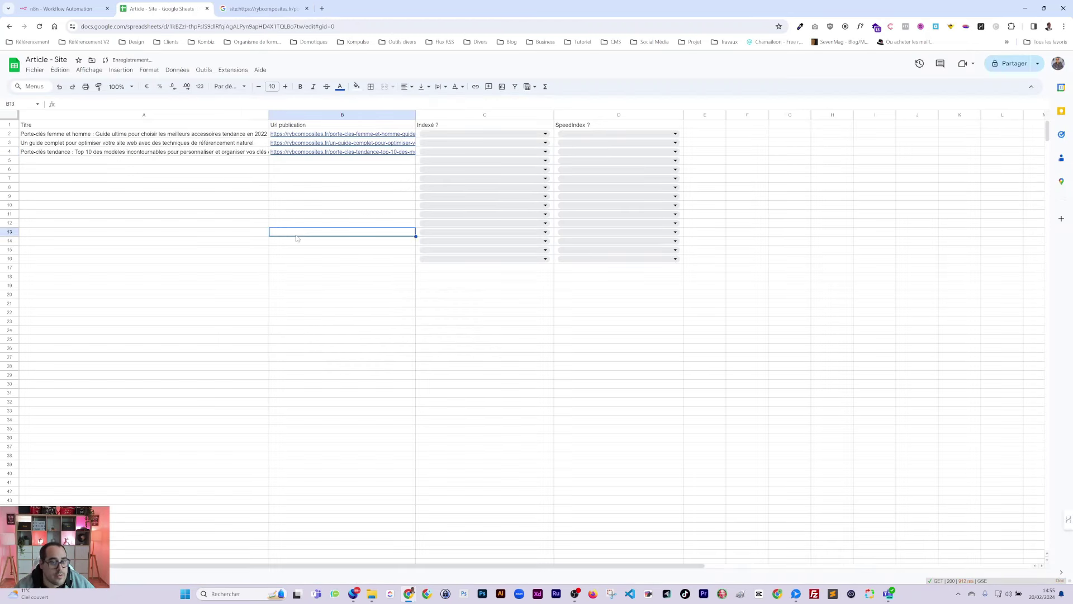
{"action": "left_click", "coordinate": [220, 135]}
{"action": "left_click_drag", "start_coordinate": [224, 143], "coordinate": [224, 152]}
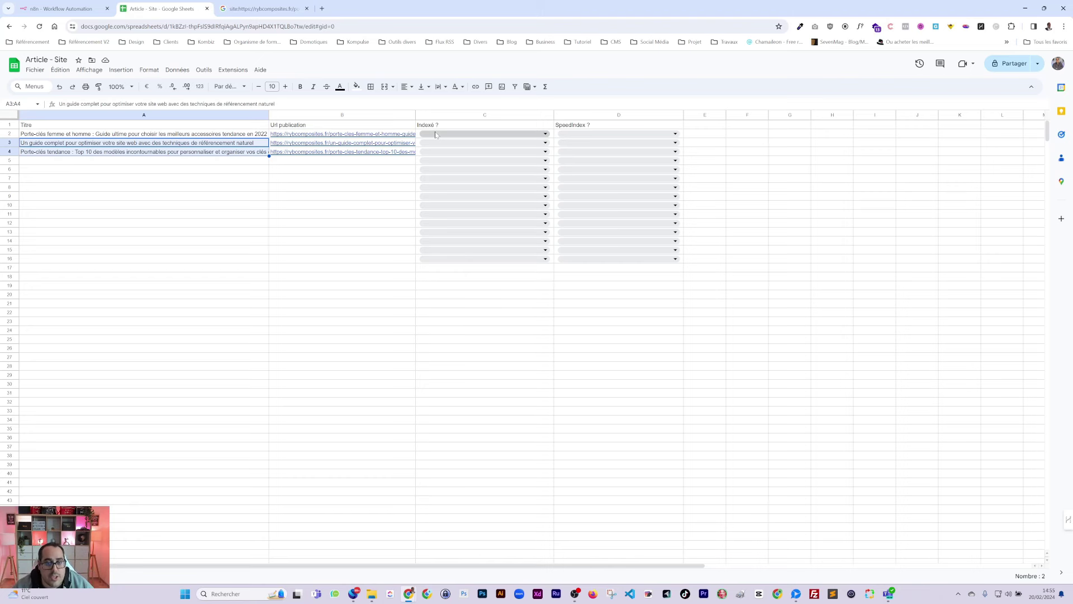
{"action": "mouse_move", "coordinate": [339, 153]}
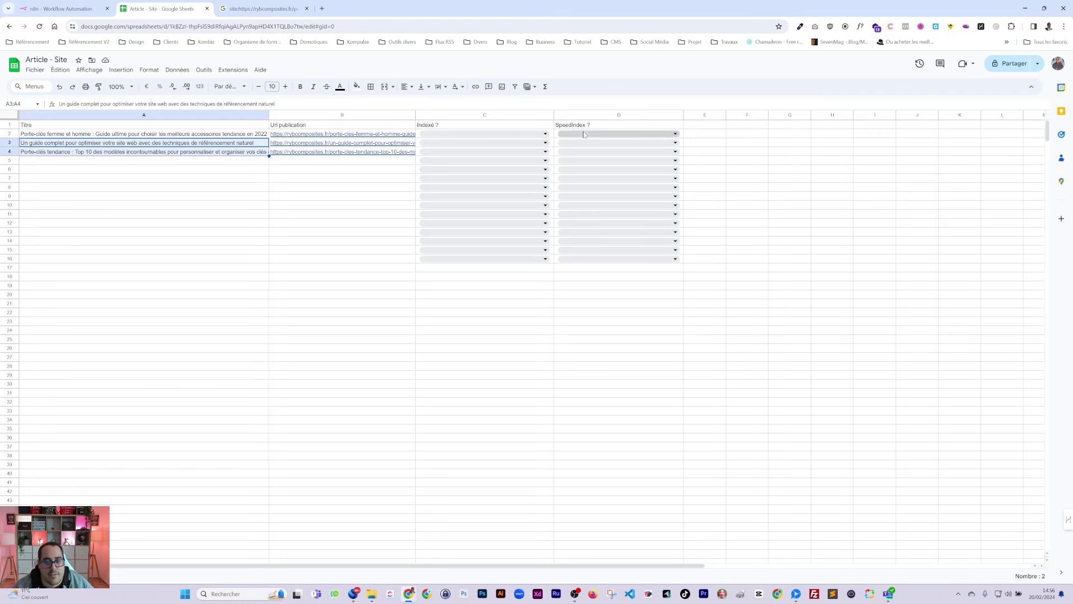
{"action": "left_click", "coordinate": [573, 127]}
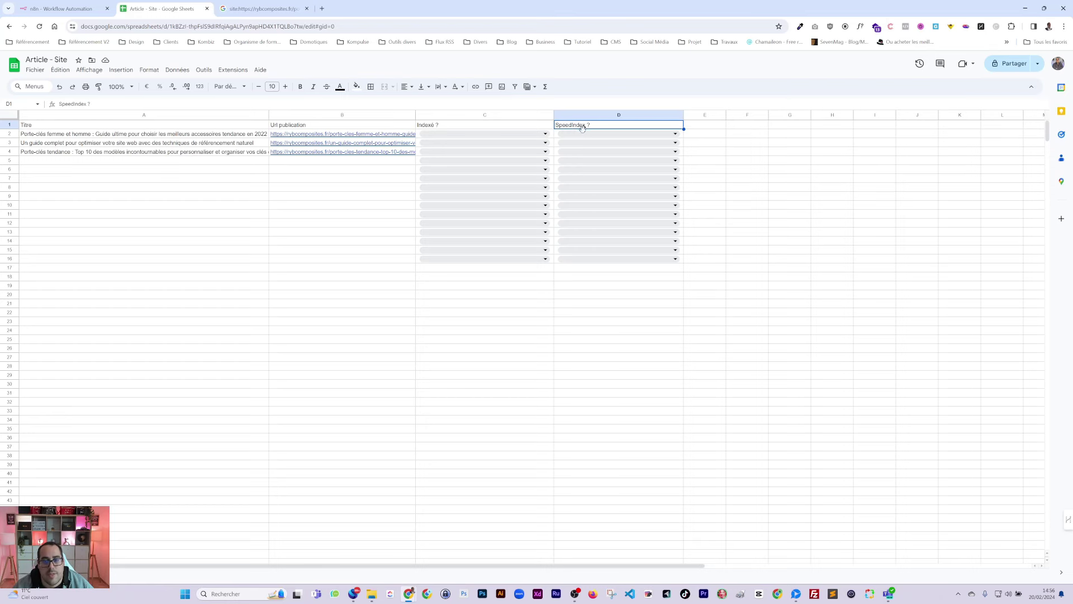
{"action": "left_click_drag", "start_coordinate": [580, 136], "coordinate": [601, 267]}
{"action": "left_click", "coordinate": [619, 294]}
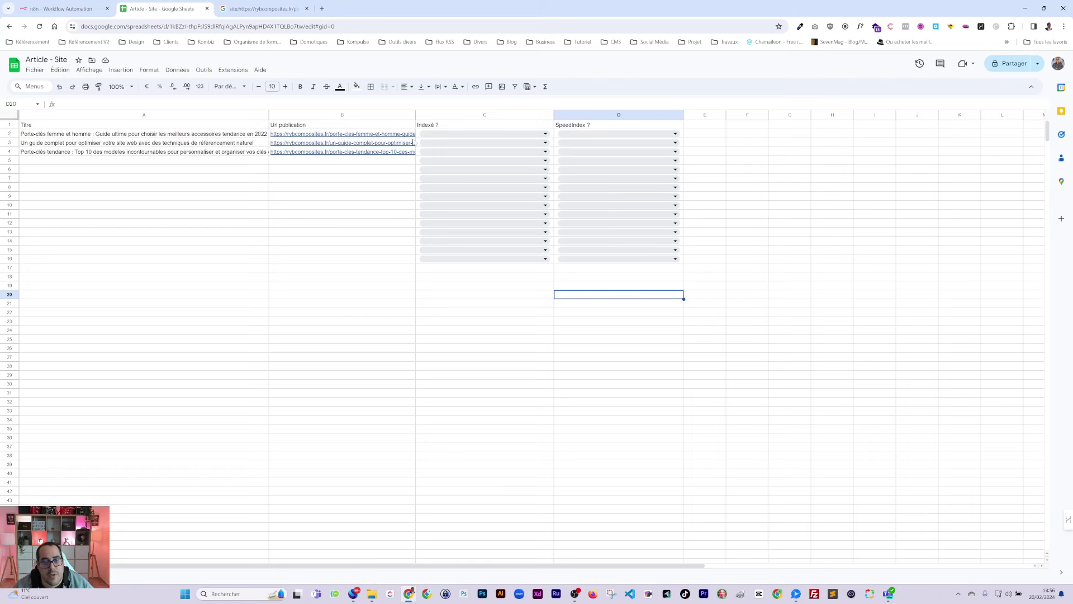
{"action": "left_click", "coordinate": [572, 128]}
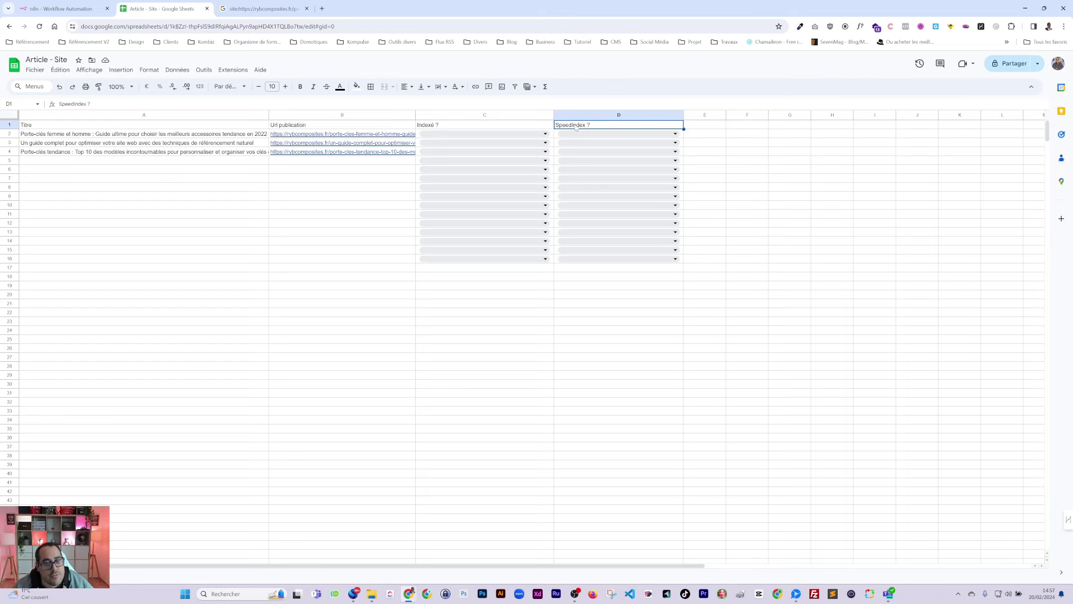
{"action": "left_click", "coordinate": [606, 321]}
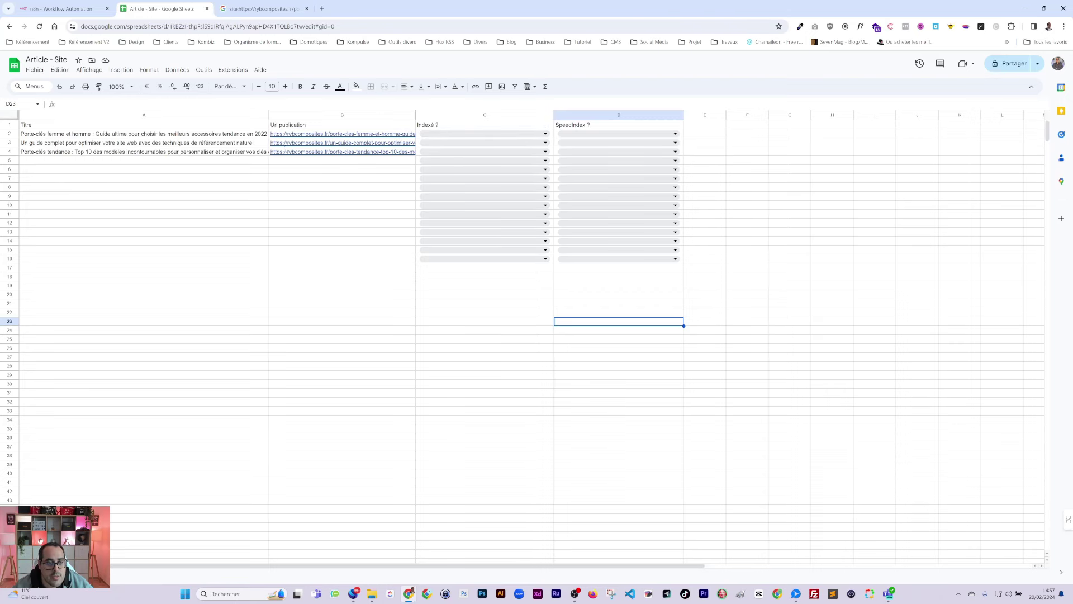
Step: Add a Schedule Trigger, found by searching 'cron', as the first step and move it left
{"action": "mouse_move", "coordinate": [319, 139]}
{"action": "key", "text": "ctrl+Page_Up"}
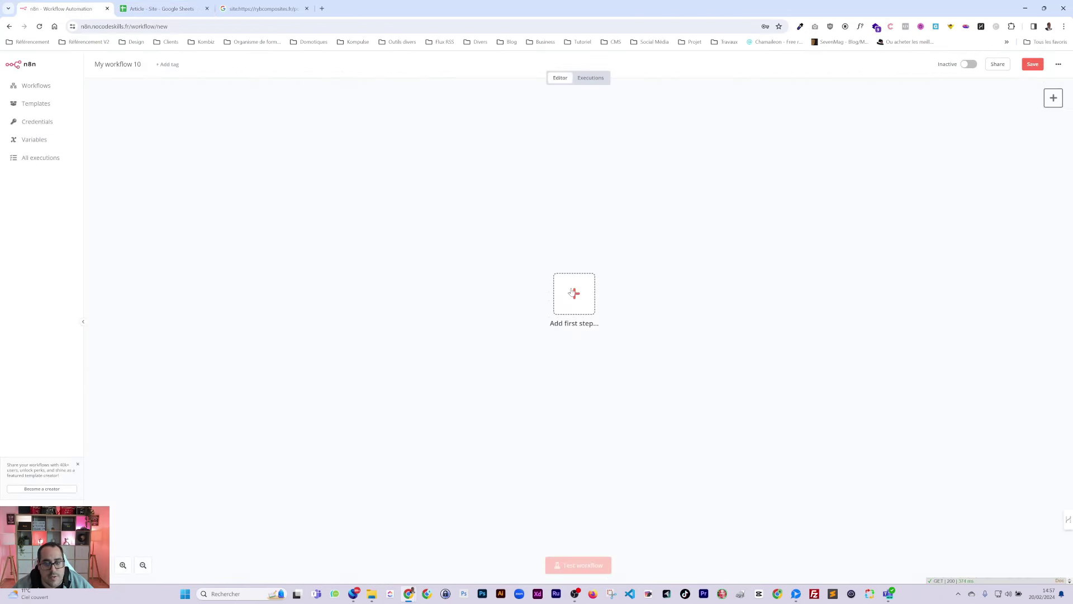
{"action": "left_click", "coordinate": [574, 293]}
{"action": "type", "text": "cron"}
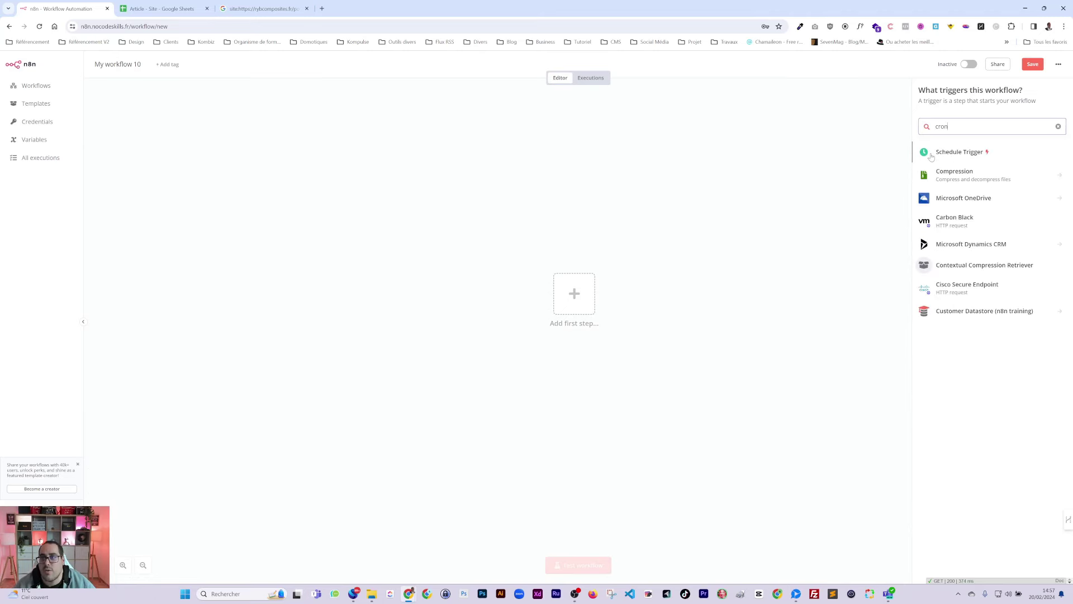
{"action": "left_click", "coordinate": [1014, 150]}
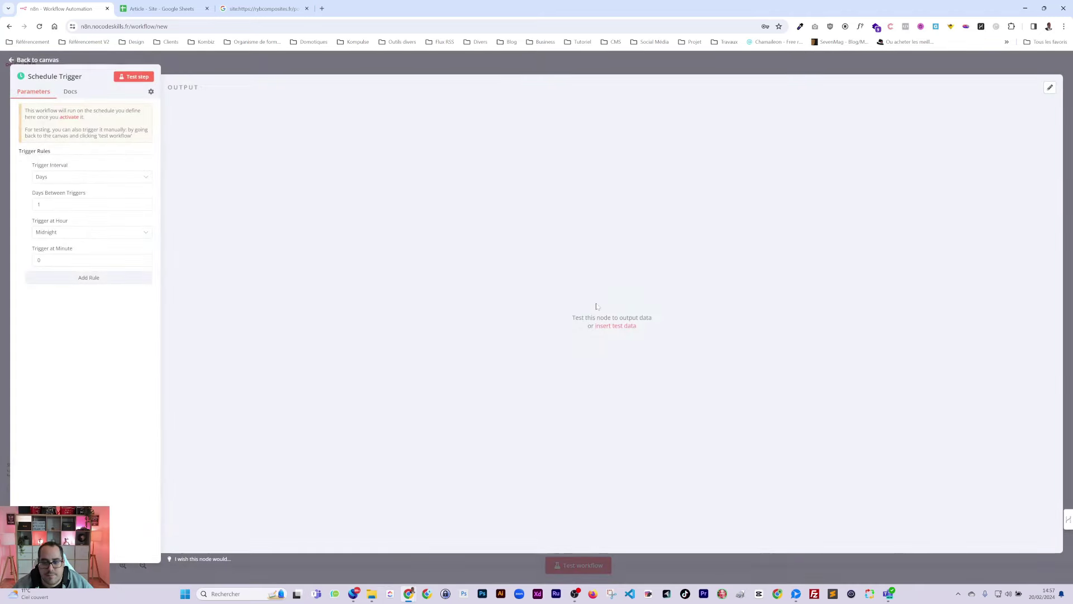
{"action": "left_click", "coordinate": [512, 67]}
{"action": "left_click_drag", "start_coordinate": [596, 295], "coordinate": [303, 261]}
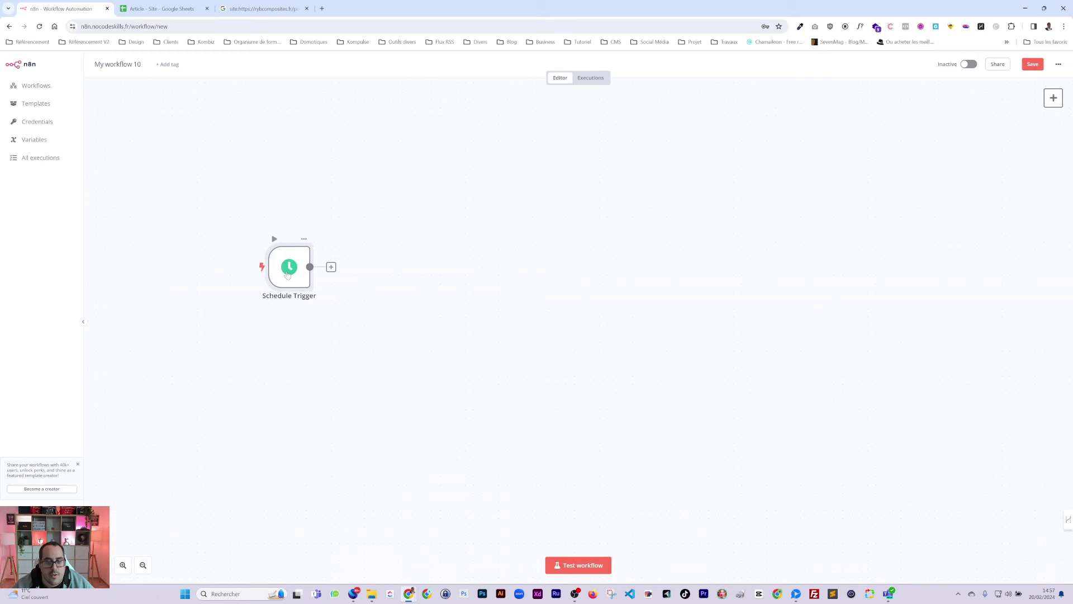
Step: Add a Google Sheets 'Get row(s) in sheet' step after the Schedule Trigger
{"action": "left_click", "coordinate": [323, 267]}
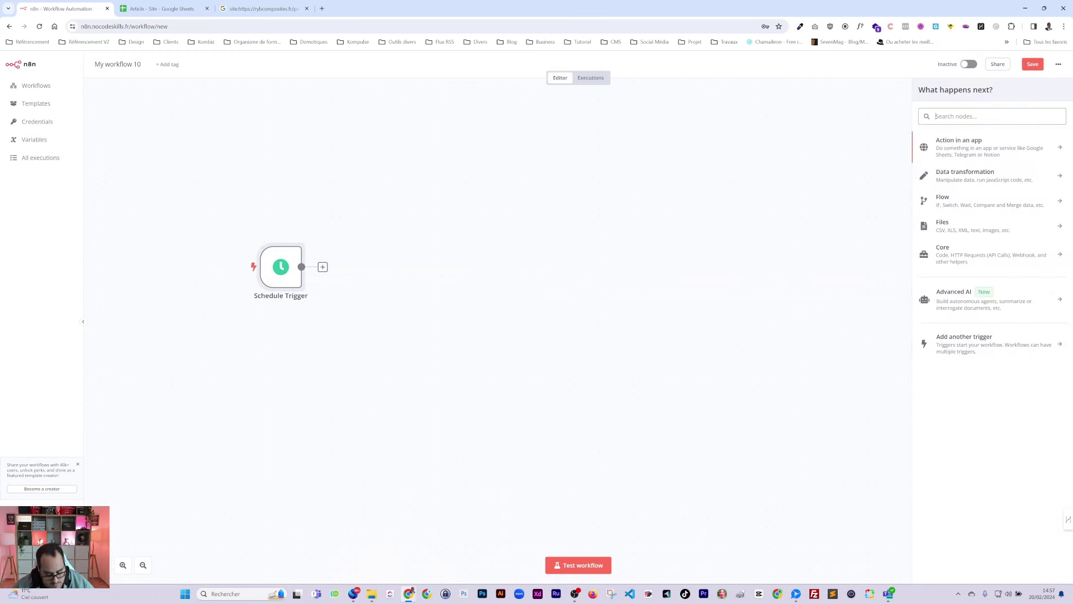
{"action": "type", "text": "sheet"}
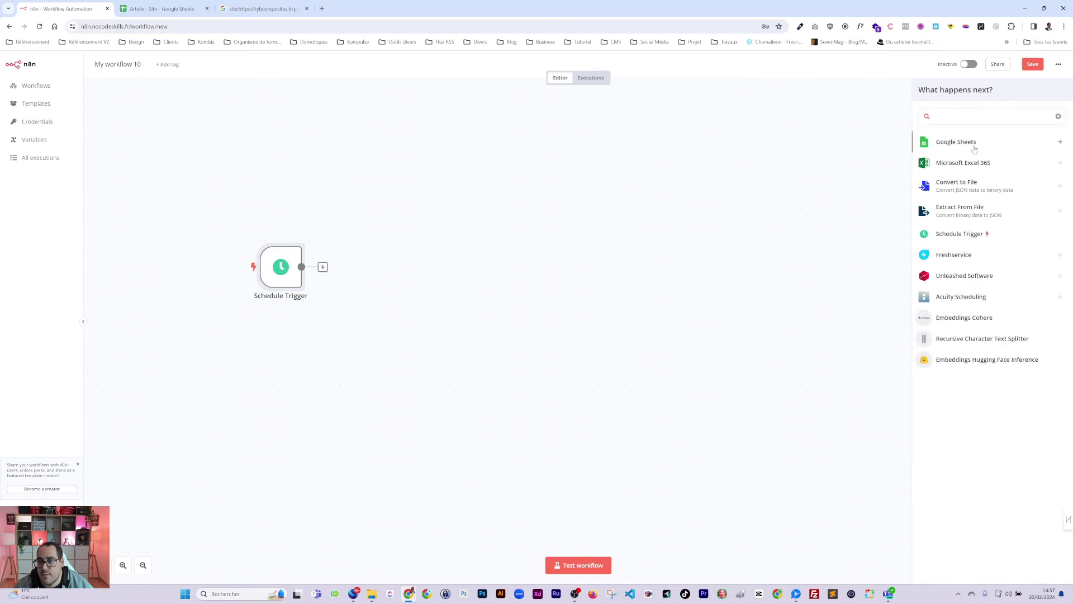
{"action": "left_click", "coordinate": [973, 148]}
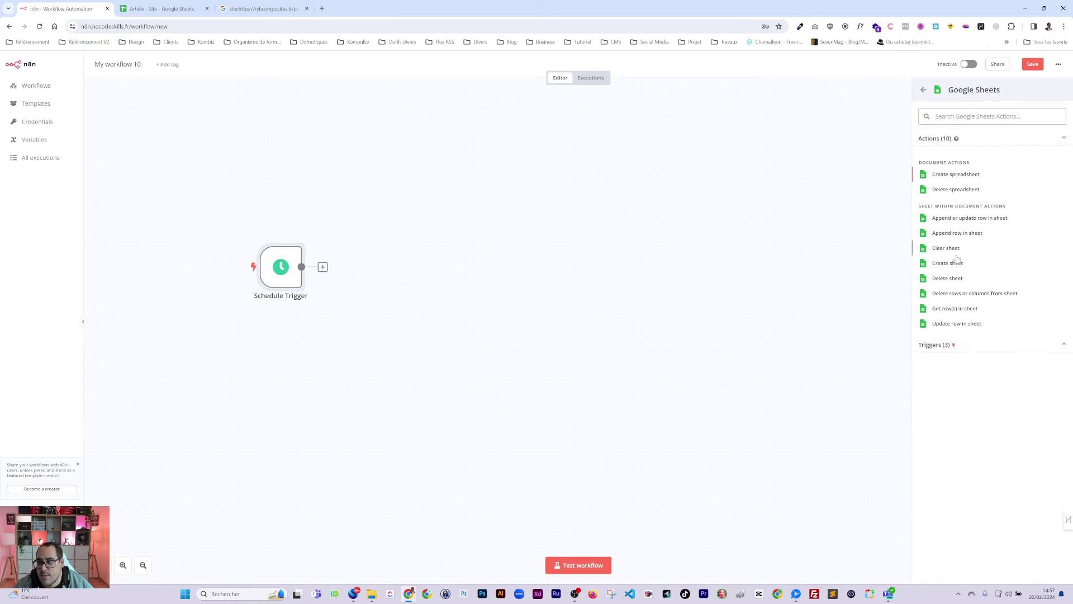
{"action": "left_click", "coordinate": [955, 309]}
{"action": "left_click", "coordinate": [157, 10]}
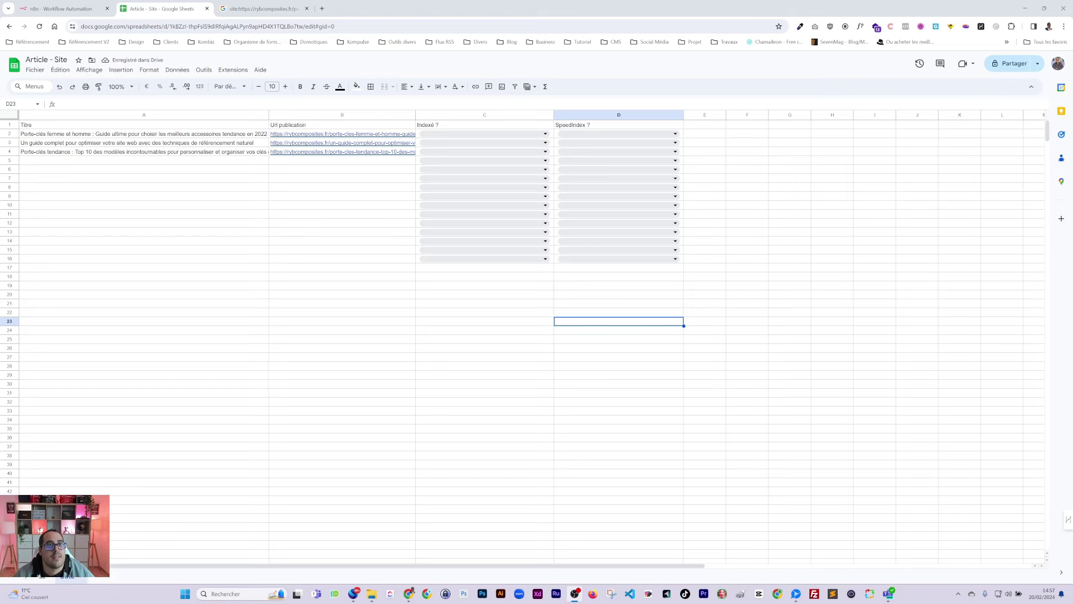
Step: Rename the spreadsheet to 'Articles - Site' and select its web address
{"action": "left_click", "coordinate": [260, 331]}
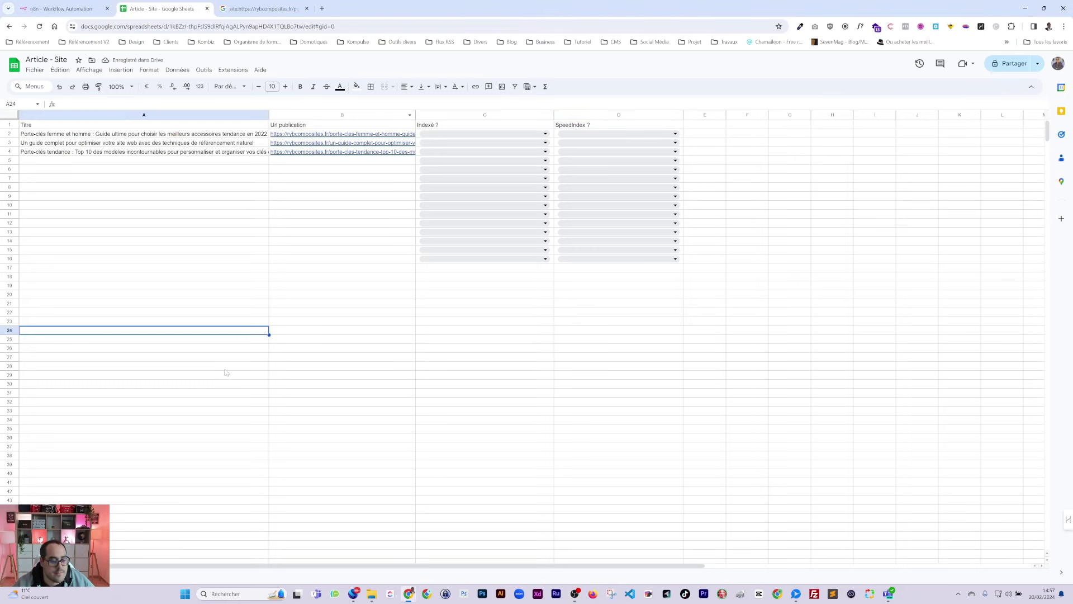
{"action": "left_click", "coordinate": [43, 59]}
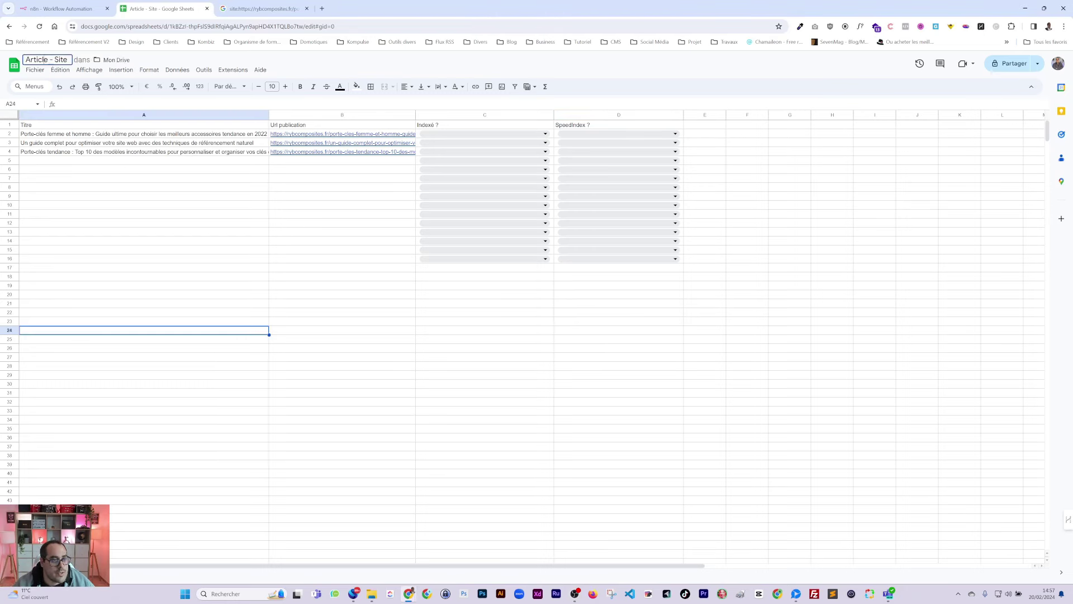
{"action": "type", "text": "s"}
{"action": "key", "text": "Return"}
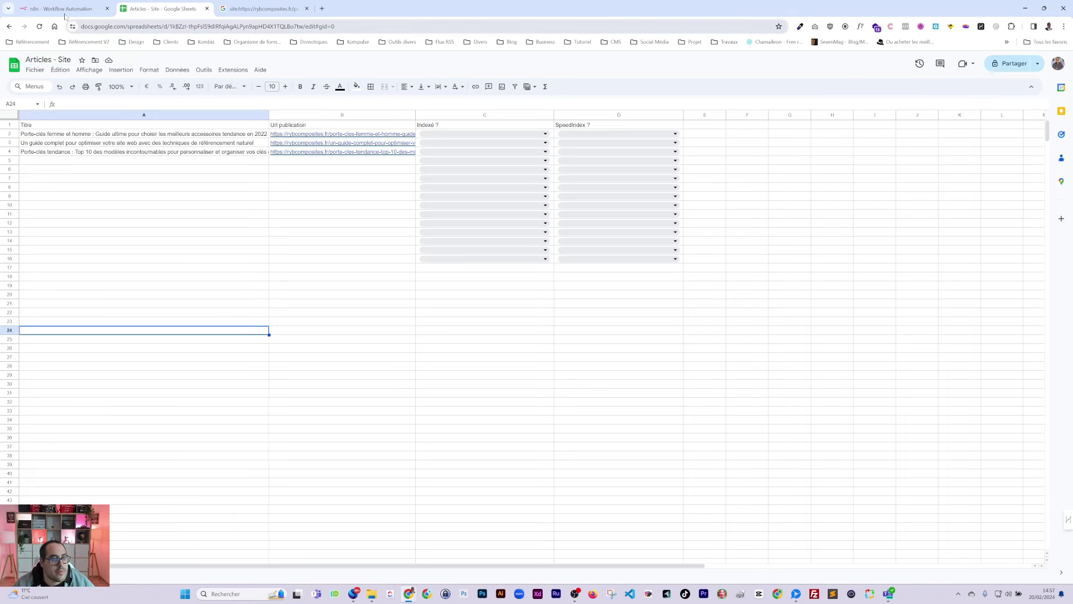
{"action": "left_click", "coordinate": [88, 26]}
Step: Point the Google Sheets step to the pasted spreadsheet URL and the Data sheet
{"action": "left_click", "coordinate": [86, 8]}
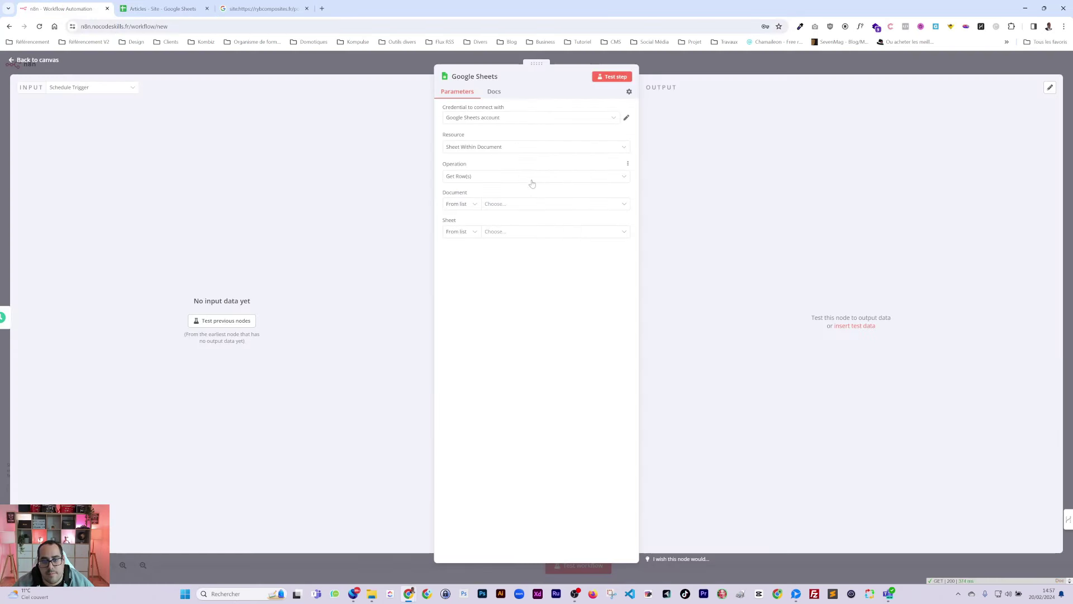
{"action": "left_click", "coordinate": [473, 204]}
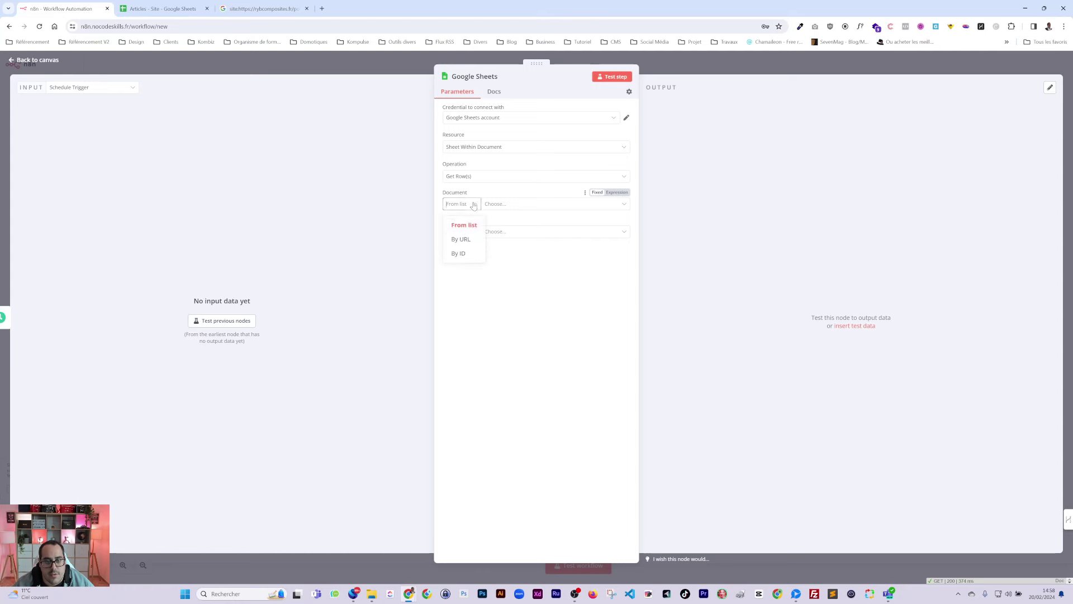
{"action": "left_click", "coordinate": [458, 240]}
{"action": "key", "text": "ctrl+v"}
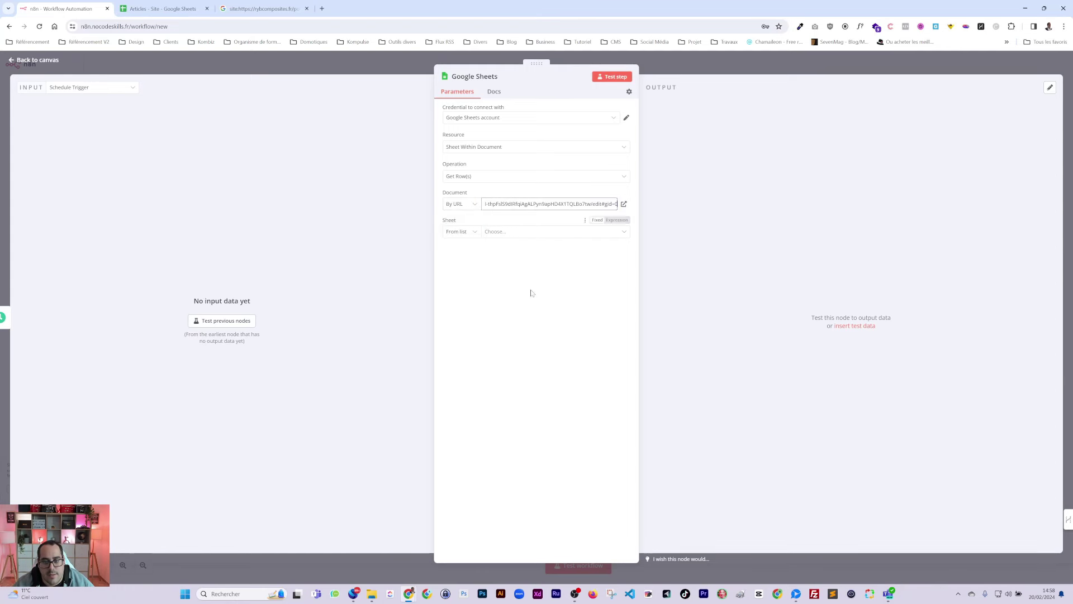
{"action": "left_click", "coordinate": [492, 232]}
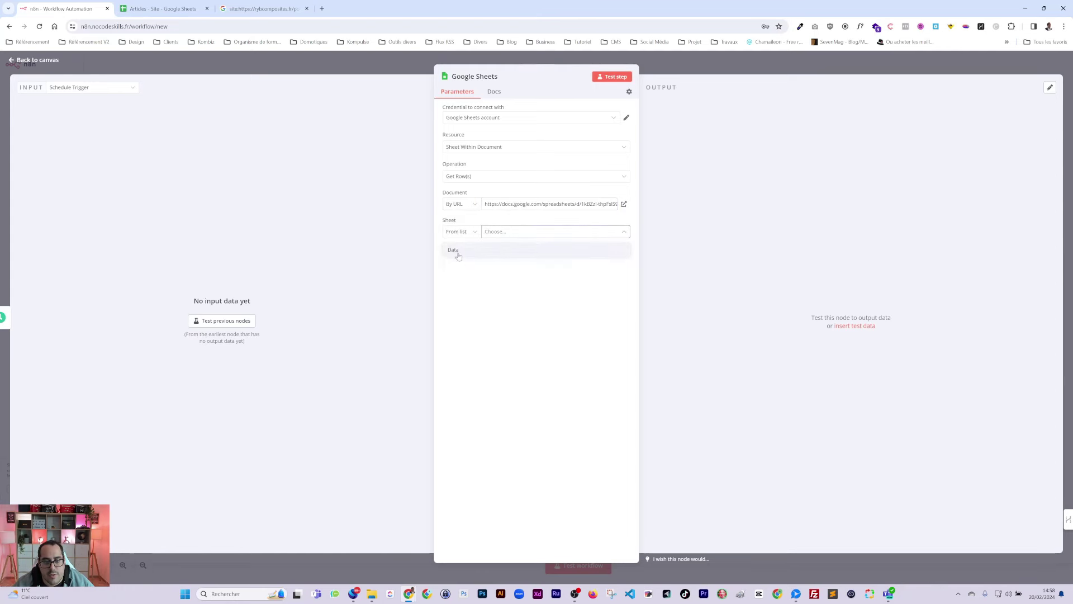
{"action": "left_click", "coordinate": [456, 255]}
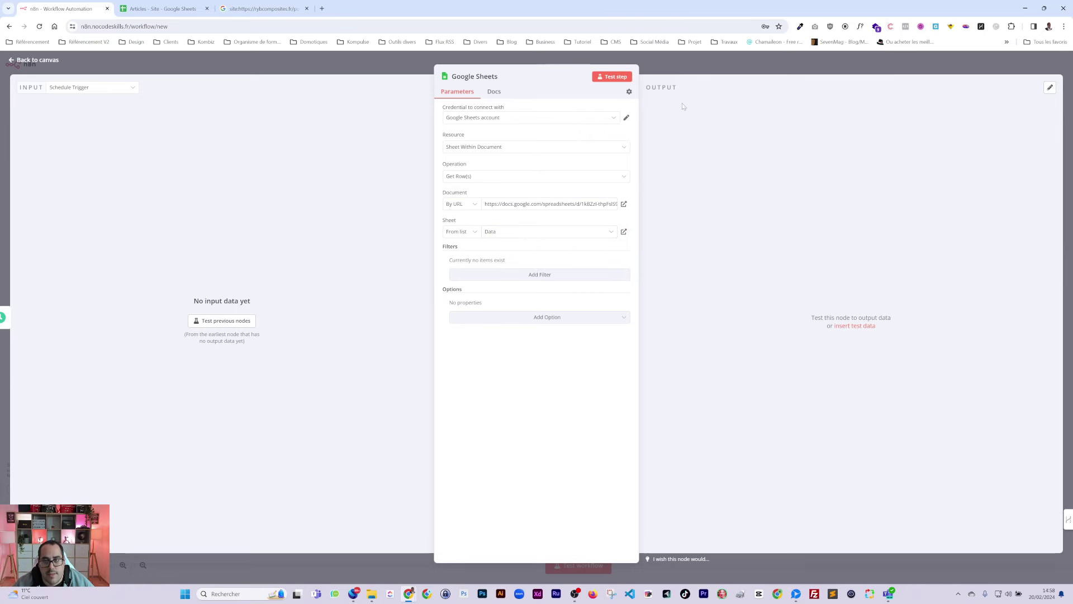
{"action": "left_click", "coordinate": [698, 65]}
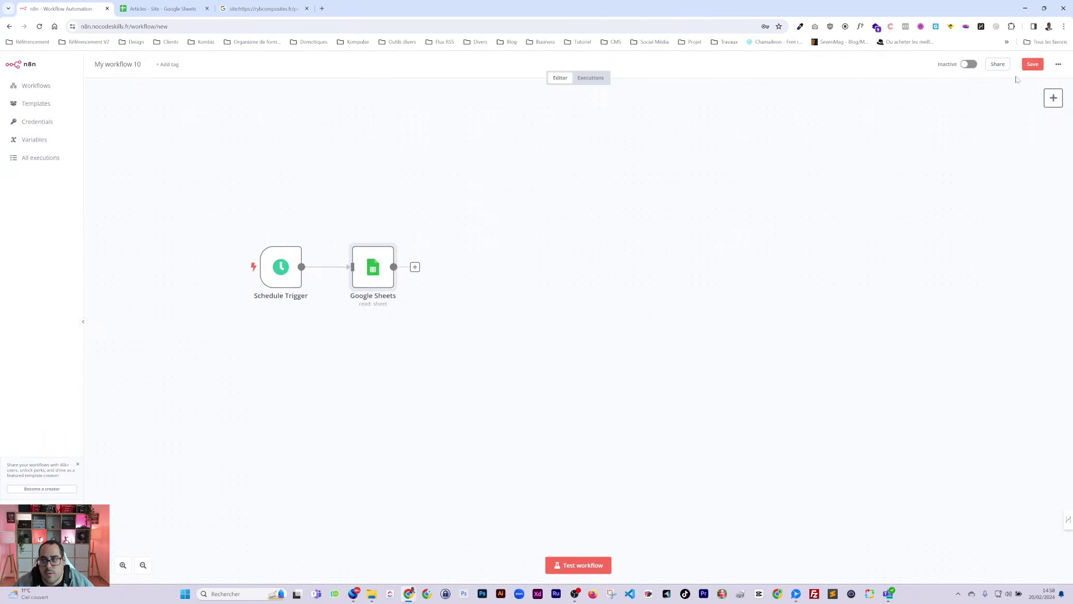
Step: Save the workflow, test it to confirm 3 rows are read, and tidy the node positions
{"action": "key", "text": "ctrl+s"}
{"action": "left_click", "coordinate": [576, 565]}
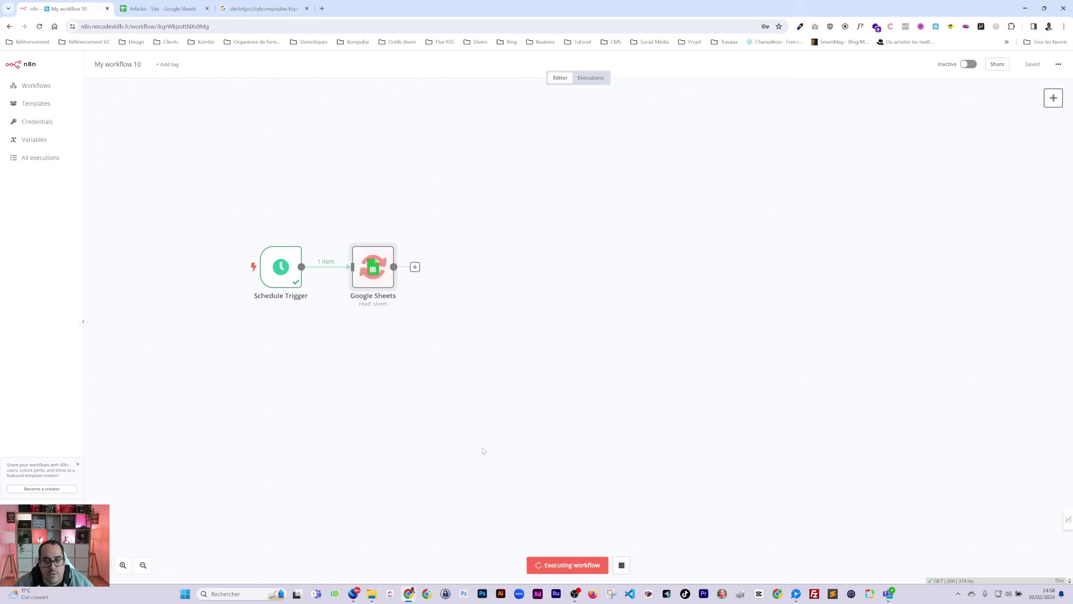
{"action": "double_click", "coordinate": [391, 260]}
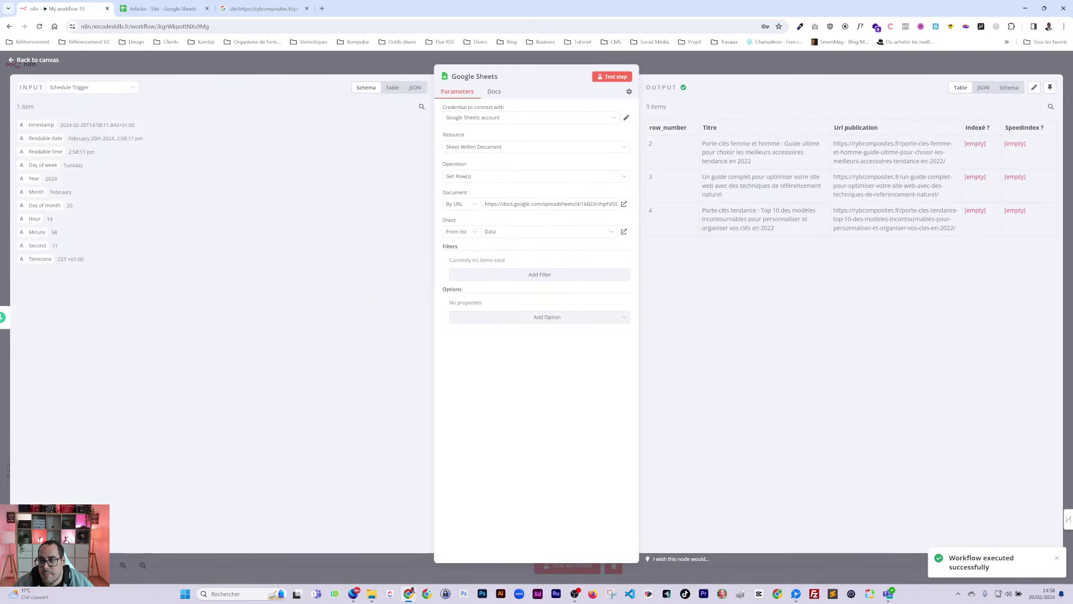
{"action": "key", "text": "Escape"}
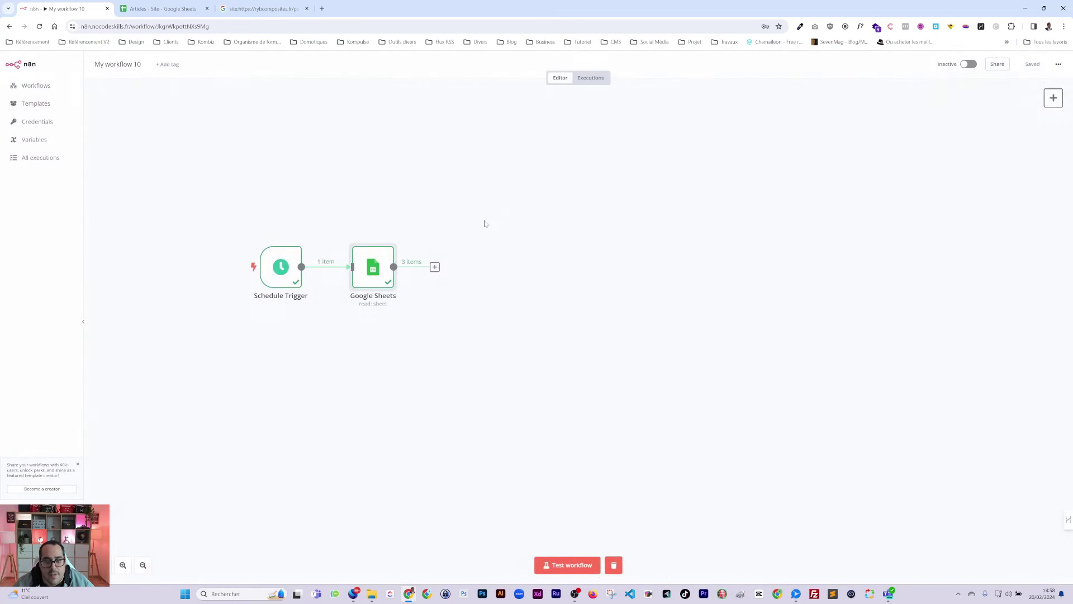
{"action": "left_click_drag", "start_coordinate": [270, 279], "coordinate": [228, 270]}
{"action": "left_click_drag", "start_coordinate": [370, 277], "coordinate": [355, 269]}
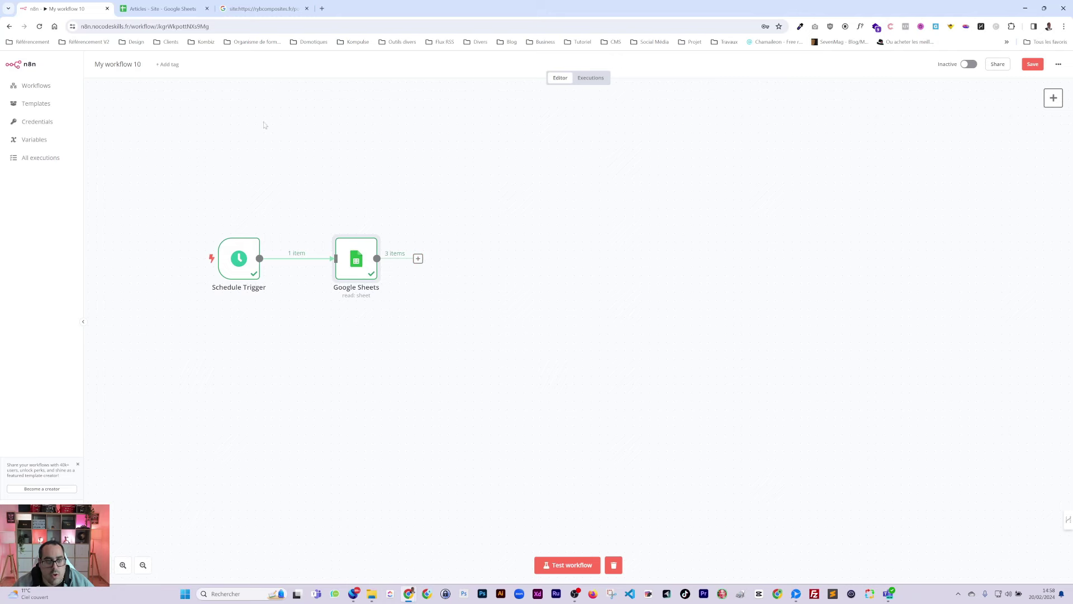
{"action": "left_click", "coordinate": [164, 9]}
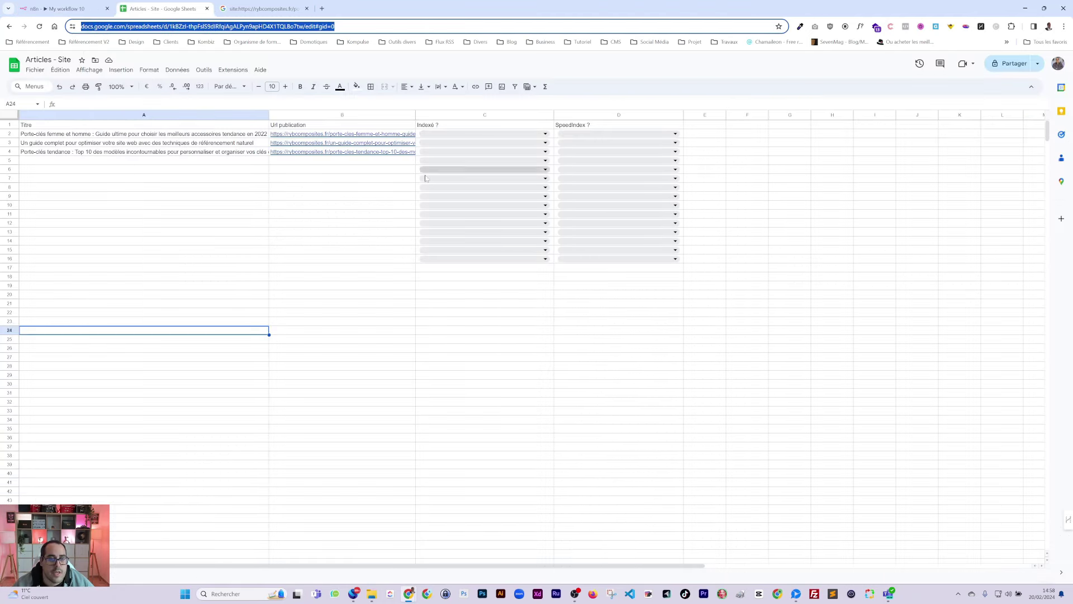
Step: Add a Filter step comparing the Indexé field to Non and test it
{"action": "mouse_move", "coordinate": [71, 9]}
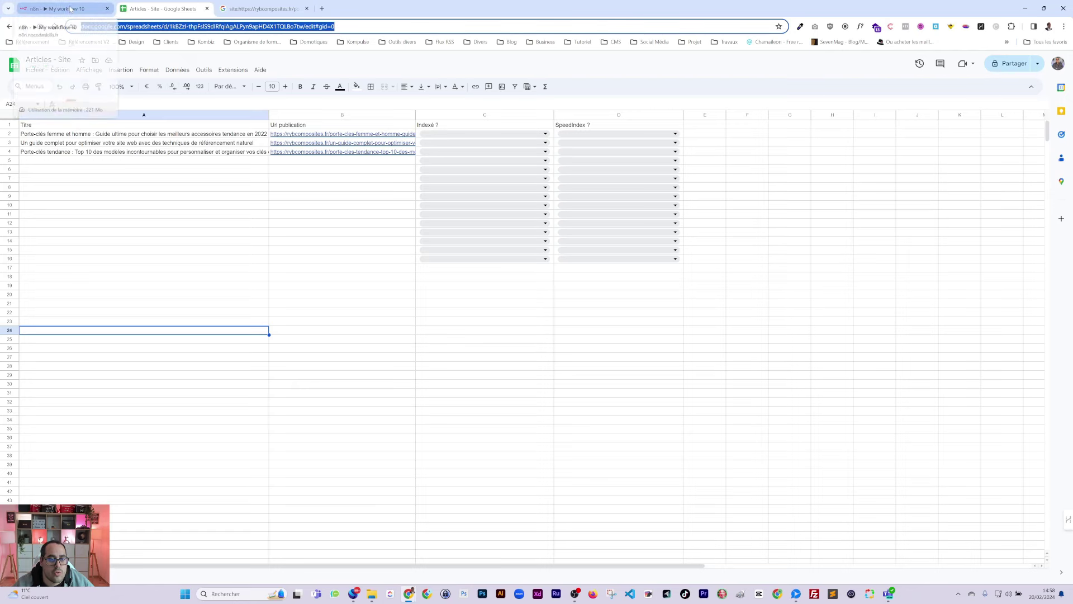
{"action": "left_click", "coordinate": [71, 9]}
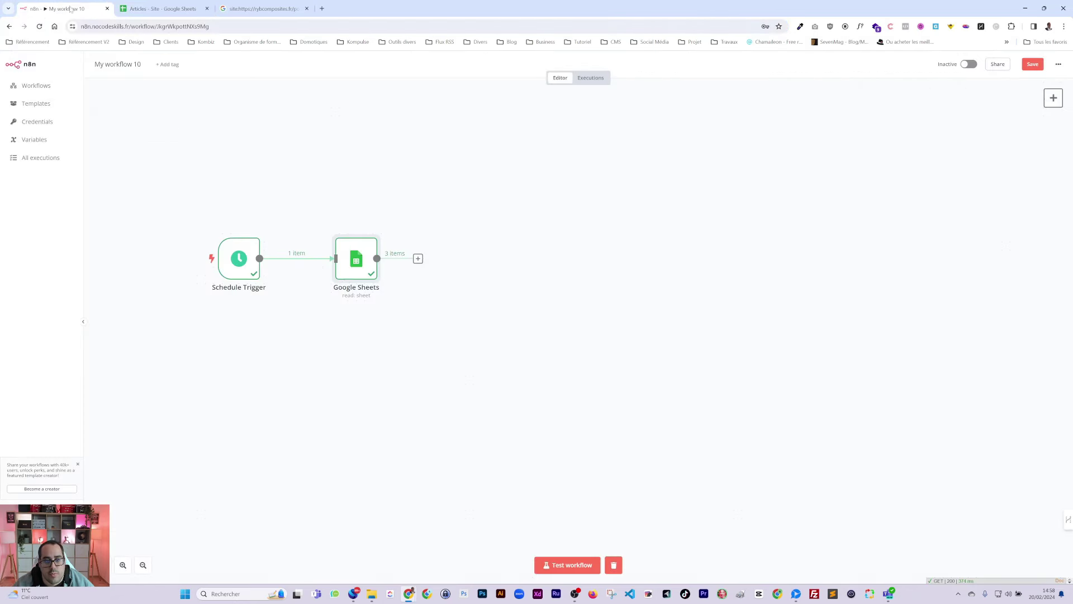
{"action": "left_click", "coordinate": [418, 259]}
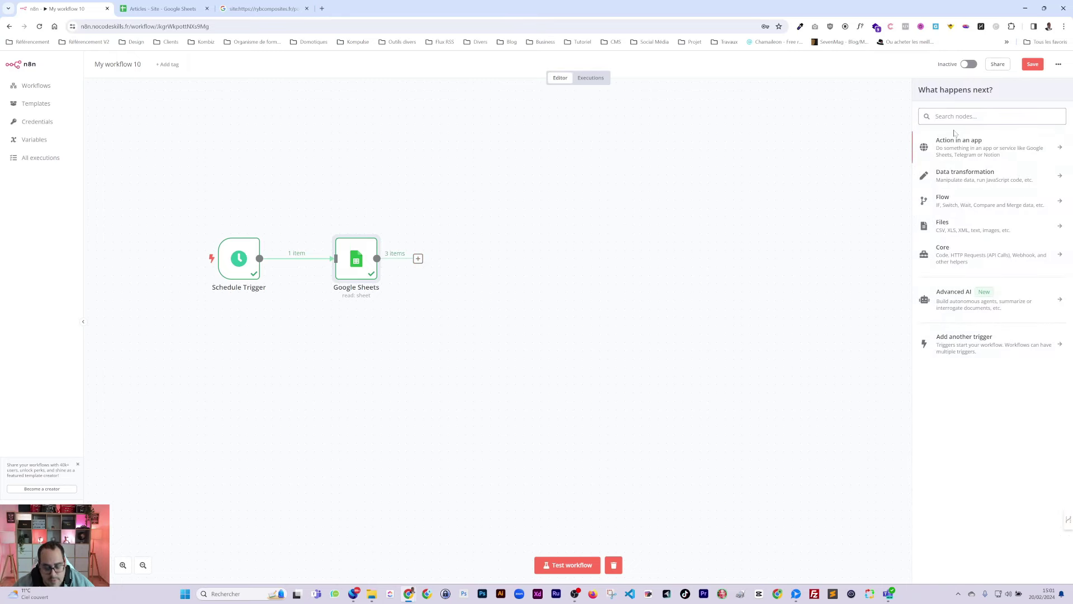
{"action": "type", "text": "filt"}
{"action": "left_click", "coordinate": [947, 146]}
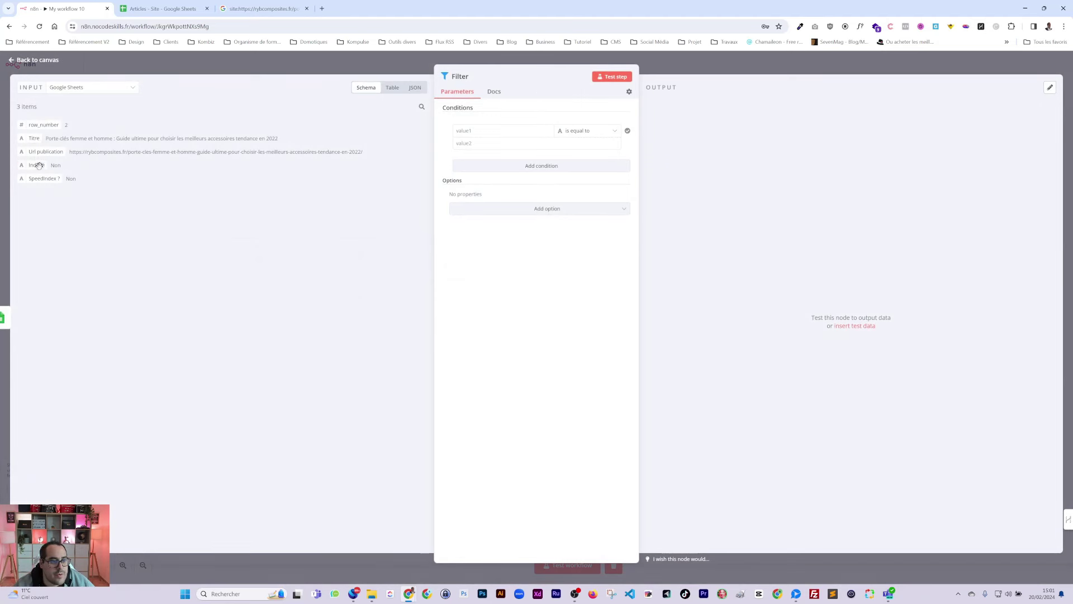
{"action": "left_click_drag", "start_coordinate": [38, 165], "coordinate": [480, 131]}
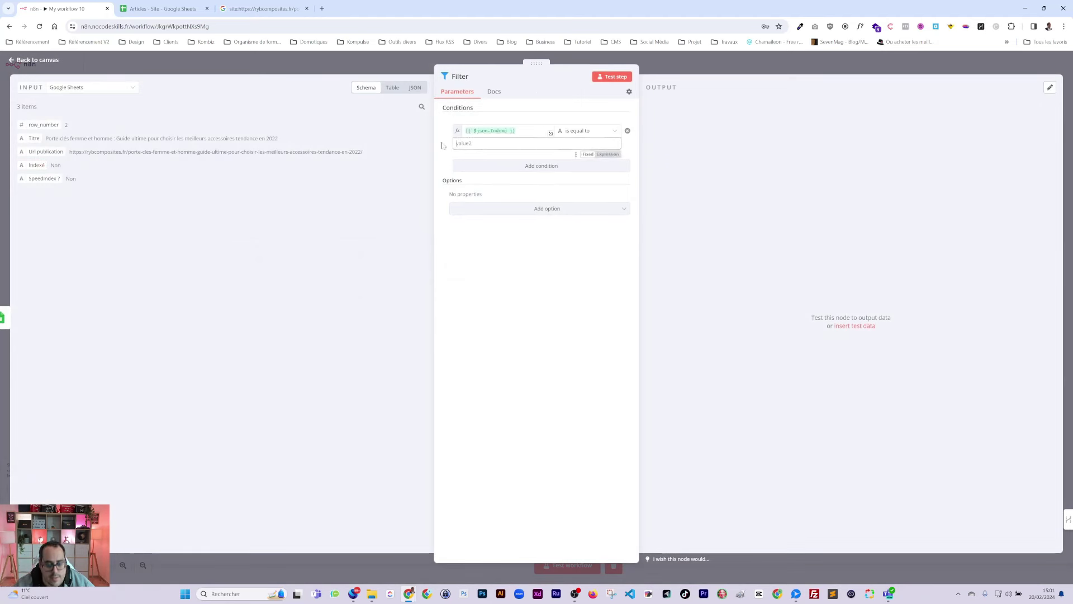
{"action": "left_click", "coordinate": [625, 78]}
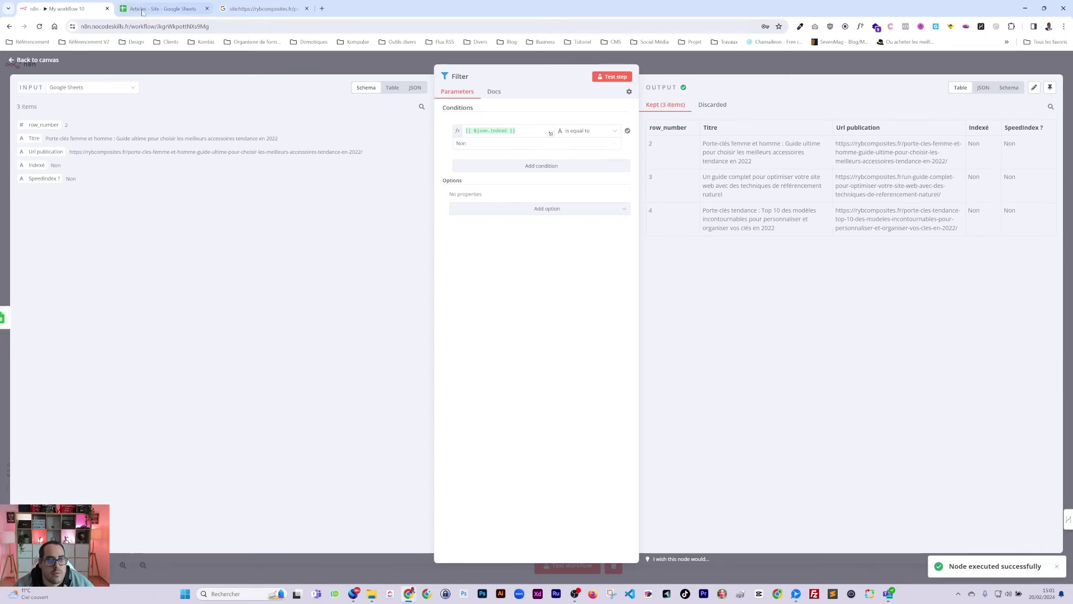
Step: Set sheet cell C3 to Oui, rerun the Filter step, and close its details
{"action": "left_click", "coordinate": [143, 12]}
{"action": "left_click", "coordinate": [451, 142]}
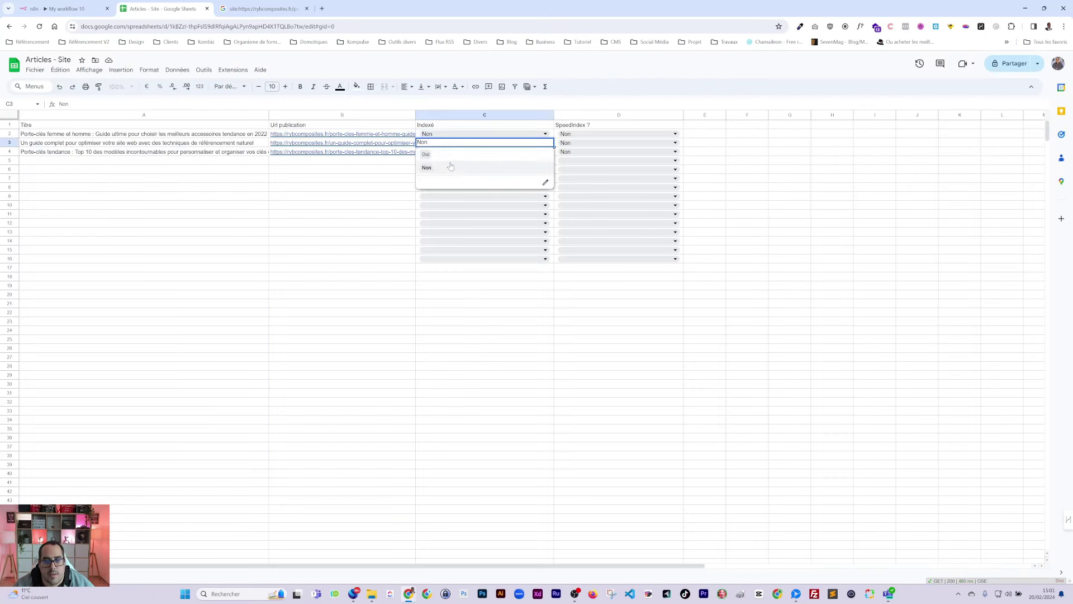
{"action": "left_click", "coordinate": [450, 168]}
{"action": "left_click", "coordinate": [369, 214]}
{"action": "left_click", "coordinate": [62, 8]}
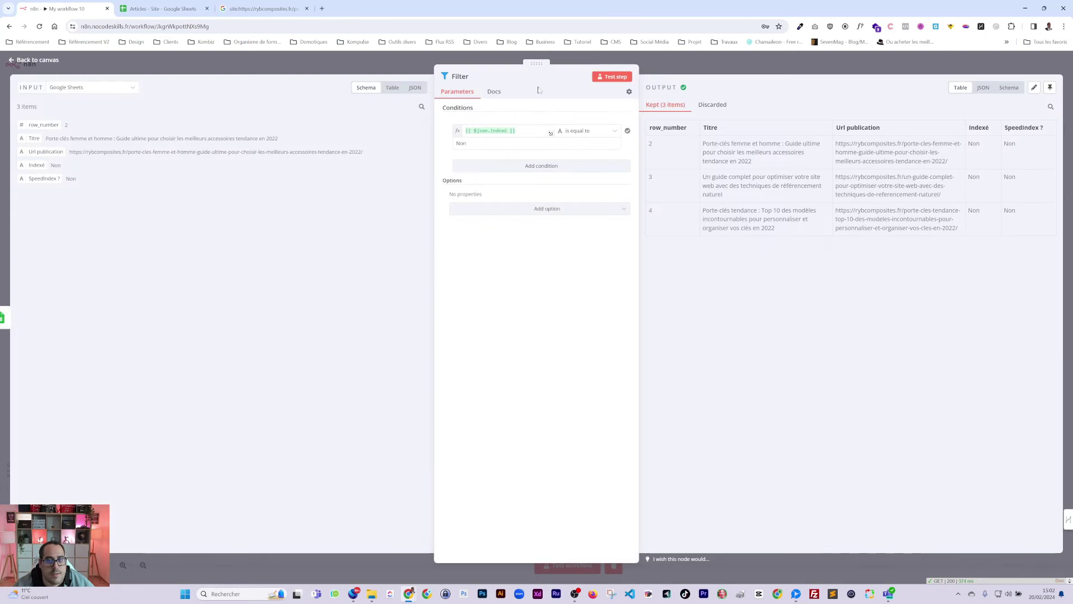
{"action": "left_click", "coordinate": [612, 76]}
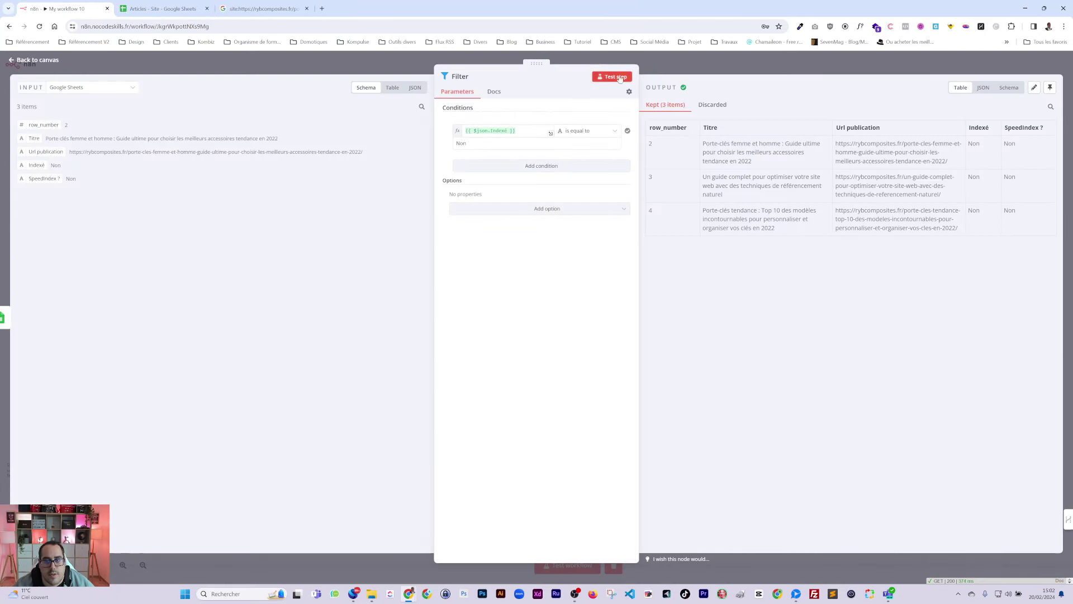
{"action": "left_click", "coordinate": [661, 59]}
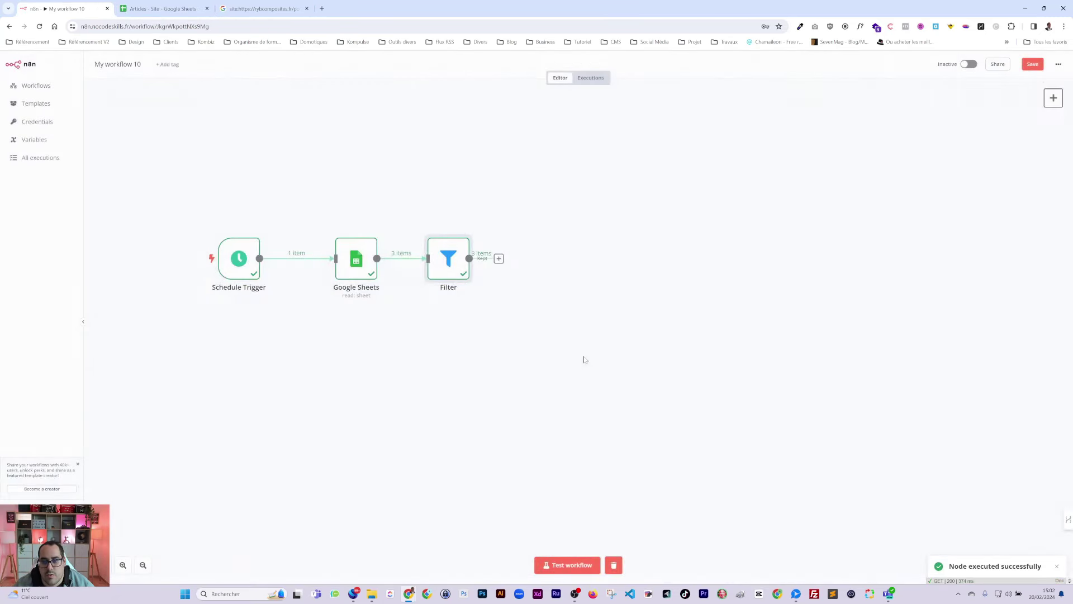
Step: Rerun the whole workflow and reopen the Filter's Non comparison value
{"action": "left_click", "coordinate": [567, 564]}
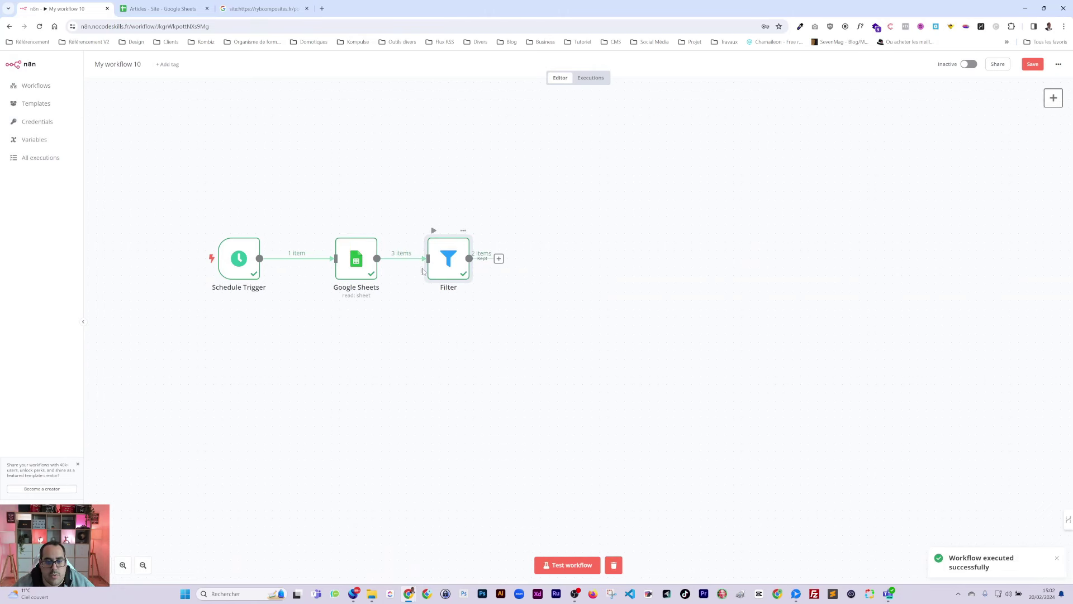
{"action": "left_click_drag", "start_coordinate": [455, 260], "coordinate": [447, 260]}
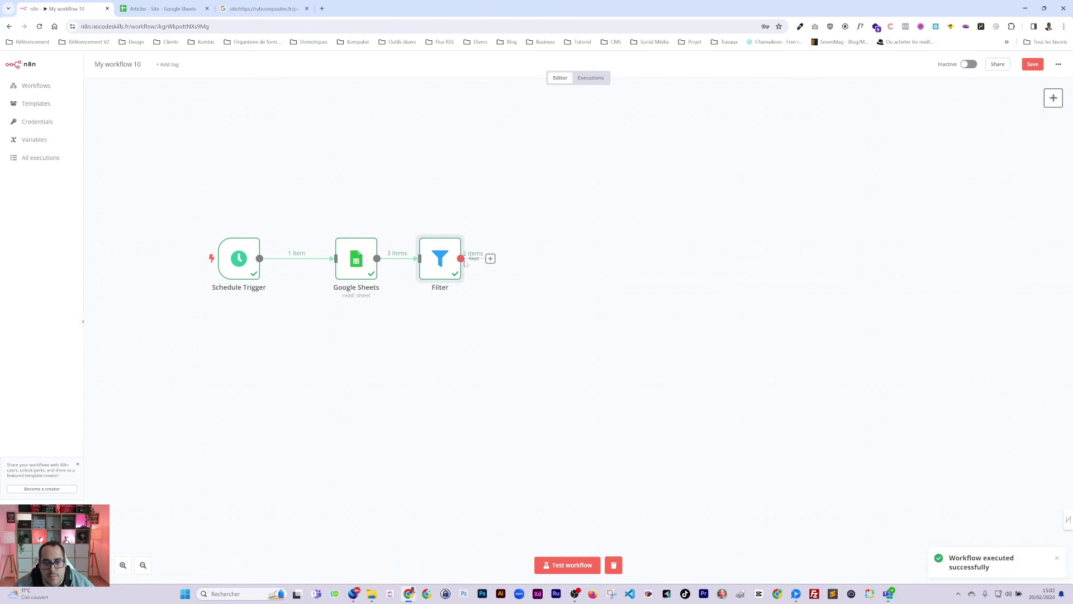
{"action": "double_click", "coordinate": [441, 262]}
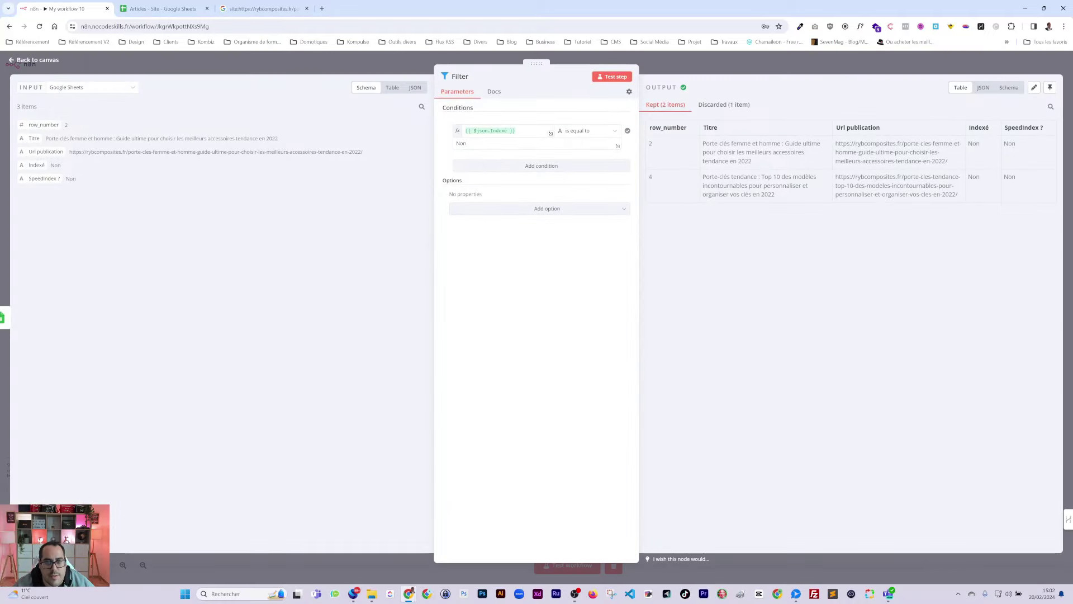
{"action": "double_click", "coordinate": [460, 143]}
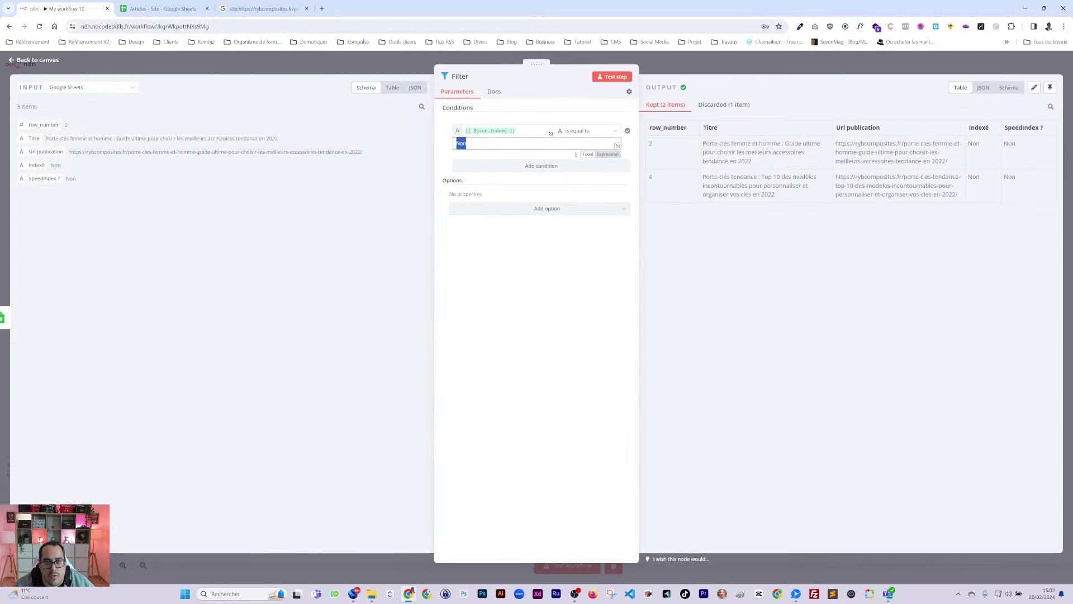
Step: Set cell C3 back to Non in the sheet, then save the workflow
{"action": "left_click", "coordinate": [162, 8]}
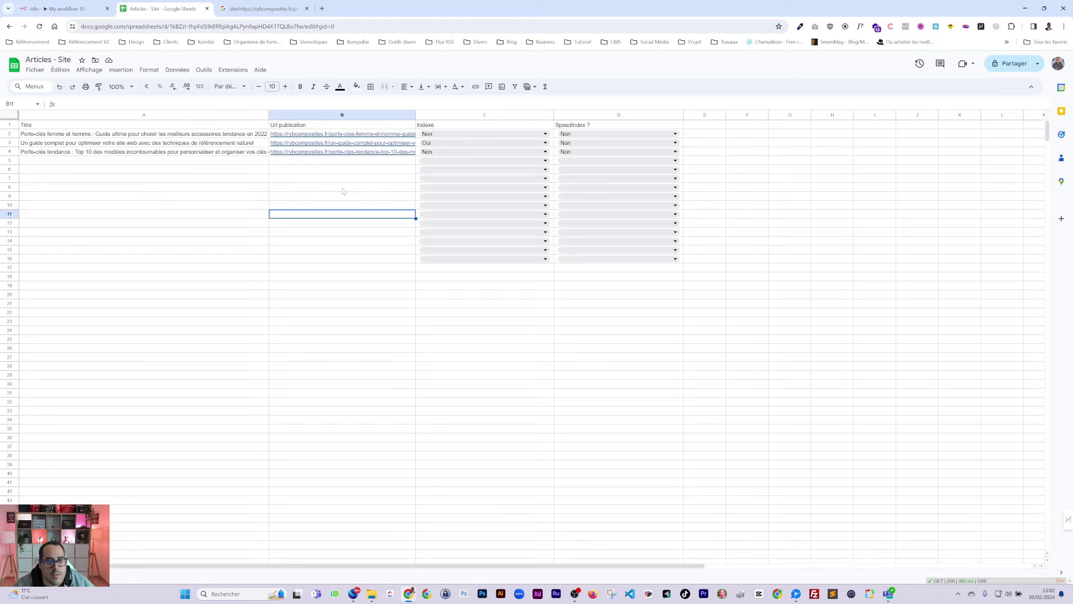
{"action": "left_click", "coordinate": [430, 151]}
{"action": "left_click", "coordinate": [431, 142]}
{"action": "left_click", "coordinate": [426, 167]}
{"action": "left_click", "coordinate": [302, 214]}
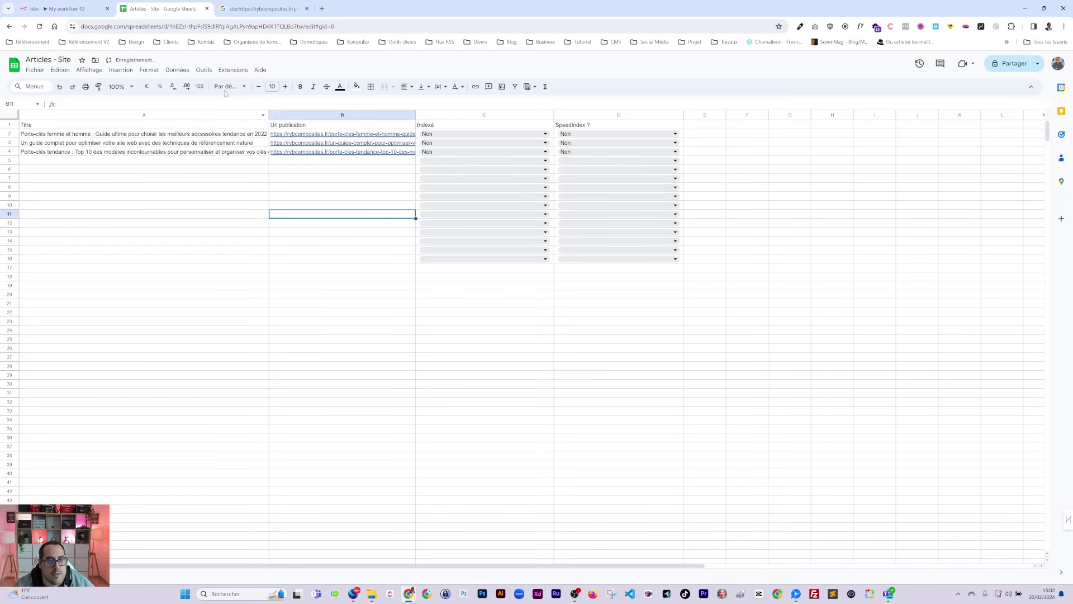
{"action": "left_click", "coordinate": [62, 8]}
{"action": "left_click", "coordinate": [784, 72]}
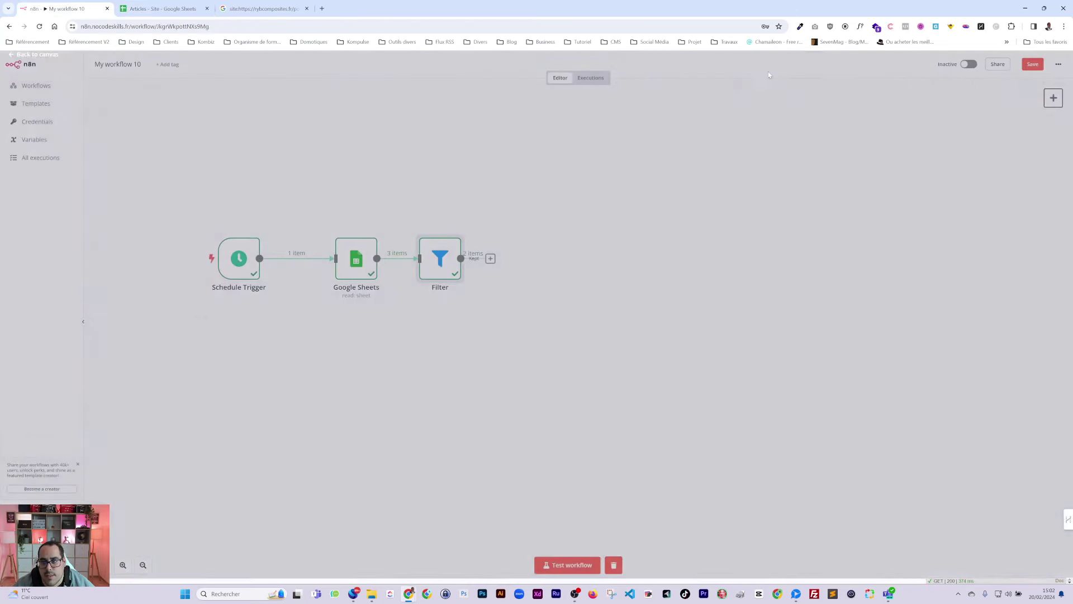
{"action": "key", "text": "ctrl+s"}
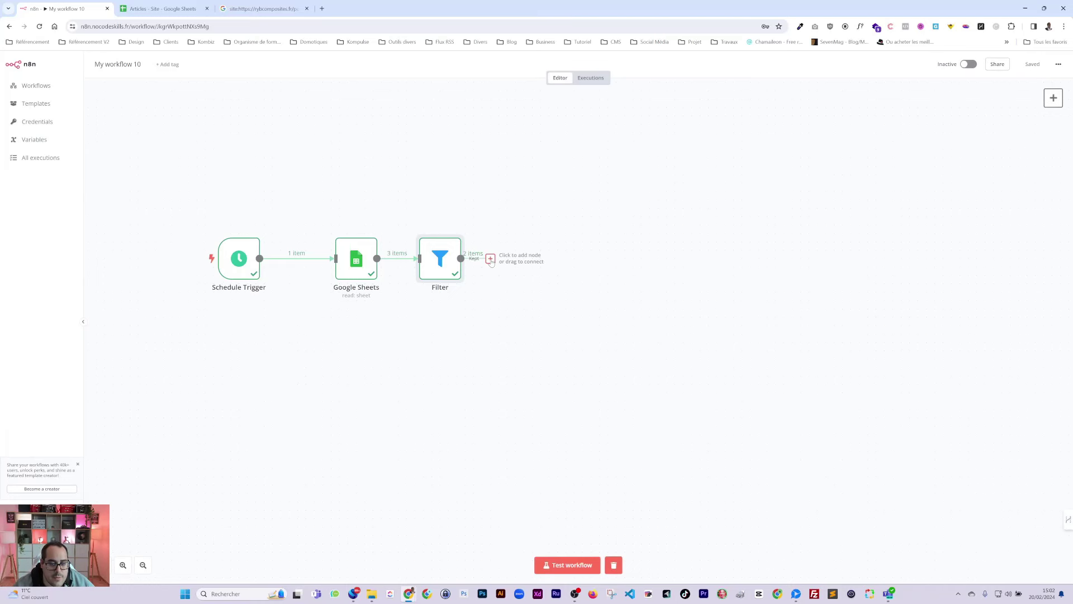
Step: Start a node after the Filter, briefly type 'google' in a new tab, then return to n8n
{"action": "left_click", "coordinate": [491, 258]}
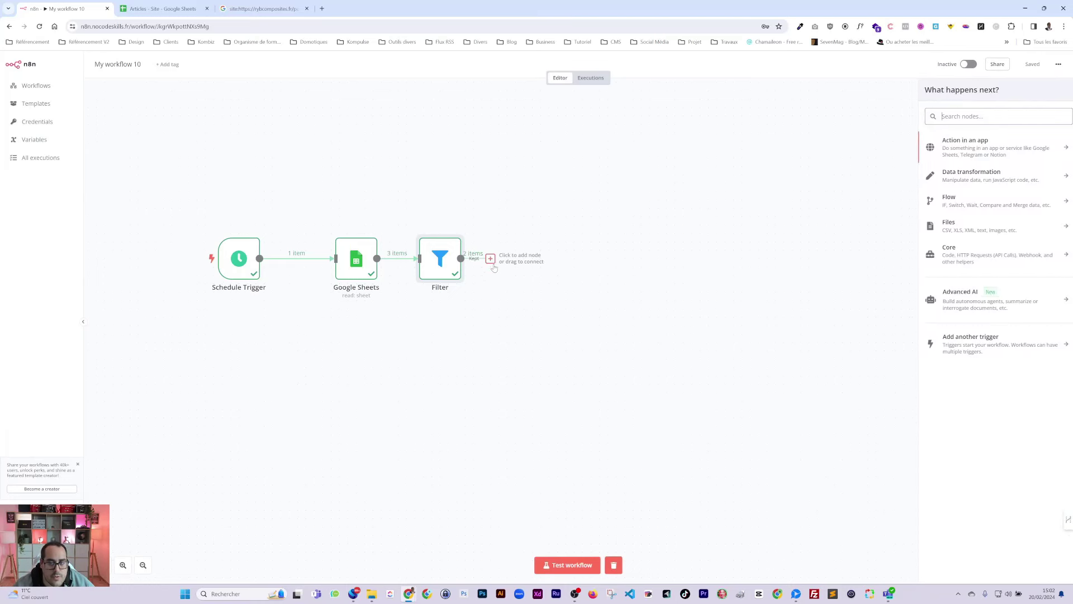
{"action": "left_click", "coordinate": [322, 8]}
{"action": "type", "text": "google analytics"}
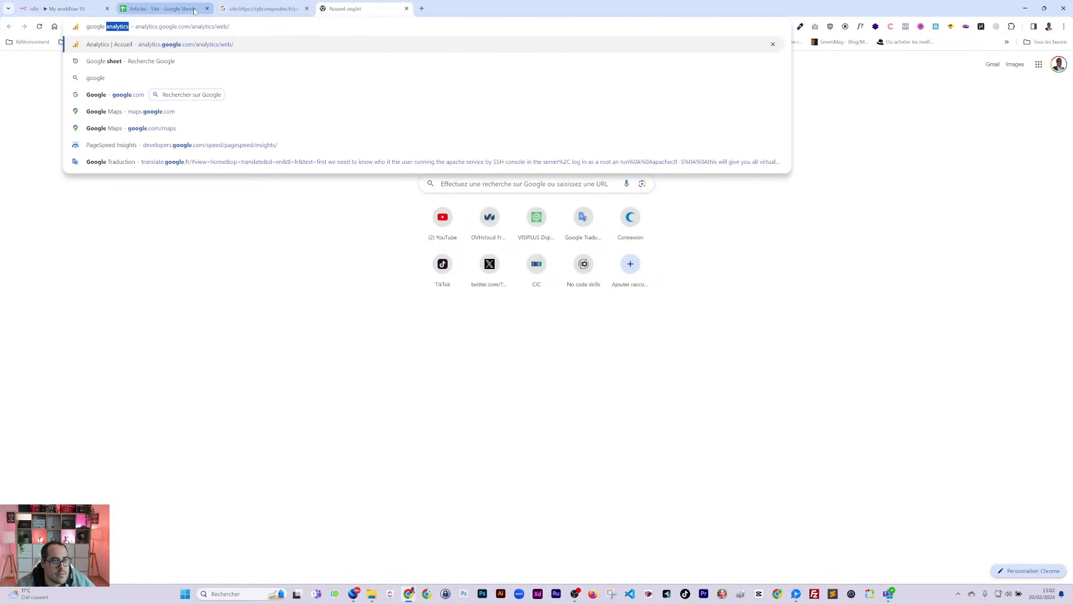
{"action": "left_click", "coordinate": [152, 11]}
{"action": "left_click", "coordinate": [66, 14]}
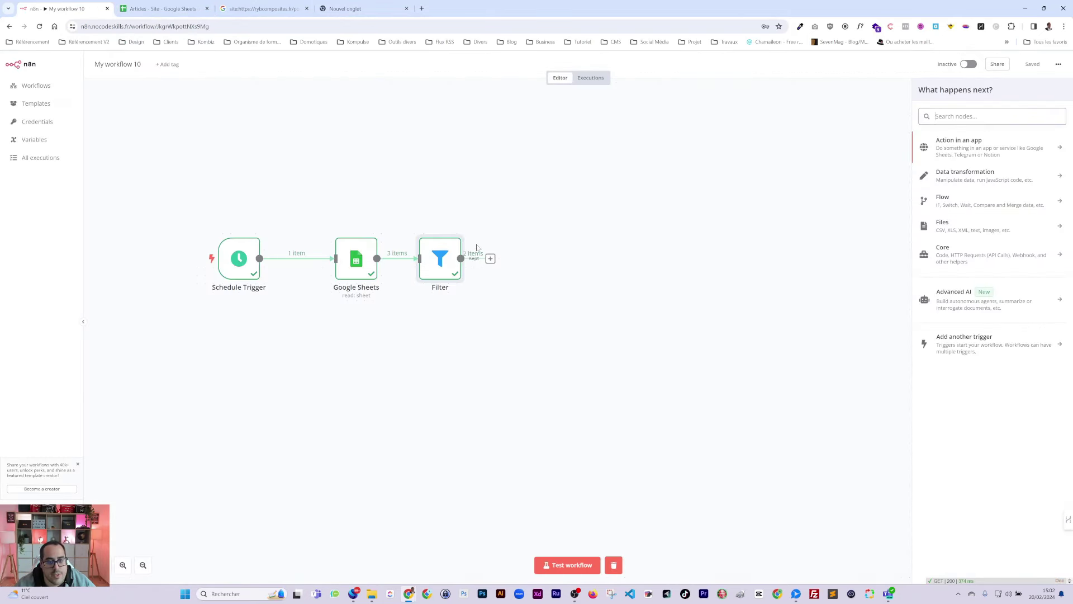
Step: Add a Loop Over Items node after the Filter and delete the Replace Me placeholder
{"action": "left_click_drag", "start_coordinate": [490, 258], "coordinate": [489, 260]}
{"action": "type", "text": "loop"}
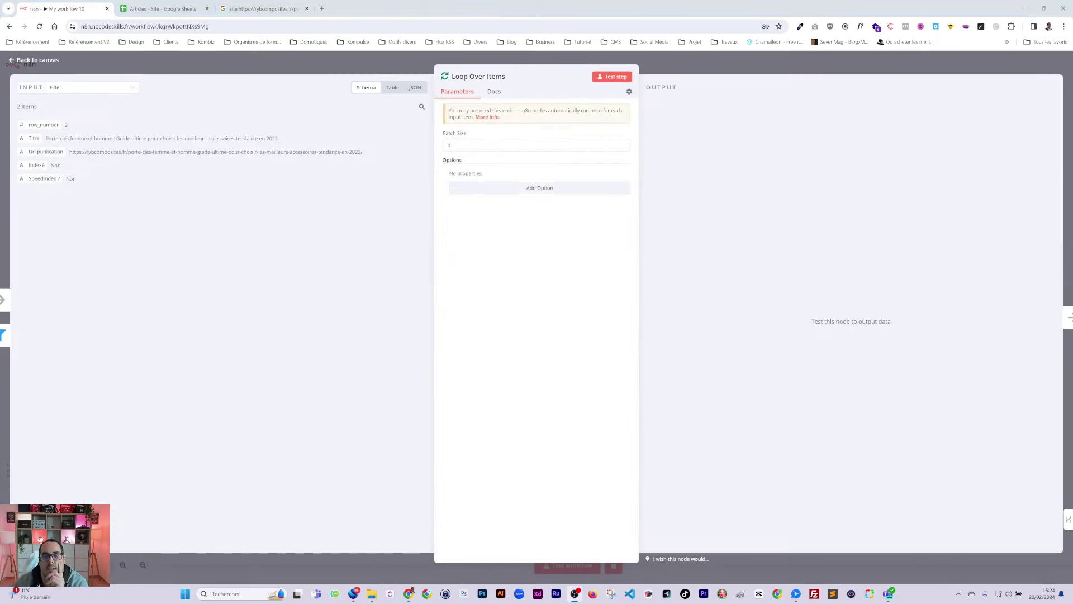
{"action": "left_click", "coordinate": [682, 55]}
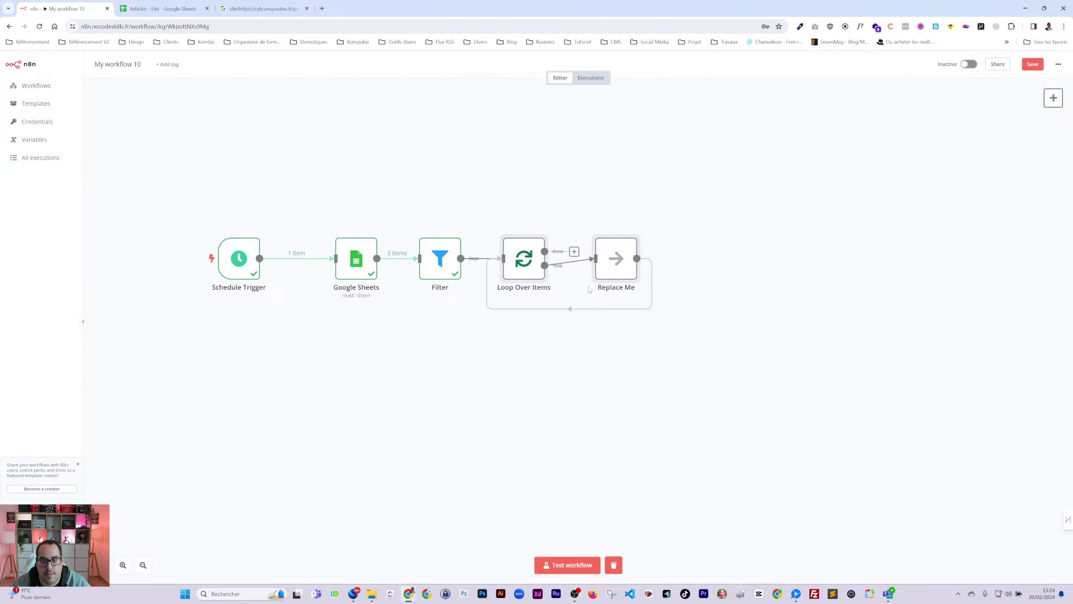
{"action": "left_click", "coordinate": [607, 268]}
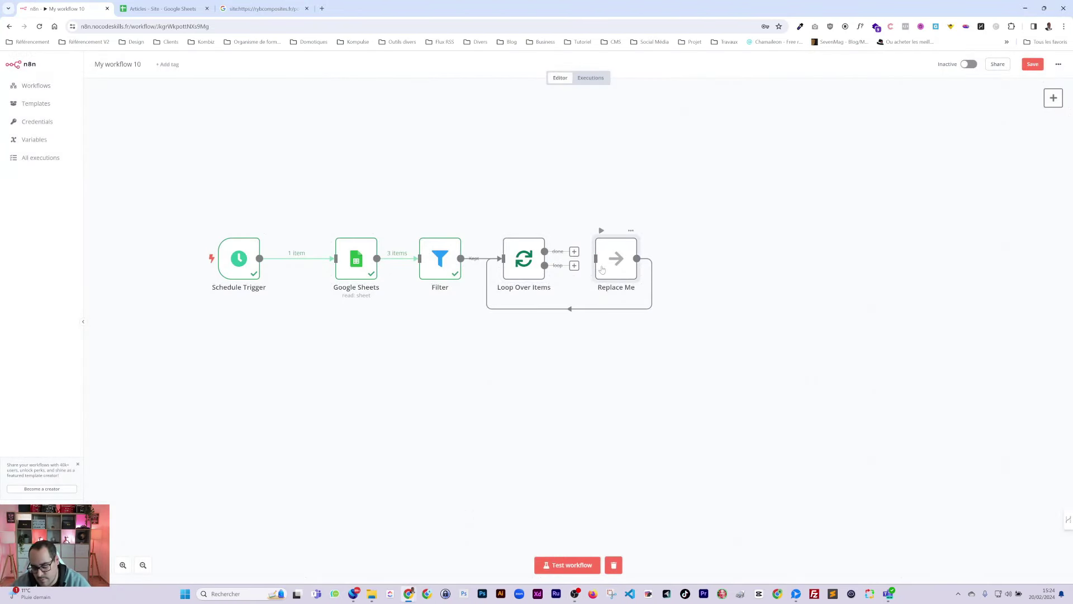
{"action": "key", "text": "Delete"}
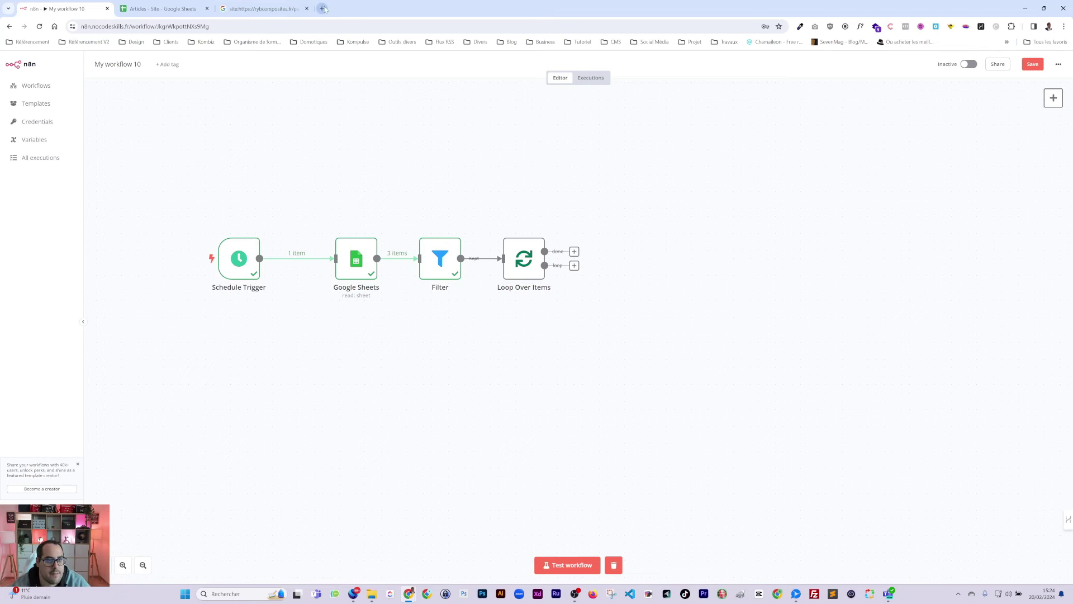
{"action": "left_click", "coordinate": [322, 8]}
Step: Search Google for 'api search co', switch Google accounts, and visit the API key page
{"action": "type", "text": "api"}
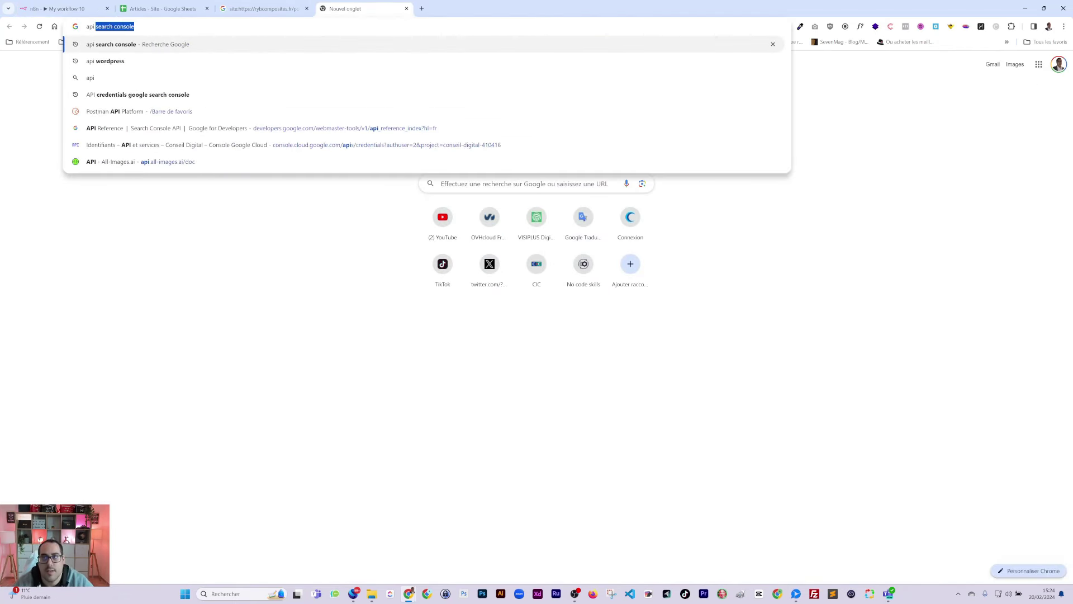
{"action": "type", "text": " search co"}
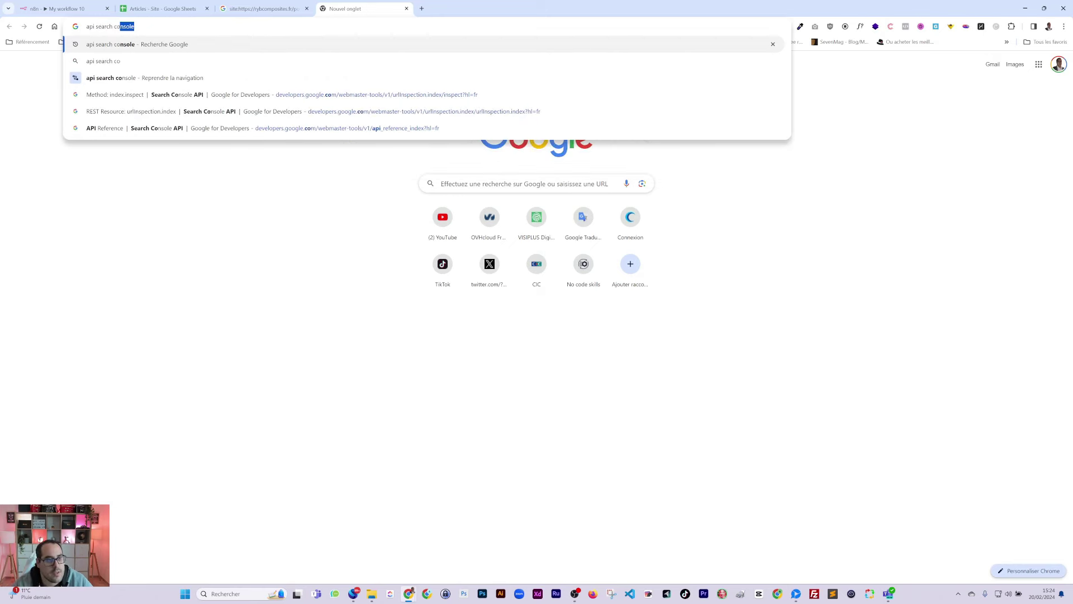
{"action": "key", "text": "Return"}
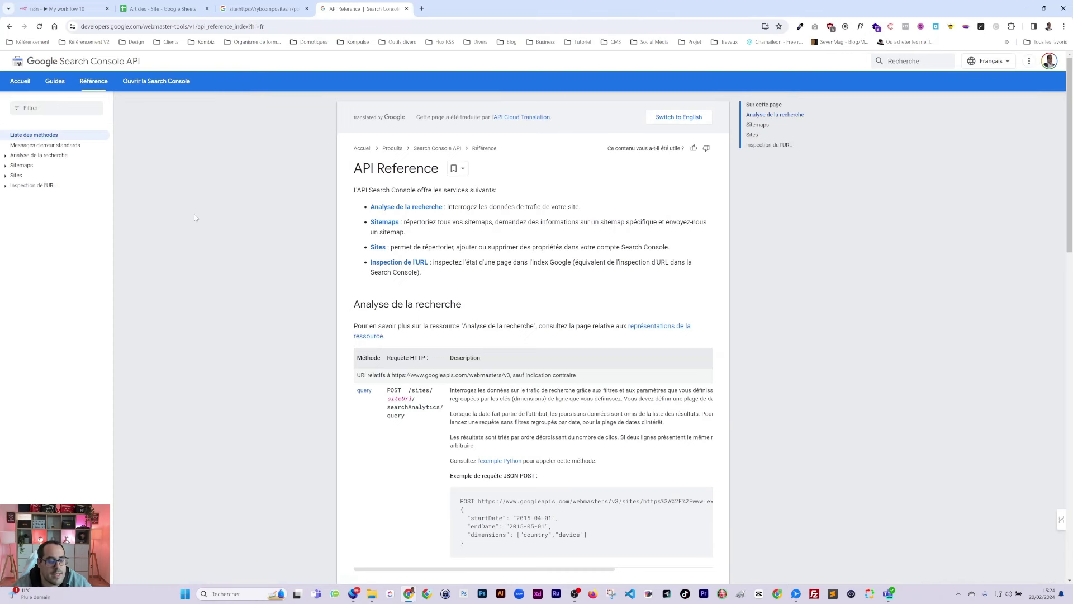
{"action": "left_click", "coordinate": [1049, 60]}
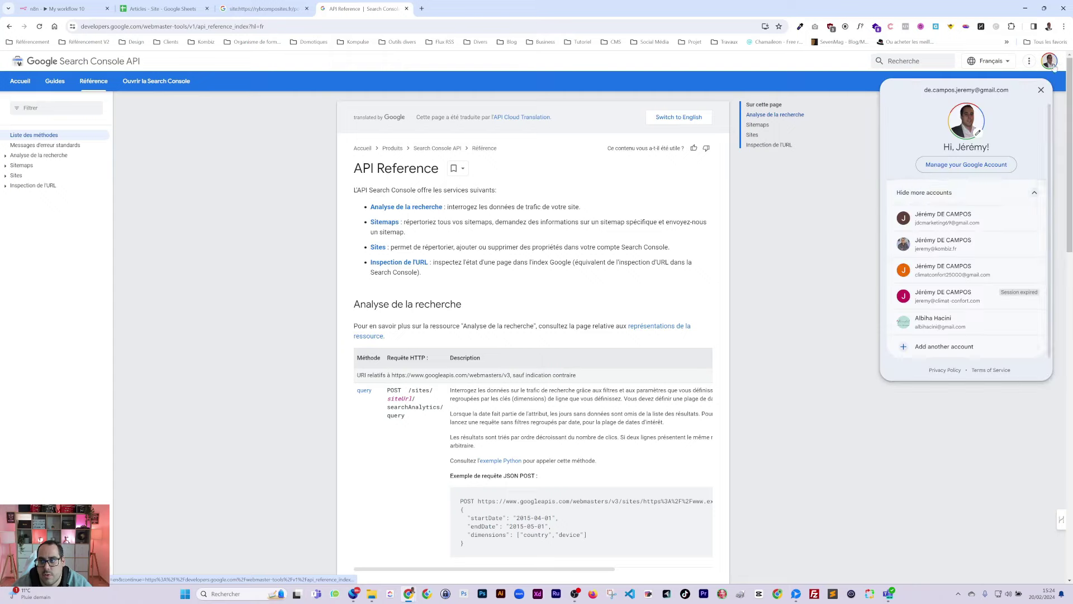
{"action": "left_click", "coordinate": [953, 245]}
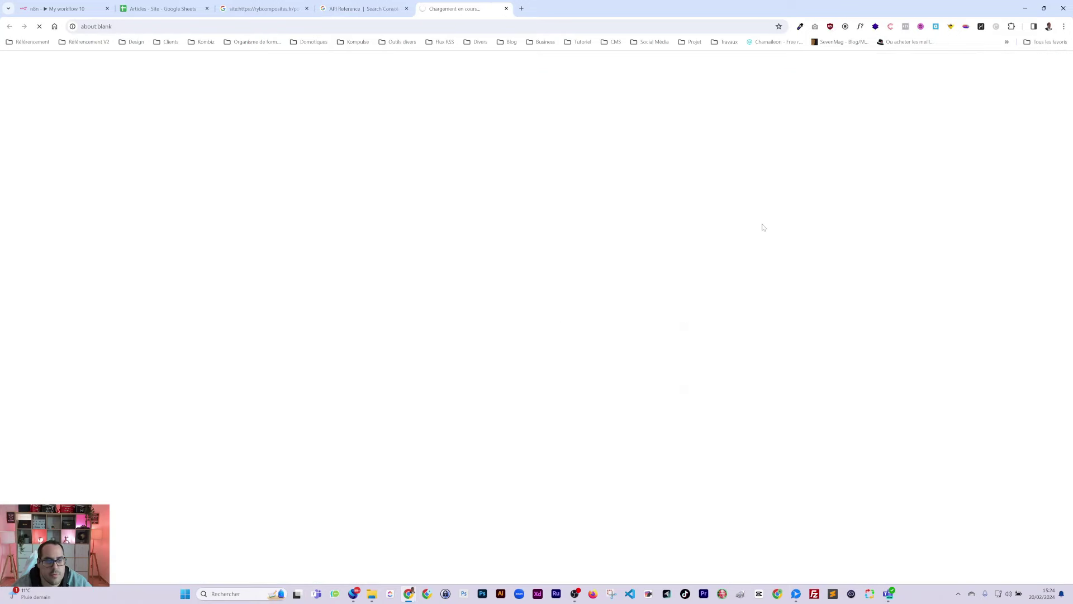
{"action": "scroll", "coordinate": [704, 235], "scroll_direction": "down", "scroll_amount": 7}
{"action": "scroll", "coordinate": [647, 247], "scroll_direction": "up", "scroll_amount": 7}
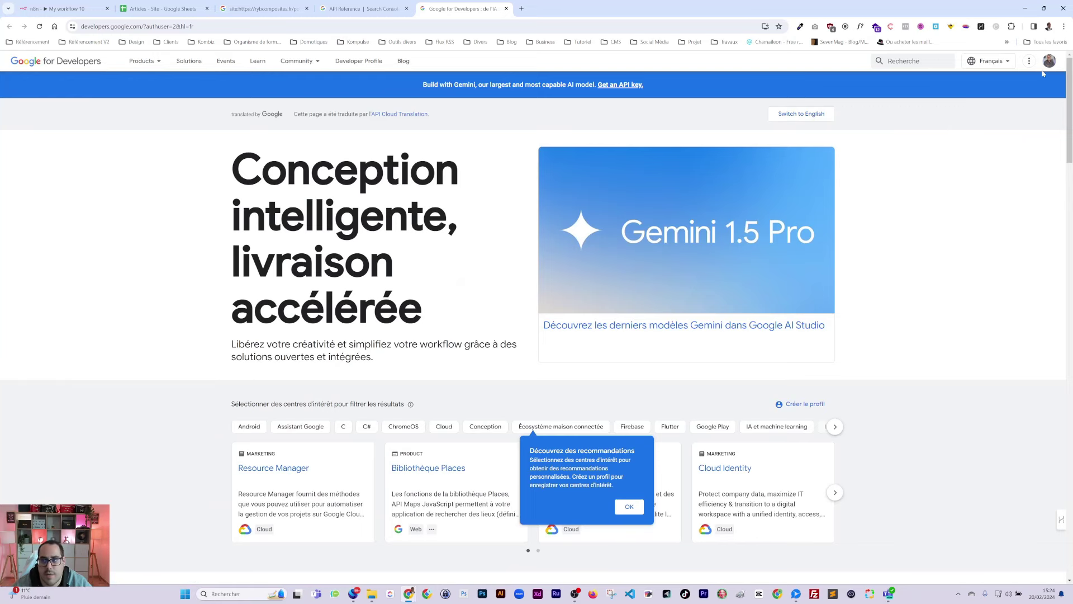
{"action": "left_click", "coordinate": [626, 87]}
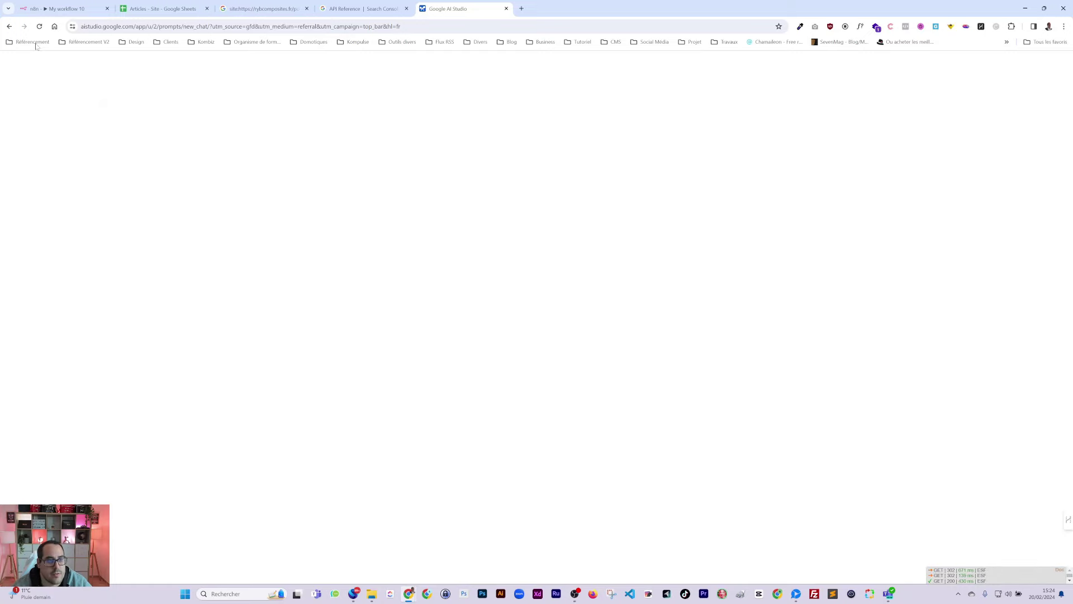
{"action": "left_click", "coordinate": [10, 28]}
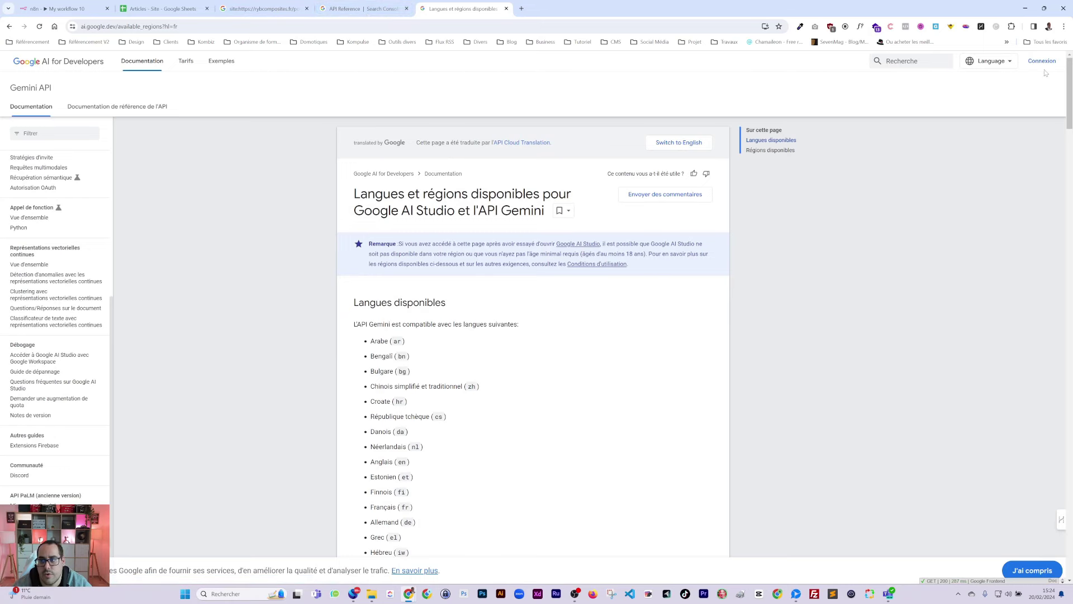
{"action": "left_click", "coordinate": [1042, 62]}
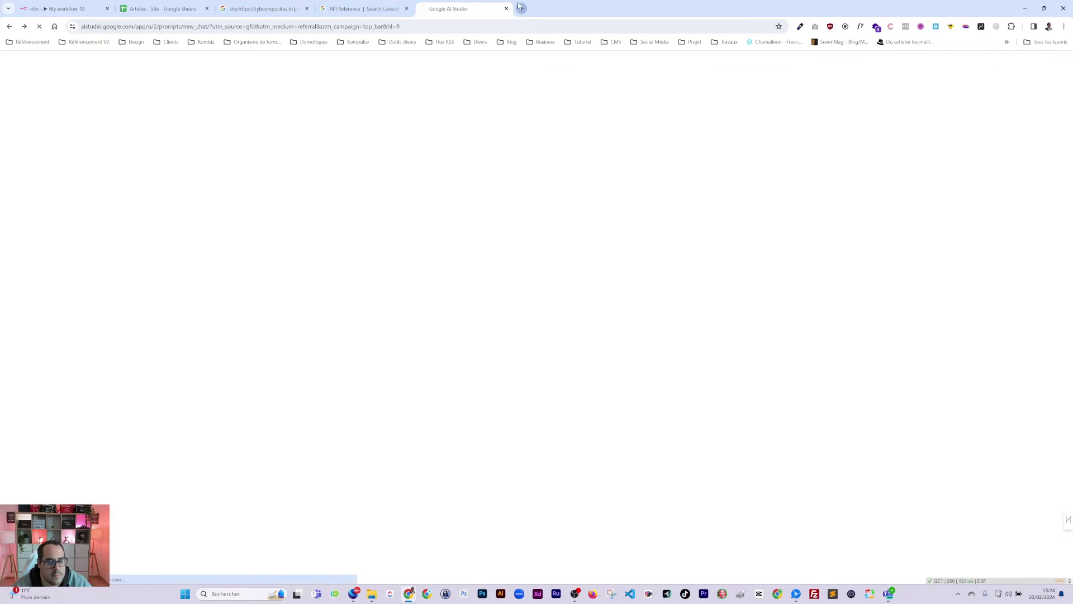
Step: Search Google for 'console google' in a new tab
{"action": "left_click", "coordinate": [519, 8]}
{"action": "type", "text": "coonsol"}
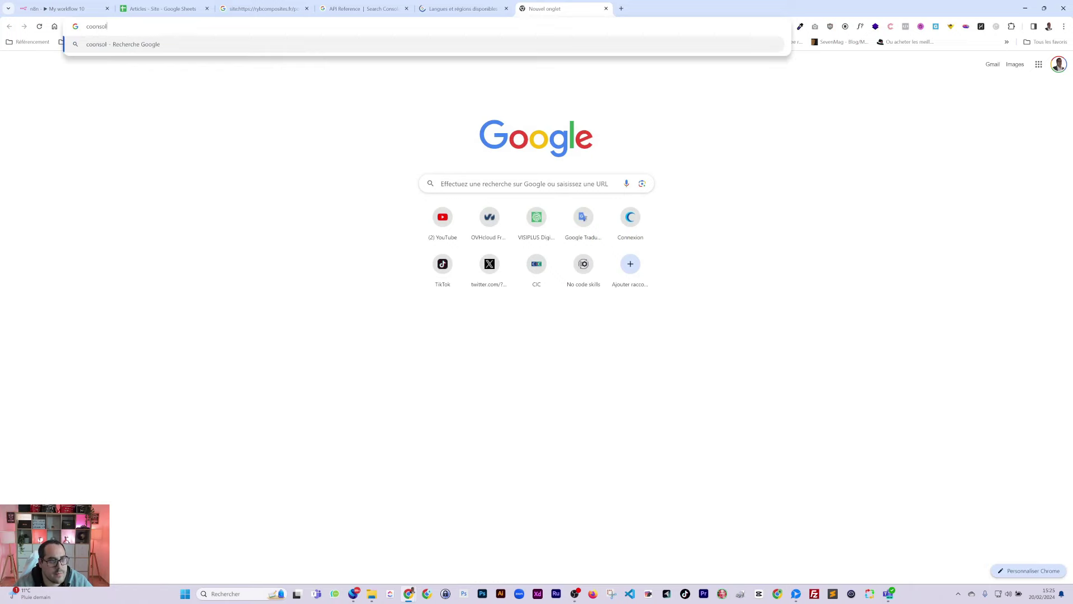
{"action": "key", "text": "BackSpace"}
{"action": "key", "text": "BackSpace"}
{"action": "key", "text": "BackSpace"}
{"action": "key", "text": "BackSpace"}
{"action": "key", "text": "BackSpace"}
{"action": "key", "text": "BackSpace"}
{"action": "type", "text": "onsol "}
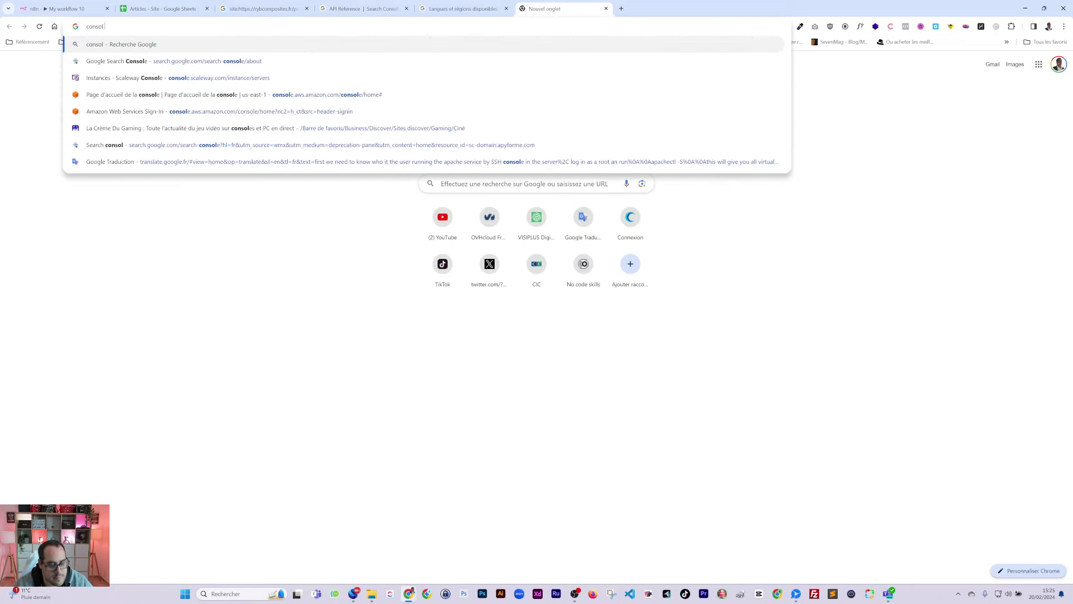
{"action": "type", "text": "e google"}
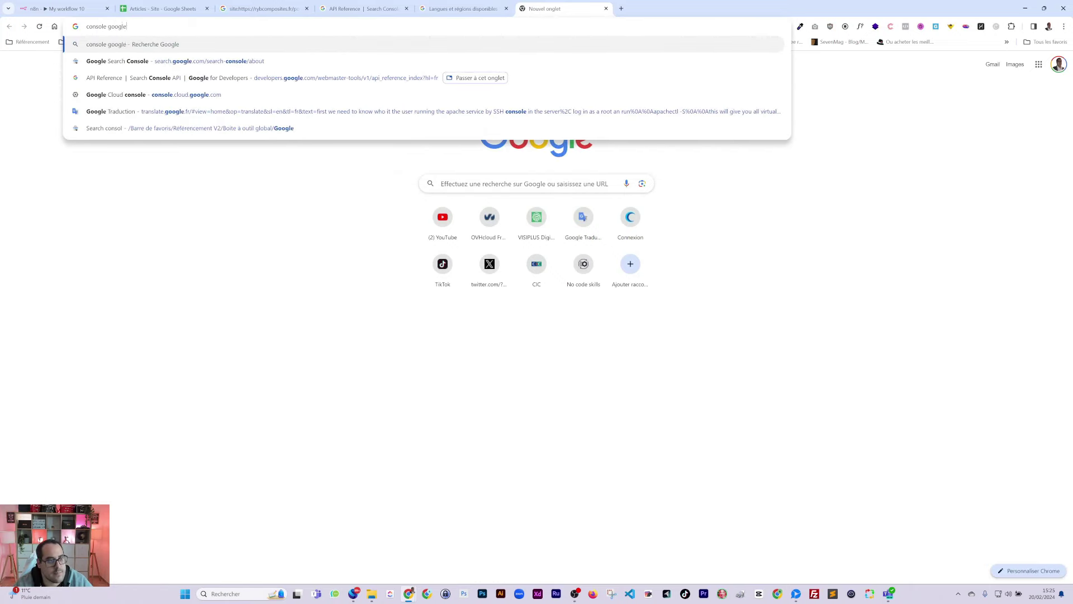
{"action": "key", "text": "Return"}
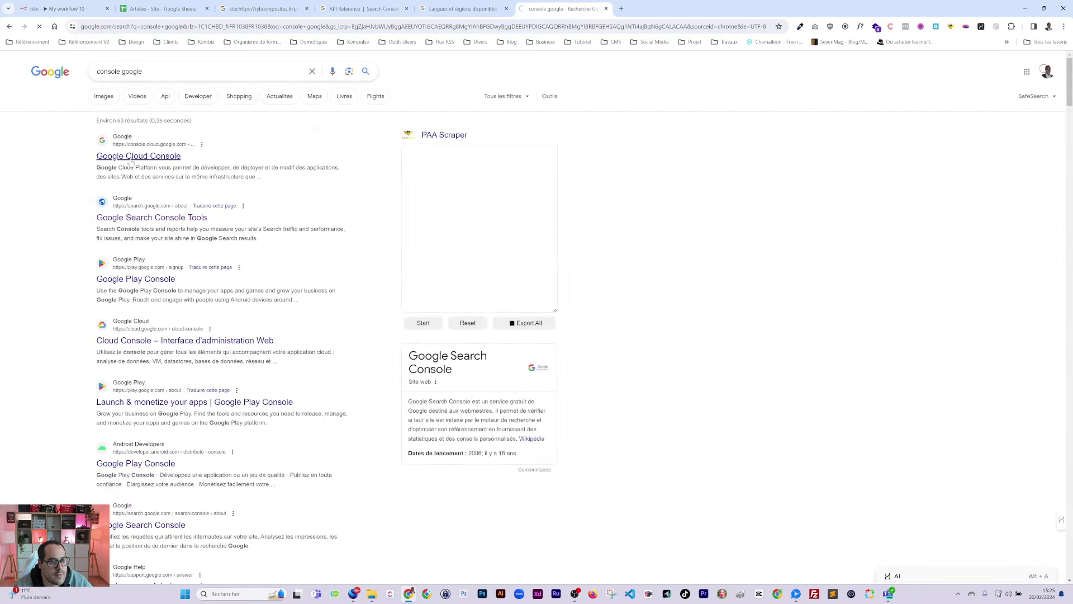
Step: Open Google Cloud Console on the Conseil Digital account and check the APIs dashboard credentials
{"action": "left_click", "coordinate": [139, 156]}
{"action": "left_click", "coordinate": [1040, 60]}
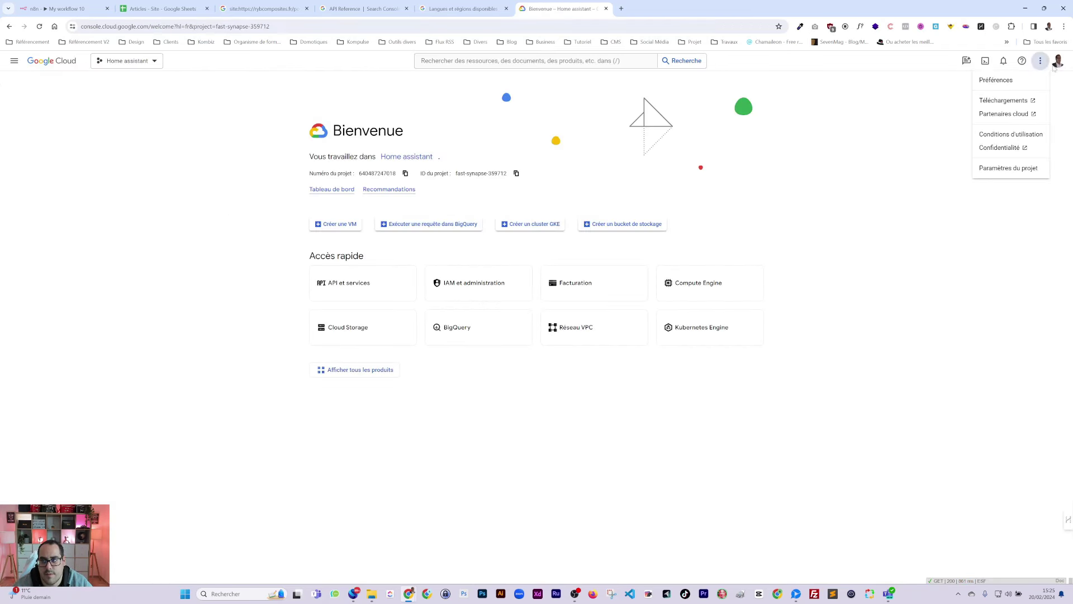
{"action": "left_click", "coordinate": [1057, 60]}
{"action": "left_click", "coordinate": [1057, 61]}
{"action": "left_click", "coordinate": [971, 170]}
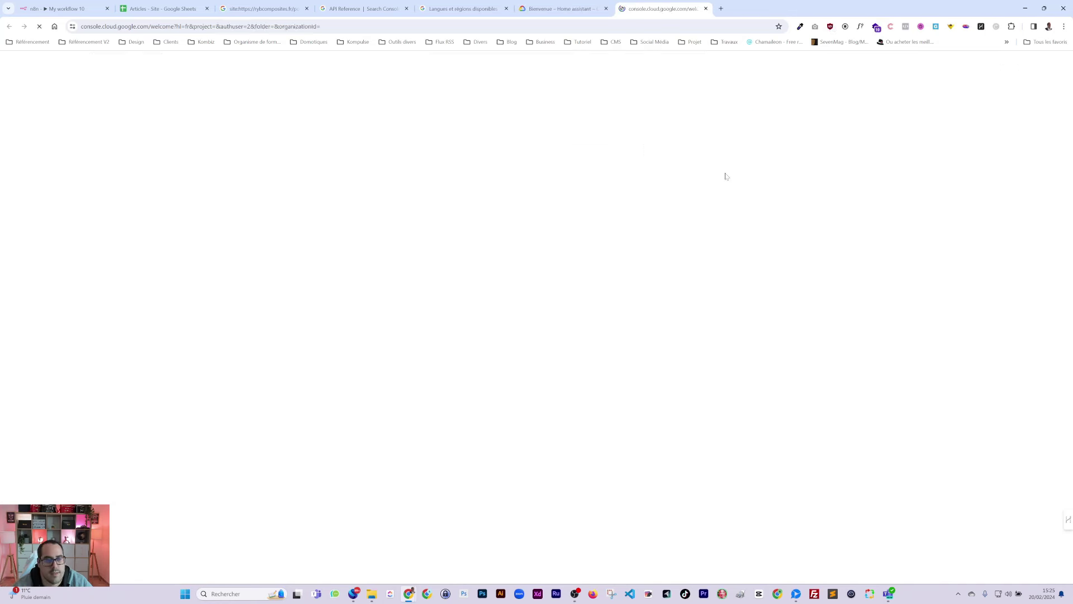
{"action": "left_click", "coordinate": [350, 286]}
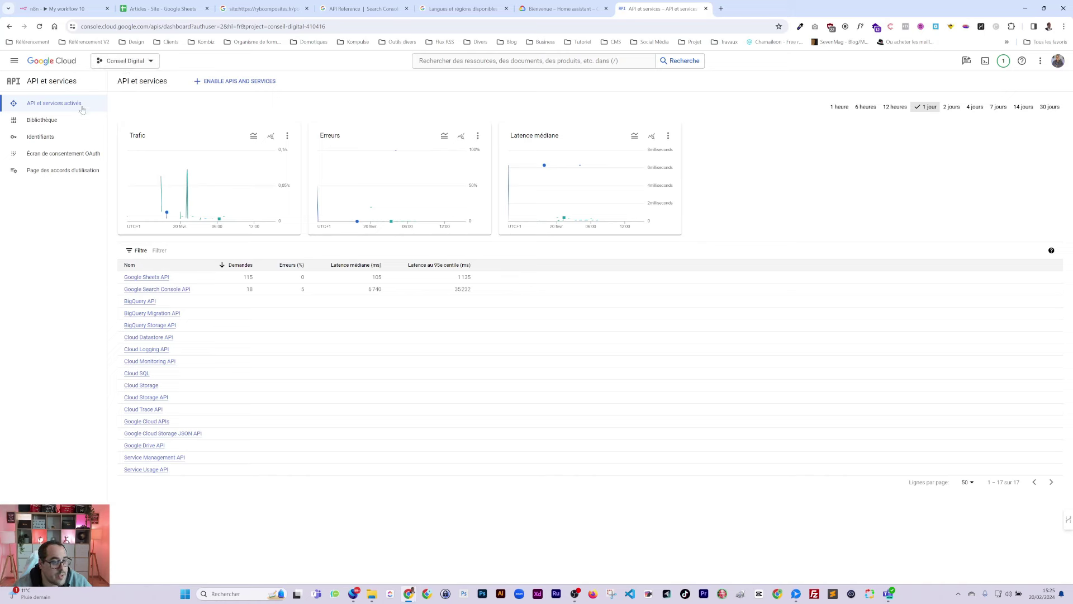
{"action": "left_click", "coordinate": [57, 144]}
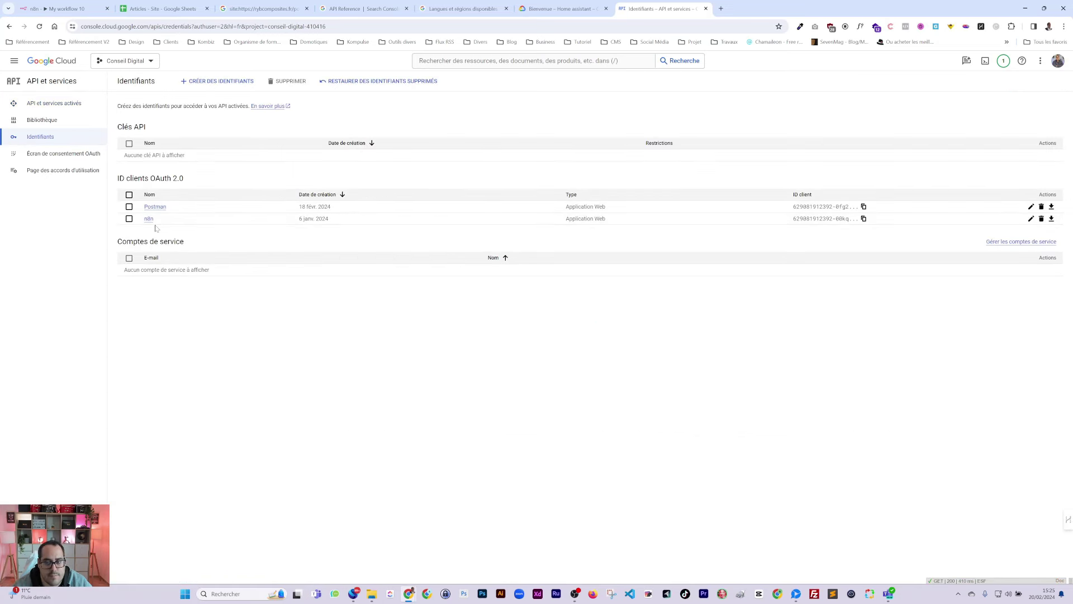
{"action": "key", "text": "alt+Left"}
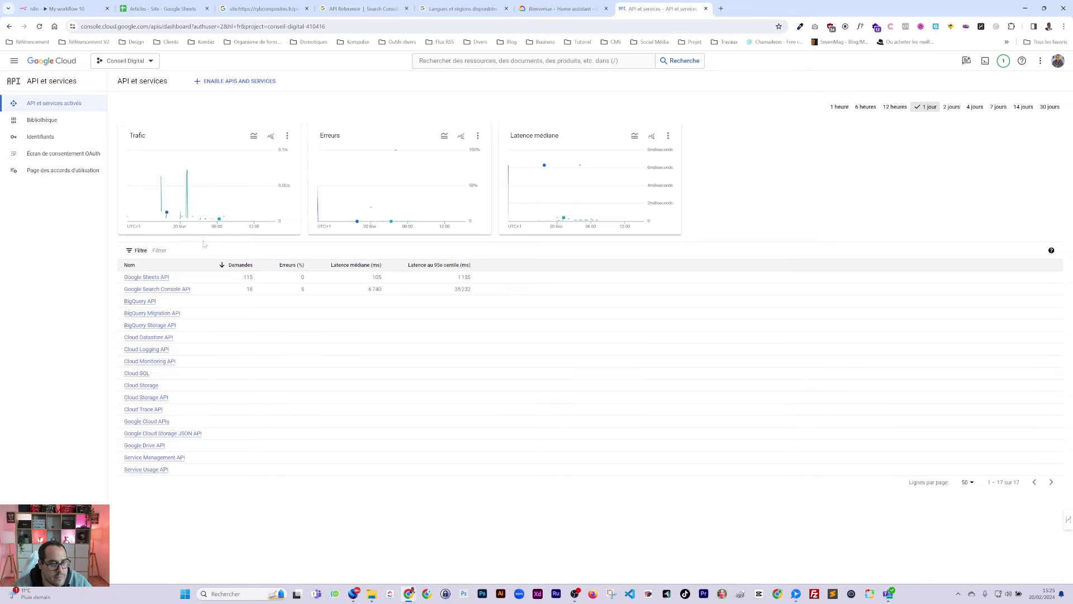
Step: Open Google Search Console API from the library search and switch the project to nocodeskills
{"action": "left_click", "coordinate": [239, 85]}
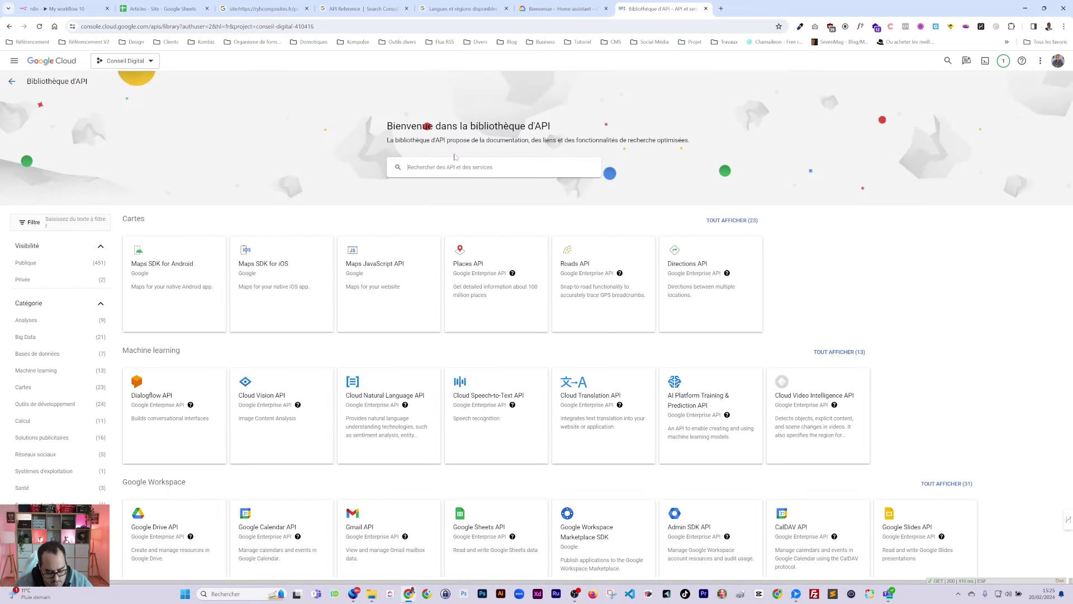
{"action": "left_click", "coordinate": [455, 159]}
{"action": "type", "text": "search"}
{"action": "key", "text": "Return"}
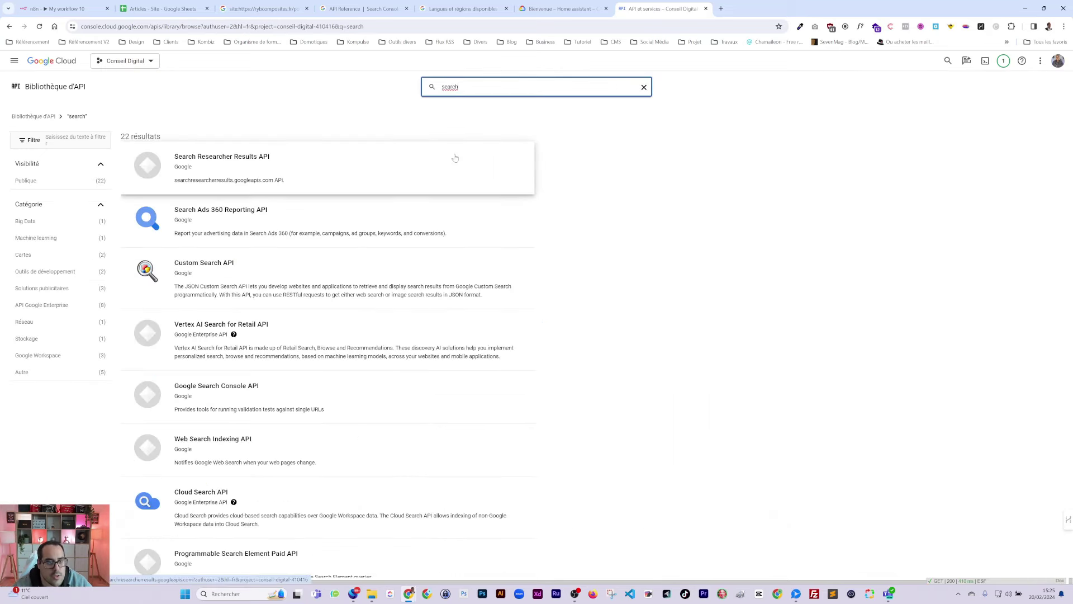
{"action": "scroll", "coordinate": [277, 447], "scroll_direction": "down", "scroll_amount": 4}
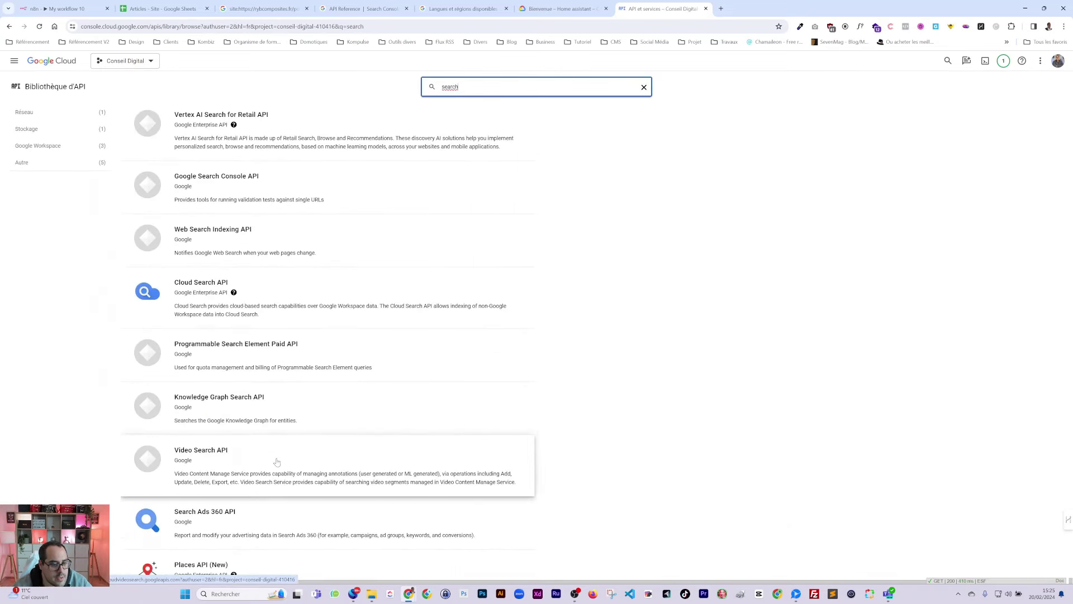
{"action": "scroll", "coordinate": [369, 279], "scroll_direction": "up", "scroll_amount": 3}
{"action": "type", "text": "conso"}
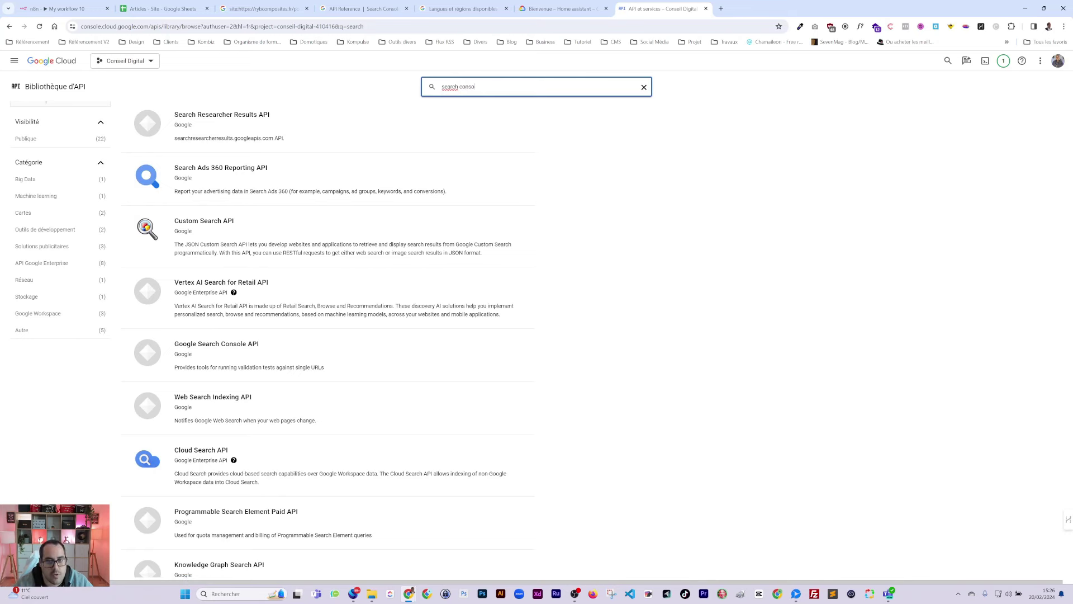
{"action": "type", "text": "le"}
{"action": "key", "text": "Return"}
{"action": "left_click", "coordinate": [338, 185]}
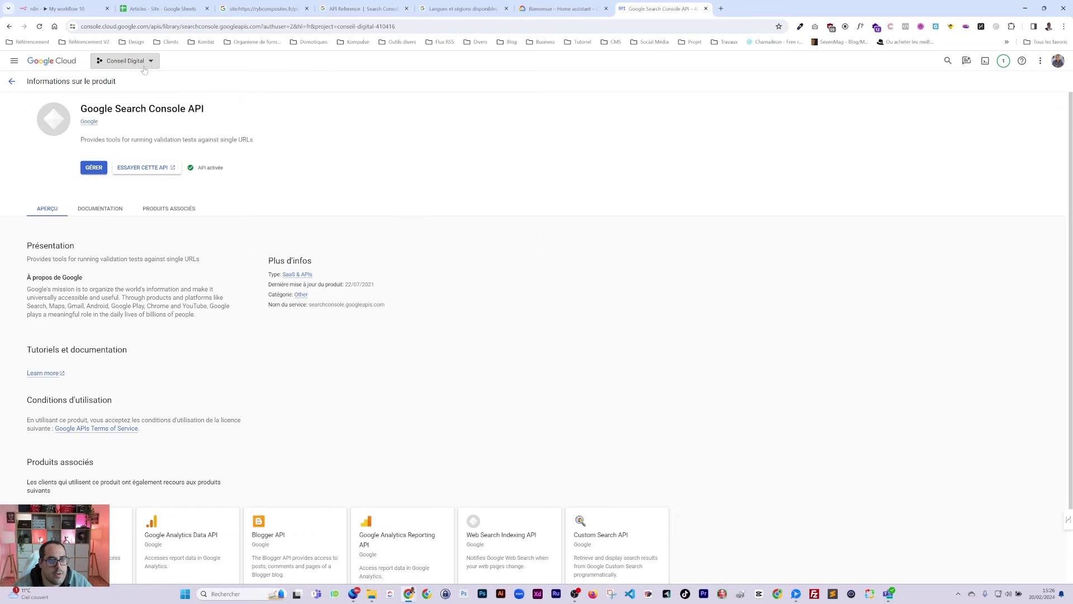
{"action": "left_click", "coordinate": [125, 60]}
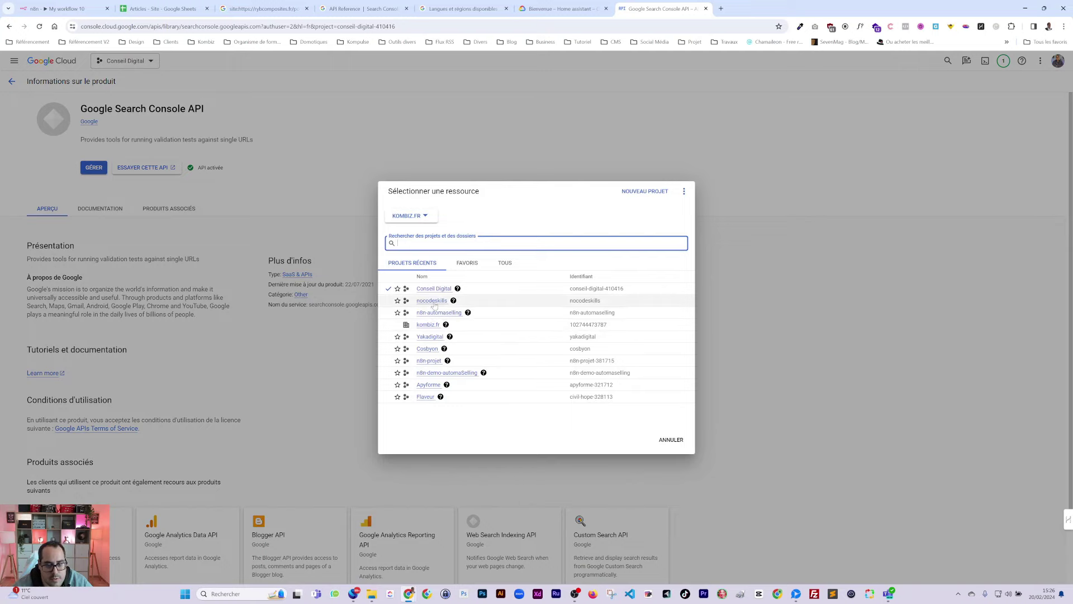
{"action": "left_click", "coordinate": [431, 300]}
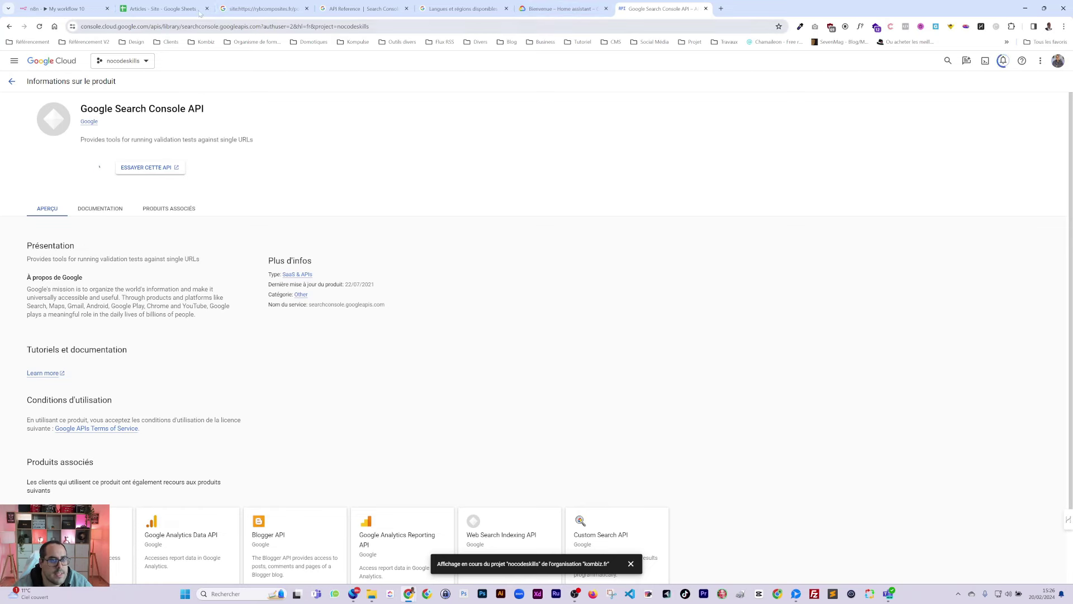
Step: Open the index.inspect method page under Inspection de l'URL and select its POST endpoint URL
{"action": "left_click", "coordinate": [381, 13]}
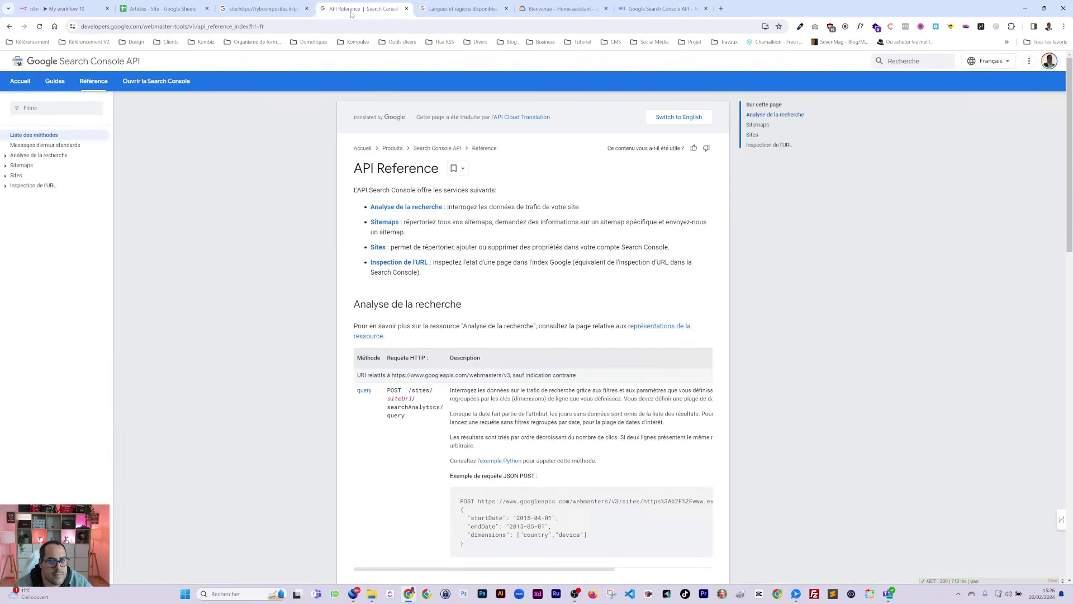
{"action": "left_click", "coordinate": [29, 186]}
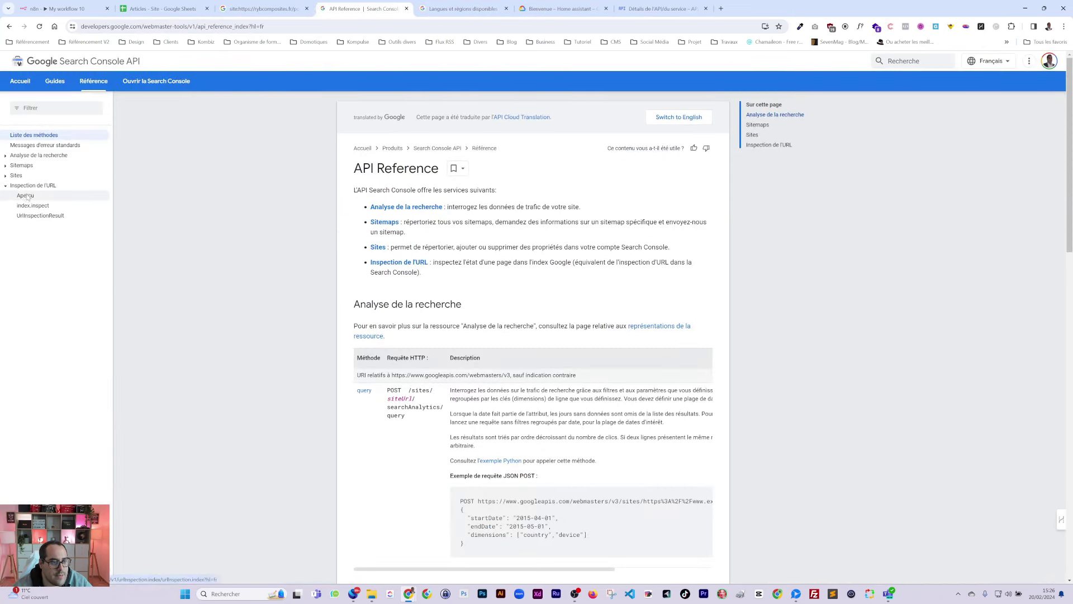
{"action": "left_click", "coordinate": [26, 196]}
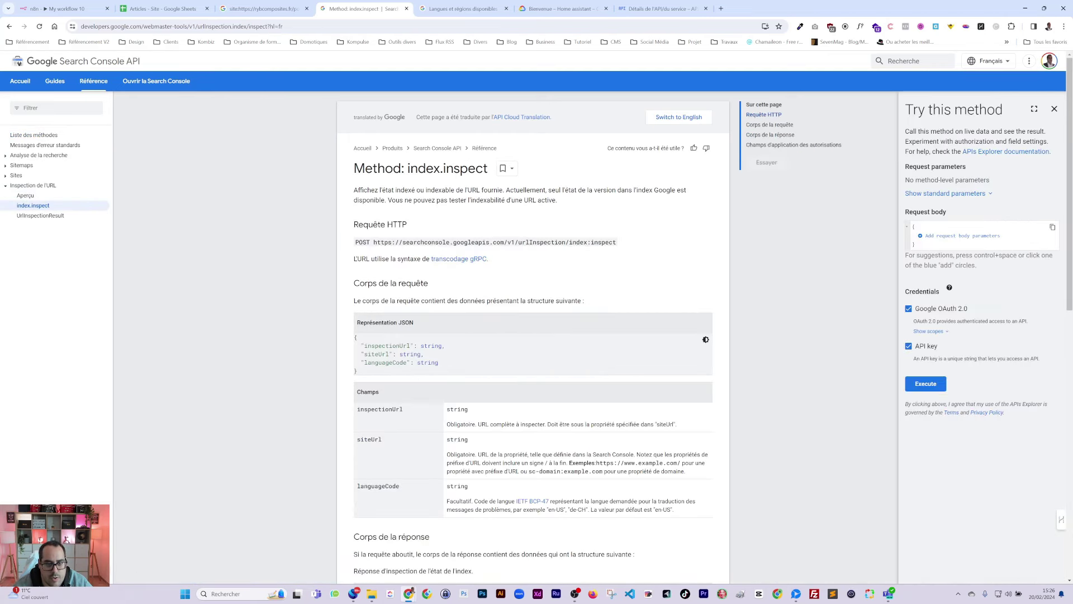
{"action": "left_click_drag", "start_coordinate": [371, 242], "coordinate": [616, 242]}
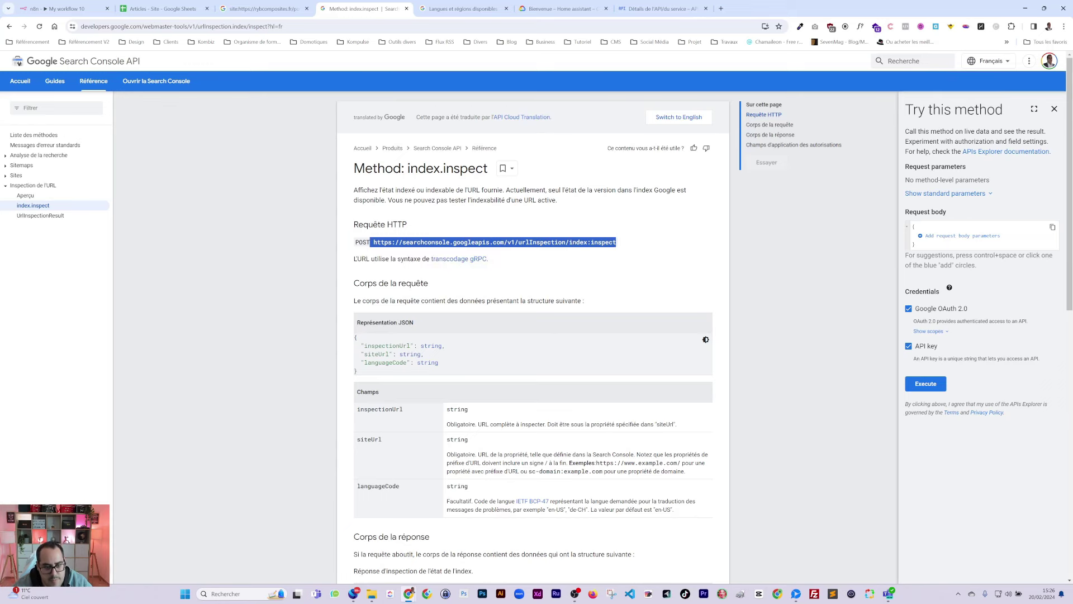
Step: Add an empty inspectionUrl field to the Try this method request body
{"action": "scroll", "coordinate": [414, 252], "scroll_direction": "down", "scroll_amount": 1}
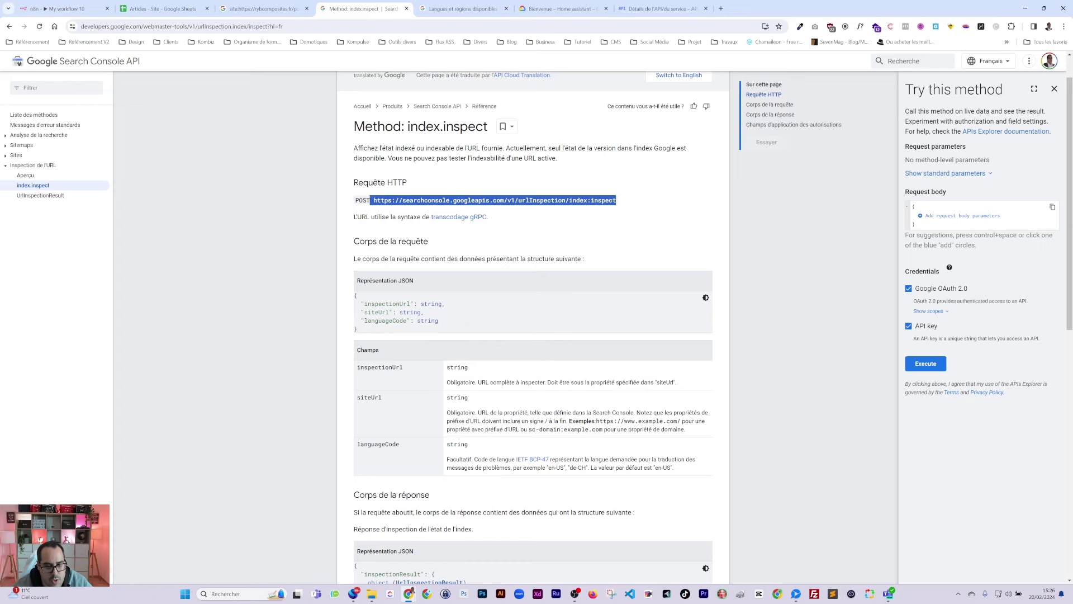
{"action": "scroll", "coordinate": [534, 327], "scroll_direction": "down", "scroll_amount": 1}
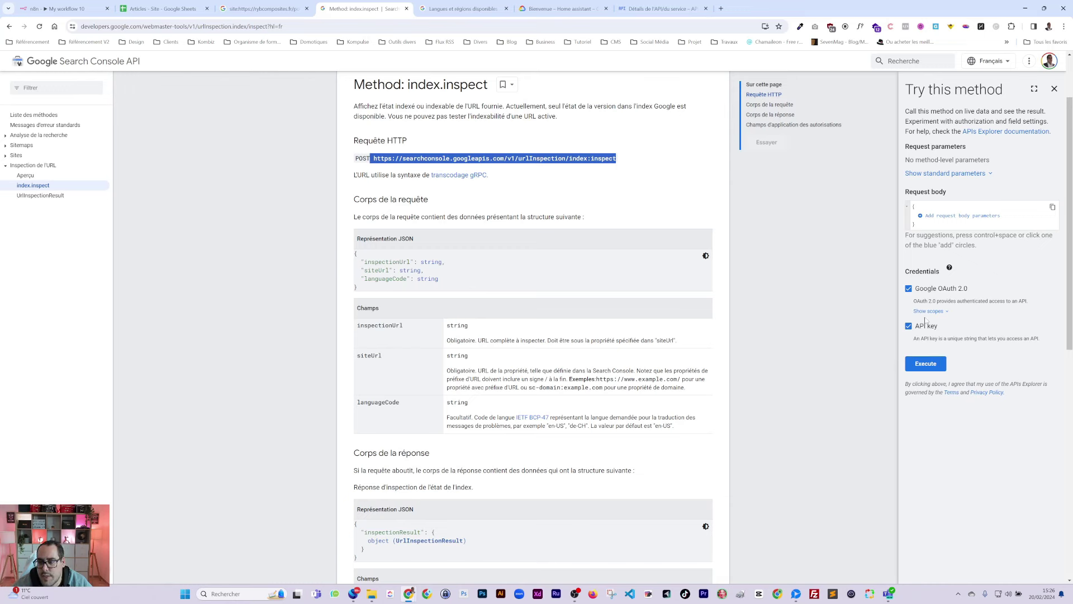
{"action": "left_click", "coordinate": [920, 220]}
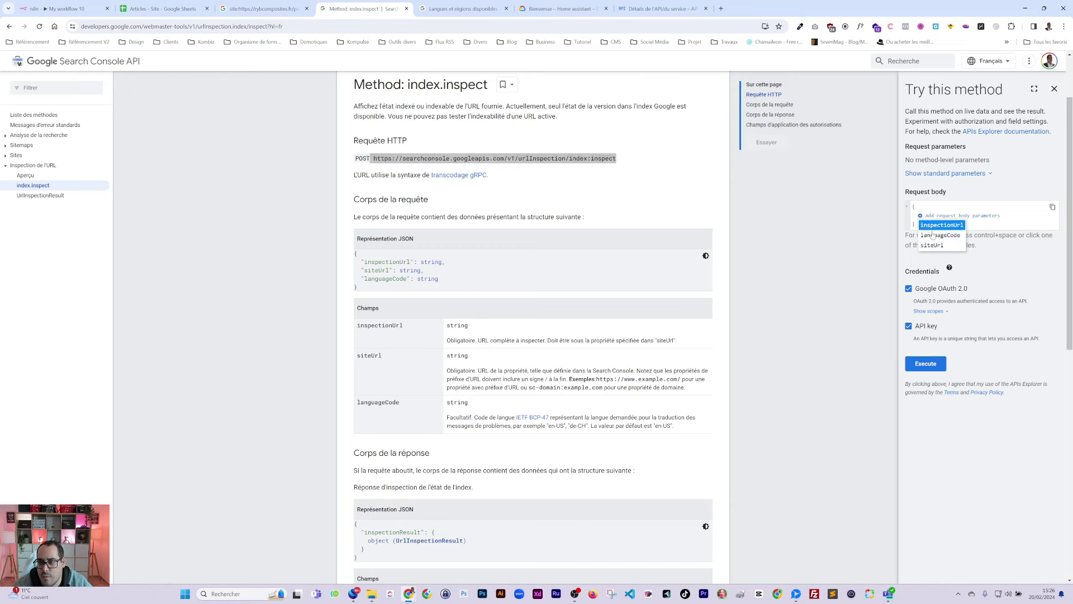
{"action": "left_click", "coordinate": [932, 226]}
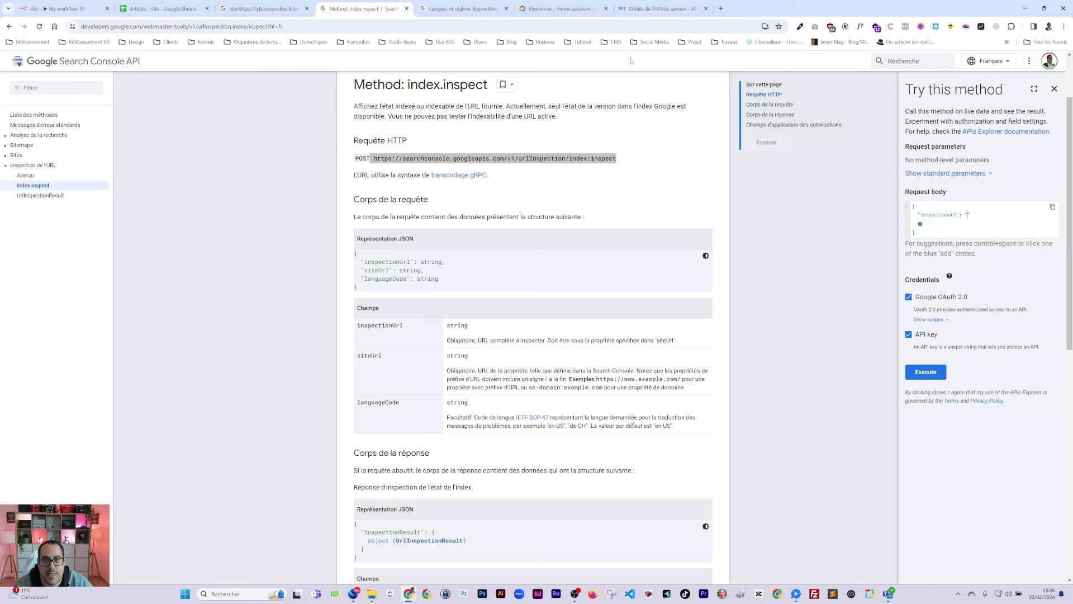
Step: Copy the first article URL from cell B2 of the Articles - Site sheet
{"action": "left_click", "coordinate": [262, 9]}
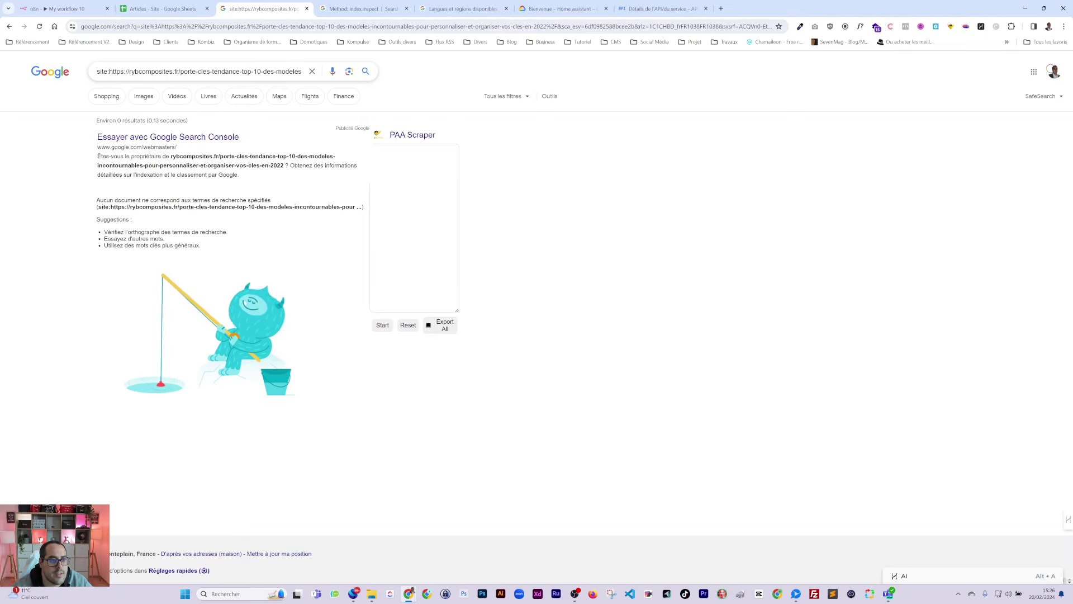
{"action": "triple_click", "coordinate": [199, 71]}
{"action": "left_click", "coordinate": [159, 9]}
{"action": "left_click", "coordinate": [291, 137]}
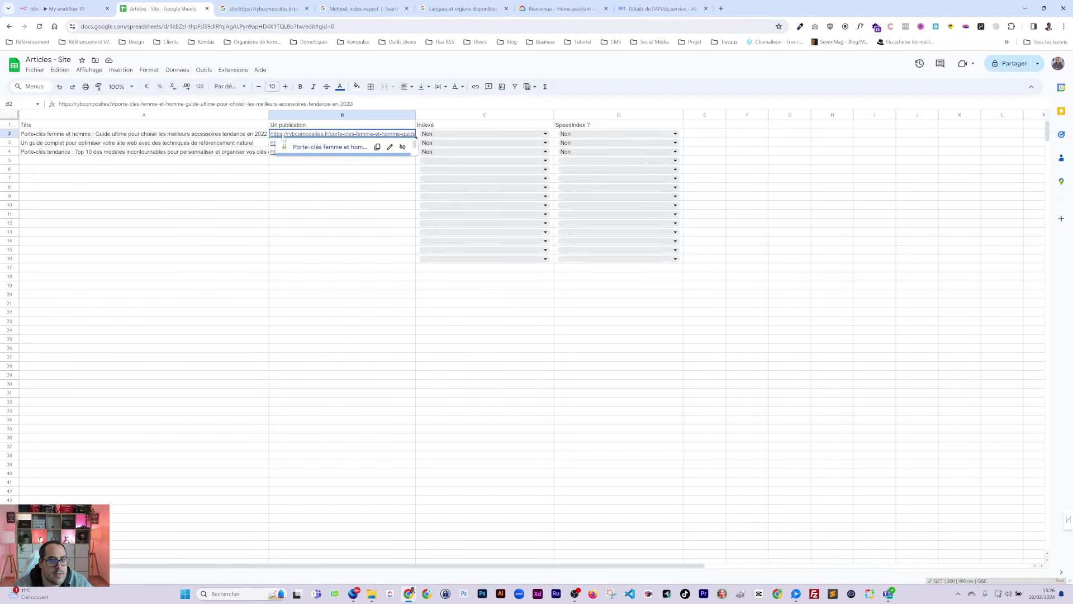
{"action": "left_click", "coordinate": [216, 104]}
{"action": "key", "text": "ctrl+a"}
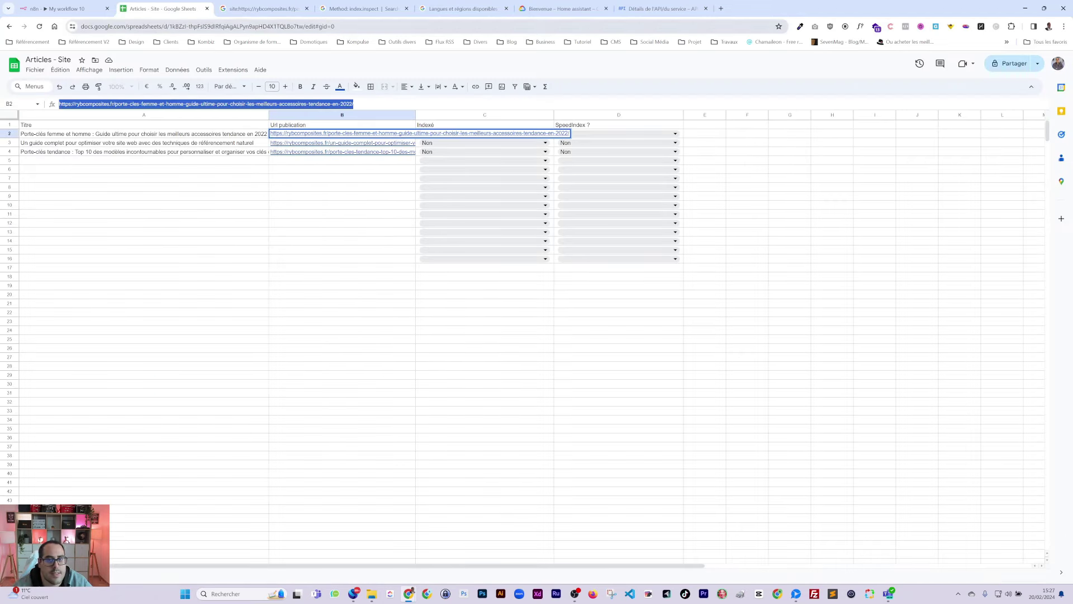
Step: Paste the article URL into inspectionUrl and add an empty siteUrl field to the request body
{"action": "left_click", "coordinate": [657, 8]}
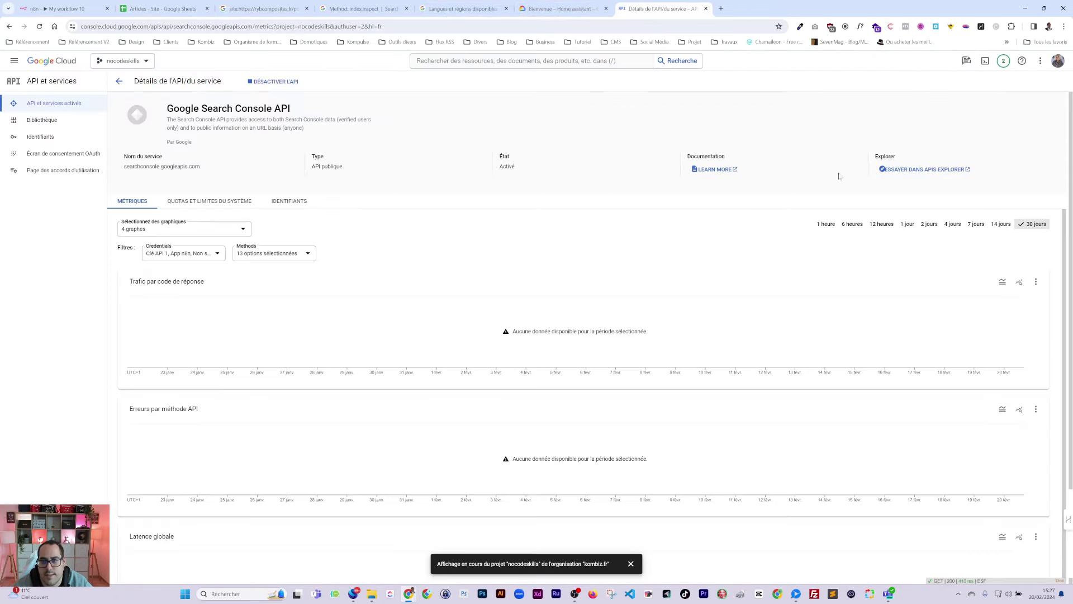
{"action": "left_click", "coordinate": [559, 8]}
{"action": "left_click", "coordinate": [498, 9]}
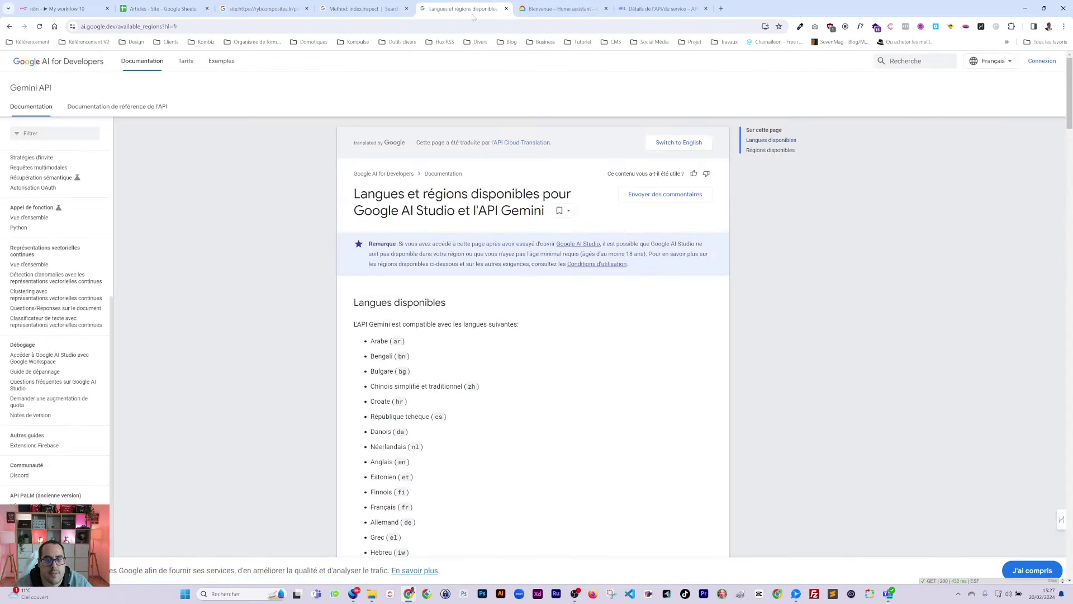
{"action": "left_click", "coordinate": [357, 8]}
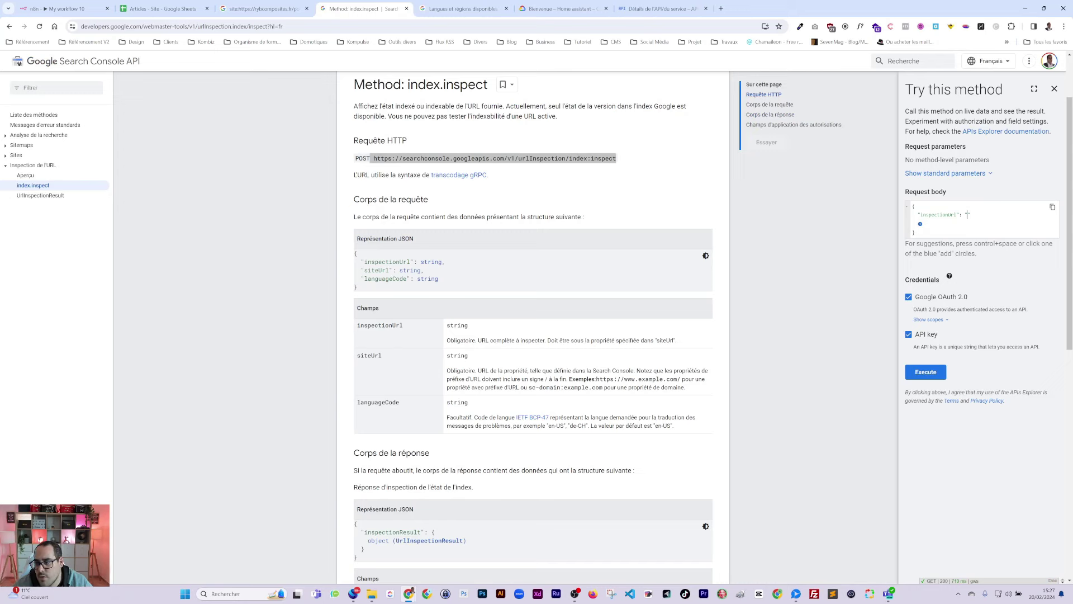
{"action": "key", "text": "ctrl+v"}
{"action": "left_click_drag", "start_coordinate": [1020, 245], "coordinate": [930, 245]}
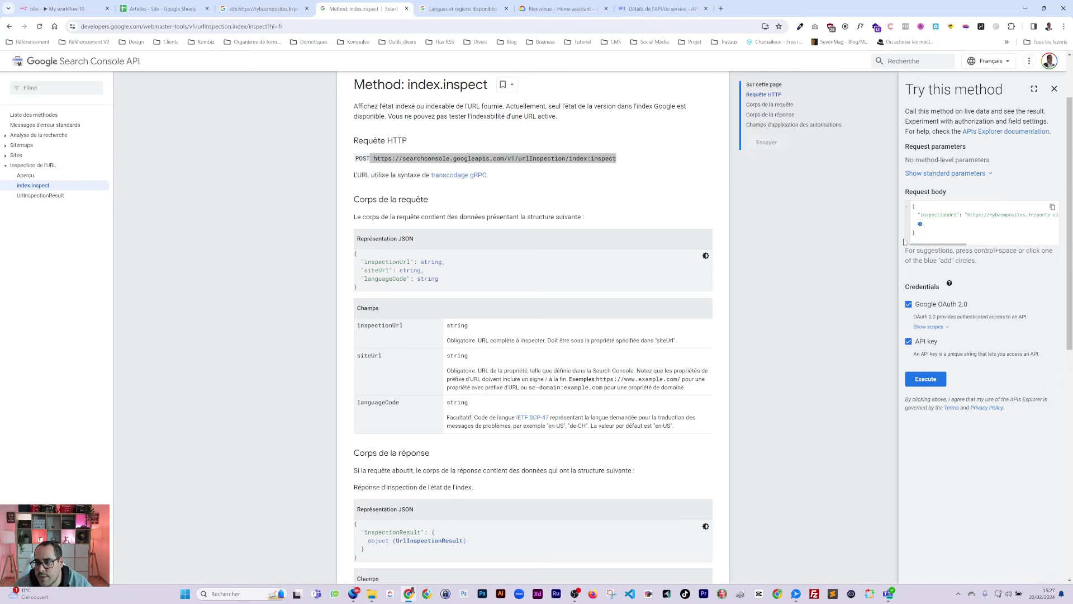
{"action": "left_click", "coordinate": [920, 223]}
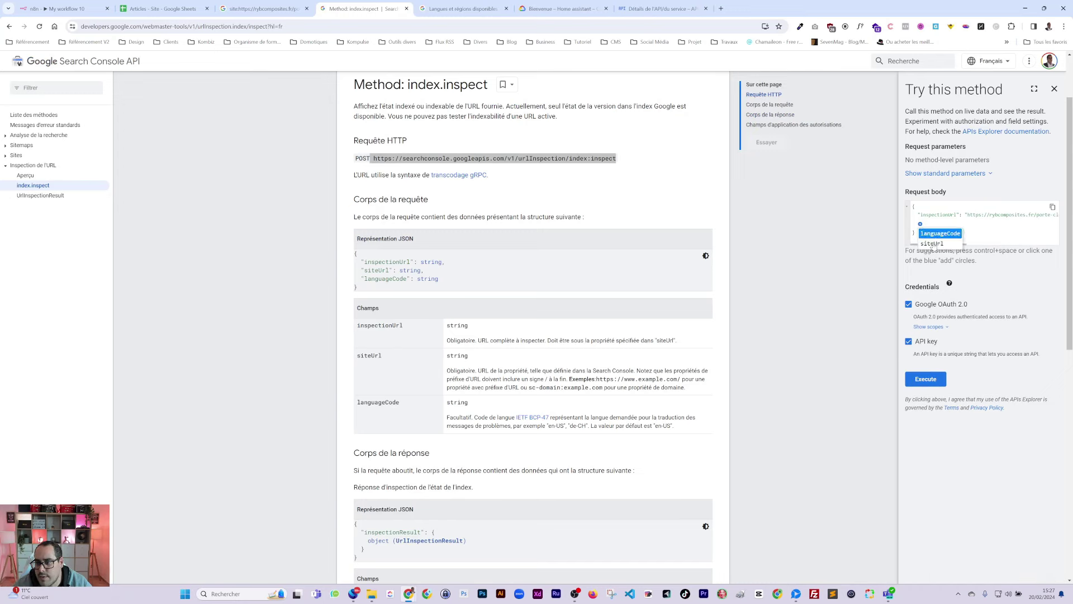
{"action": "left_click", "coordinate": [932, 244]}
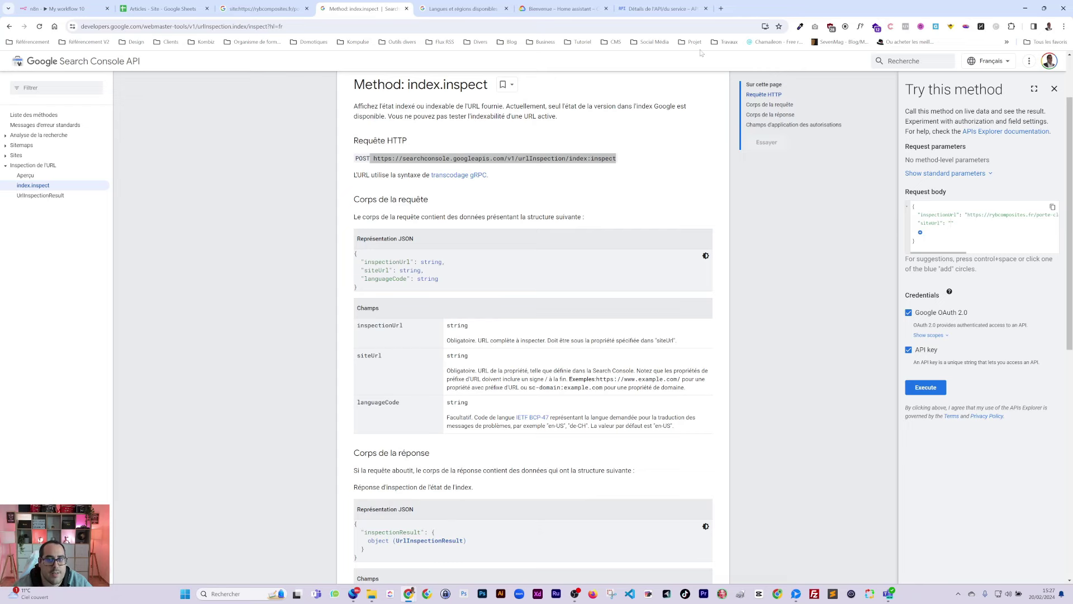
{"action": "key", "text": "ctrl+shift+Tab"}
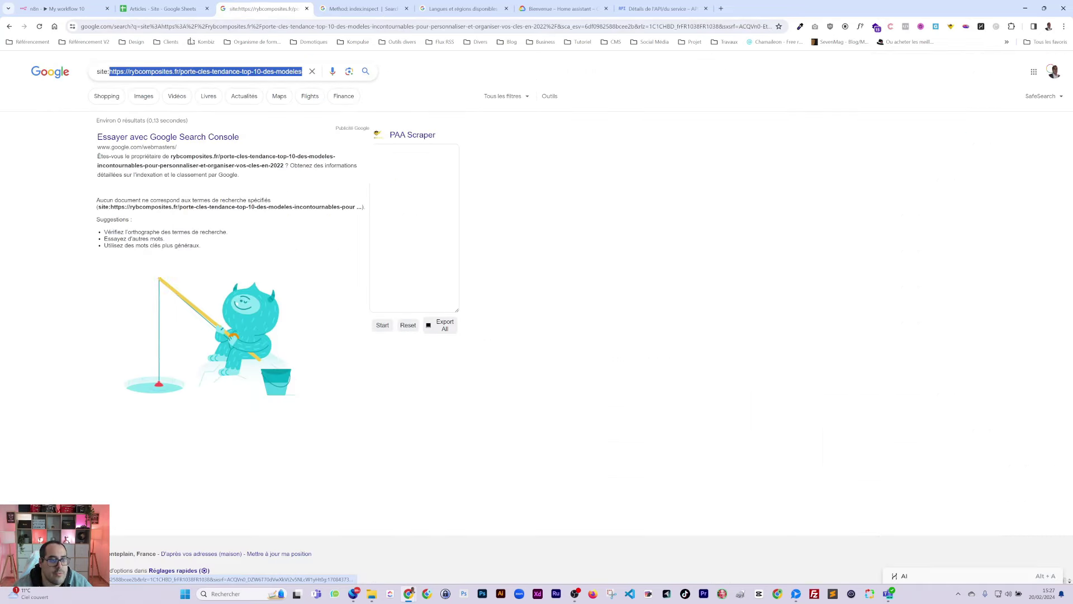
{"action": "key", "text": "ctrl+shift+Tab"}
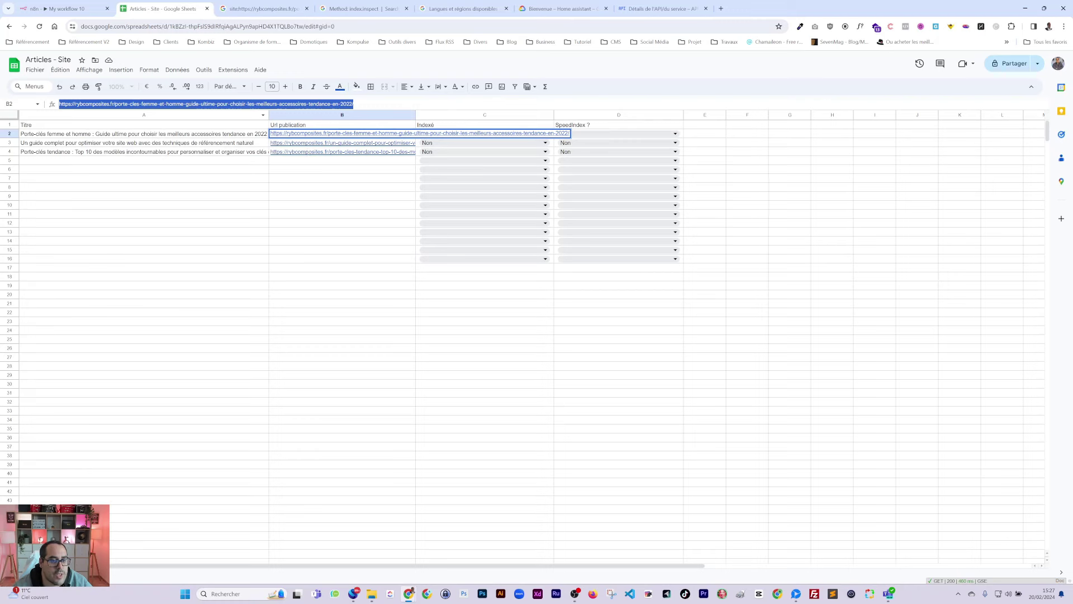
{"action": "left_click", "coordinate": [134, 153]}
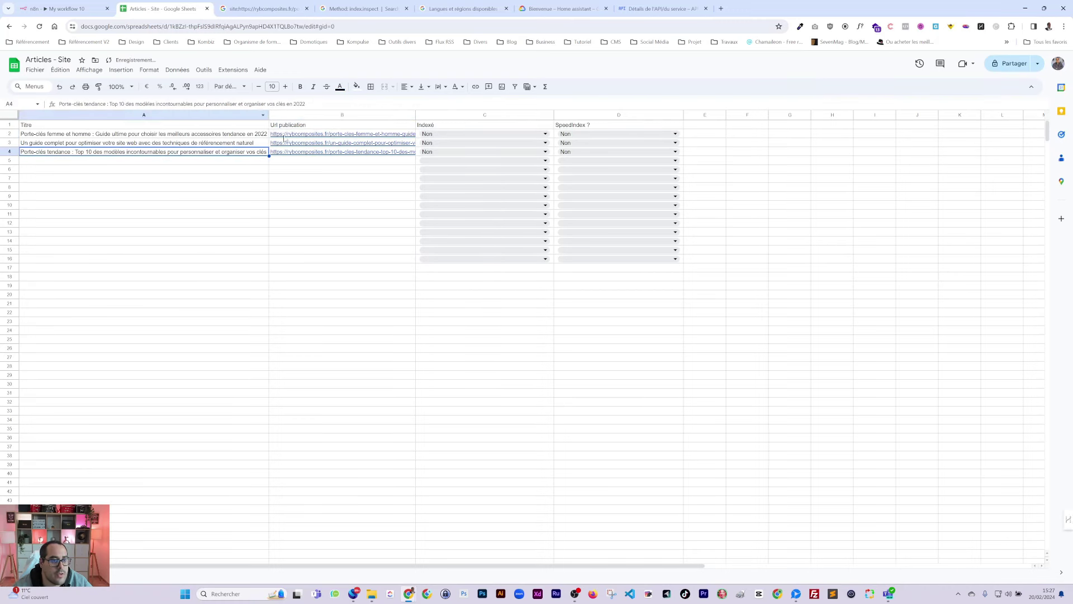
{"action": "left_click", "coordinate": [335, 134]}
{"action": "left_click", "coordinate": [116, 103]}
{"action": "left_click_drag", "start_coordinate": [116, 104], "coordinate": [53, 105]}
{"action": "key", "text": "ctrl+c"}
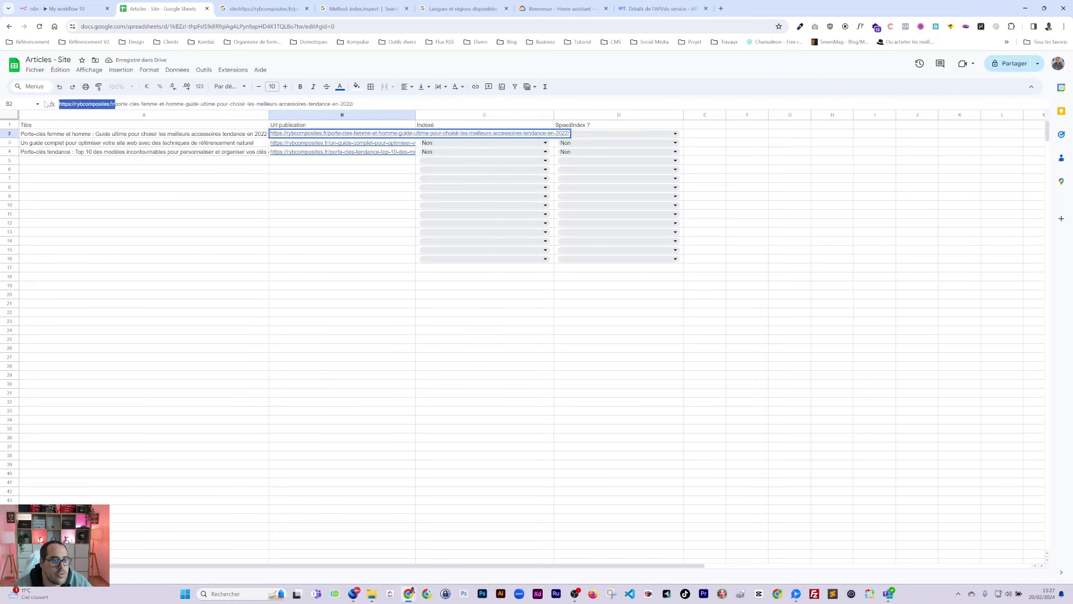
{"action": "left_click", "coordinate": [720, 8]}
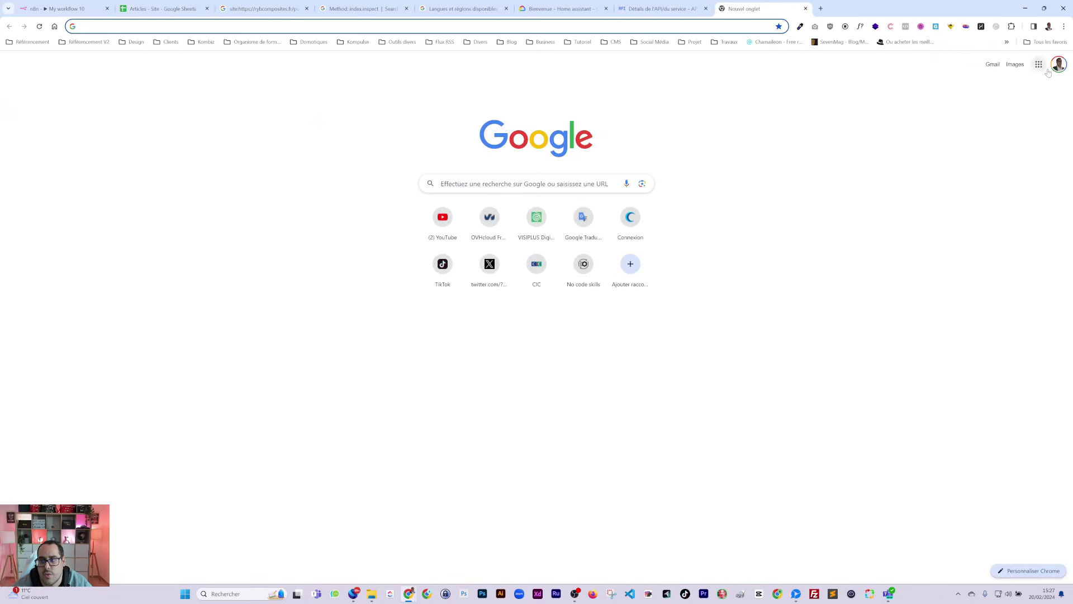
Step: Switch to another Google account and search for Search Console
{"action": "left_click", "coordinate": [1057, 63]}
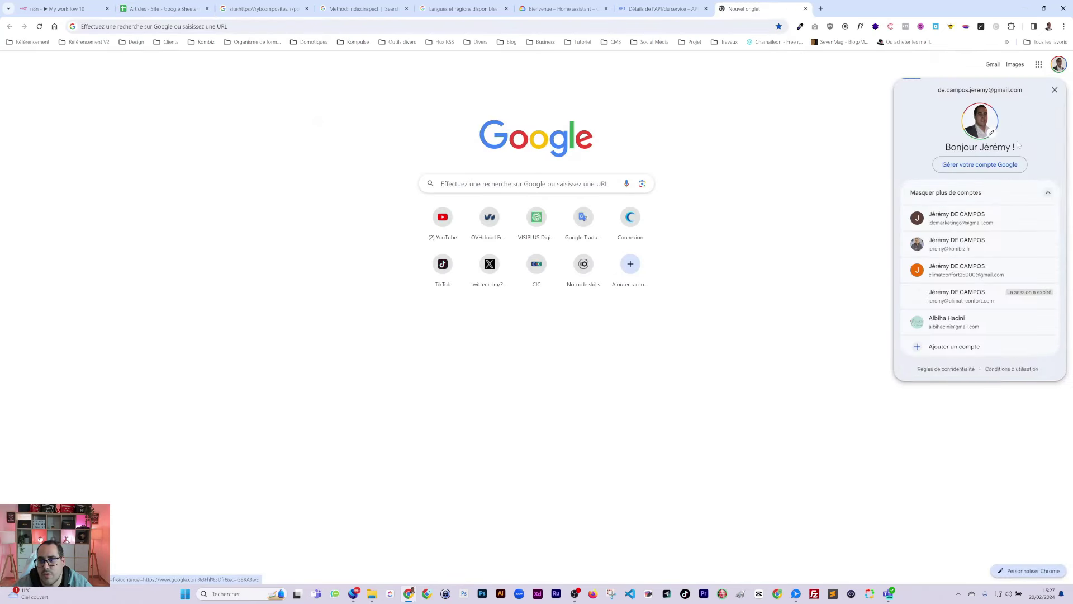
{"action": "left_click", "coordinate": [957, 243]}
{"action": "key", "text": "ctrl+l"}
{"action": "type", "text": "search "}
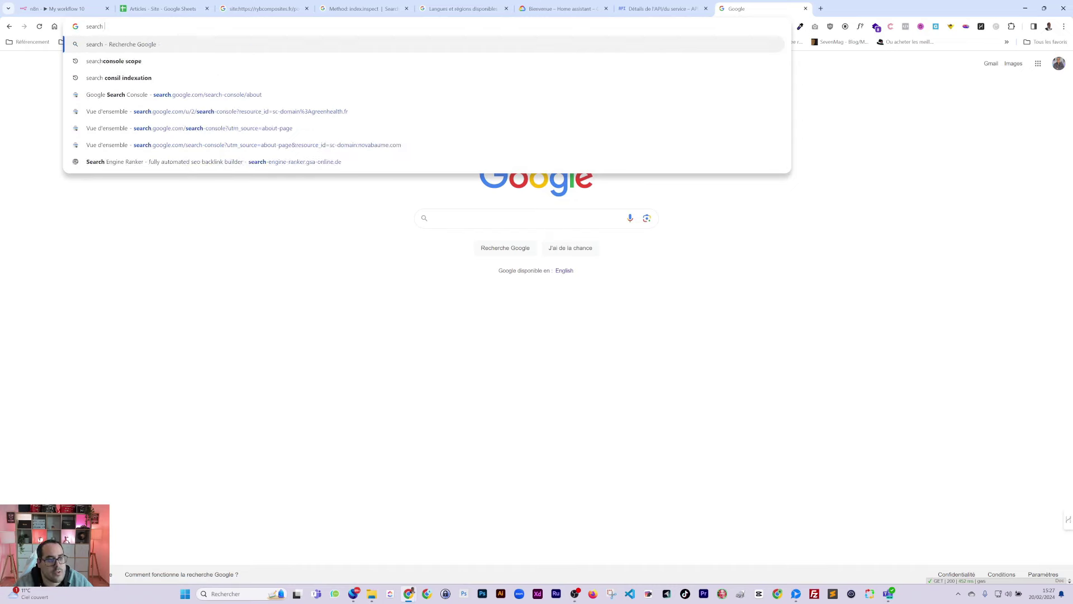
{"action": "type", "text": "colsole"}
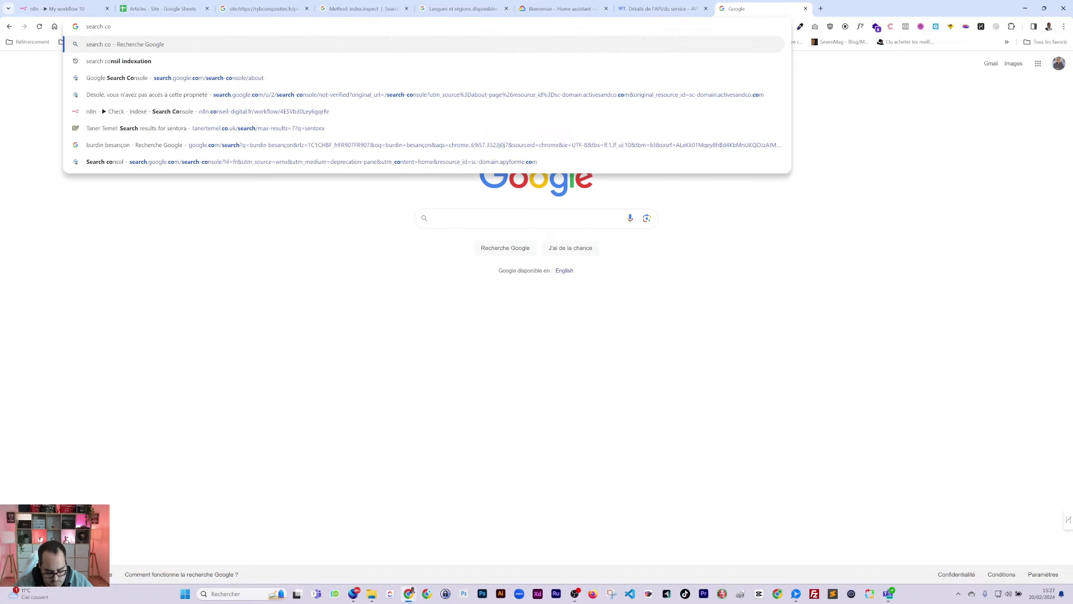
{"action": "key", "text": "Return"}
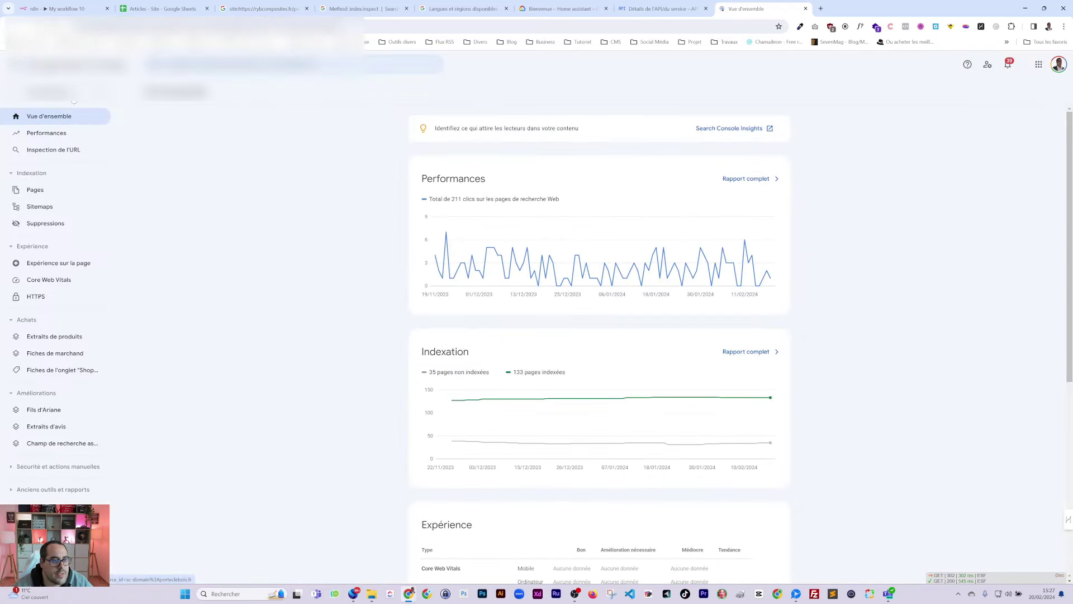
{"action": "left_click", "coordinate": [67, 64]}
{"action": "left_click", "coordinate": [56, 306]}
{"action": "key", "text": "ctrl+v"}
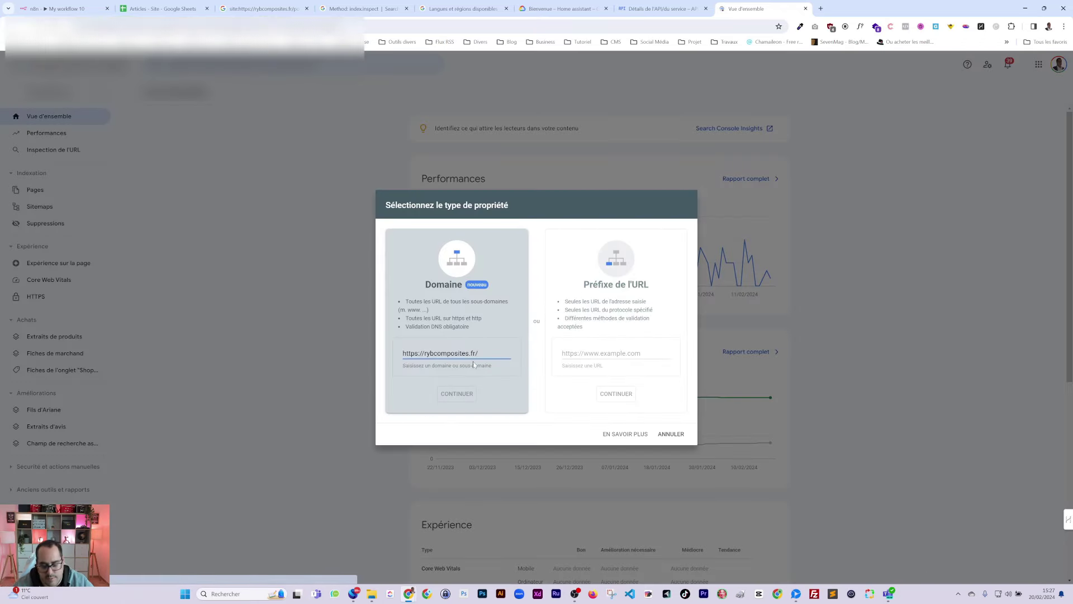
{"action": "left_click_drag", "start_coordinate": [402, 353], "coordinate": [425, 353]}
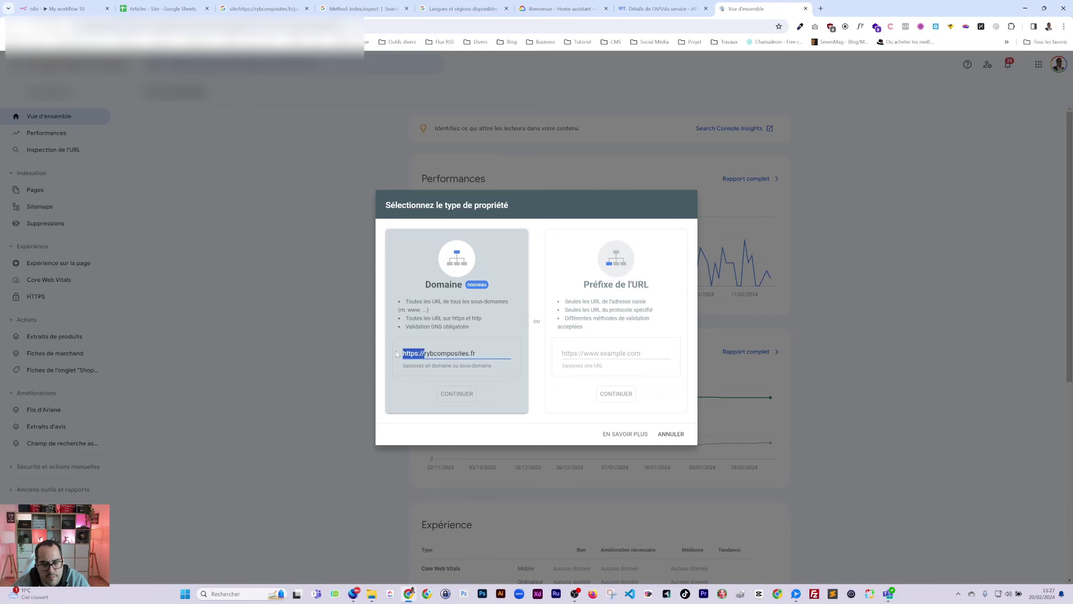
{"action": "key", "text": "BackSpace"}
{"action": "left_click", "coordinate": [457, 394]}
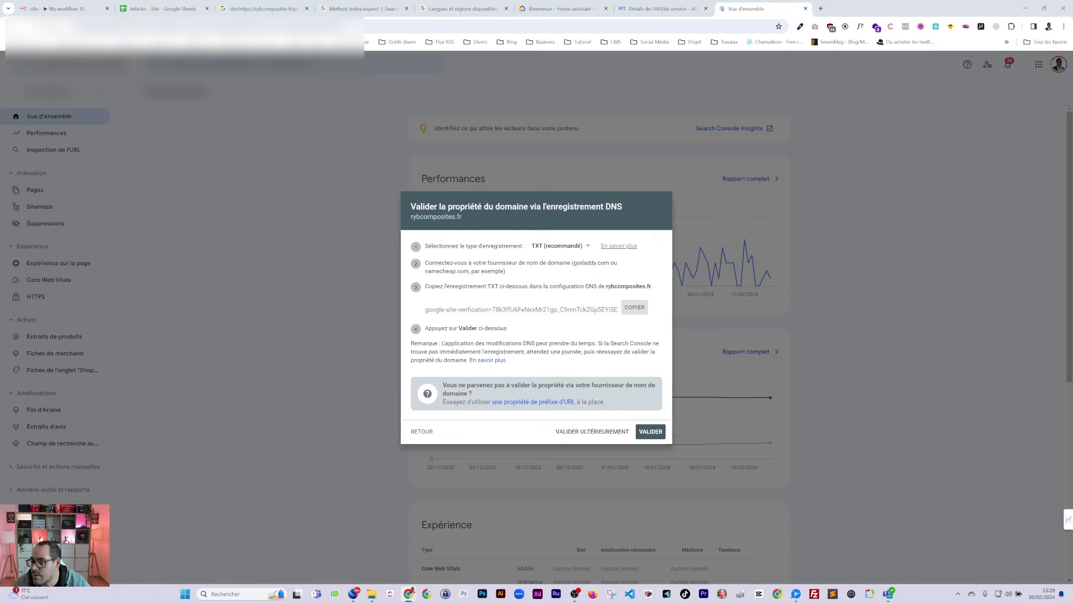
{"action": "left_click", "coordinate": [657, 434]}
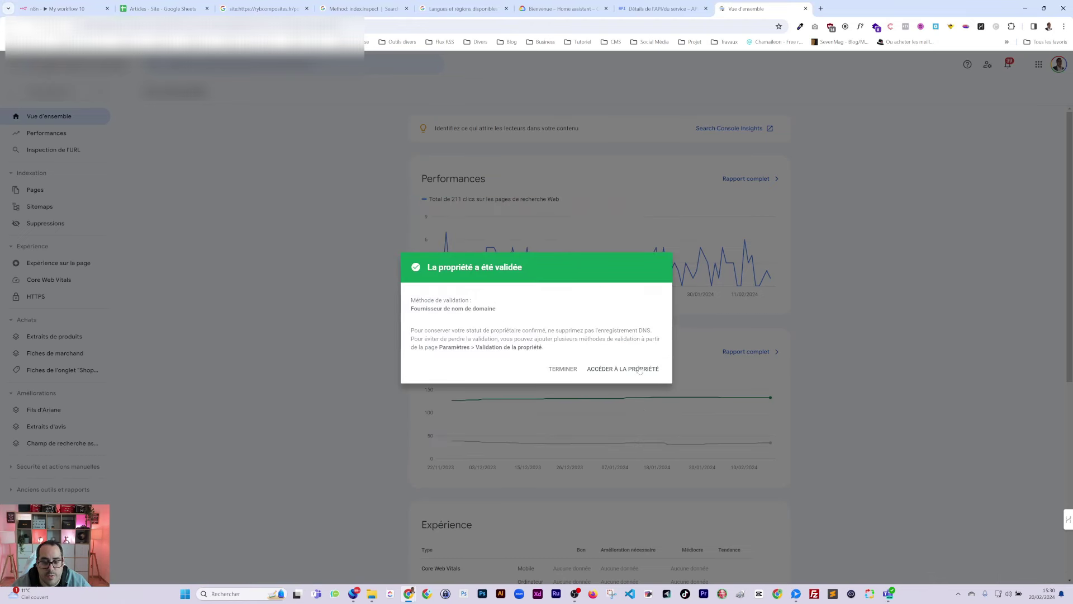
{"action": "left_click", "coordinate": [637, 368]}
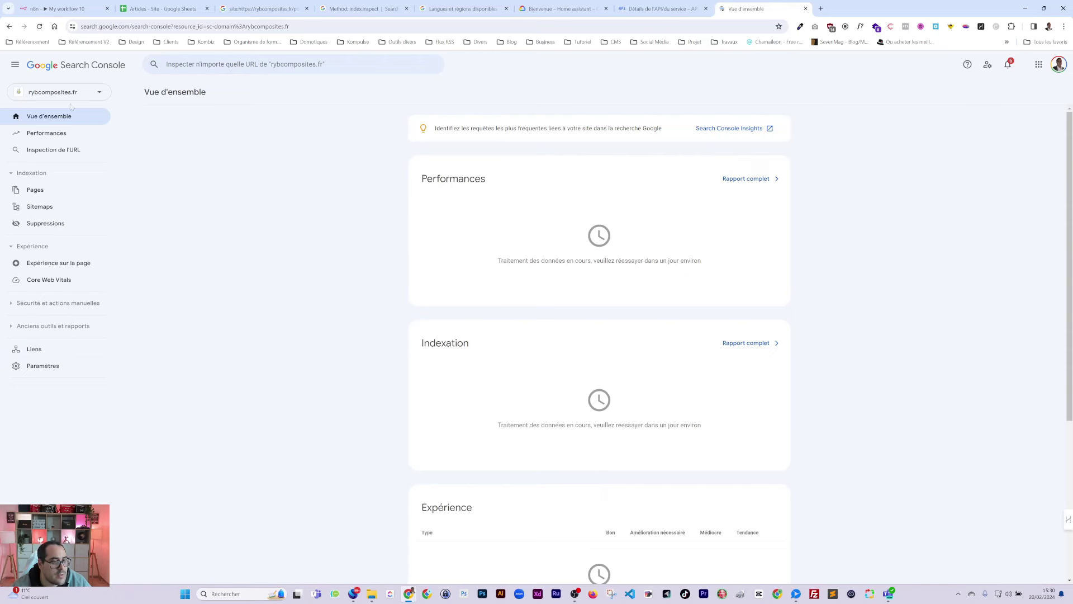
Step: In Utilisateurs et autorisations, start a new user and enter their e-mail address
{"action": "left_click", "coordinate": [33, 369]}
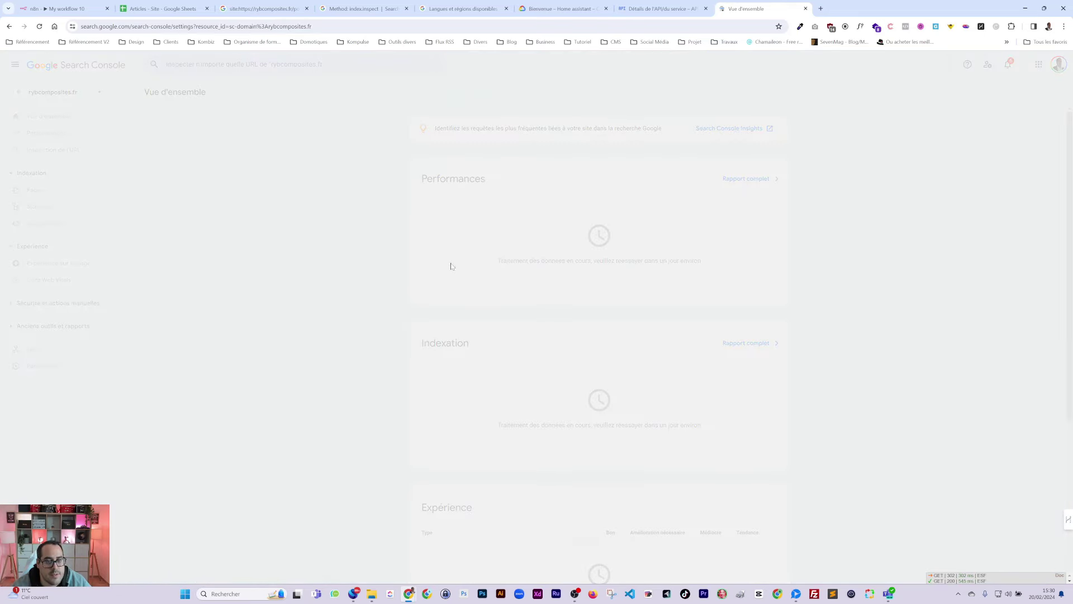
{"action": "left_click", "coordinate": [478, 168]}
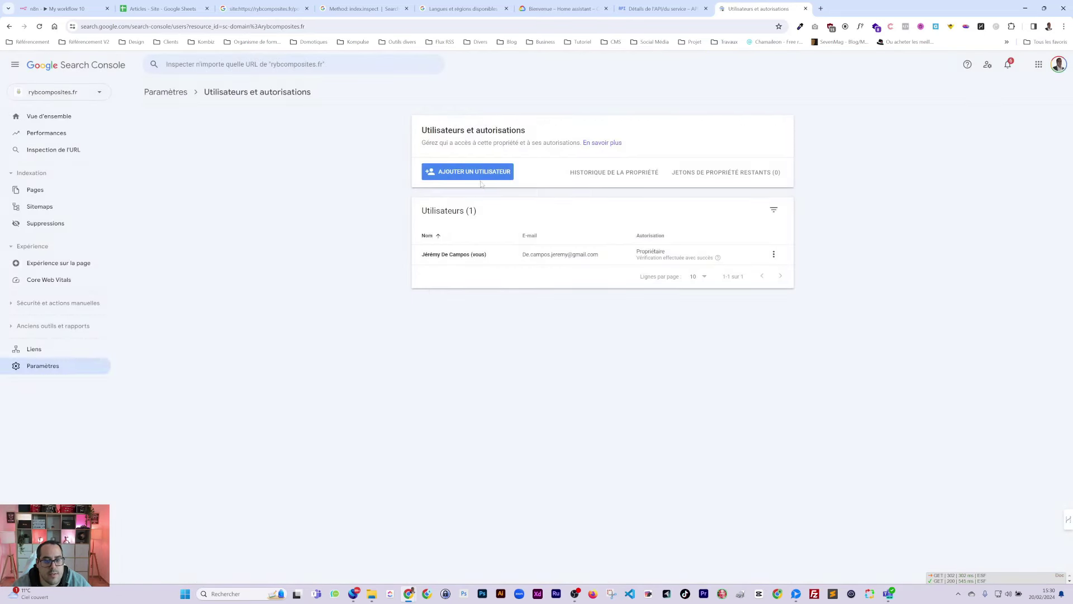
{"action": "left_click", "coordinate": [481, 176]}
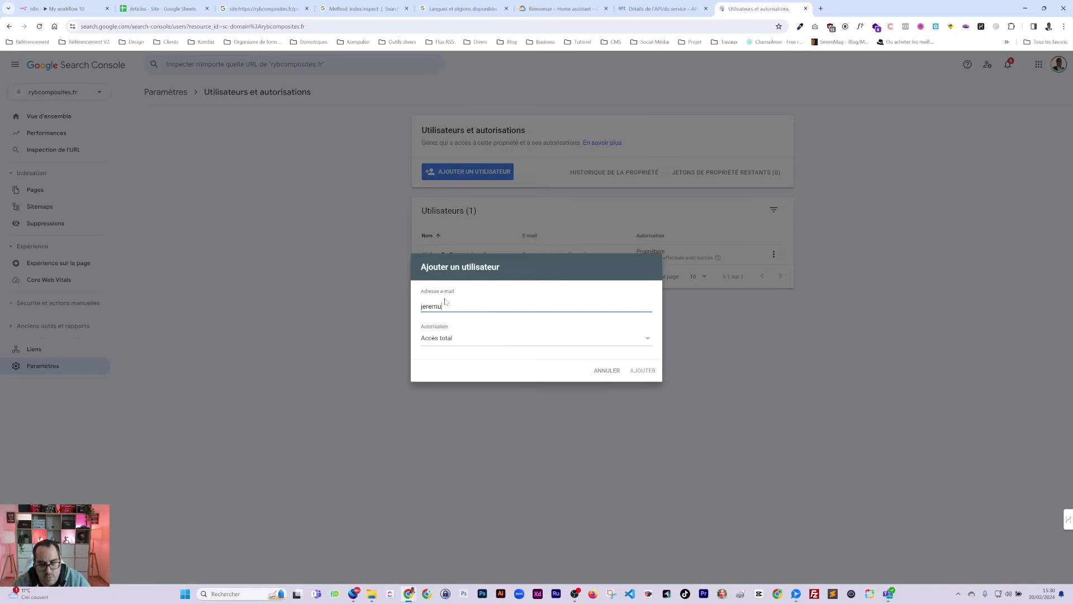
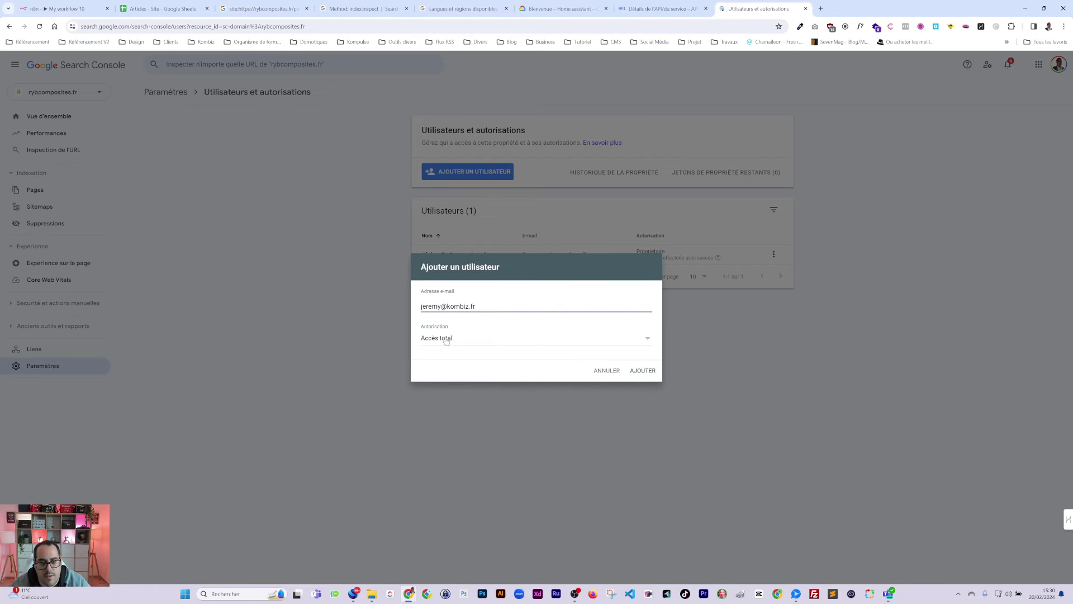
Step: Give the new user Propriétaire permission, add them, and return to the Articles spreadsheet
{"action": "left_click", "coordinate": [446, 340]}
{"action": "left_click", "coordinate": [447, 323]}
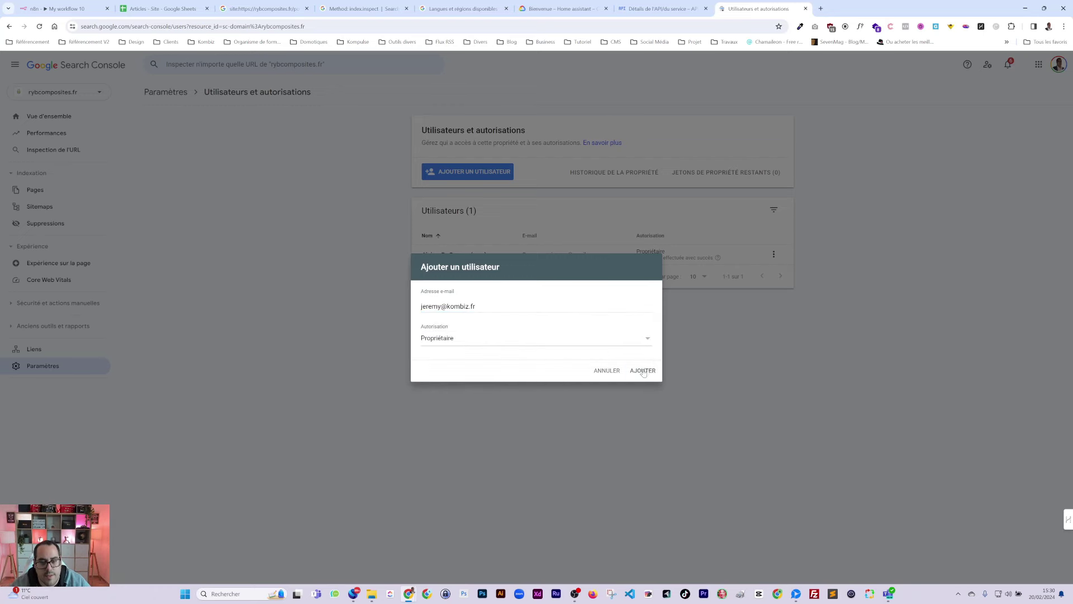
{"action": "left_click", "coordinate": [643, 371]}
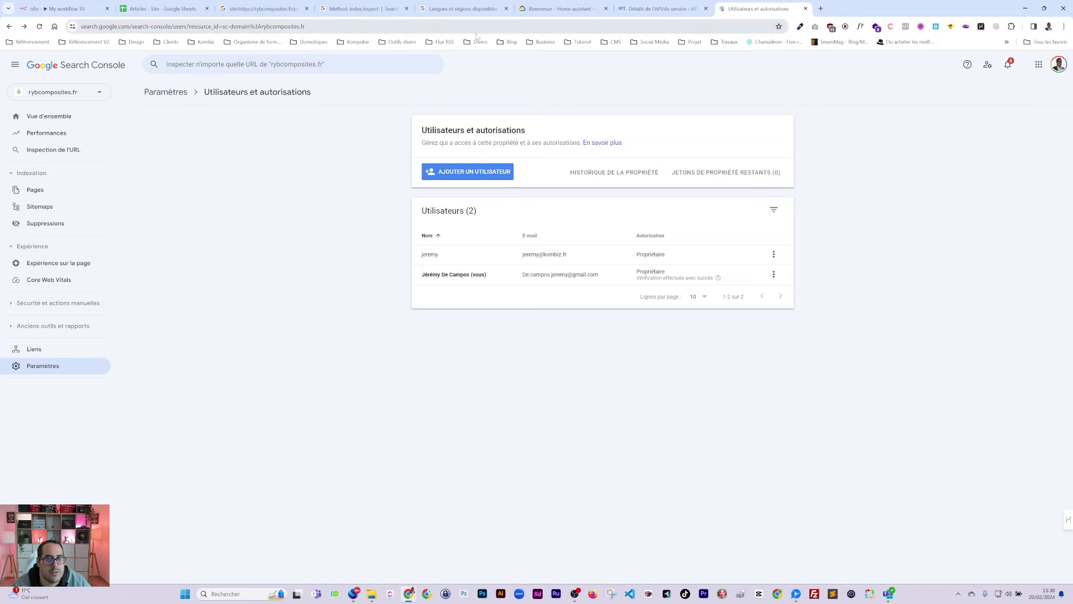
{"action": "left_click", "coordinate": [262, 9]}
{"action": "left_click", "coordinate": [189, 9]}
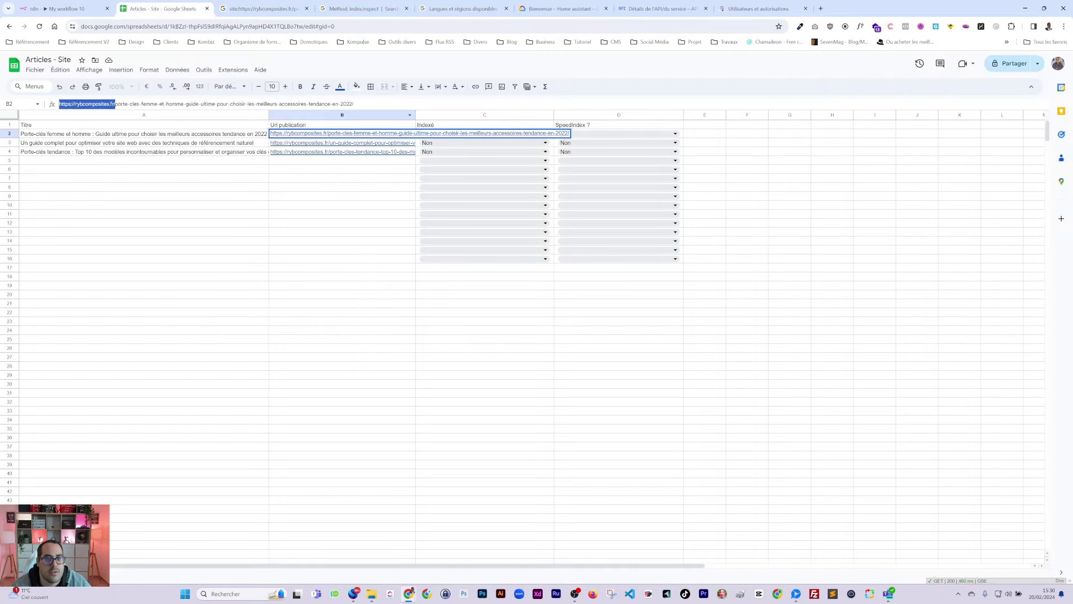
Step: Inspect the first article's URL in Search Console's URL inspection box
{"action": "left_click_drag", "start_coordinate": [116, 104], "coordinate": [354, 104]}
{"action": "key", "text": "ctrl+c"}
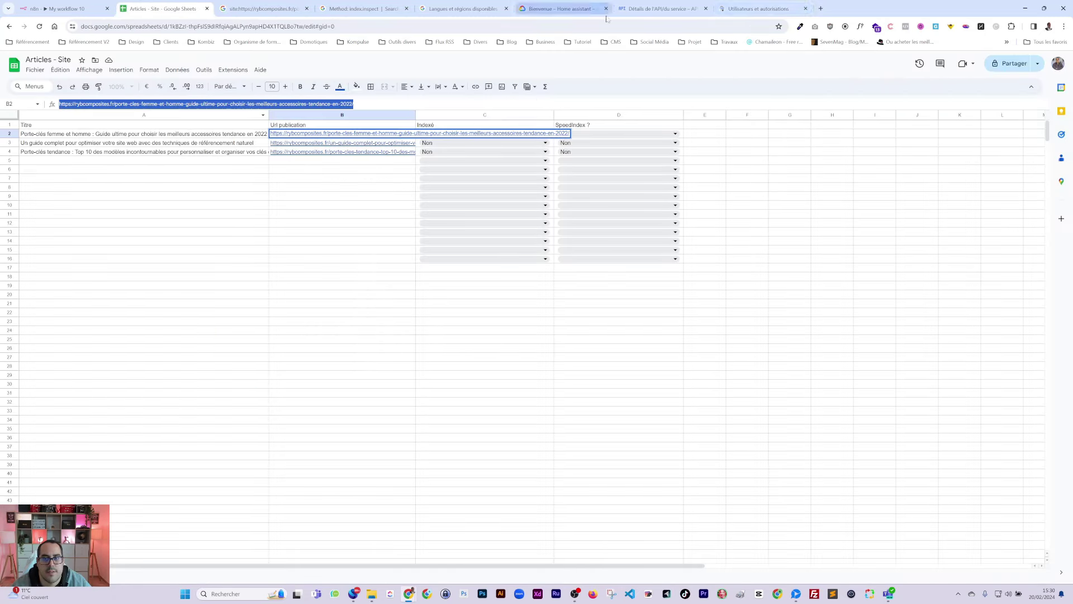
{"action": "left_click", "coordinate": [759, 9]}
{"action": "left_click", "coordinate": [296, 64]}
{"action": "key", "text": "ctrl+v"}
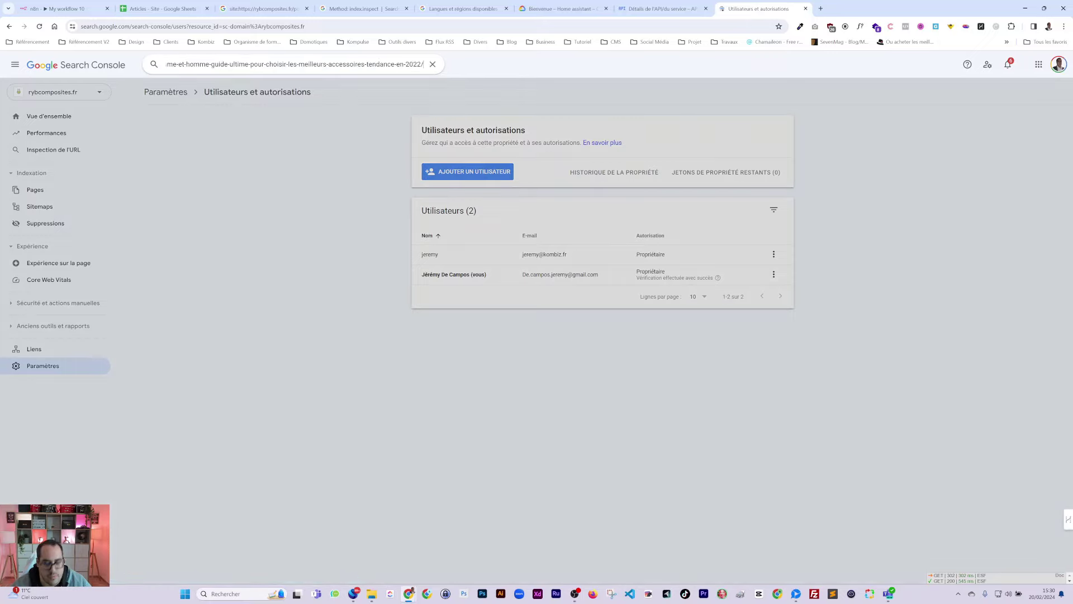
{"action": "key", "text": "Return"}
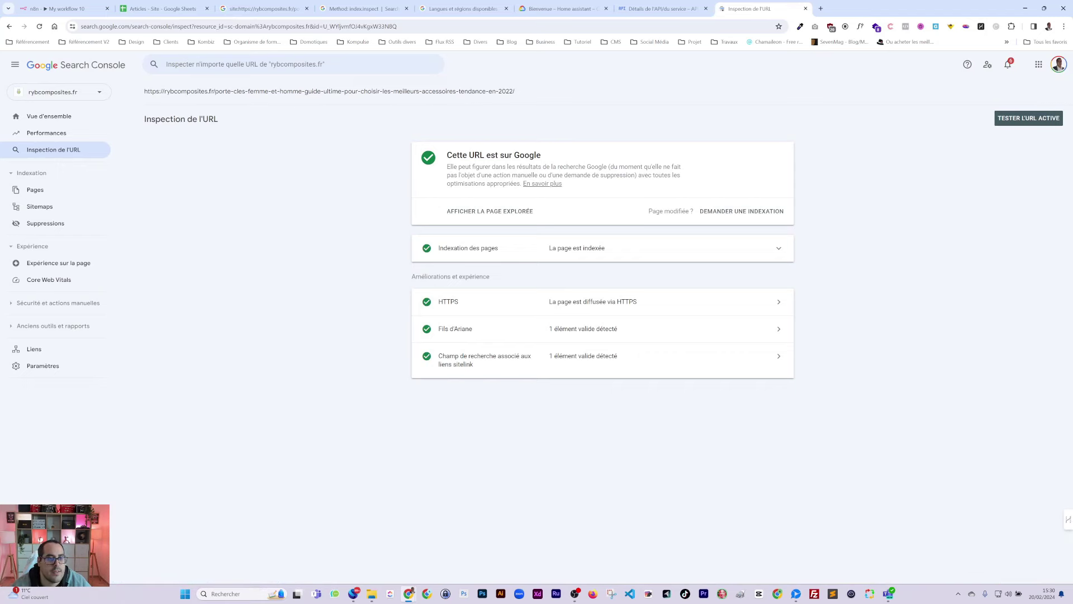
Step: Copy the sc-domain:rybcomposites.fr property id from the URL inspection page's address
{"action": "left_click", "coordinate": [363, 9]}
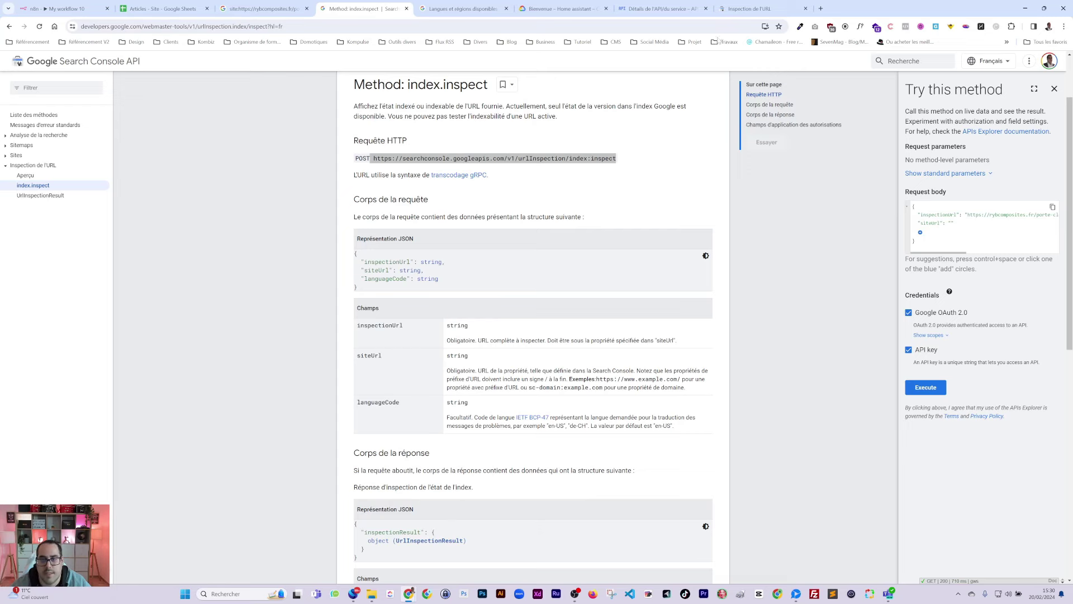
{"action": "left_click", "coordinate": [748, 9]}
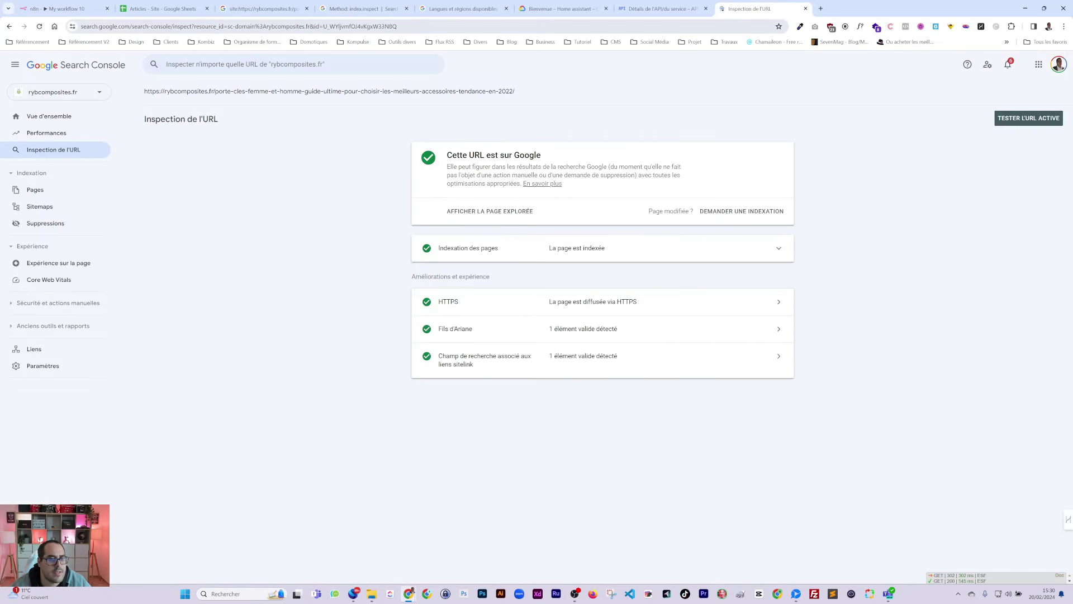
{"action": "left_click", "coordinate": [263, 9]}
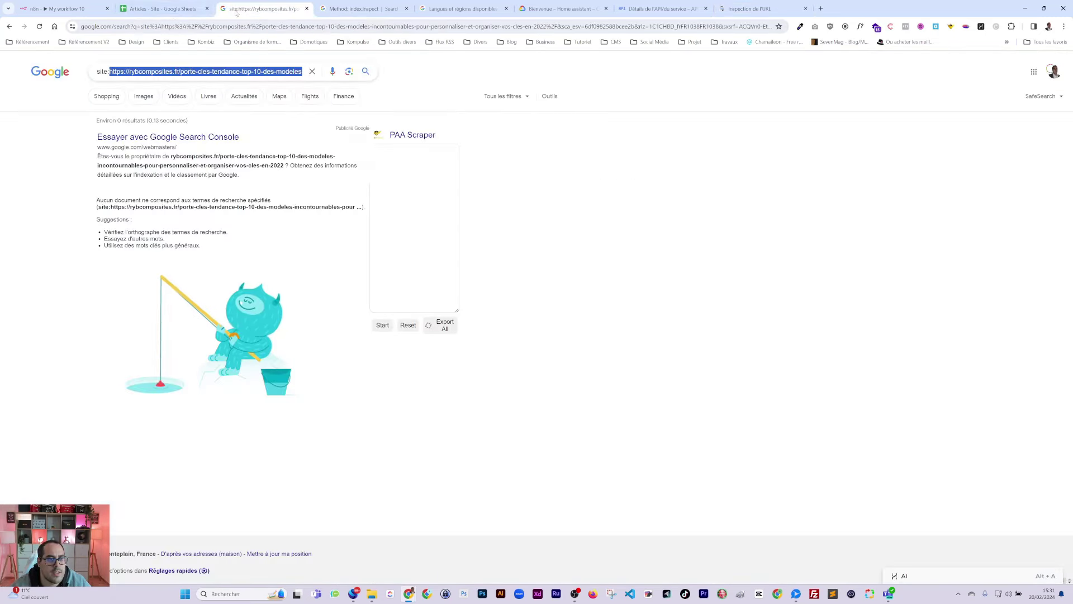
{"action": "left_click", "coordinate": [162, 8]}
{"action": "left_click", "coordinate": [339, 9]}
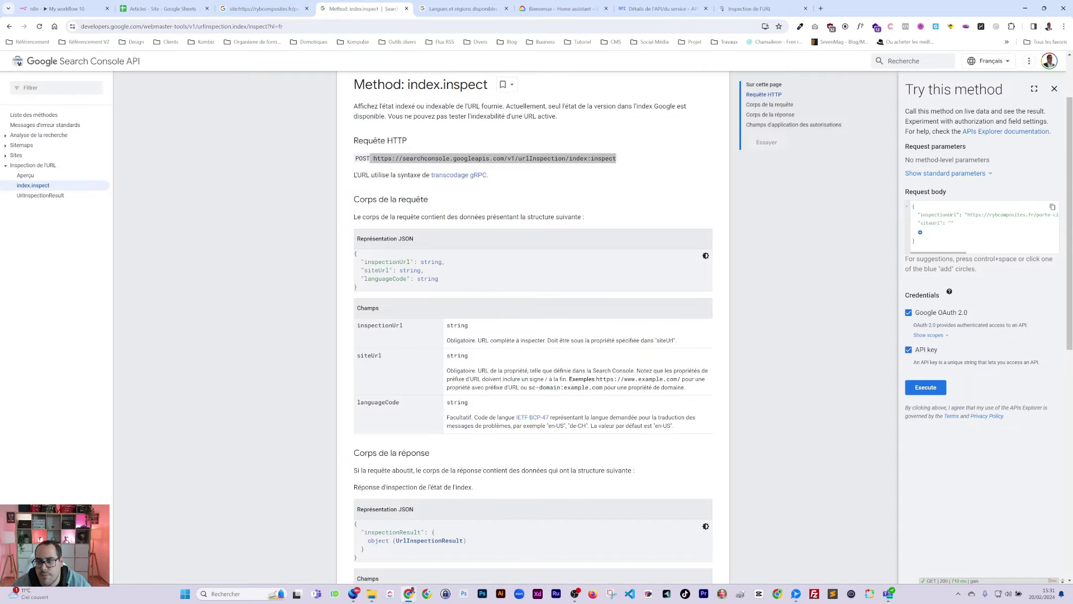
{"action": "left_click", "coordinate": [748, 8]}
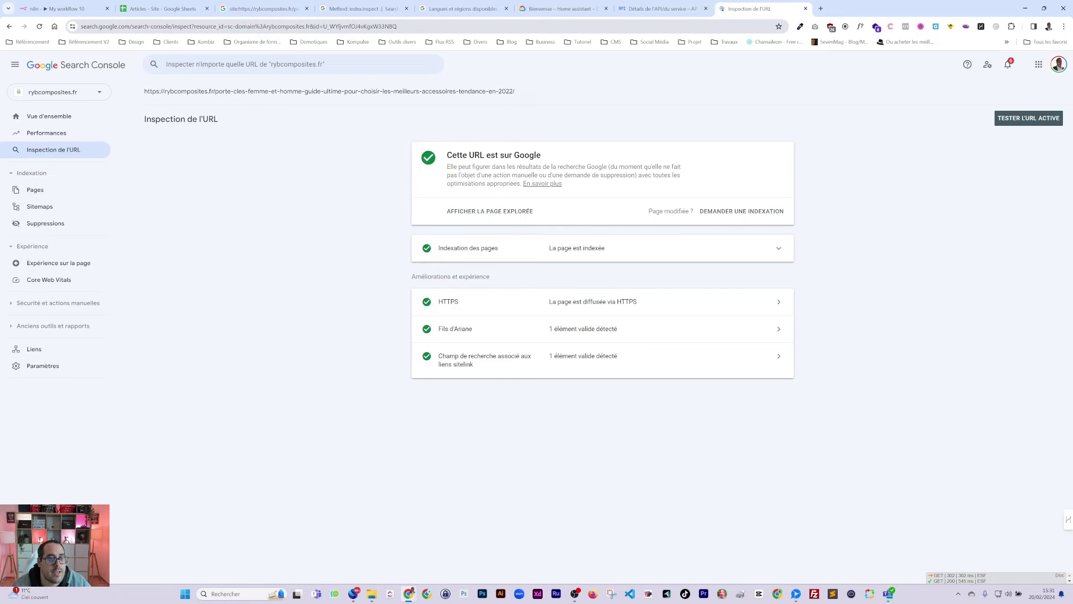
{"action": "left_click", "coordinate": [310, 27]}
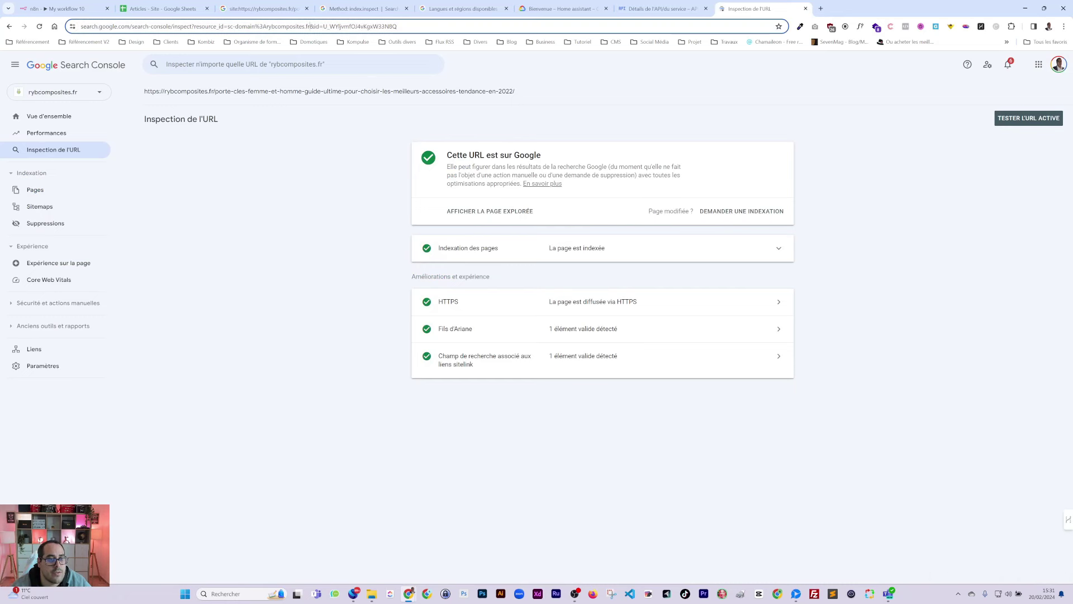
{"action": "left_click_drag", "start_coordinate": [310, 26], "coordinate": [227, 26]}
{"action": "key", "text": "ctrl+c"}
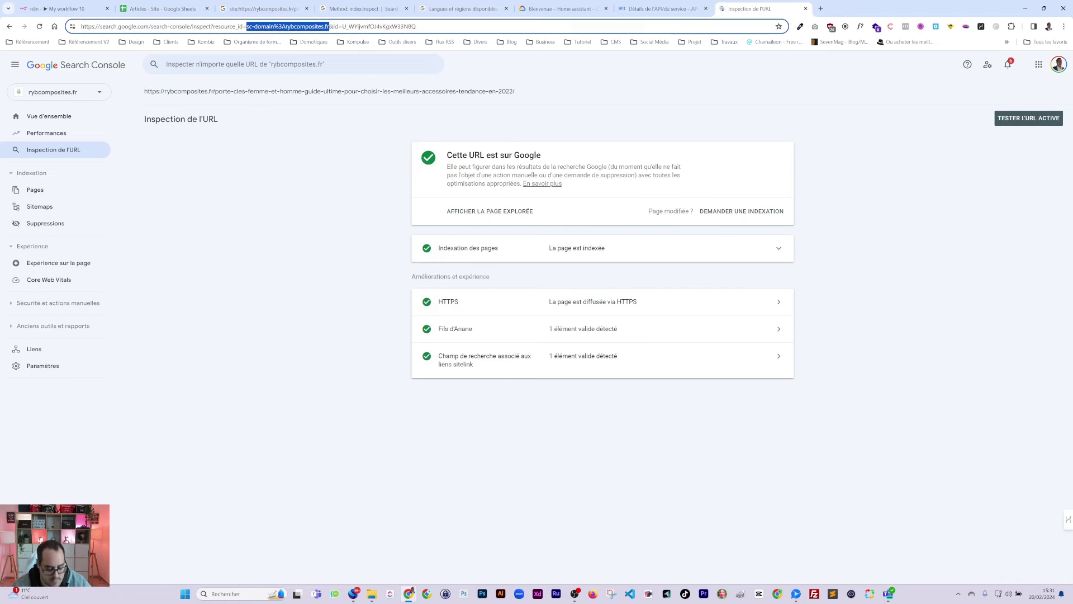
Step: Paste the property id as siteUrl, replacing the encoded %3A with a colon
{"action": "left_click", "coordinate": [381, 8]}
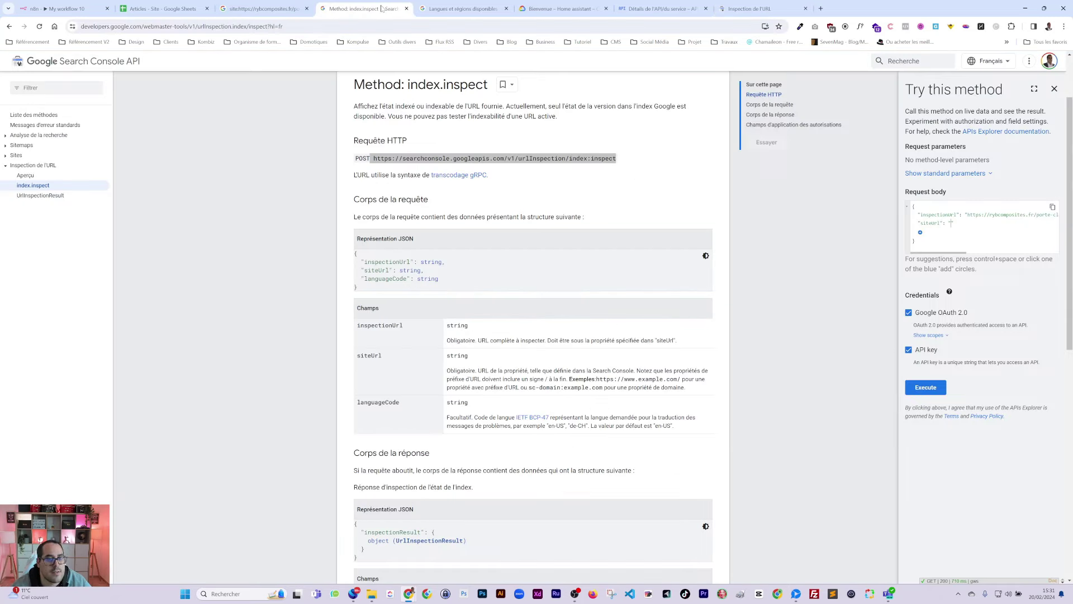
{"action": "key", "text": "ctrl+v"}
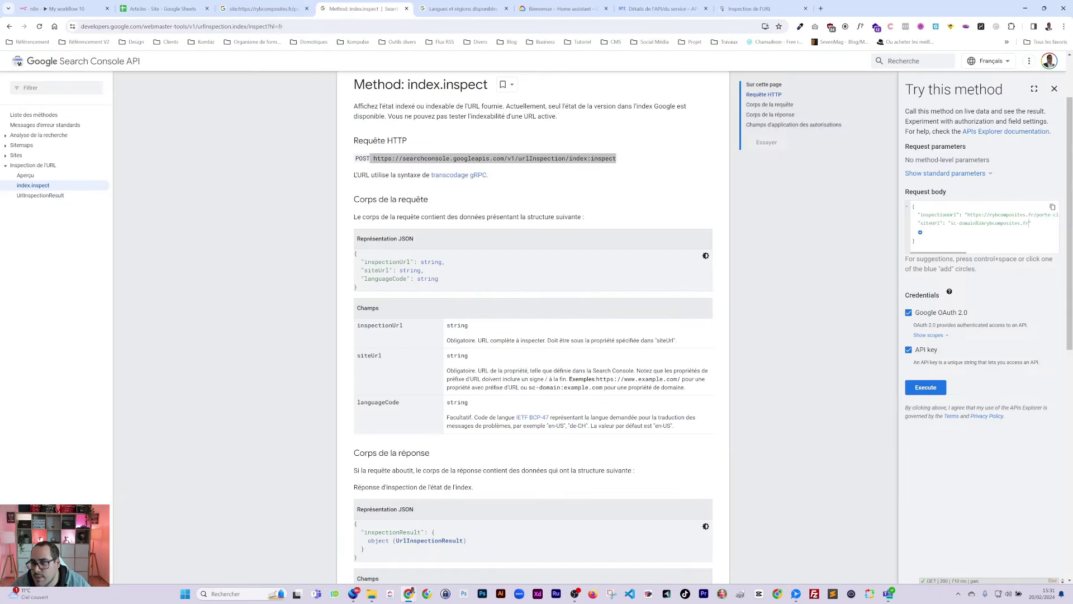
{"action": "left_click", "coordinate": [978, 222]}
{"action": "key", "text": "BackSpace"}
{"action": "key", "text": "BackSpace"}
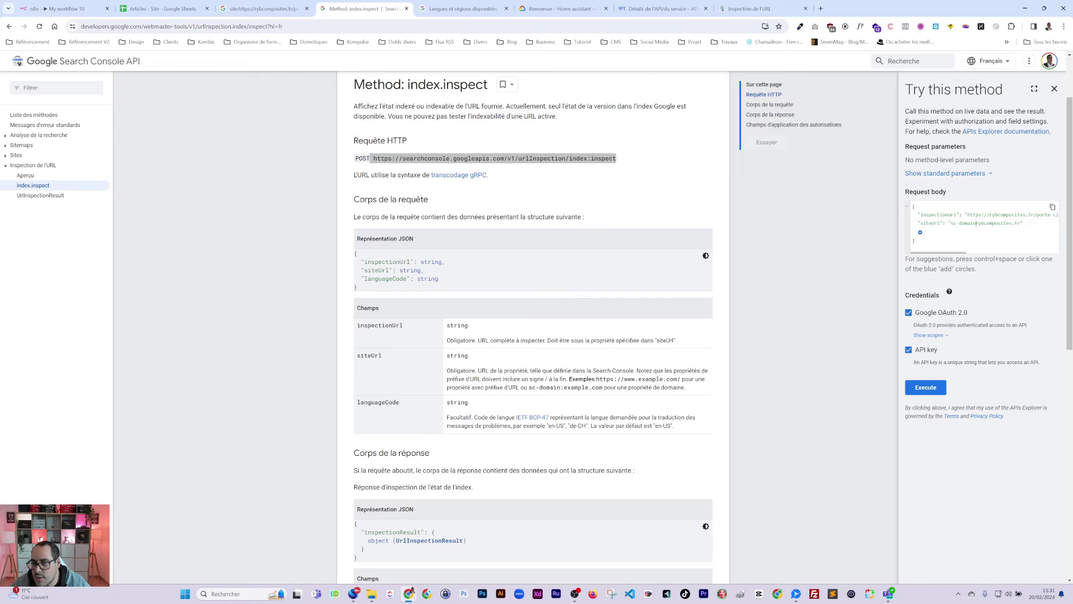
{"action": "type", "text": ":"}
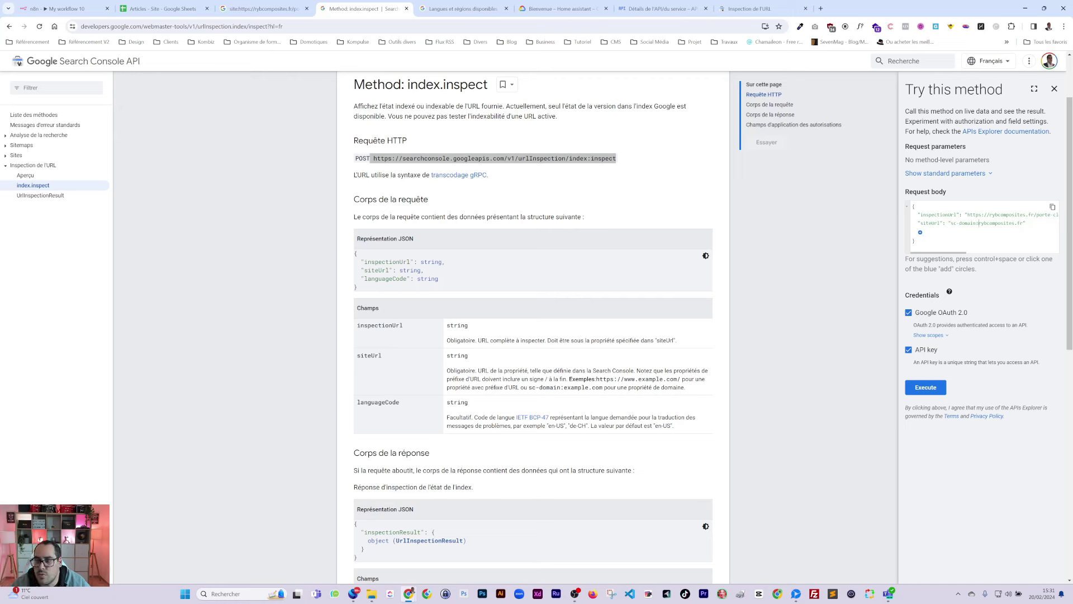
Step: Check the sc-domain and URL-prefix siteUrl formats in the docs and execute the request
{"action": "scroll", "coordinate": [533, 324], "scroll_direction": "down", "scroll_amount": 1}
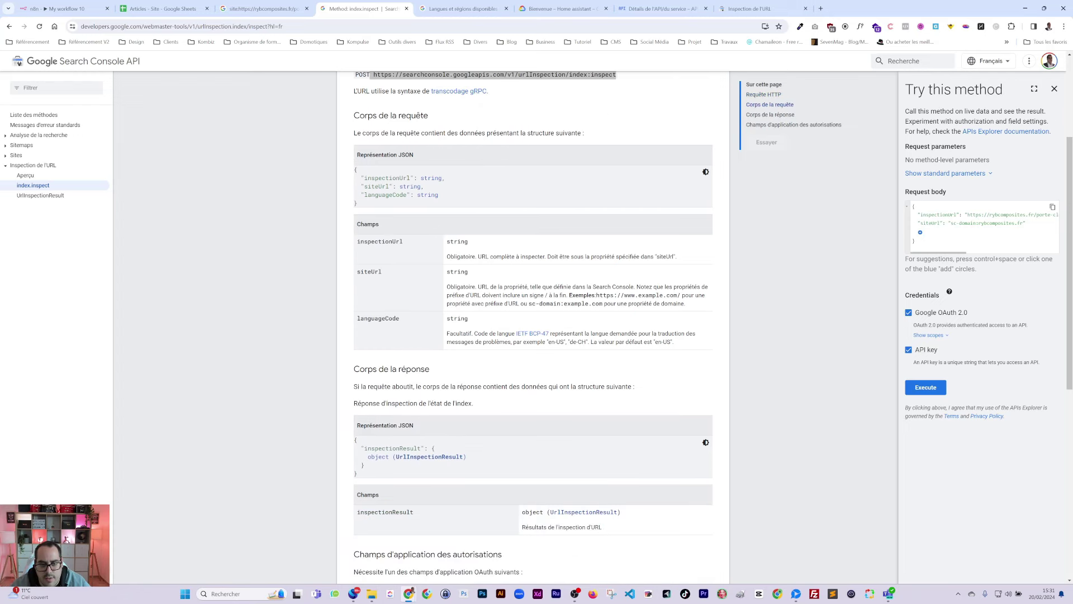
{"action": "left_click_drag", "start_coordinate": [529, 304], "coordinate": [588, 304]}
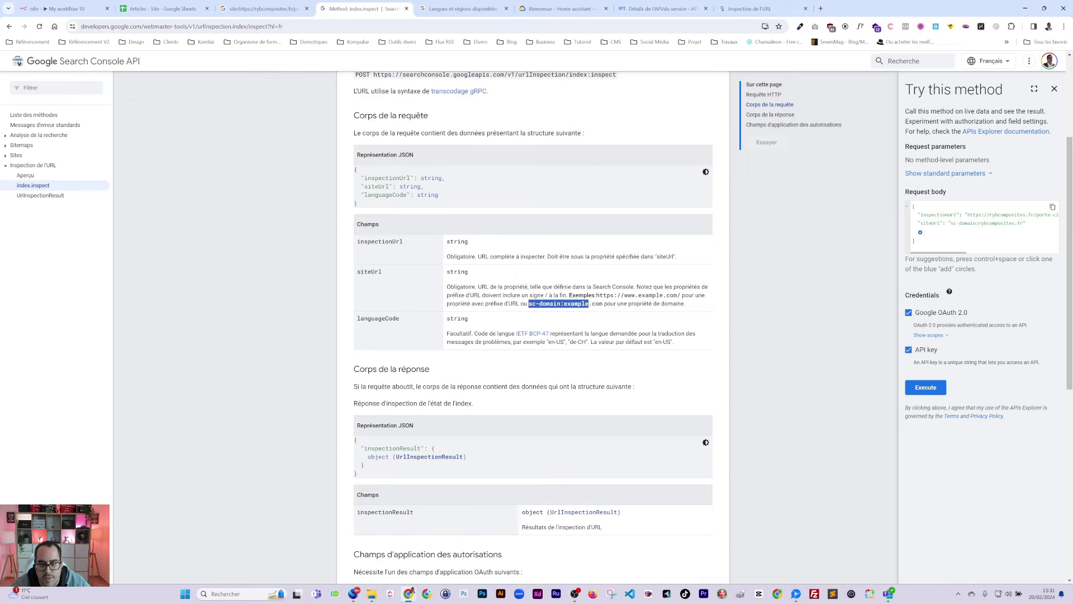
{"action": "left_click_drag", "start_coordinate": [638, 295], "coordinate": [614, 295]}
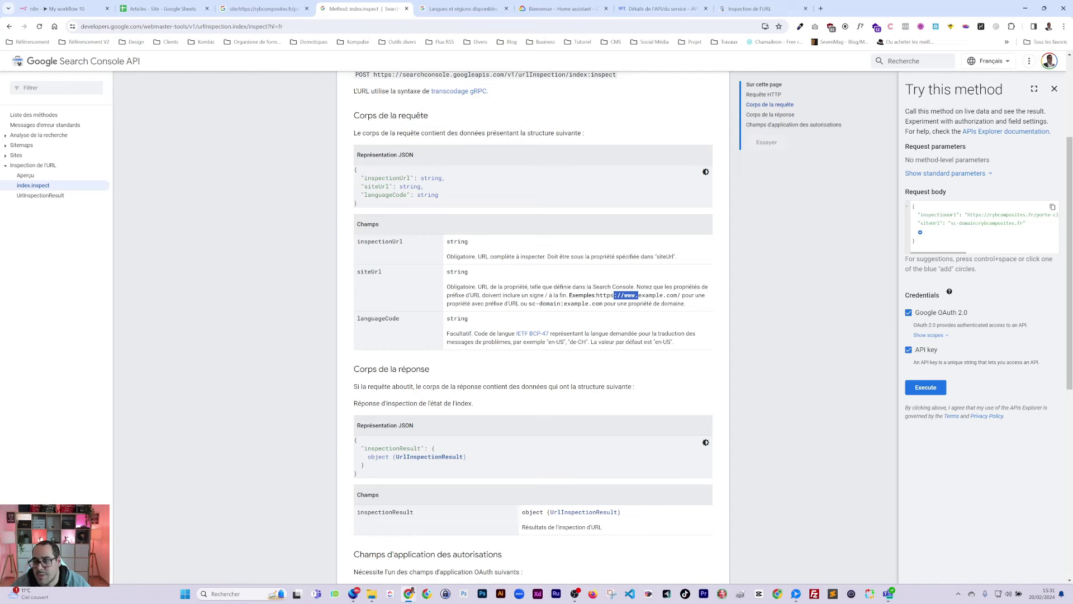
{"action": "left_click", "coordinate": [925, 387]}
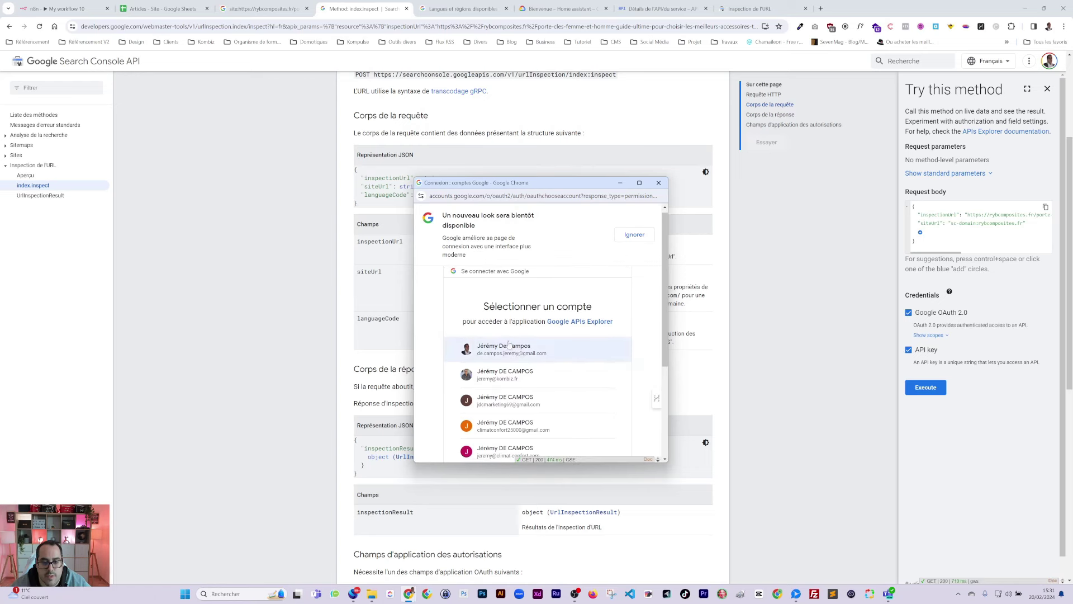
Step: Authorize with the Google account and confirm the 200 response with coverageState 'Submitted and indexed'
{"action": "left_click", "coordinate": [501, 380]}
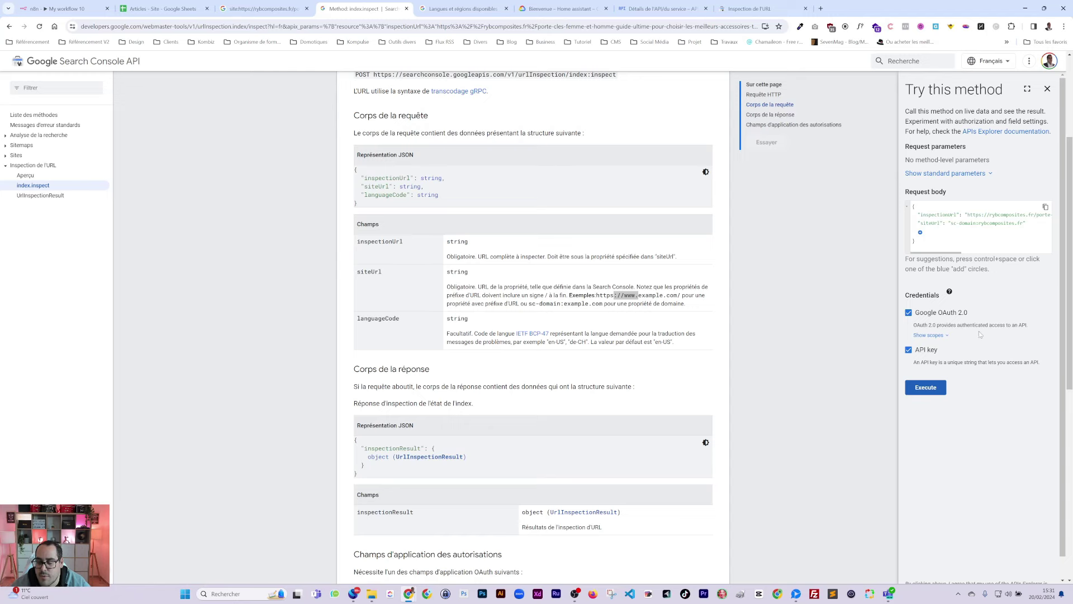
{"action": "scroll", "coordinate": [978, 335], "scroll_direction": "down", "scroll_amount": 2}
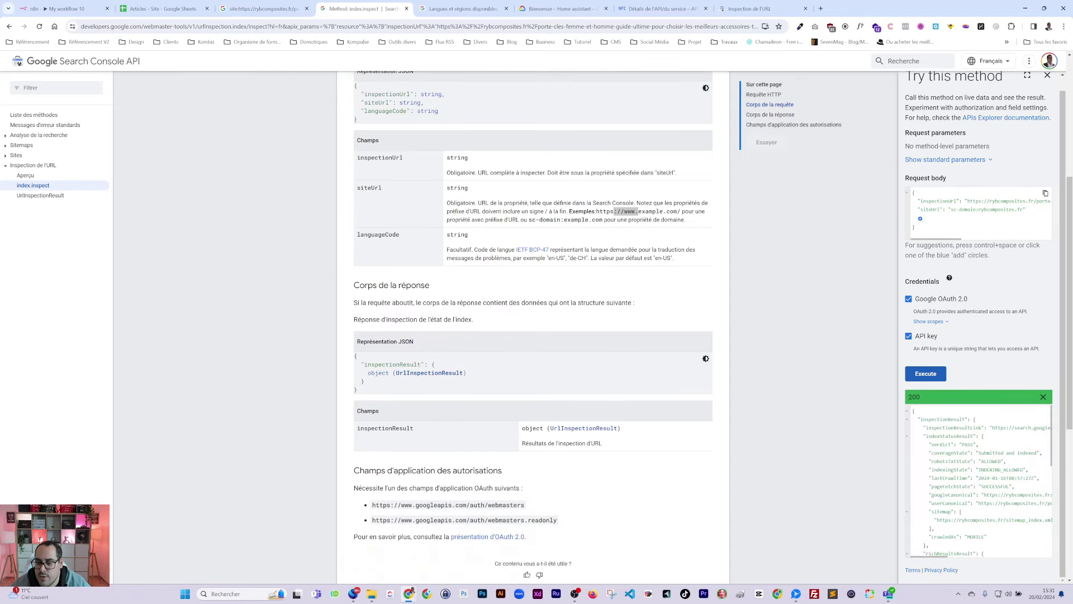
{"action": "double_click", "coordinate": [914, 396]}
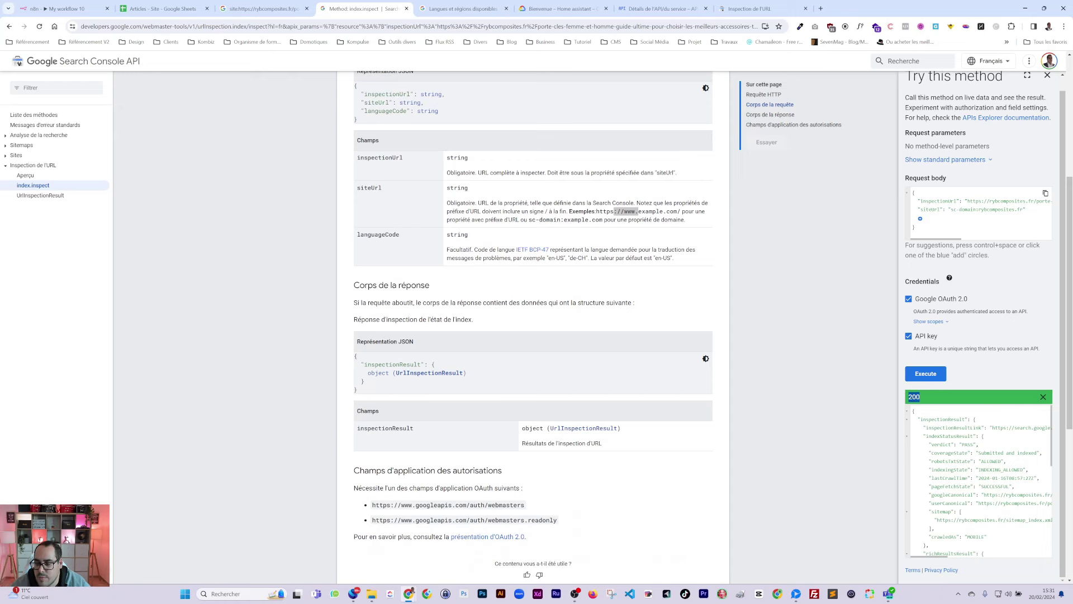
{"action": "left_click_drag", "start_coordinate": [976, 453], "coordinate": [1034, 453]}
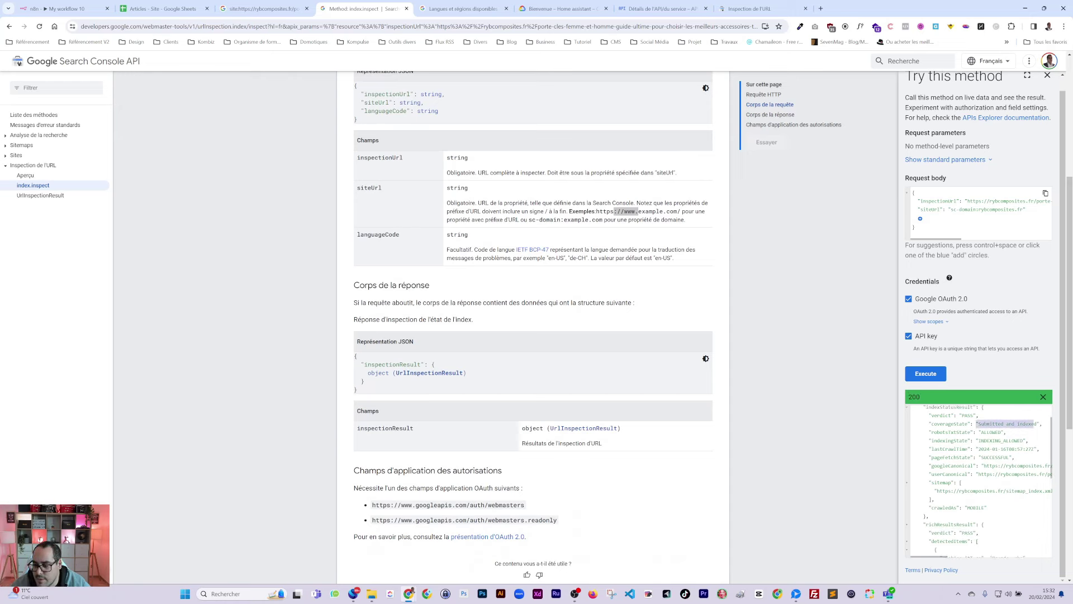
{"action": "scroll", "coordinate": [978, 324], "scroll_direction": "up", "scroll_amount": 1}
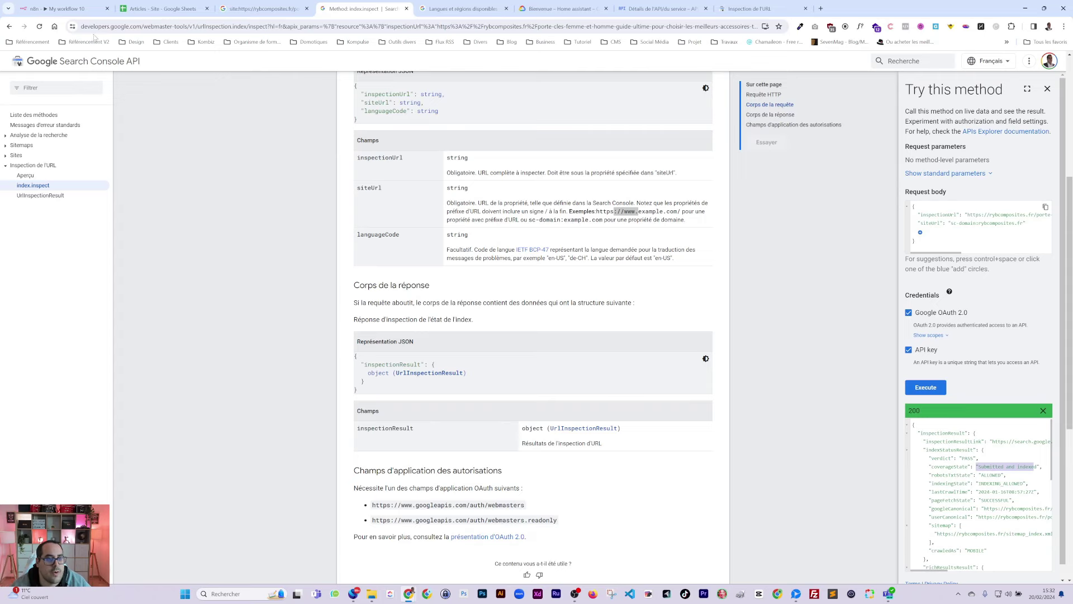
Step: Test the B3 article URL as inspectionUrl, getting 'Discovered - currently not indexed'
{"action": "left_click", "coordinate": [167, 9]}
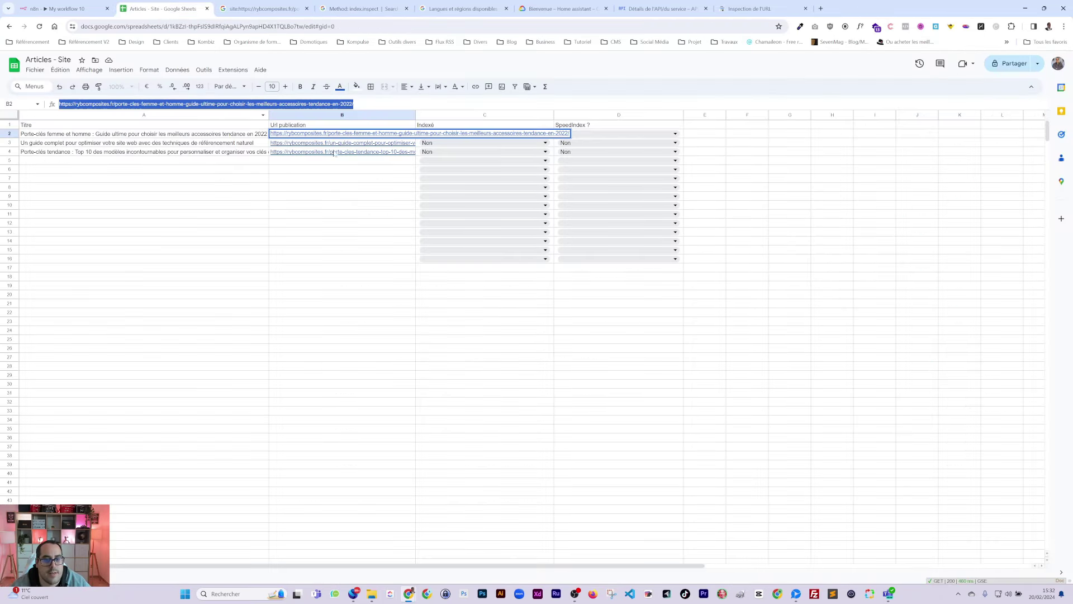
{"action": "key", "text": "Return"}
{"action": "double_click", "coordinate": [286, 104]}
{"action": "triple_click", "coordinate": [286, 104]}
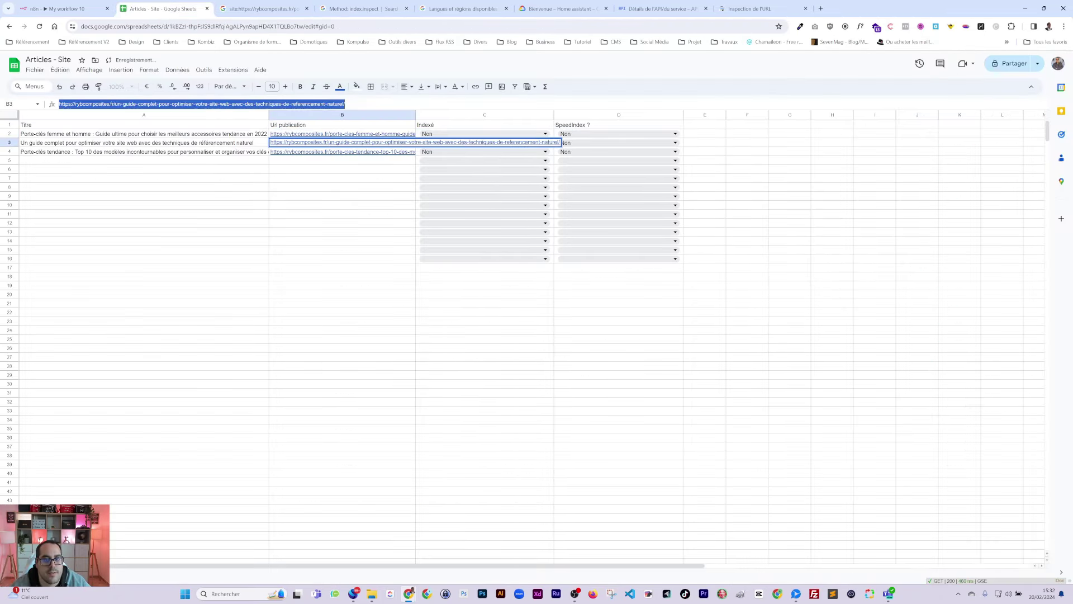
{"action": "left_click", "coordinate": [363, 9]}
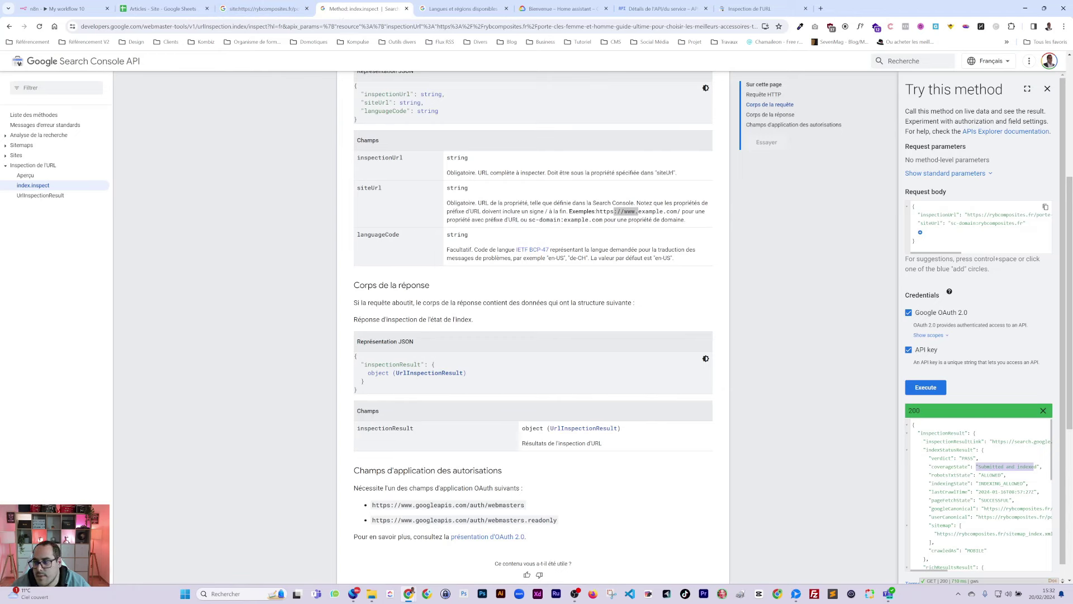
{"action": "left_click_drag", "start_coordinate": [968, 215], "coordinate": [1018, 214]}
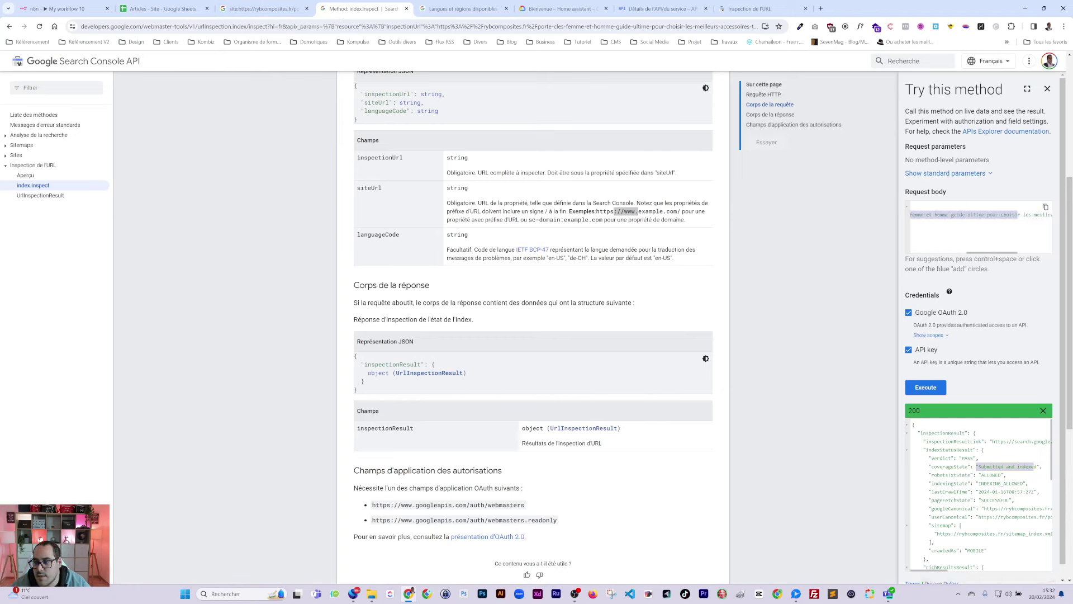
{"action": "key", "text": "ctrl+v"}
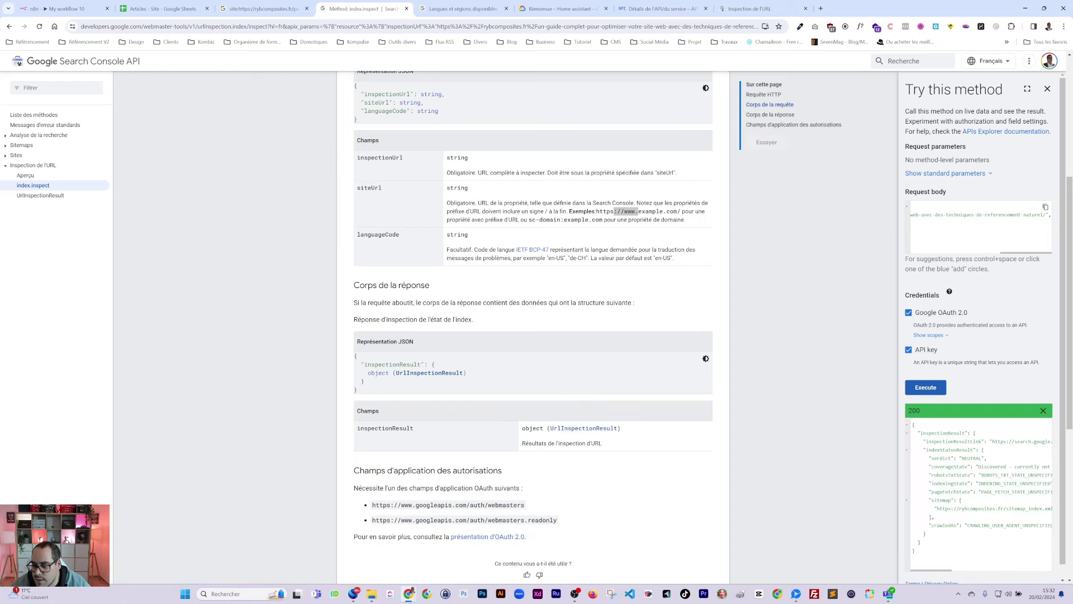
{"action": "left_click_drag", "start_coordinate": [981, 466], "coordinate": [1052, 466]}
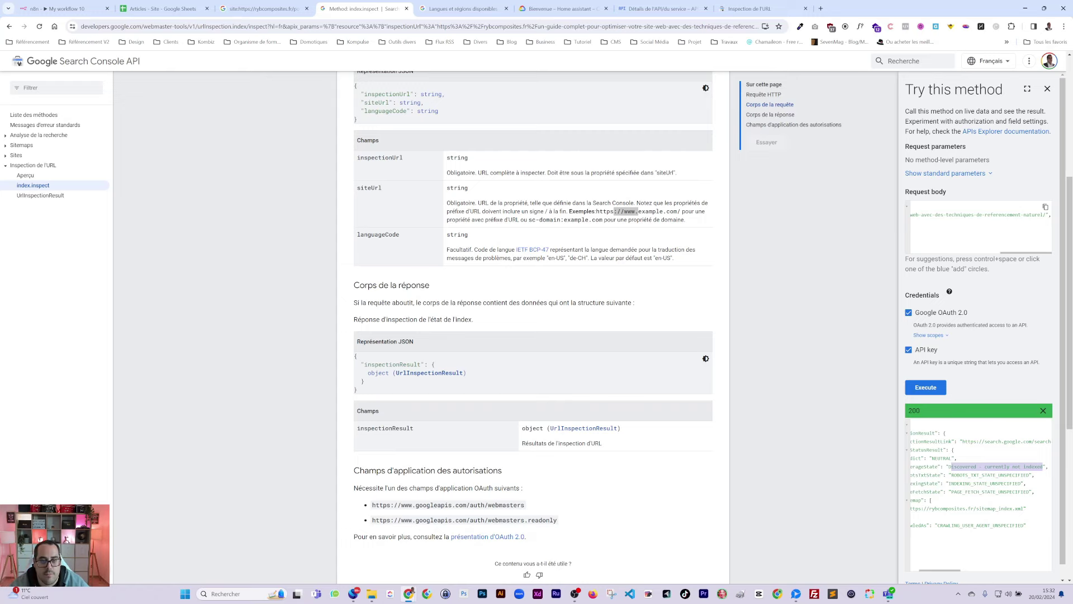
Step: Copy the index:inspect POST endpoint URL and return to the n8n workflow
{"action": "scroll", "coordinate": [437, 286], "scroll_direction": "up", "scroll_amount": 5}
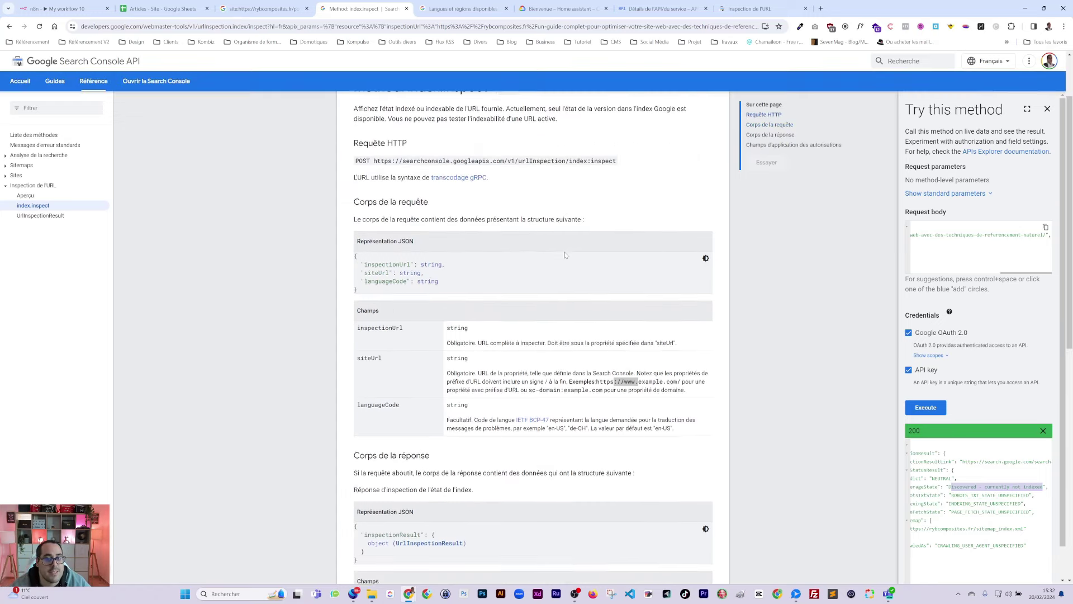
{"action": "triple_click", "coordinate": [485, 242]}
{"action": "key", "text": "ctrl+c"}
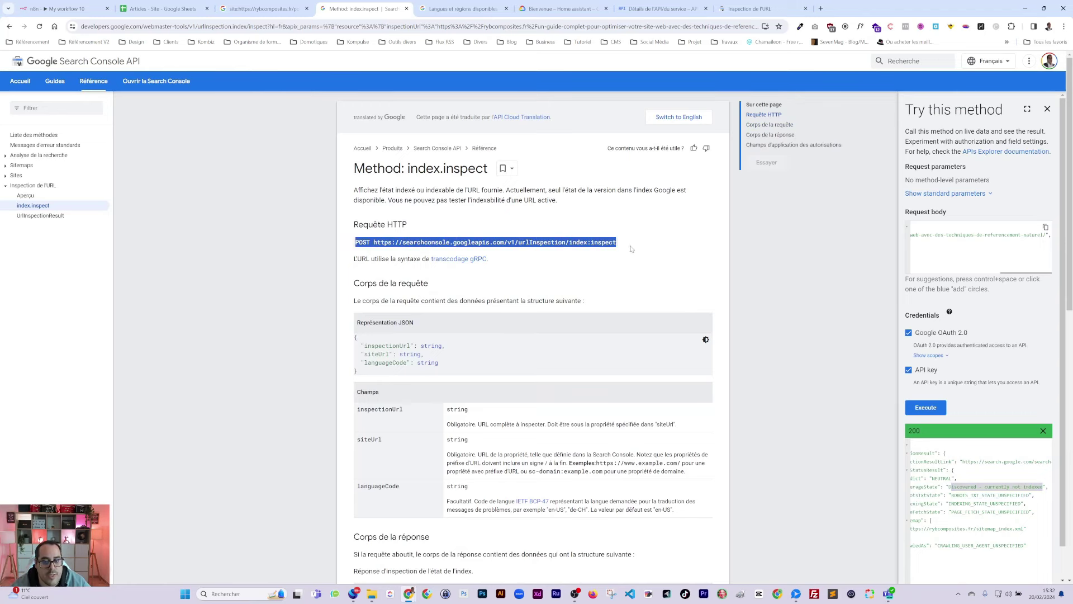
{"action": "left_click_drag", "start_coordinate": [617, 242], "coordinate": [380, 243]}
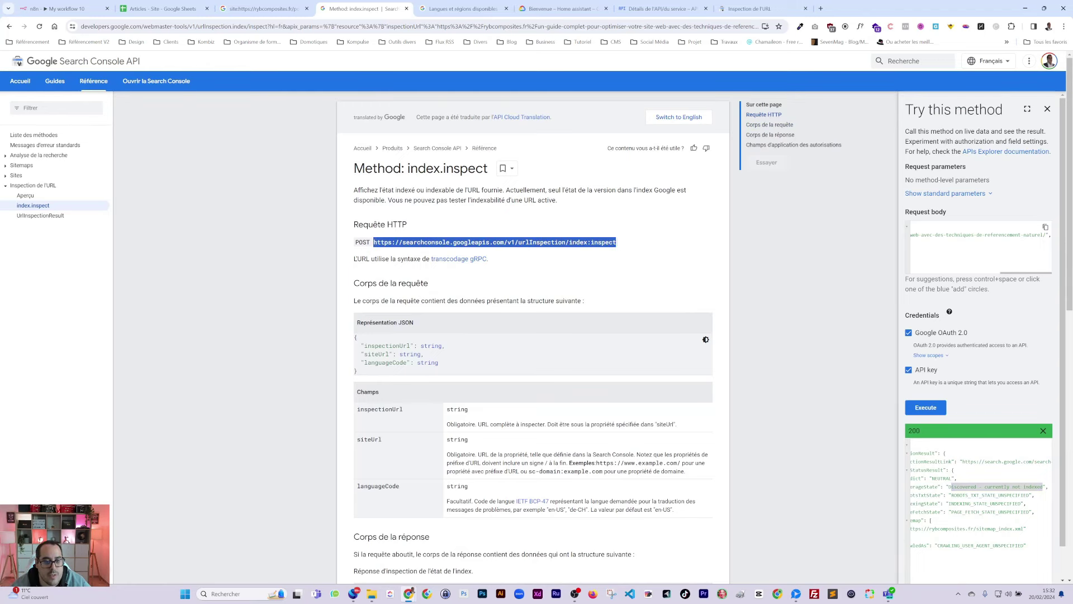
{"action": "left_click", "coordinate": [63, 9]}
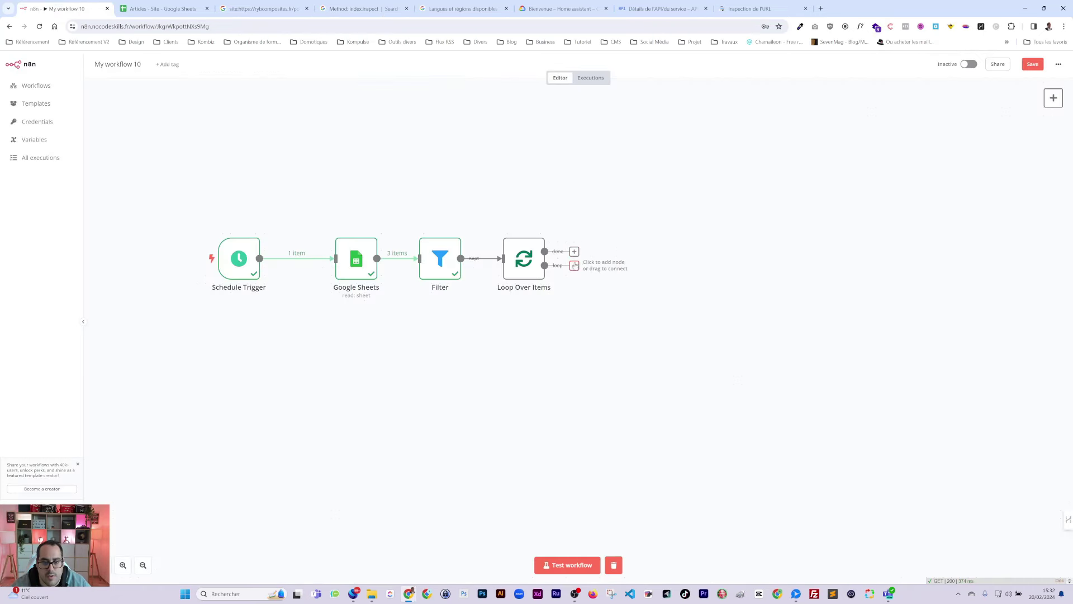
Step: Add an HTTP Request node after Loop Over Items that POSTs to the index:inspect endpoint
{"action": "left_click", "coordinate": [574, 266]}
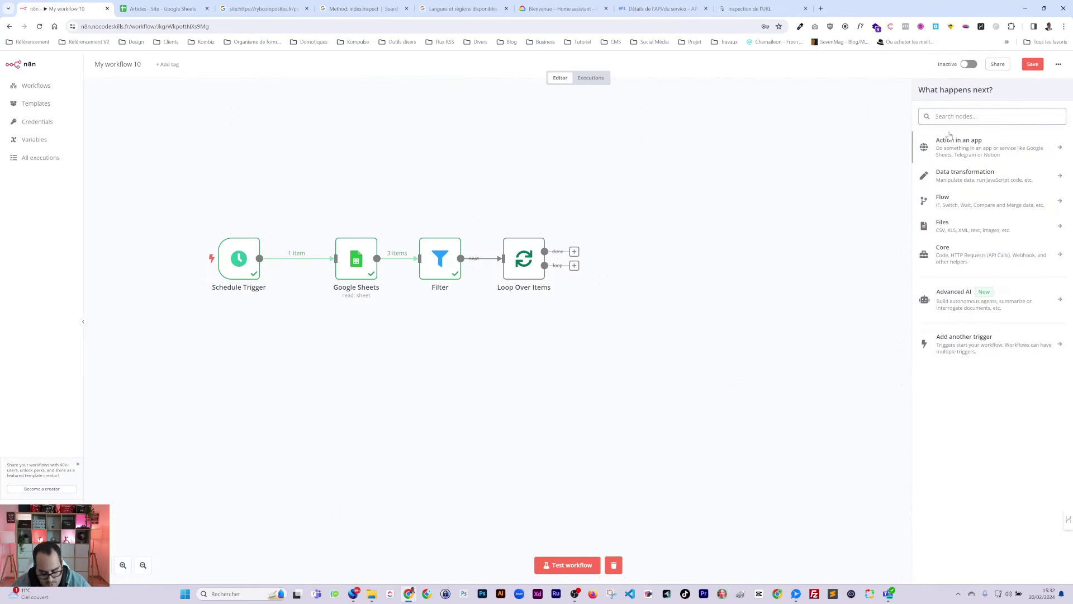
{"action": "type", "text": "http"}
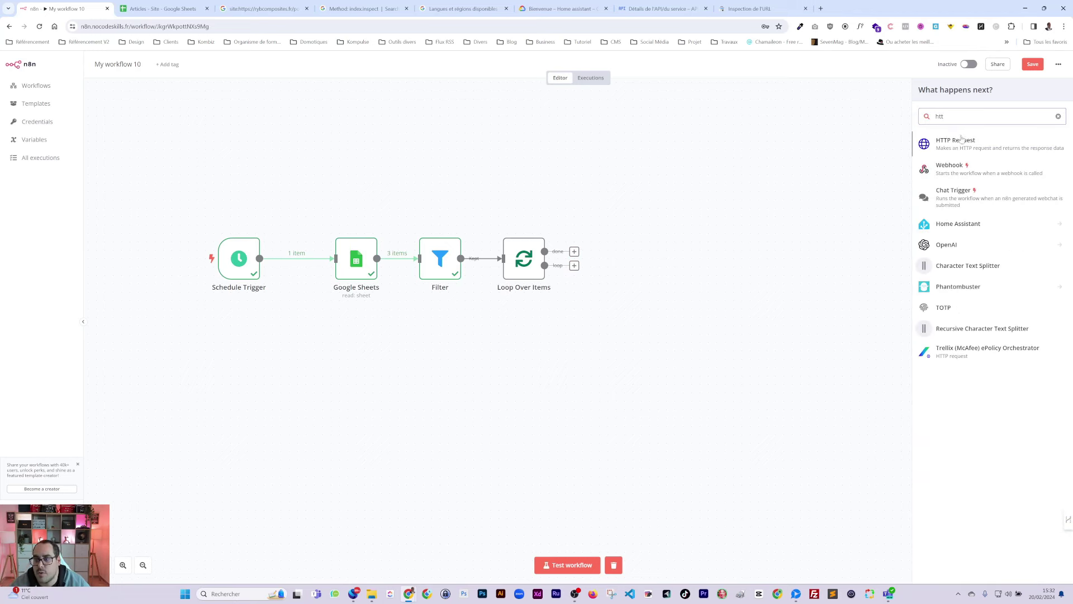
{"action": "left_click", "coordinate": [949, 140]}
{"action": "left_click", "coordinate": [536, 132]}
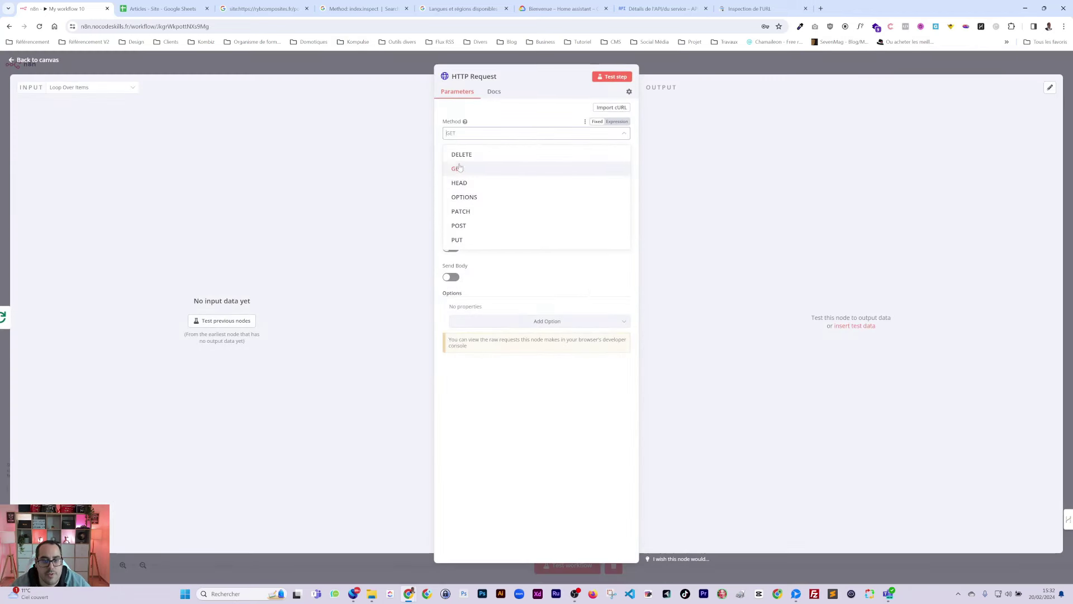
{"action": "left_click", "coordinate": [464, 214]}
{"action": "left_click", "coordinate": [536, 161]}
{"action": "key", "text": "ctrl+v"}
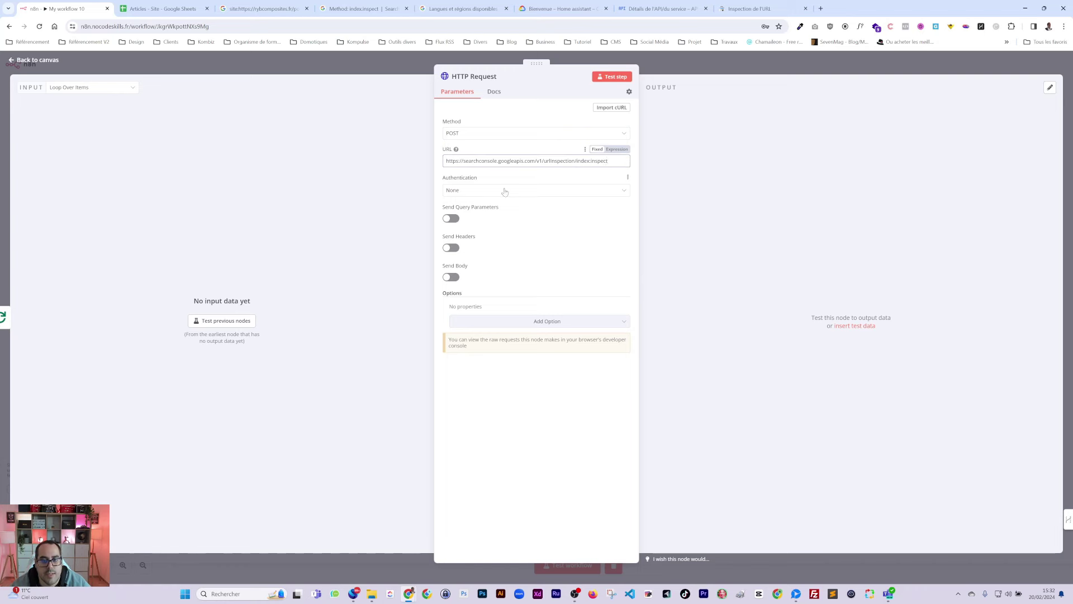
Step: Set authentication to Predefined Credential Type with Google OAuth2 API
{"action": "left_click", "coordinate": [468, 190]}
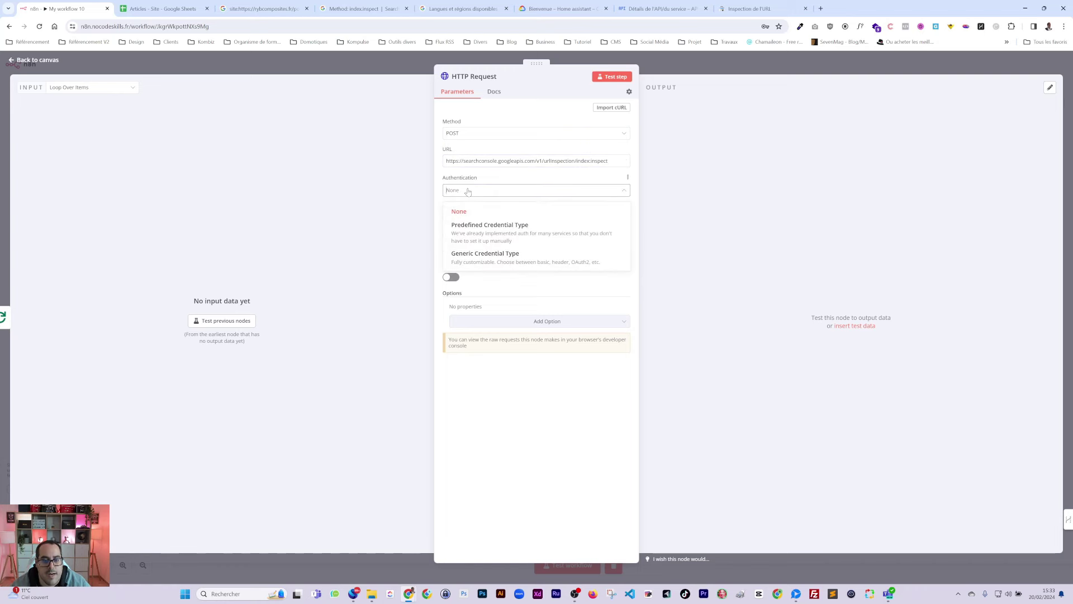
{"action": "left_click", "coordinate": [481, 234]}
{"action": "left_click", "coordinate": [487, 217]}
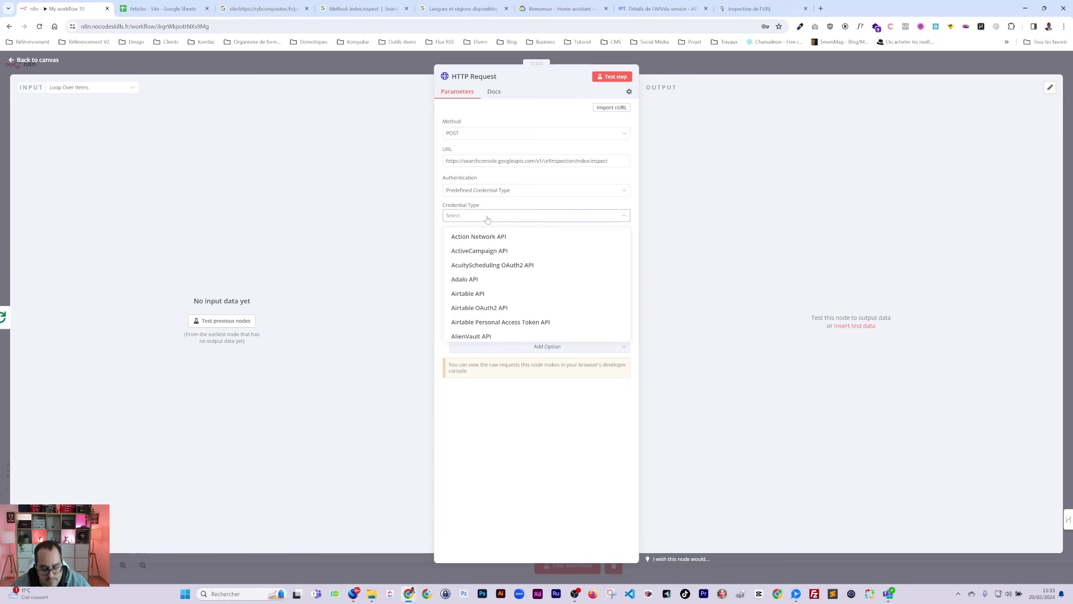
{"action": "type", "text": "goog"}
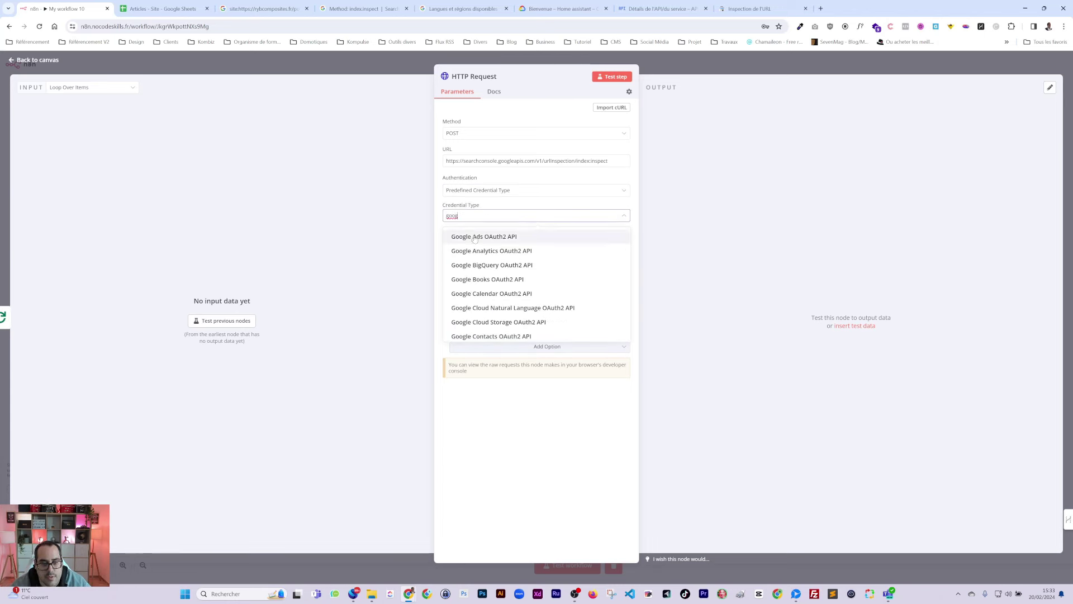
{"action": "scroll", "coordinate": [515, 300], "scroll_direction": "down", "scroll_amount": 2}
{"action": "scroll", "coordinate": [514, 300], "scroll_direction": "down", "scroll_amount": 1}
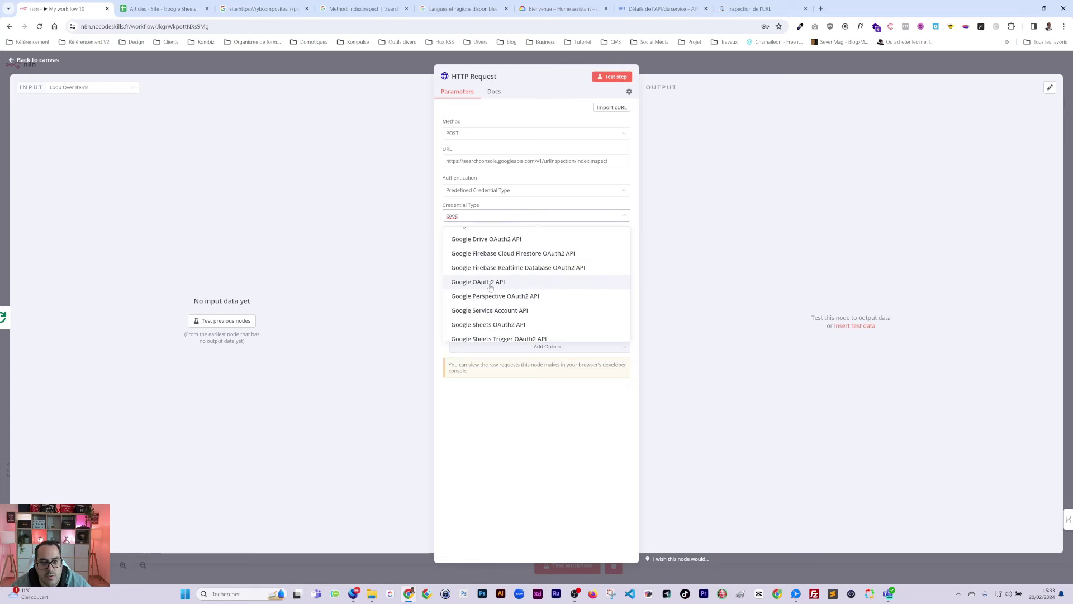
{"action": "left_click", "coordinate": [494, 284]}
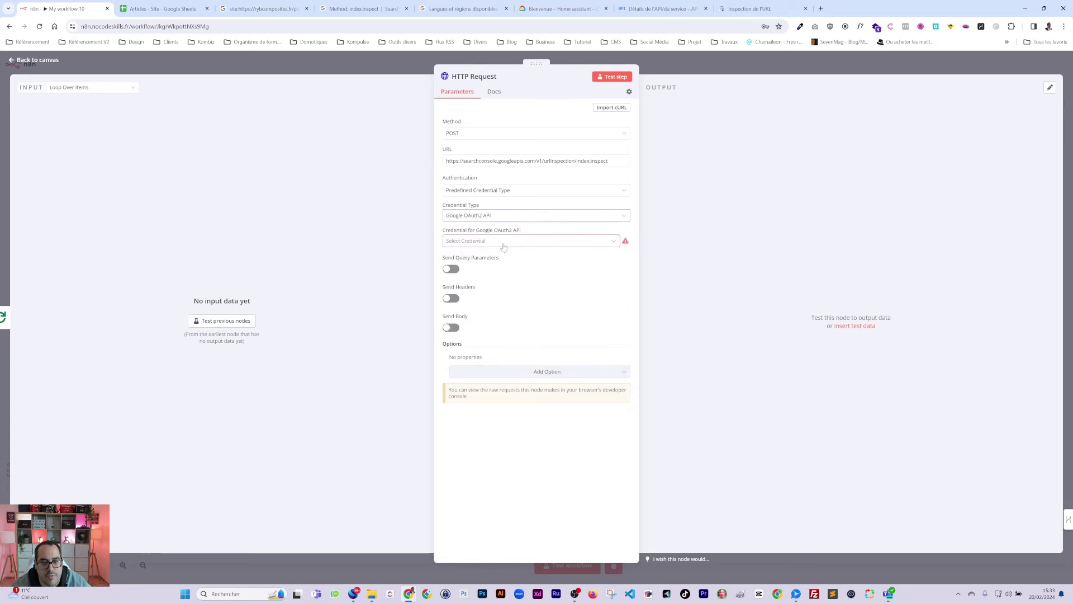
Step: Create a new Google OAuth2 API credential and place the cursor in its Client ID field
{"action": "left_click", "coordinate": [475, 241]}
{"action": "left_click", "coordinate": [482, 263]}
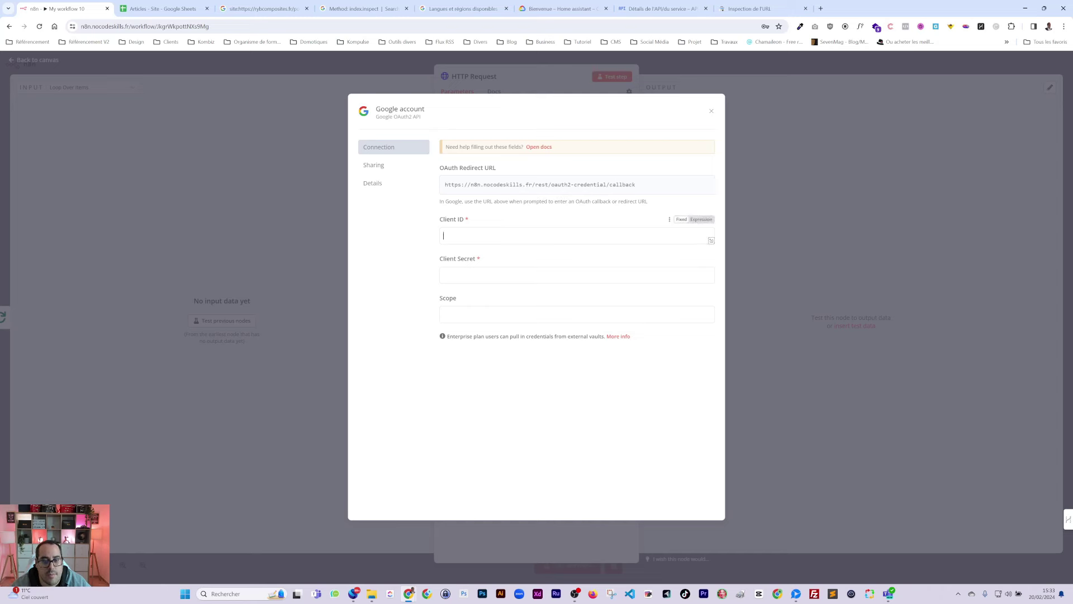
{"action": "left_click", "coordinate": [443, 236]}
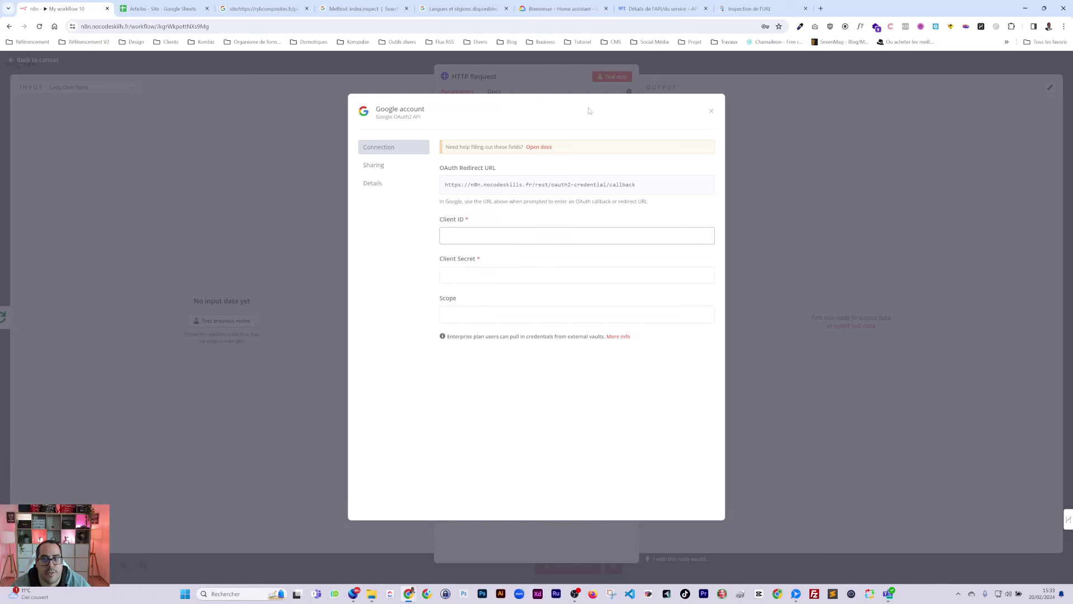
Step: Copy the OAuth client ID from Google Cloud Credentials into the n8n credential's Client ID
{"action": "left_click", "coordinate": [559, 12]}
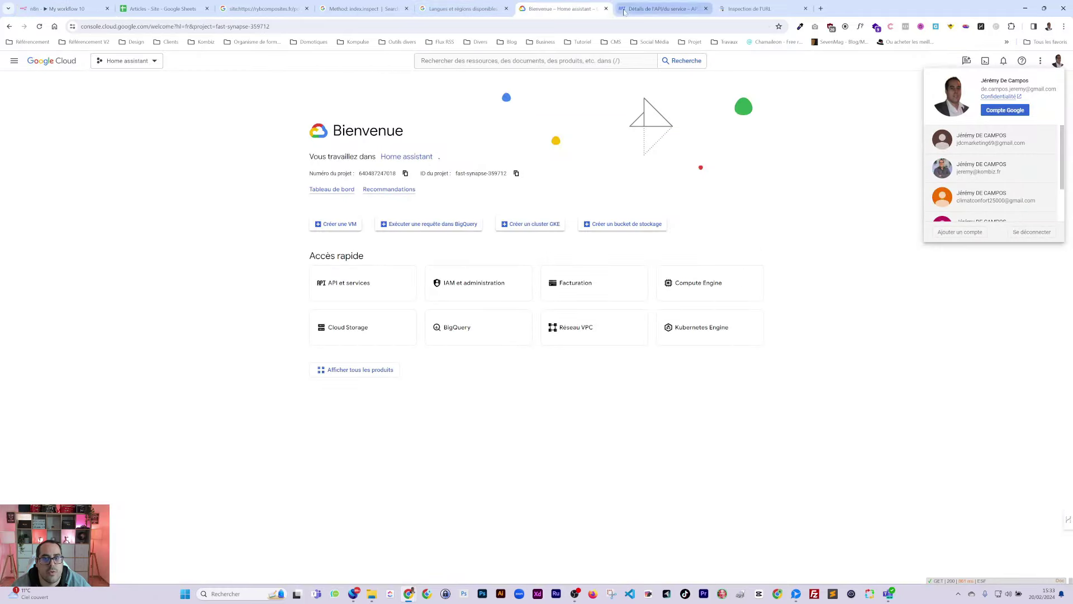
{"action": "left_click", "coordinate": [606, 9]}
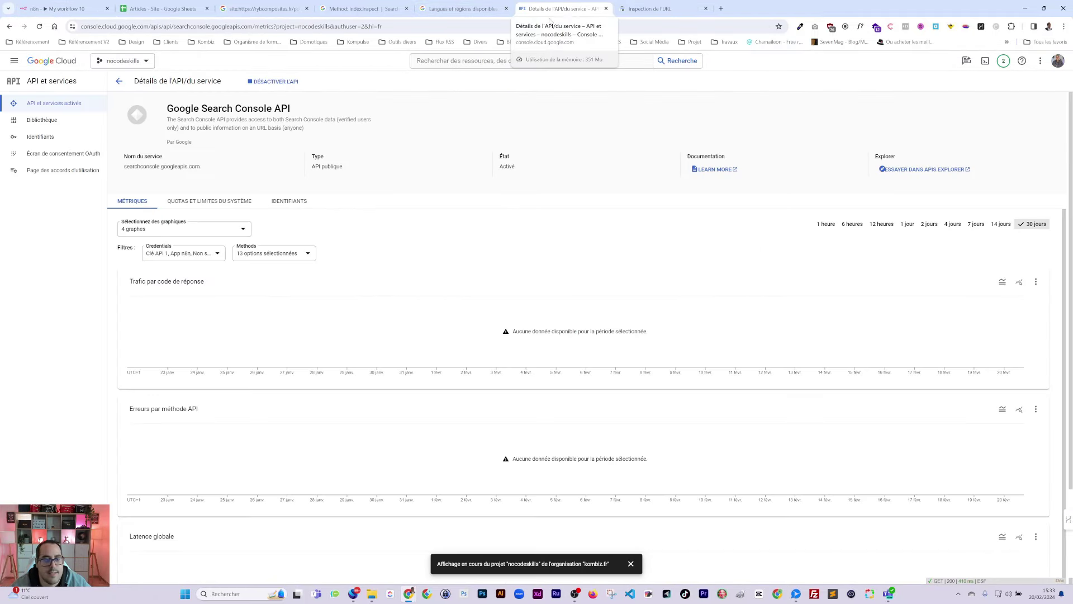
{"action": "left_click", "coordinate": [40, 136]}
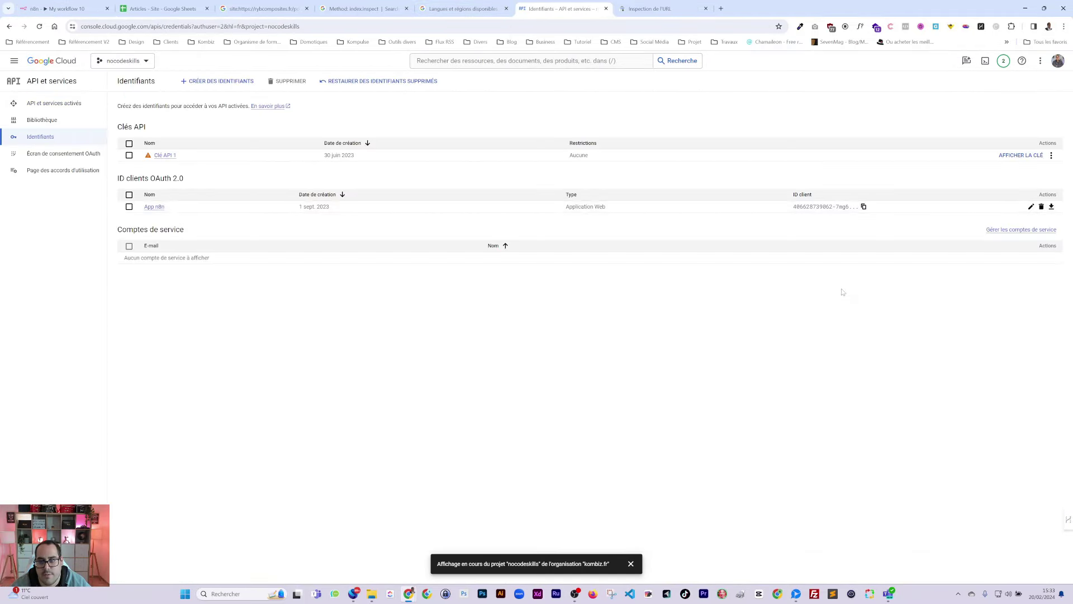
{"action": "left_click", "coordinate": [863, 207]}
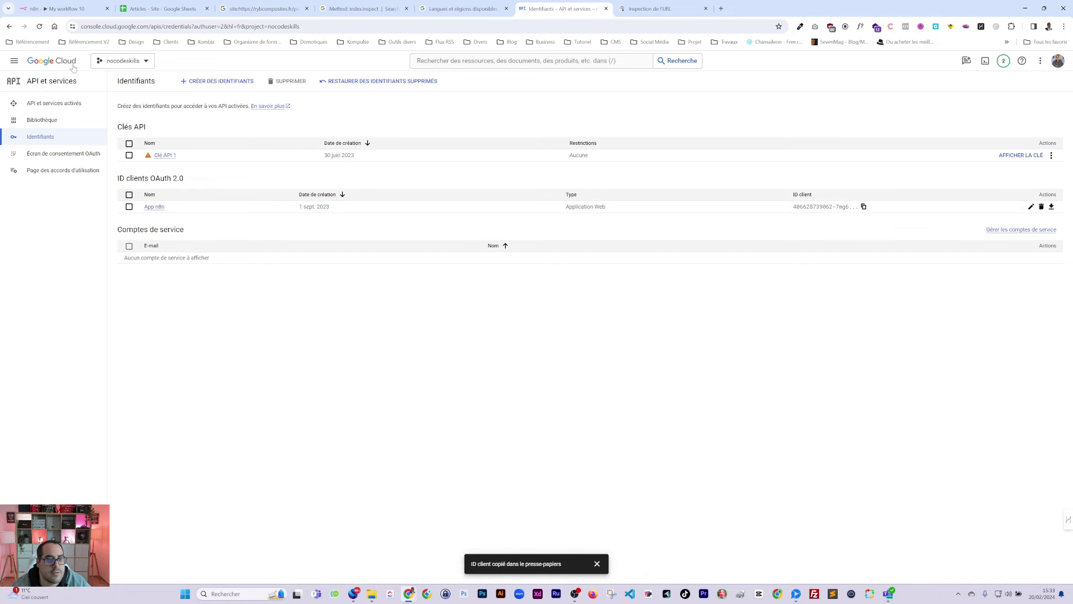
{"action": "left_click", "coordinate": [73, 10]}
{"action": "left_click", "coordinate": [513, 231]}
{"action": "key", "text": "ctrl+v"}
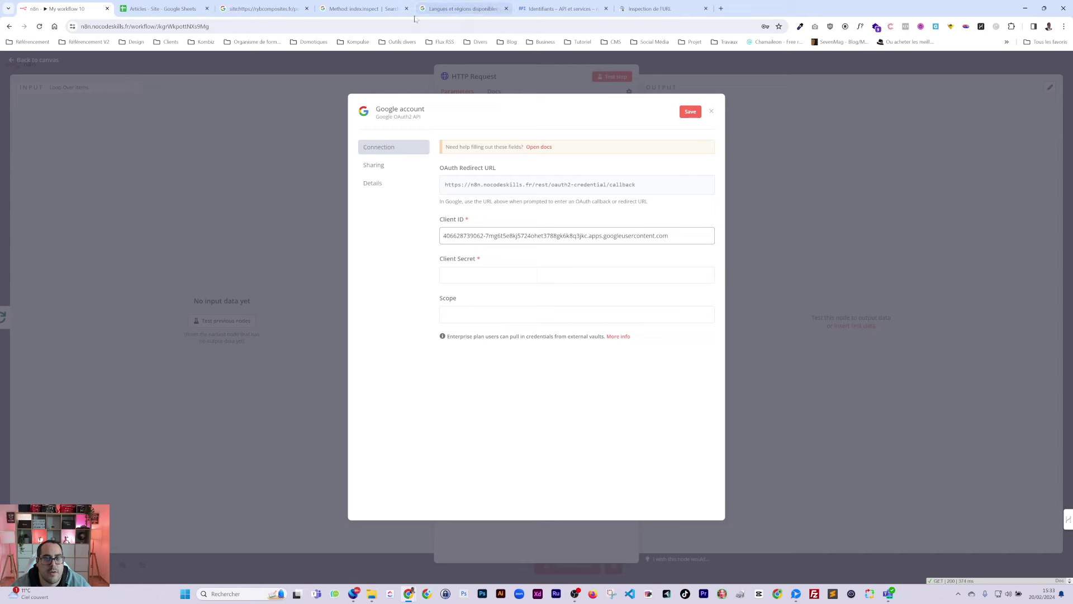
Step: Paste the OAuth client secret into the n8n credential's Client Secret field
{"action": "left_click", "coordinate": [559, 9]}
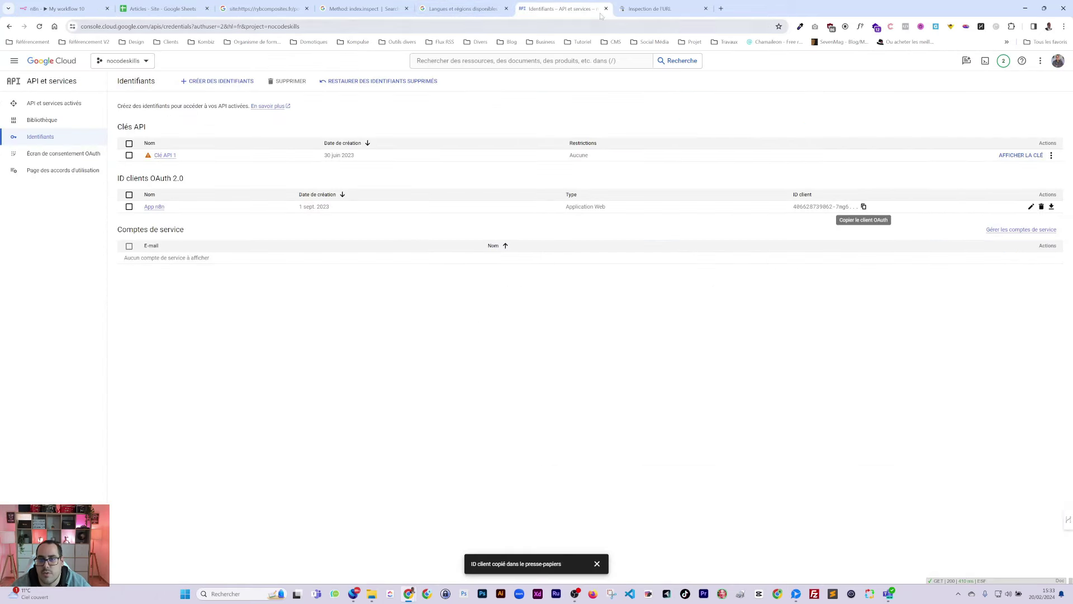
{"action": "middle_click", "coordinate": [526, 8]}
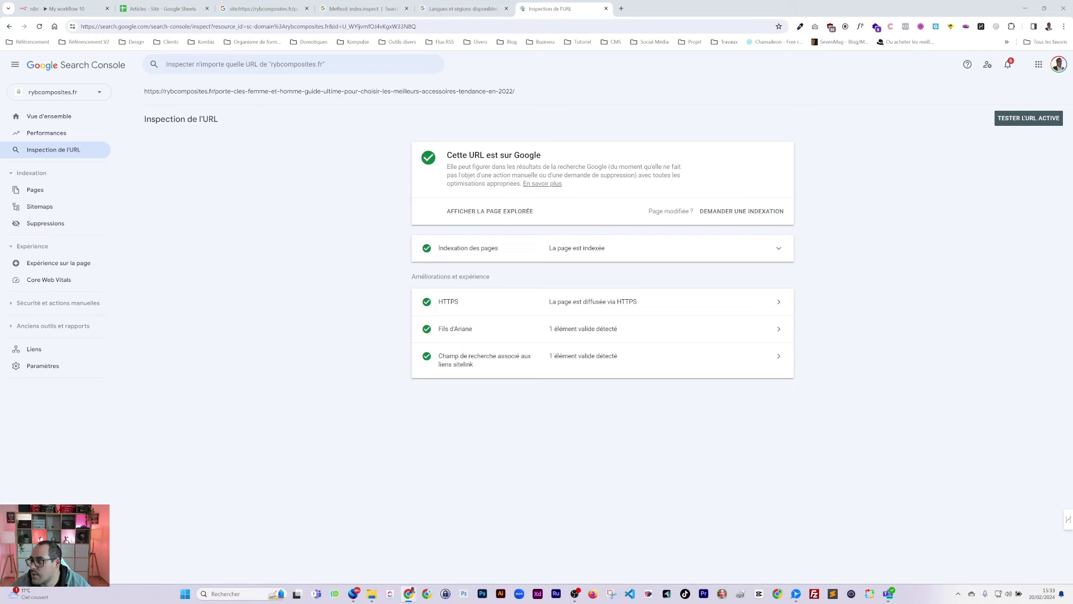
{"action": "left_click", "coordinate": [65, 8]}
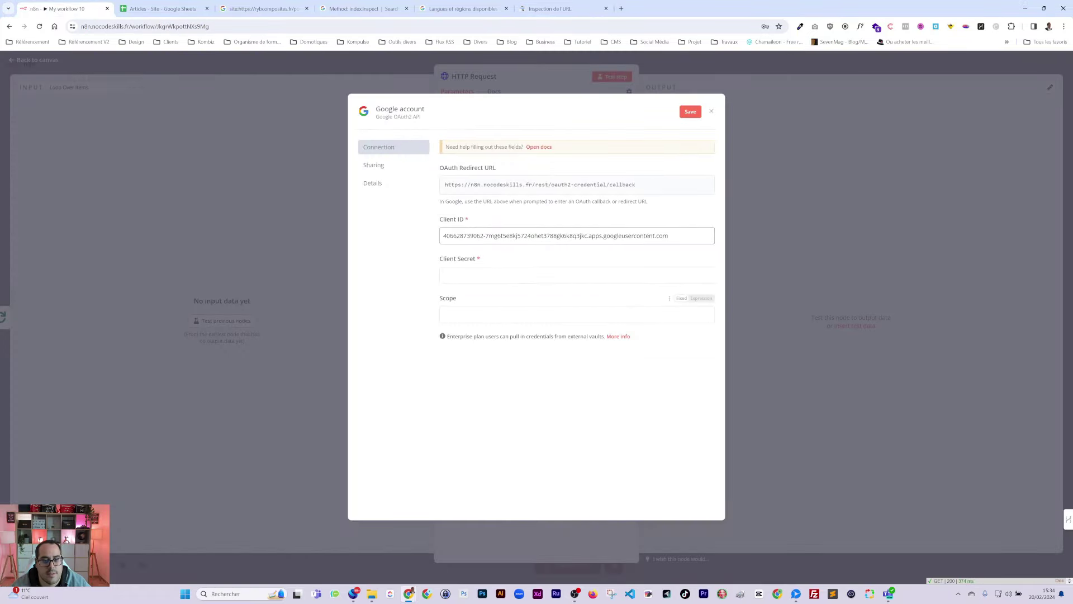
{"action": "left_click", "coordinate": [576, 274]}
{"action": "key", "text": "ctrl+v"}
Step: Add the webmasters scope URL from the index.inspect docs to the Scope field
{"action": "left_click", "coordinate": [457, 311]}
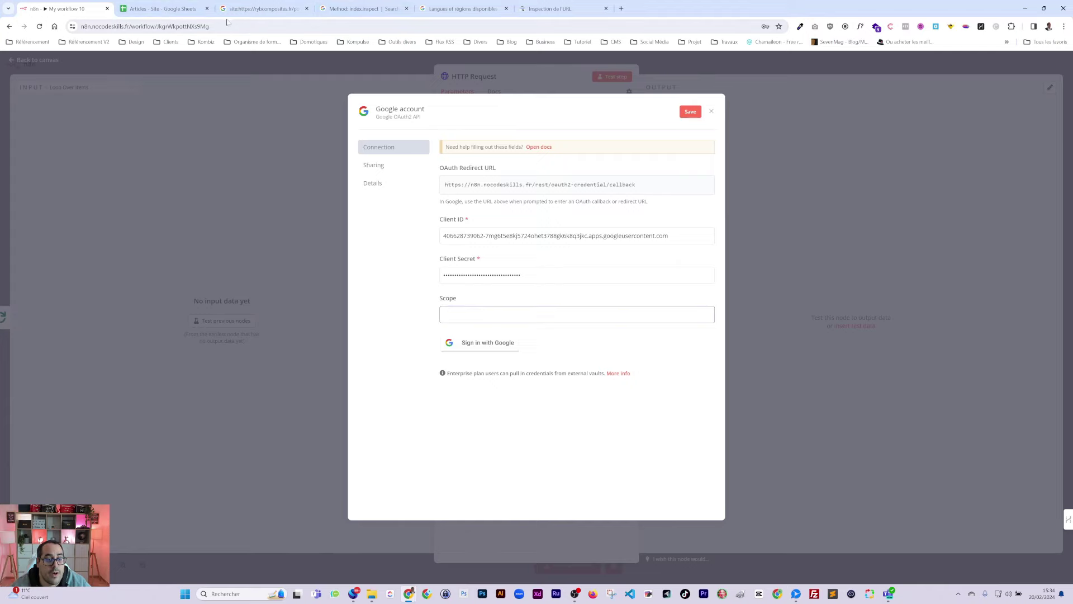
{"action": "left_click", "coordinate": [366, 9]}
{"action": "scroll", "coordinate": [427, 435], "scroll_direction": "down", "scroll_amount": 4}
{"action": "scroll", "coordinate": [426, 435], "scroll_direction": "down", "scroll_amount": 4}
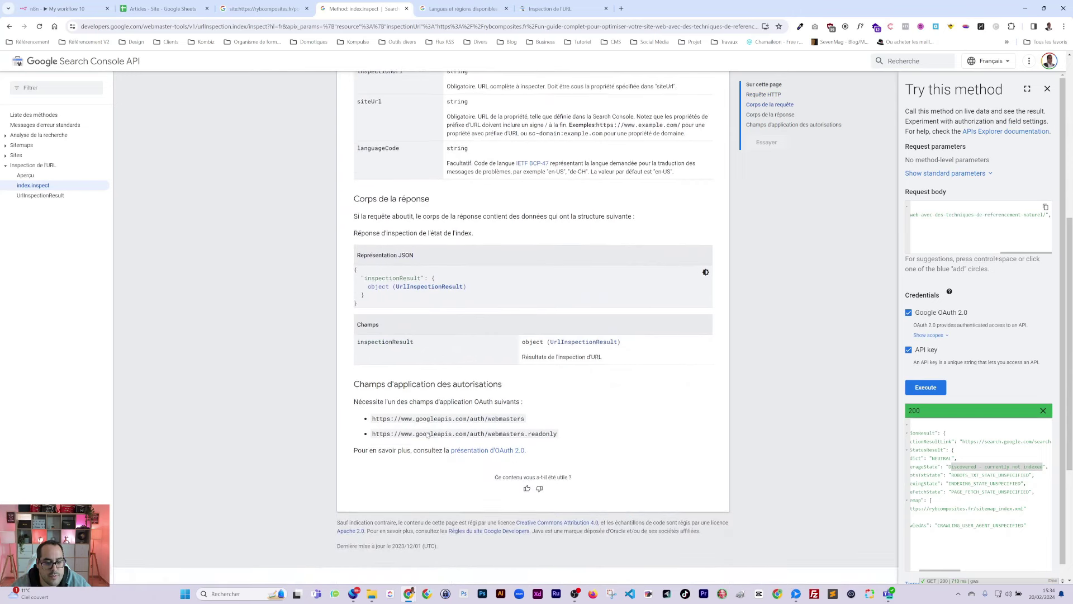
{"action": "left_click_drag", "start_coordinate": [525, 337], "coordinate": [374, 349]}
{"action": "left_click_drag", "start_coordinate": [143, 95], "coordinate": [506, 315]}
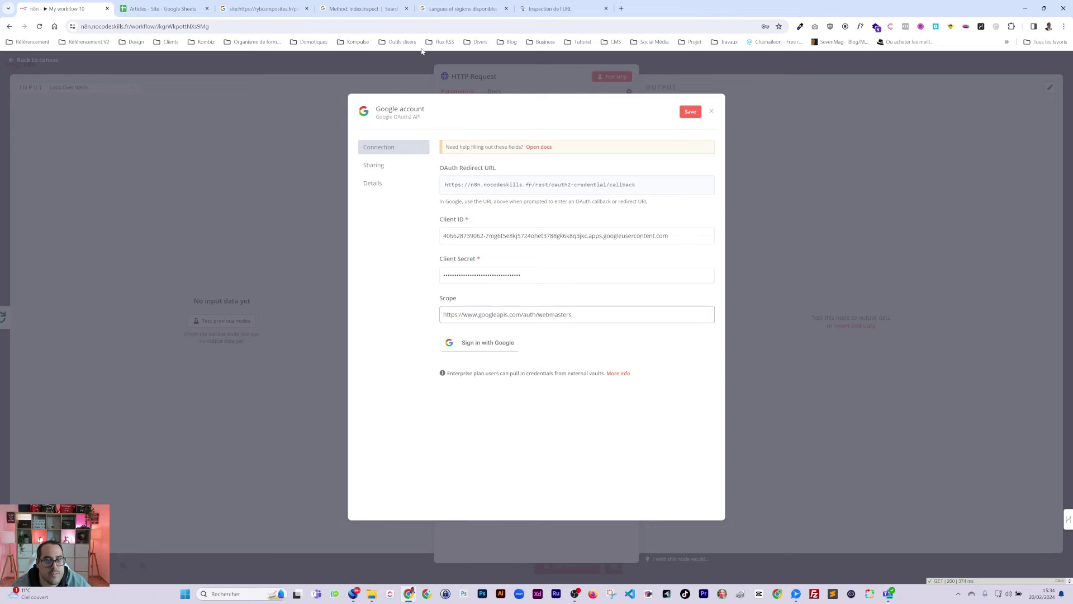
Step: Append the webmasters.readonly scope URL after the first scope in Scope
{"action": "left_click", "coordinate": [259, 9]}
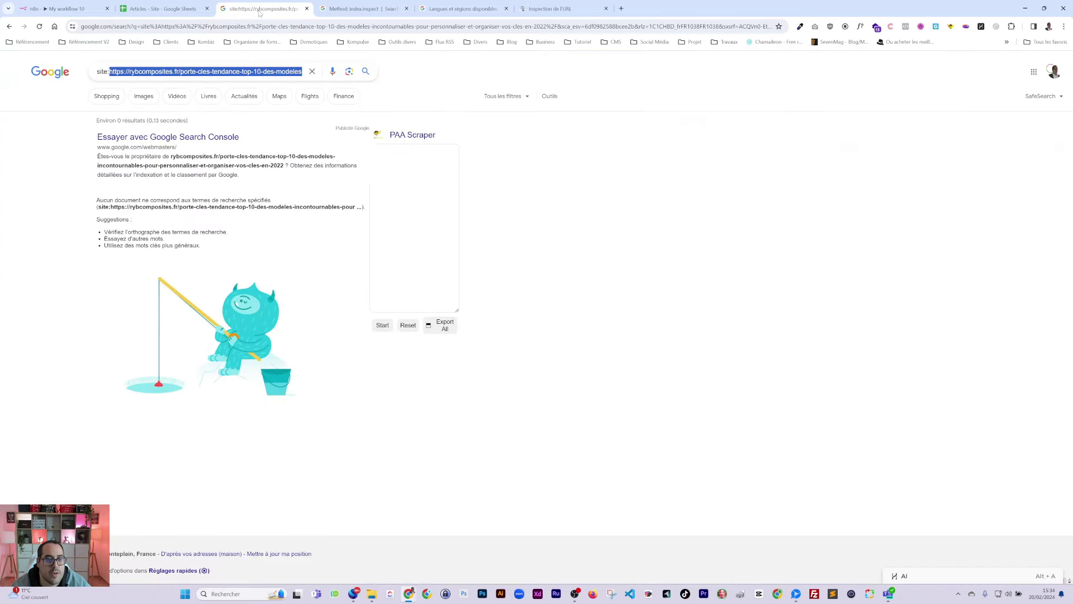
{"action": "left_click", "coordinate": [463, 9]}
{"action": "left_click", "coordinate": [373, 10]}
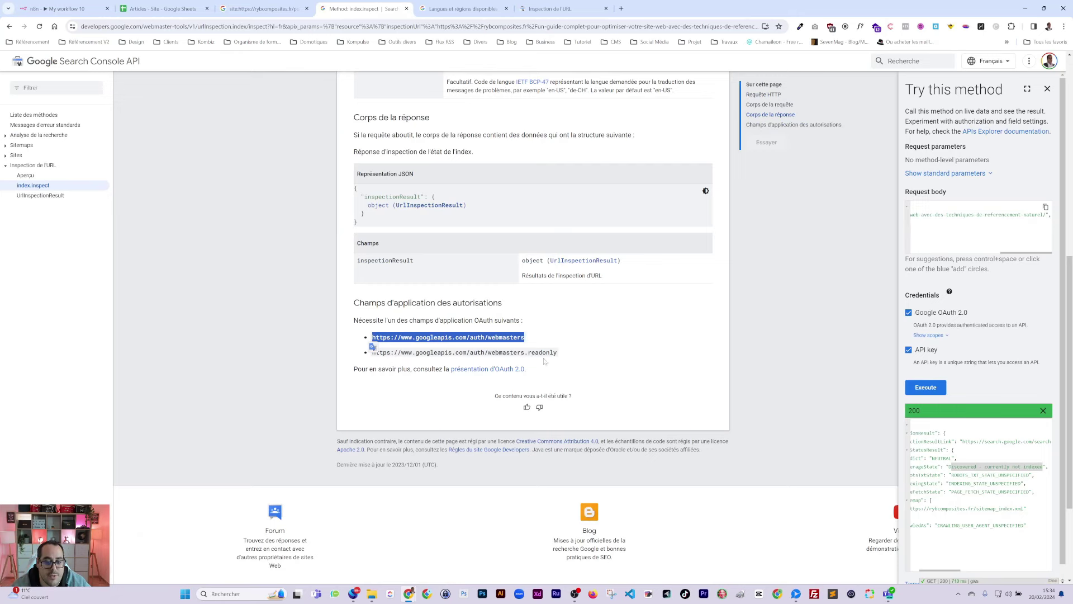
{"action": "left_click", "coordinate": [385, 362]}
{"action": "left_click_drag", "start_coordinate": [372, 353], "coordinate": [557, 353]}
{"action": "key", "text": "ctrl+c"}
{"action": "left_click", "coordinate": [62, 8]}
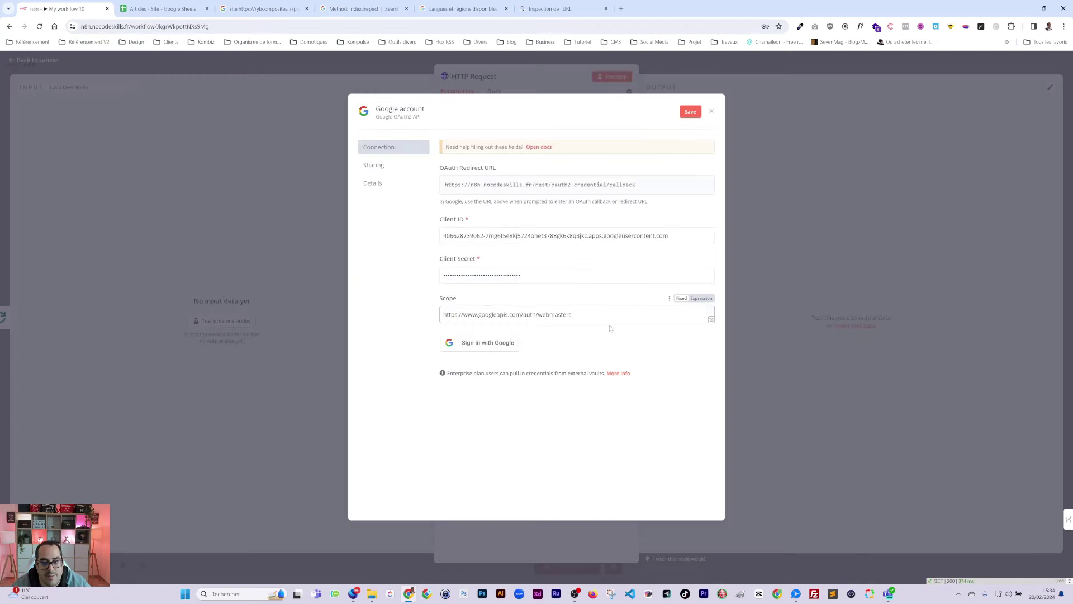
{"action": "left_click", "coordinate": [709, 314]}
{"action": "key", "text": "ctrl+v"}
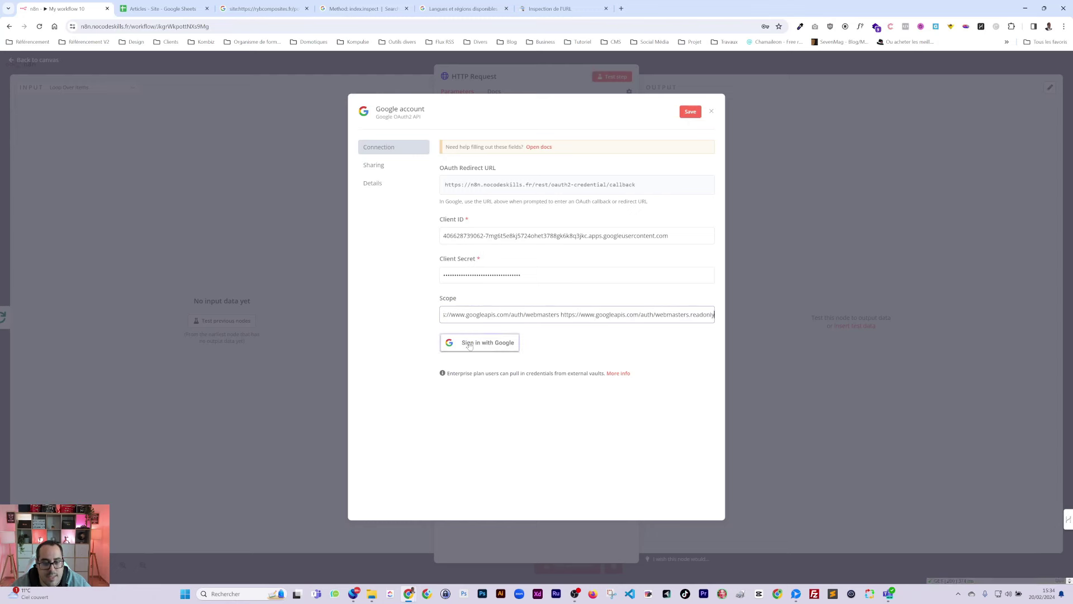
Step: Sign in with Google, pick the account, allow Search Console access, and close the connected credential
{"action": "left_click", "coordinate": [470, 345]}
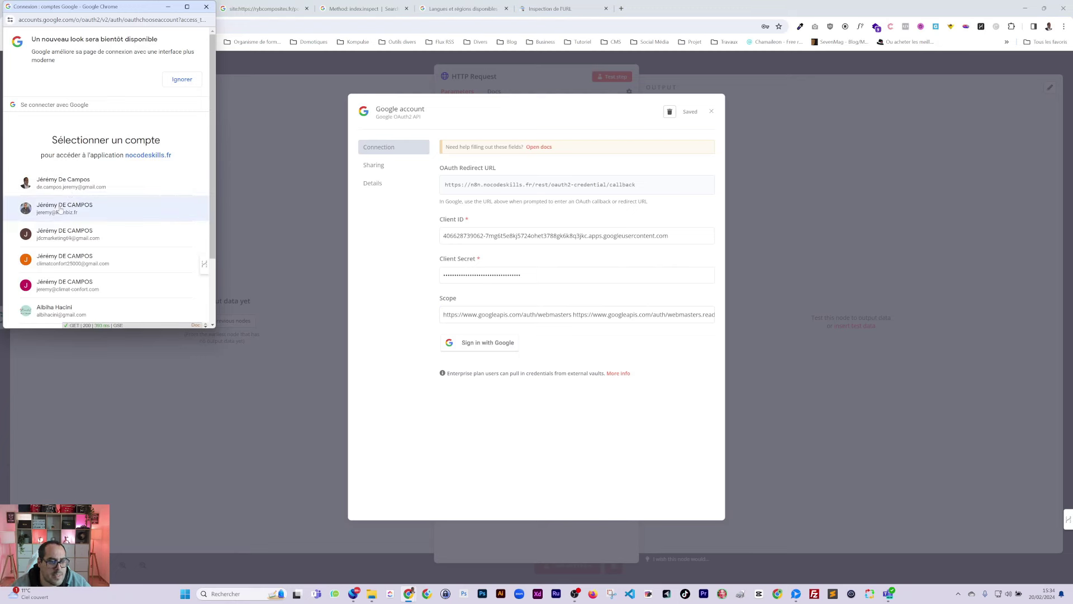
{"action": "left_click", "coordinate": [55, 212]}
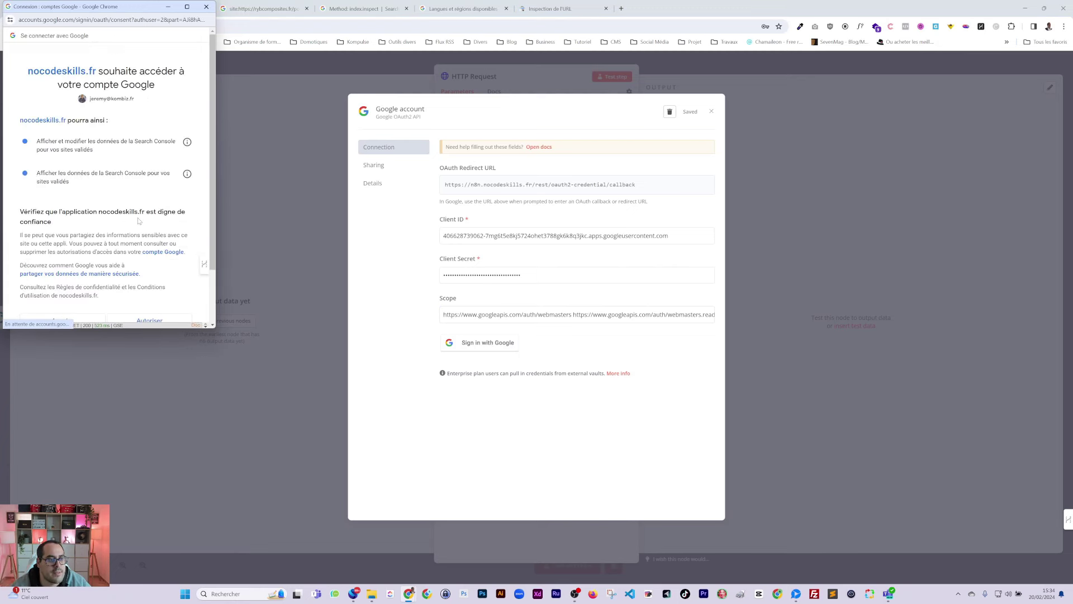
{"action": "left_click", "coordinate": [146, 254]}
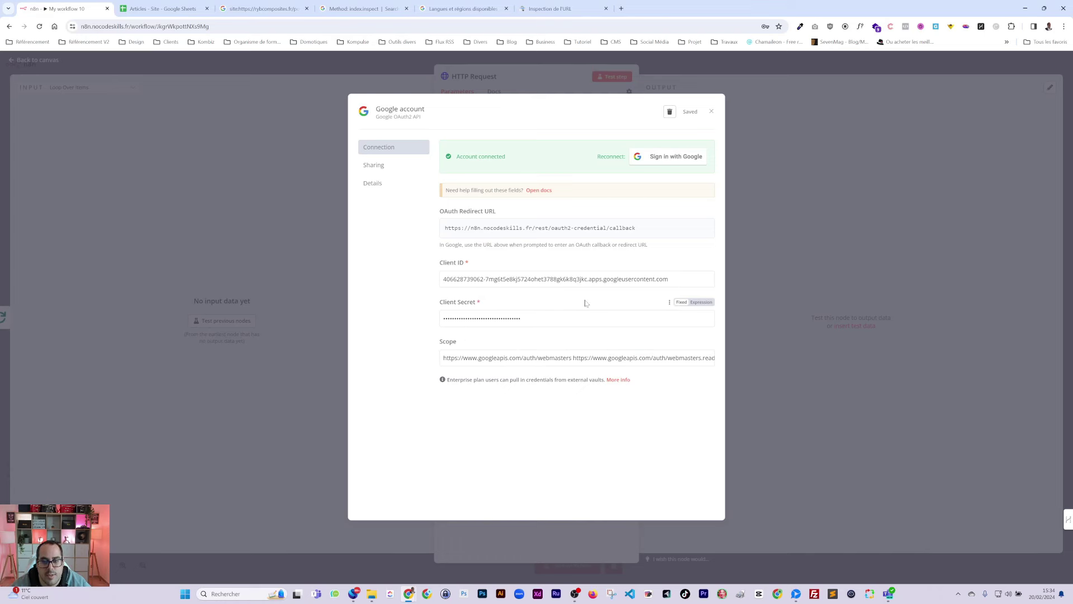
{"action": "left_click", "coordinate": [711, 112]}
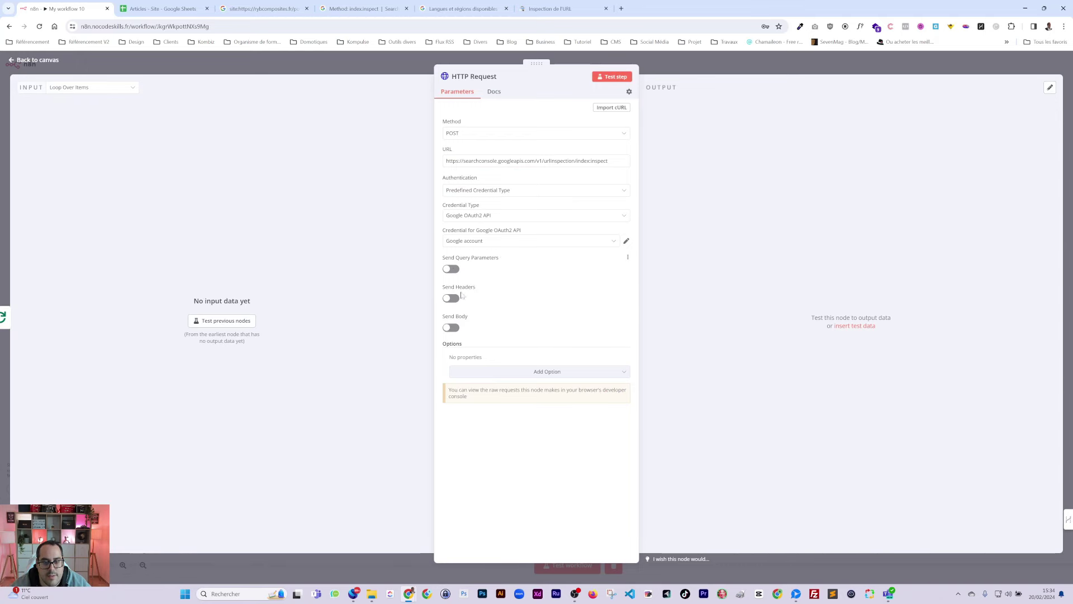
Step: Turn on Send Body and name the first body parameter inspectionUrl
{"action": "left_click", "coordinate": [457, 328]}
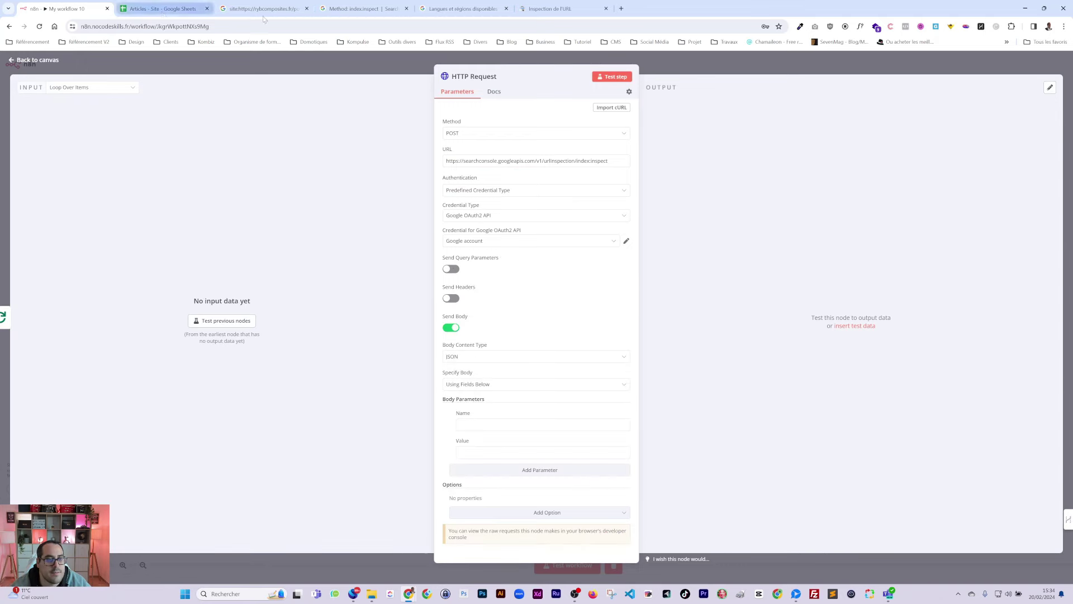
{"action": "left_click", "coordinate": [362, 9]}
{"action": "scroll", "coordinate": [556, 362], "scroll_direction": "up", "scroll_amount": 5}
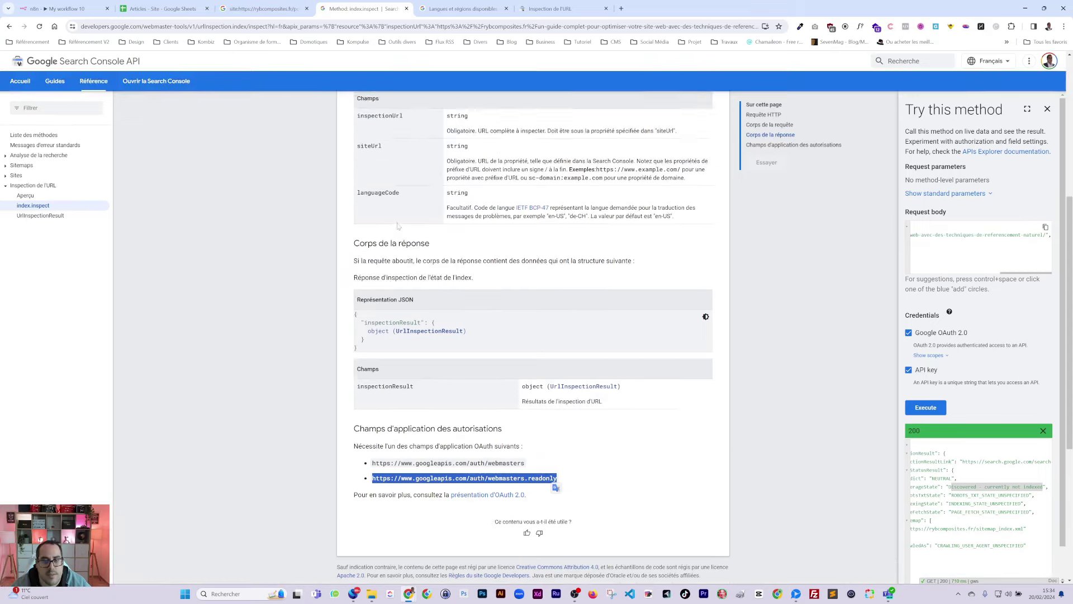
{"action": "double_click", "coordinate": [387, 177]}
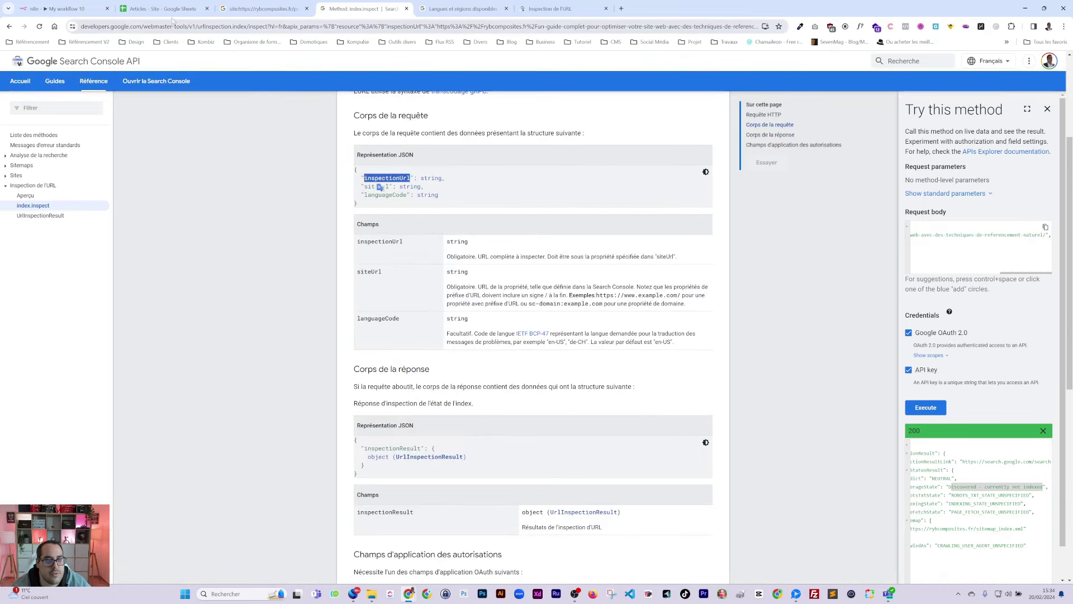
{"action": "left_click", "coordinate": [59, 8]}
{"action": "key", "text": "ctrl+v"}
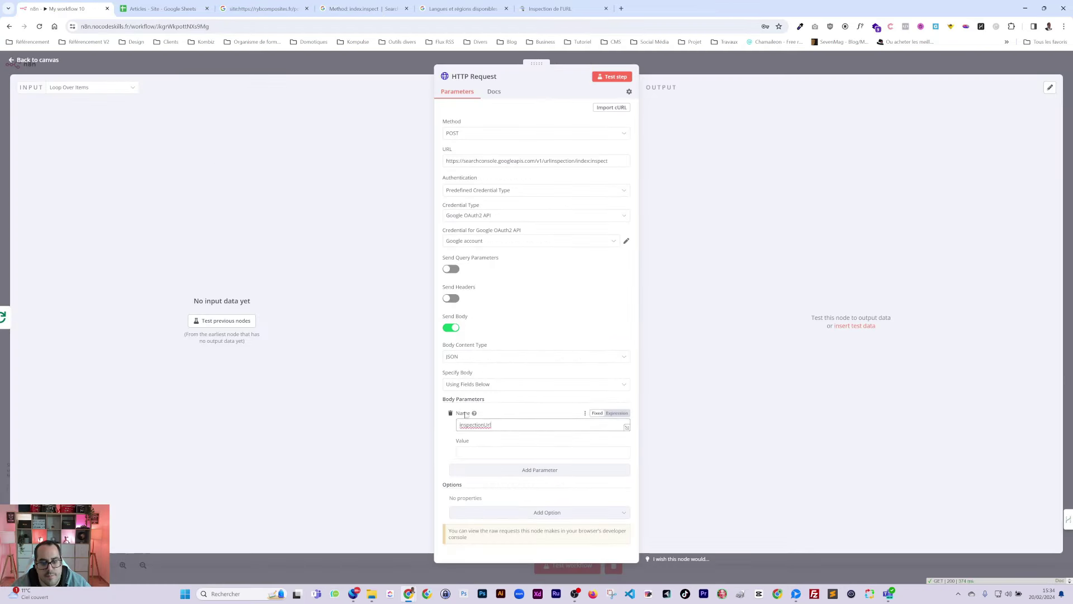
Step: Add a second body parameter named siteUrl
{"action": "left_click", "coordinate": [529, 474]}
{"action": "left_click", "coordinate": [364, 9]}
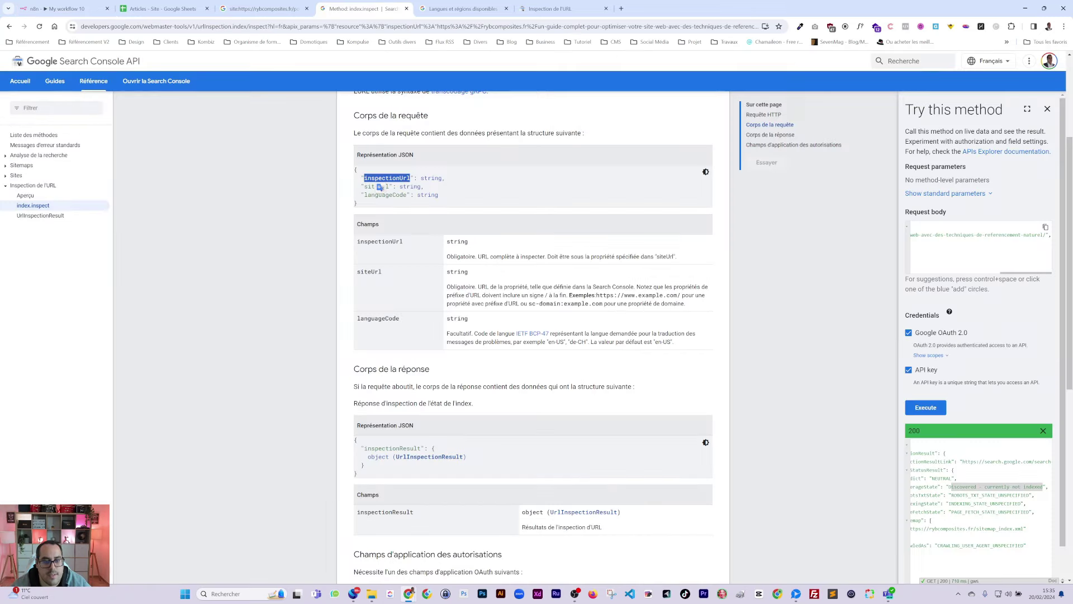
{"action": "left_click", "coordinate": [58, 8]}
{"action": "scroll", "coordinate": [480, 381], "scroll_direction": "down", "scroll_amount": 1}
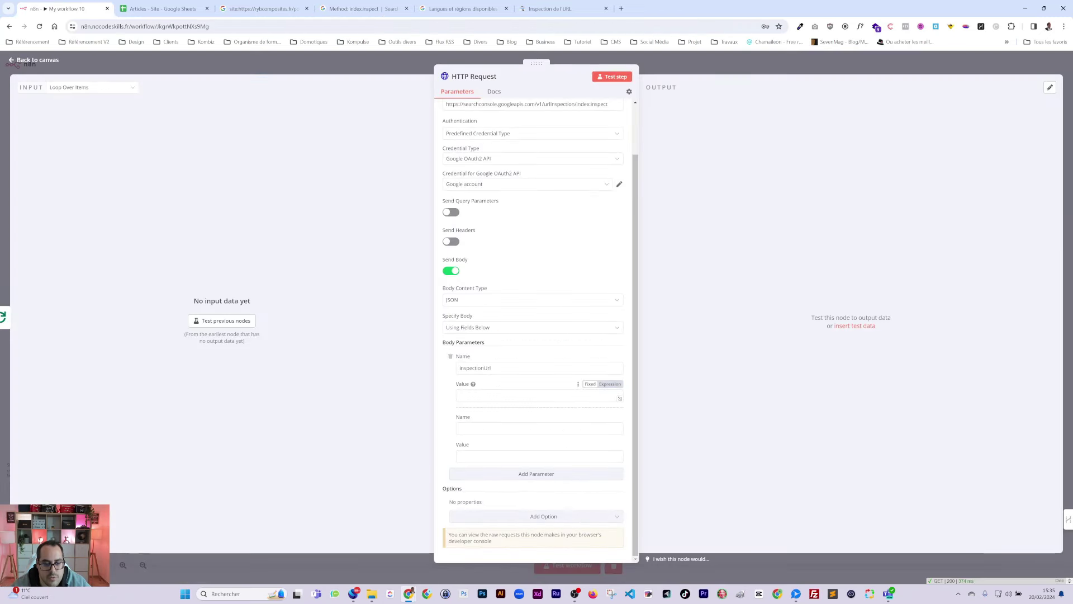
{"action": "left_click", "coordinate": [516, 428]}
{"action": "key", "text": "ctrl+v"}
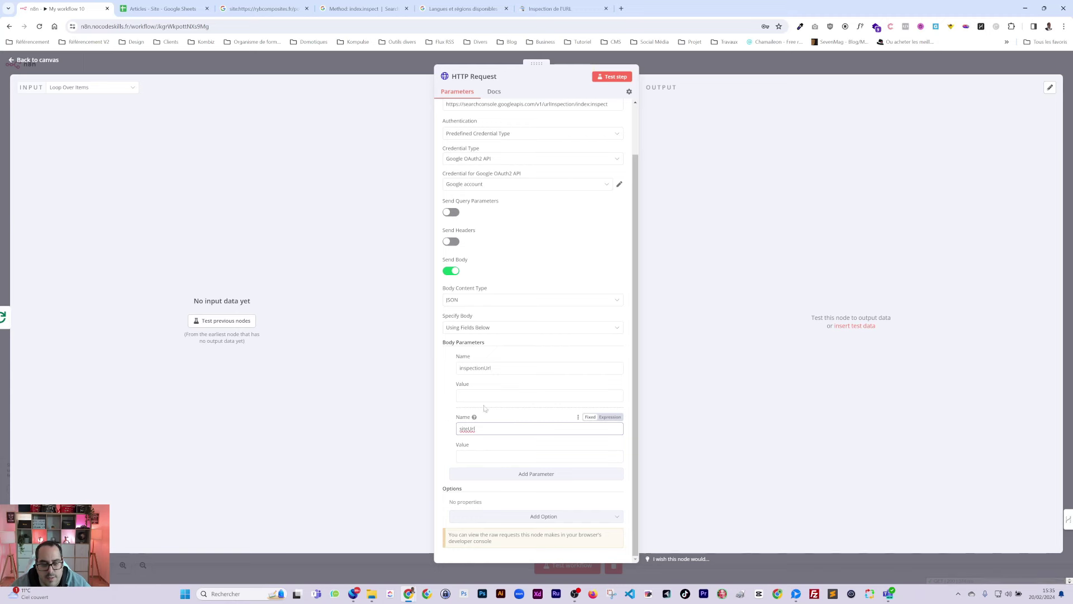
Step: Run the previous nodes for input data and map Url publication into inspectionUrl's value
{"action": "left_click", "coordinate": [484, 395]}
{"action": "left_click", "coordinate": [222, 321]}
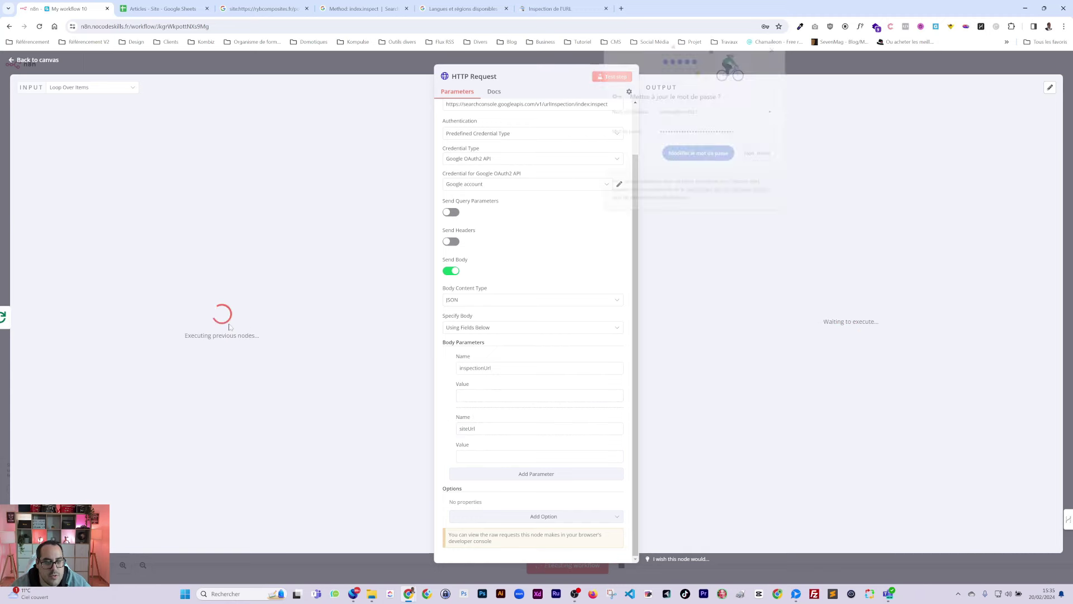
{"action": "left_click", "coordinate": [764, 160]}
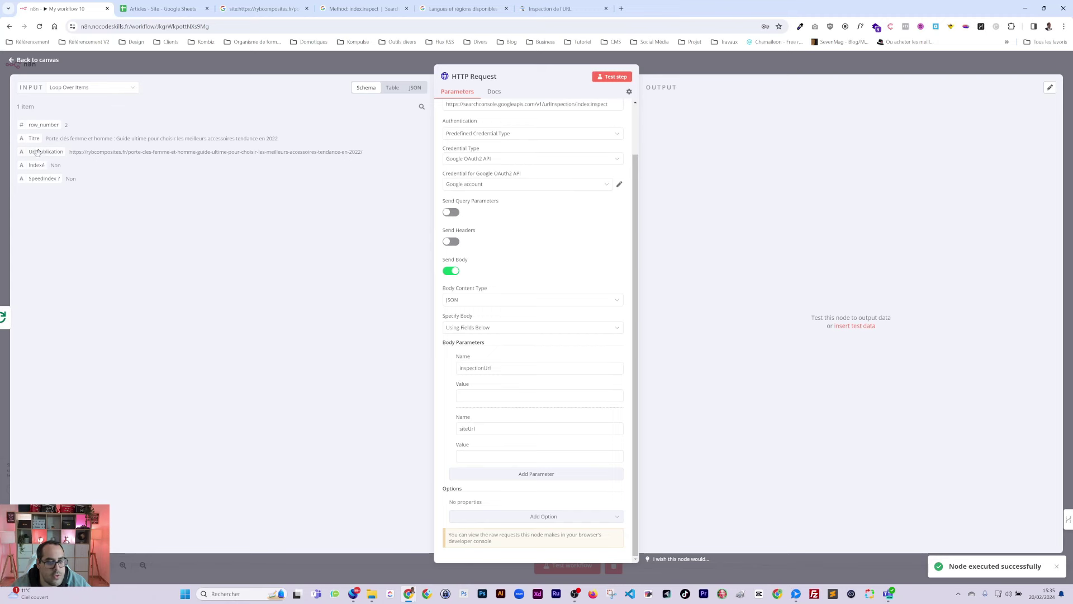
{"action": "left_click_drag", "start_coordinate": [36, 152], "coordinate": [481, 395]}
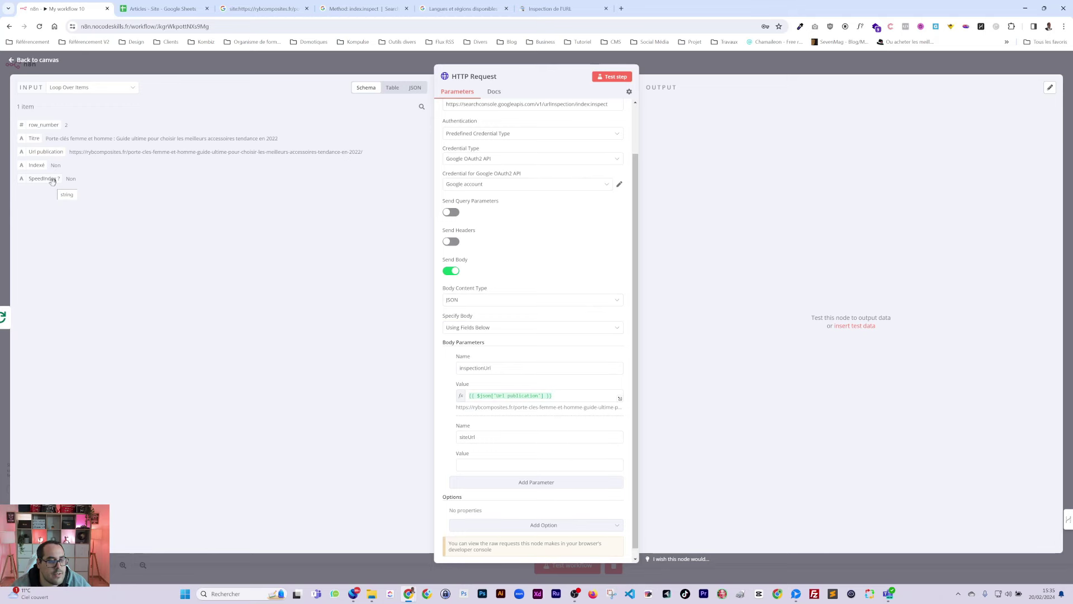
Step: Add the header 'Nom du site - Search' in cell E1 of the Articles - Site sheet
{"action": "left_click", "coordinate": [160, 10]}
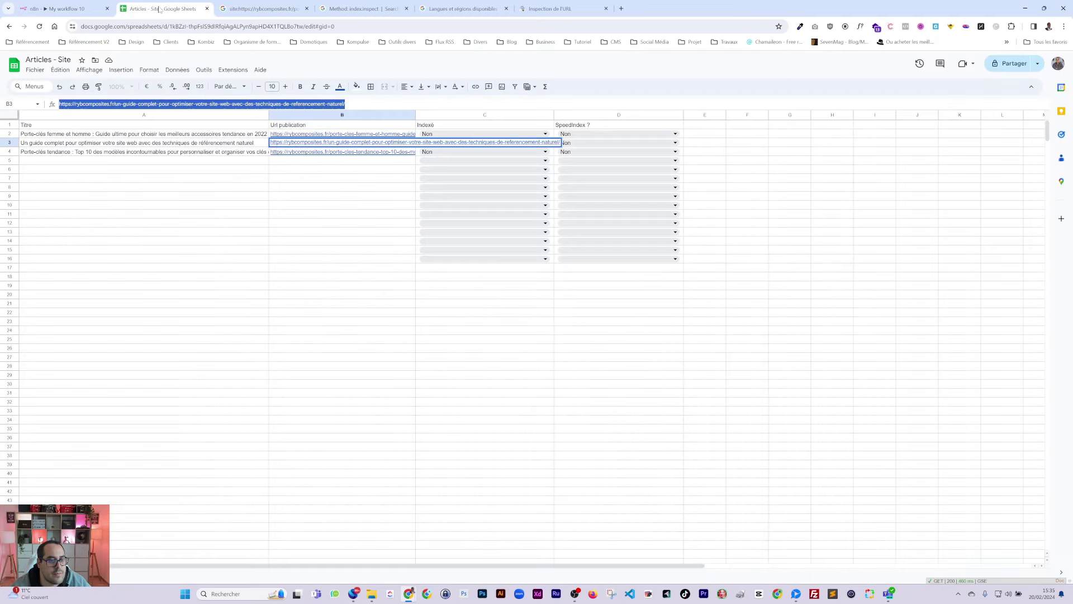
{"action": "left_click", "coordinate": [703, 126]}
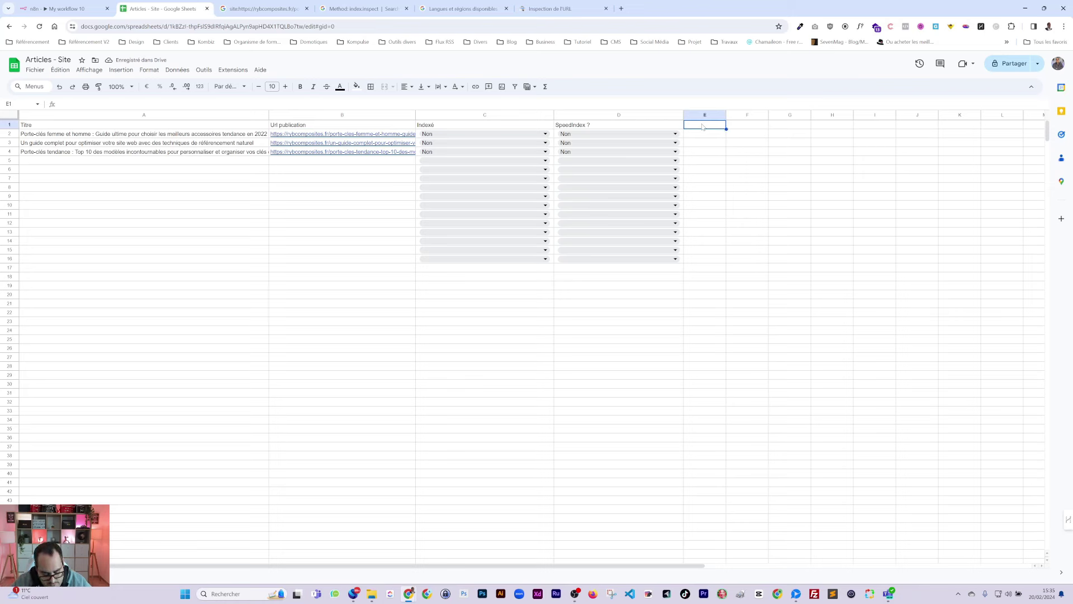
{"action": "type", "text": "Nom du site - Search"}
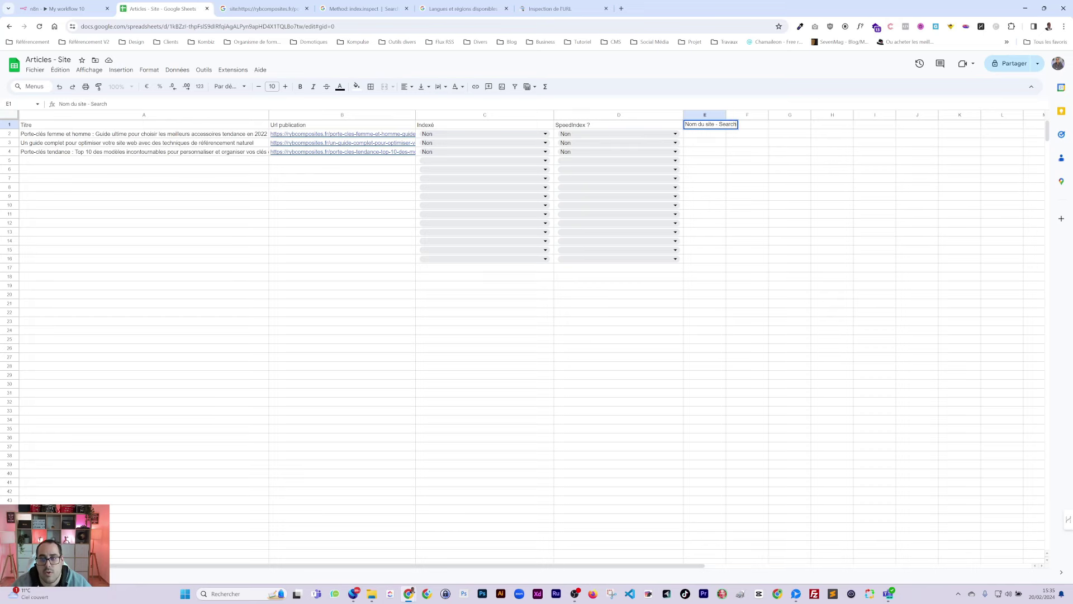
{"action": "key", "text": "Return"}
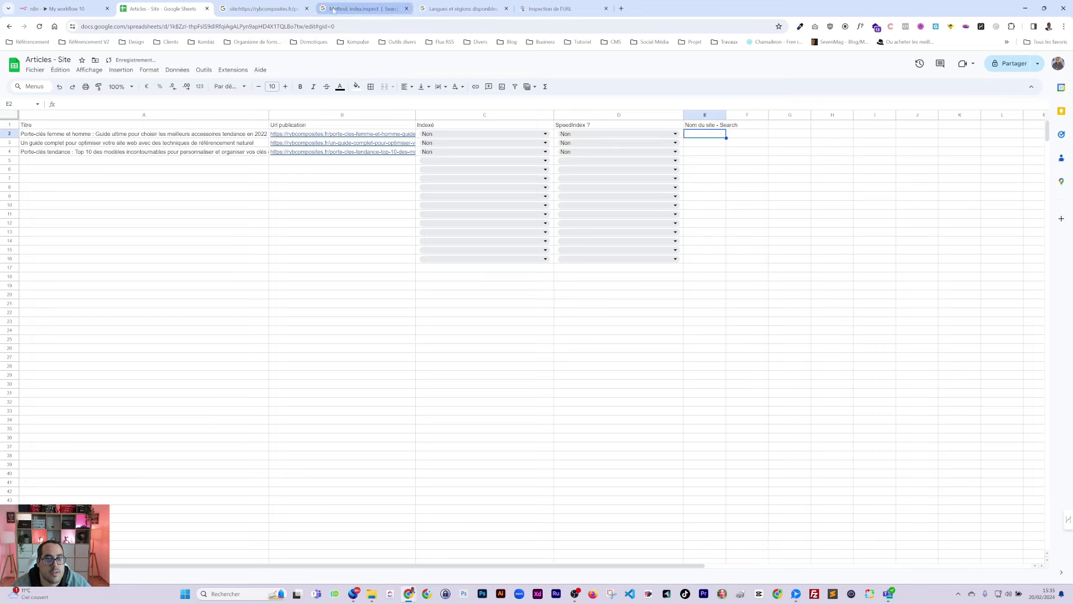
Step: Paste sc-domain:rybcomposites.fr into E2, fill it down to E4, and autofit column E
{"action": "left_click", "coordinate": [353, 9]}
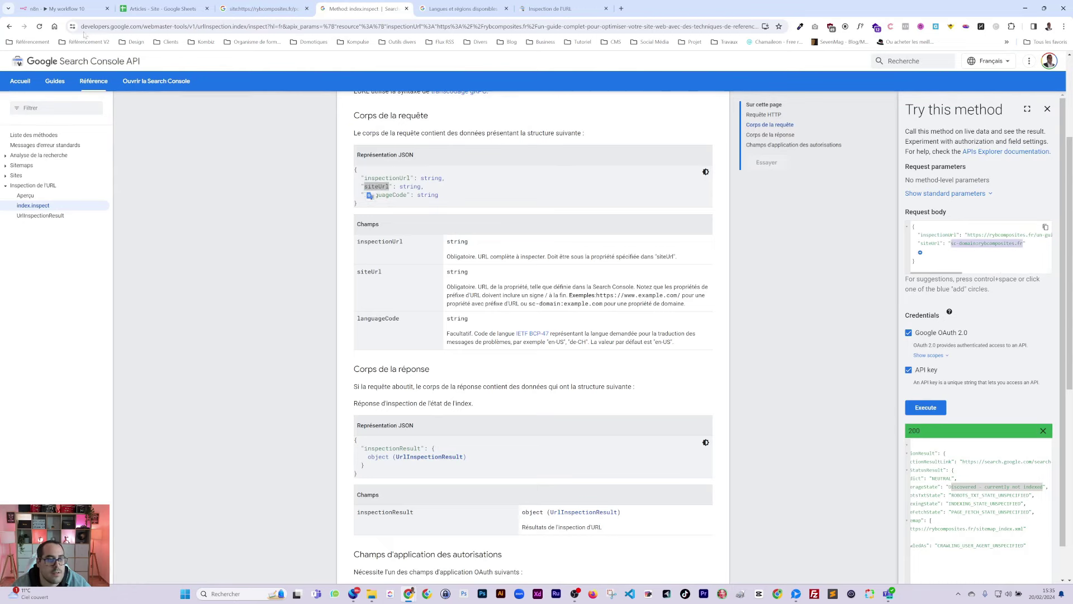
{"action": "left_click", "coordinate": [62, 8]}
{"action": "left_click", "coordinate": [175, 10]}
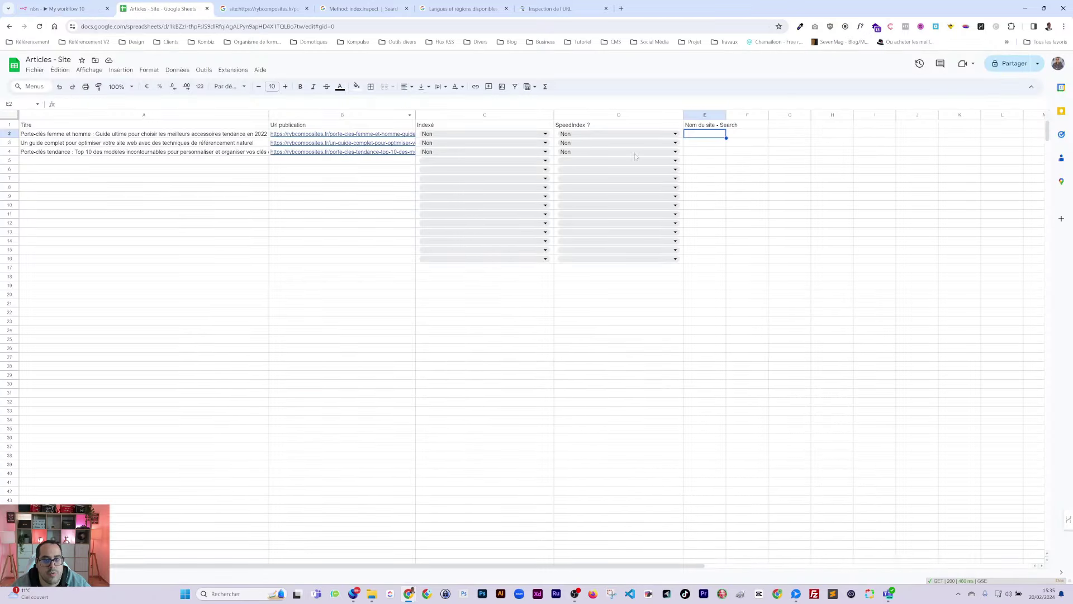
{"action": "type", "text": "sc-domain:rybcomposites.fr"}
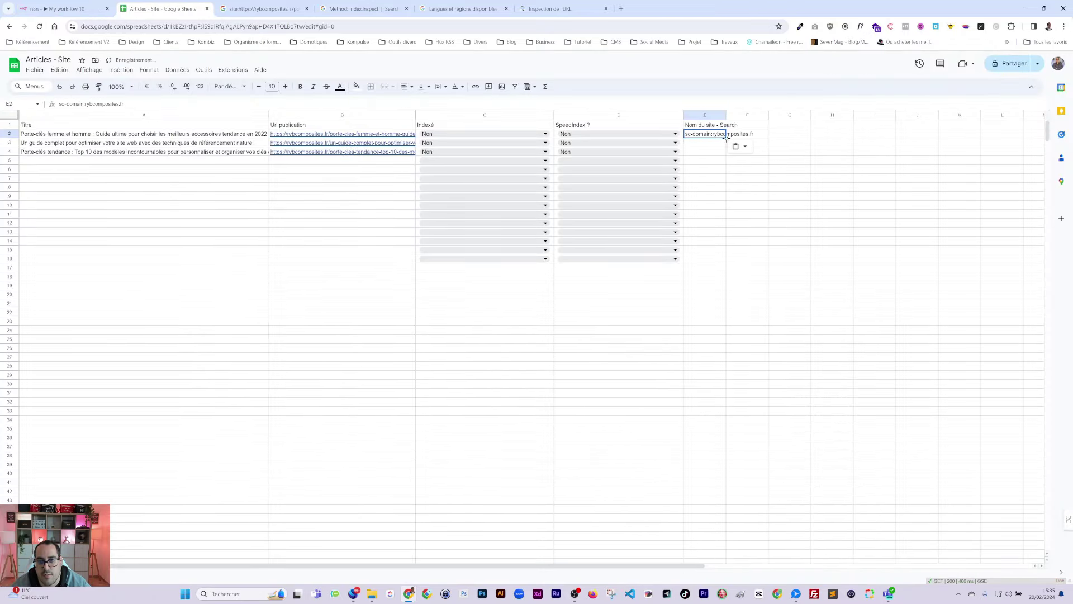
{"action": "left_click_drag", "start_coordinate": [726, 146], "coordinate": [726, 156]}
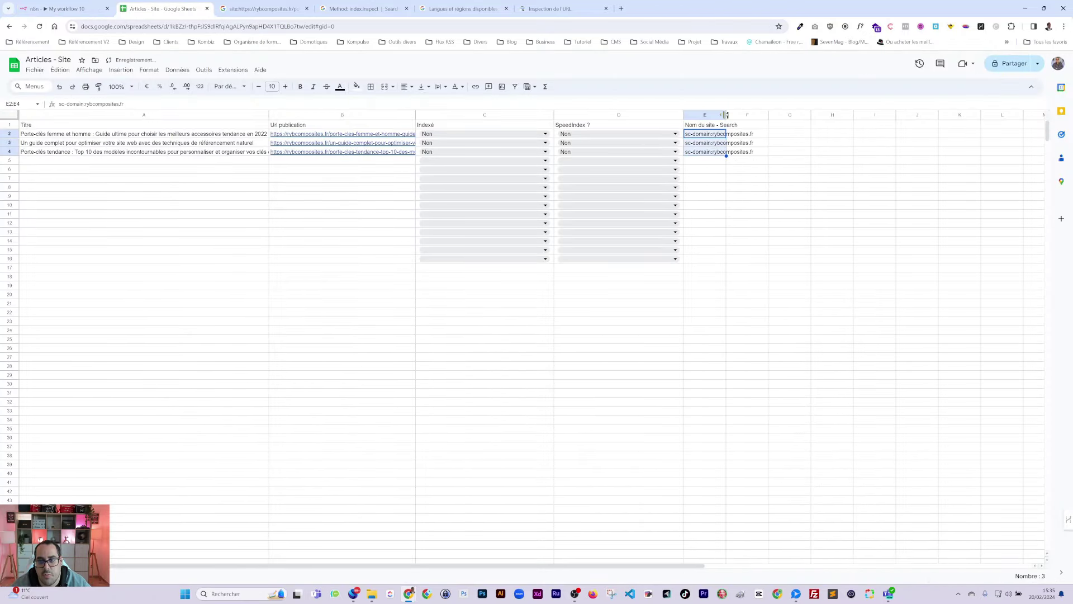
{"action": "double_click", "coordinate": [726, 114]}
Step: Run a workflow test and connect the loop output to HTTP Request
{"action": "left_click", "coordinate": [64, 8]}
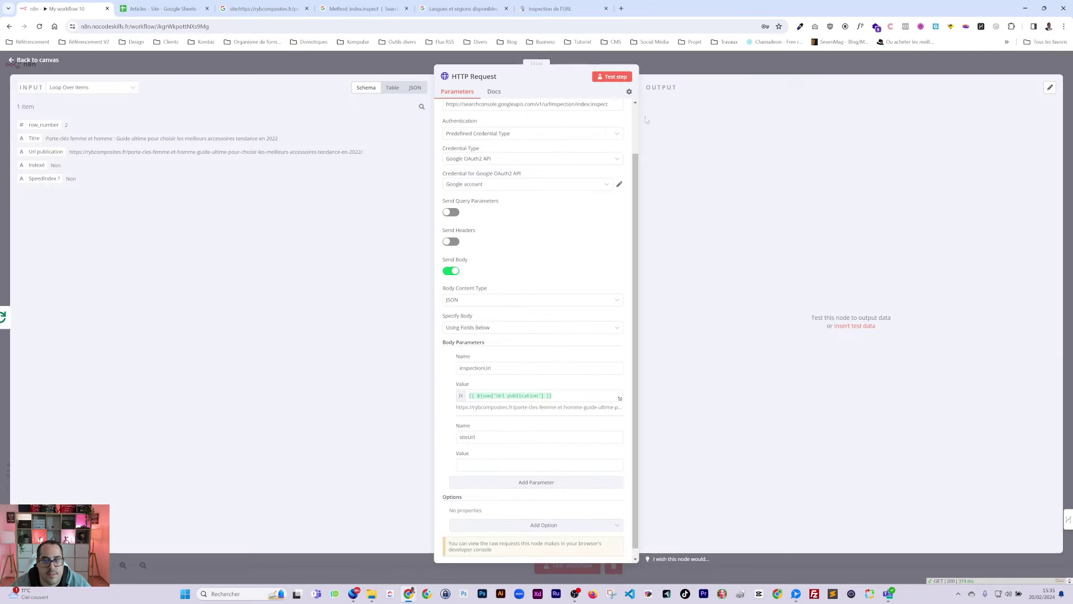
{"action": "left_click", "coordinate": [696, 55]}
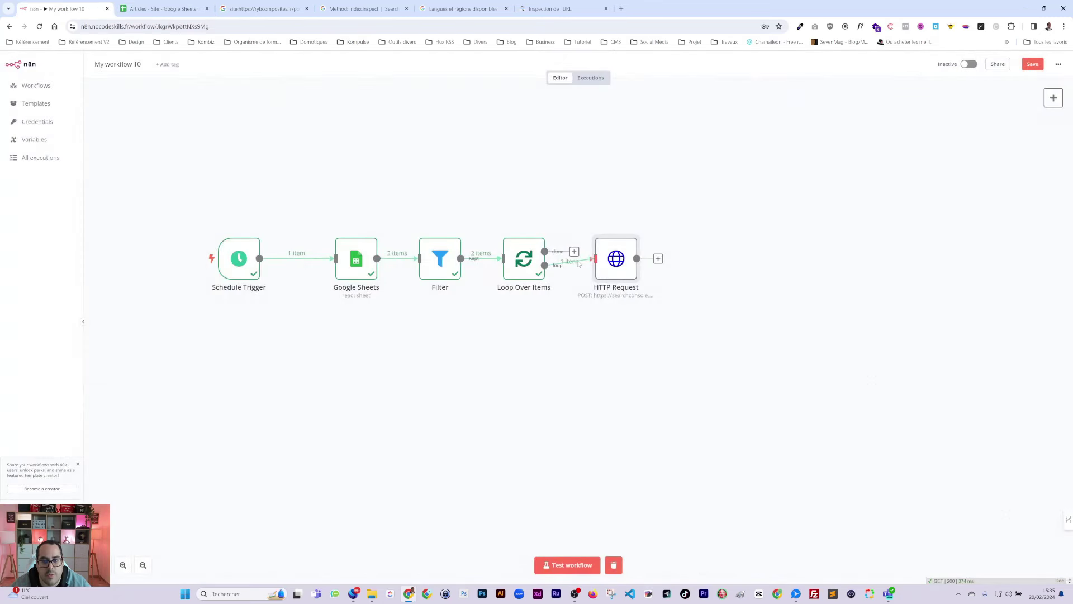
{"action": "left_click", "coordinate": [571, 565]}
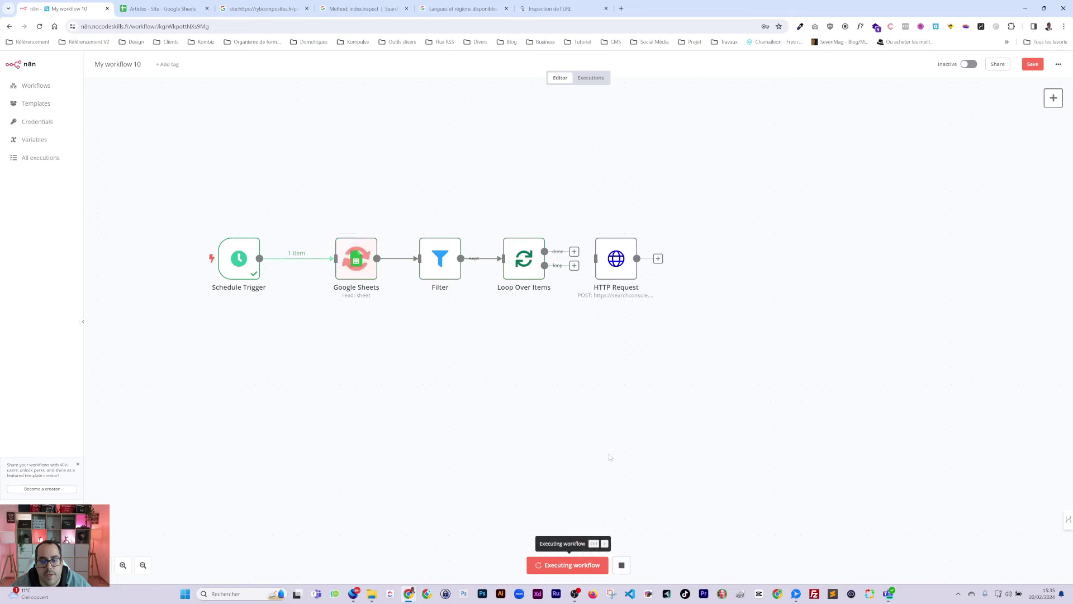
{"action": "left_click_drag", "start_coordinate": [575, 265], "coordinate": [607, 277]}
Step: Map Nom du site - Search into siteUrl and test the step, returning 'Submitted and indexed'
{"action": "left_click", "coordinate": [608, 278]}
{"action": "double_click", "coordinate": [608, 278]}
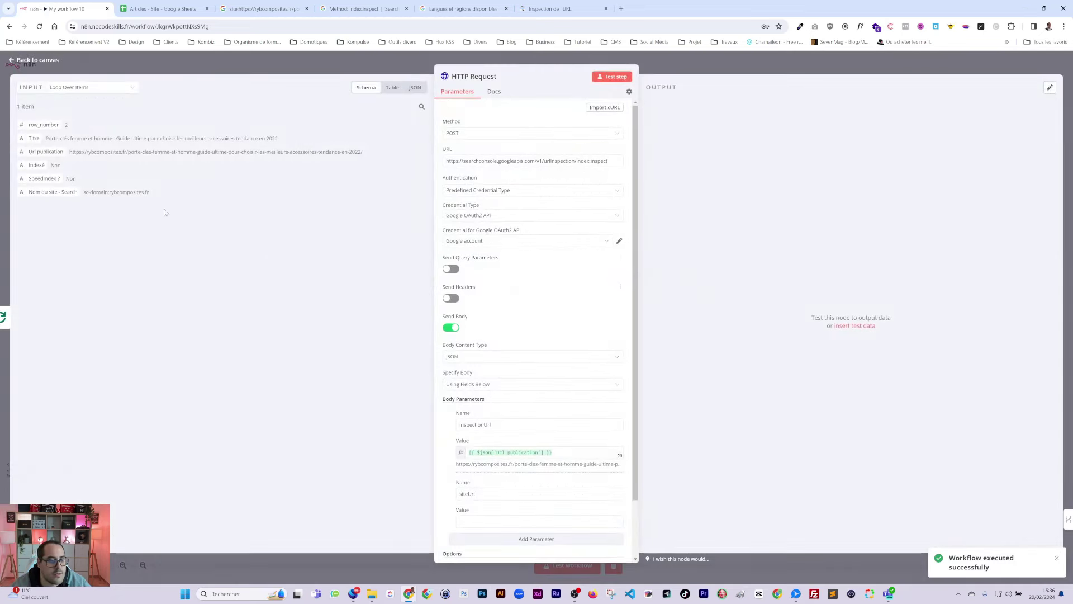
{"action": "scroll", "coordinate": [461, 424], "scroll_direction": "down", "scroll_amount": 1}
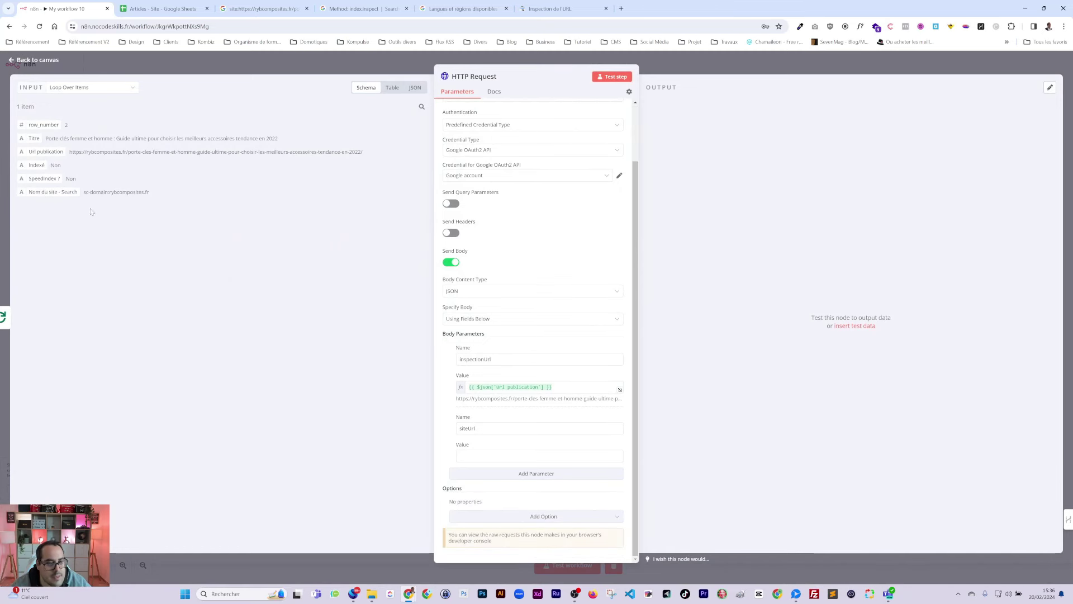
{"action": "left_click_drag", "start_coordinate": [65, 193], "coordinate": [491, 457]}
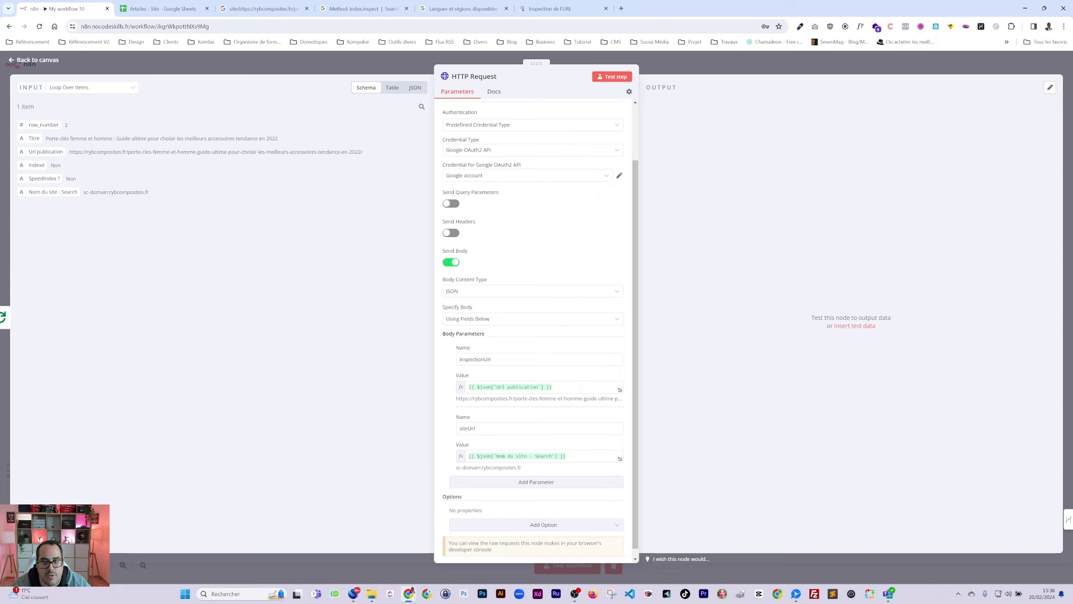
{"action": "left_click", "coordinate": [617, 77]}
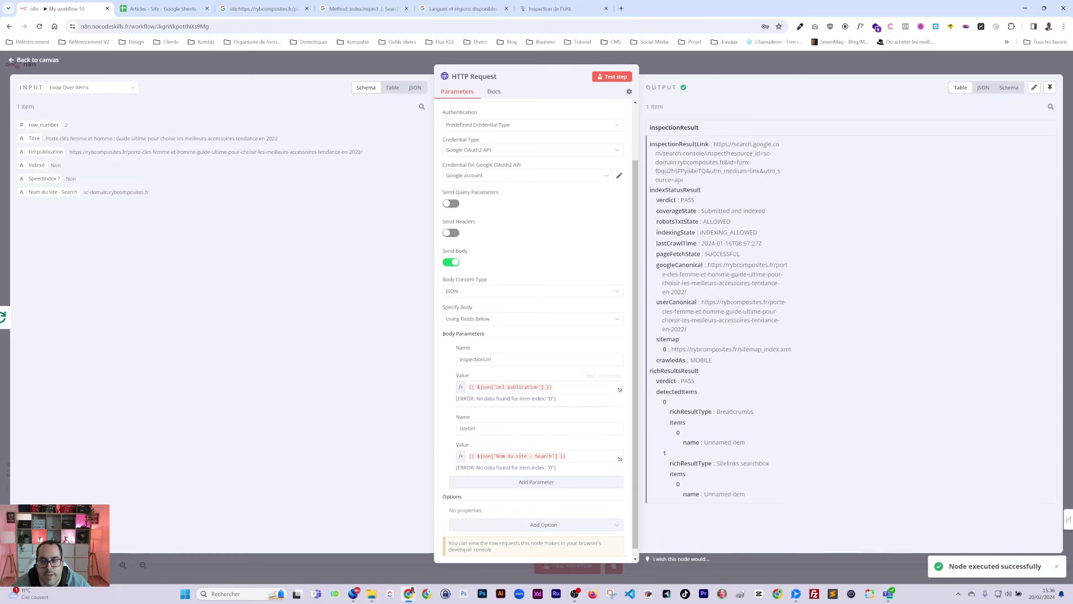
{"action": "left_click_drag", "start_coordinate": [702, 213], "coordinate": [776, 213]}
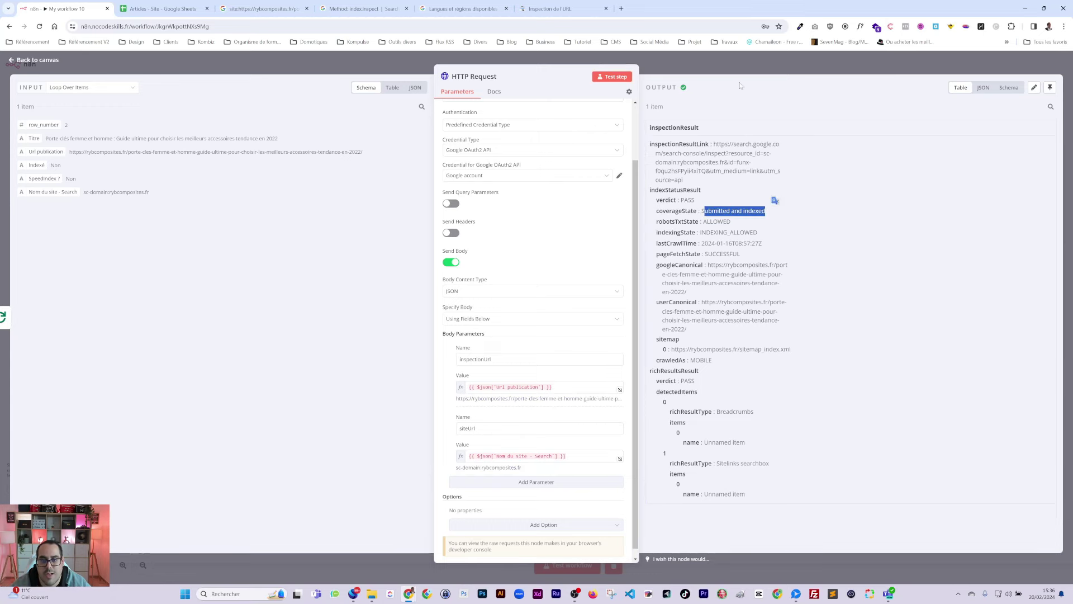
Step: Duplicate the Google Sheets node as Google Sheets1 and connect it after HTTP Request
{"action": "left_click", "coordinate": [727, 62]}
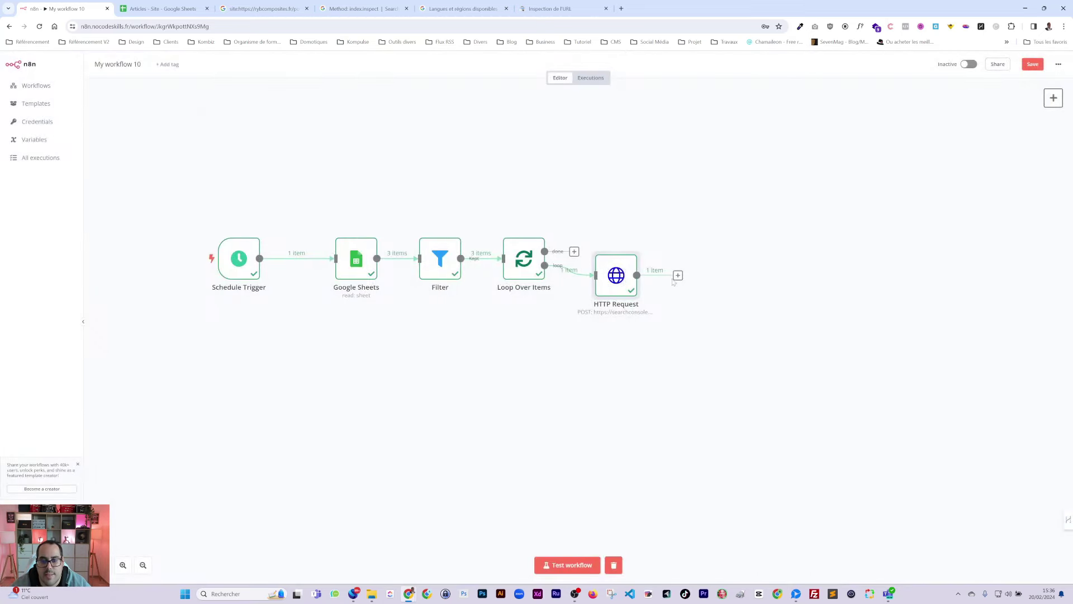
{"action": "left_click_drag", "start_coordinate": [621, 282], "coordinate": [629, 299]}
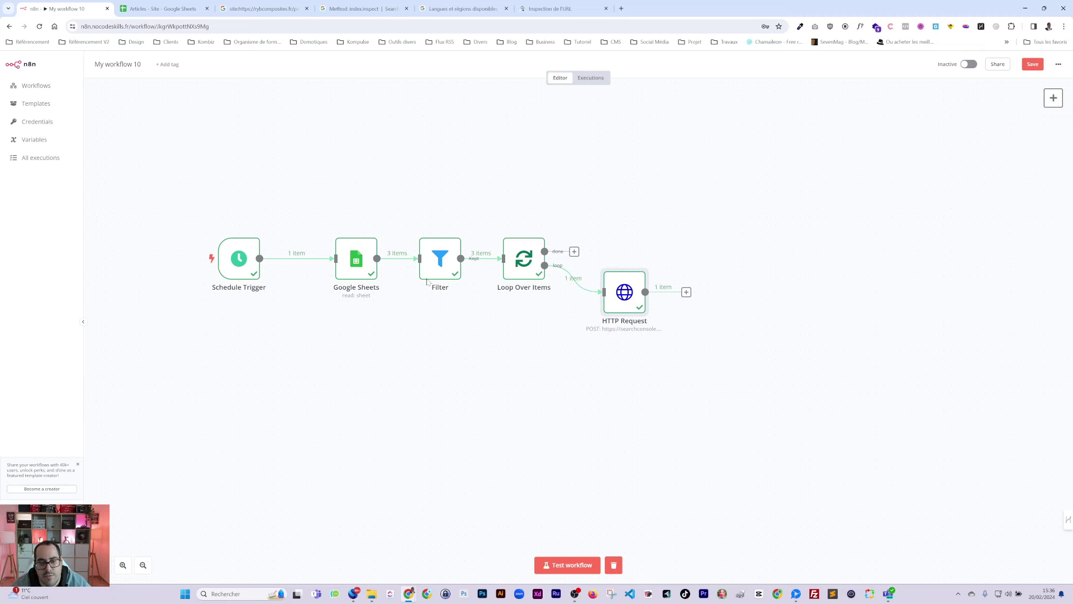
{"action": "left_click", "coordinate": [362, 267]}
{"action": "key", "text": "ctrl+c"}
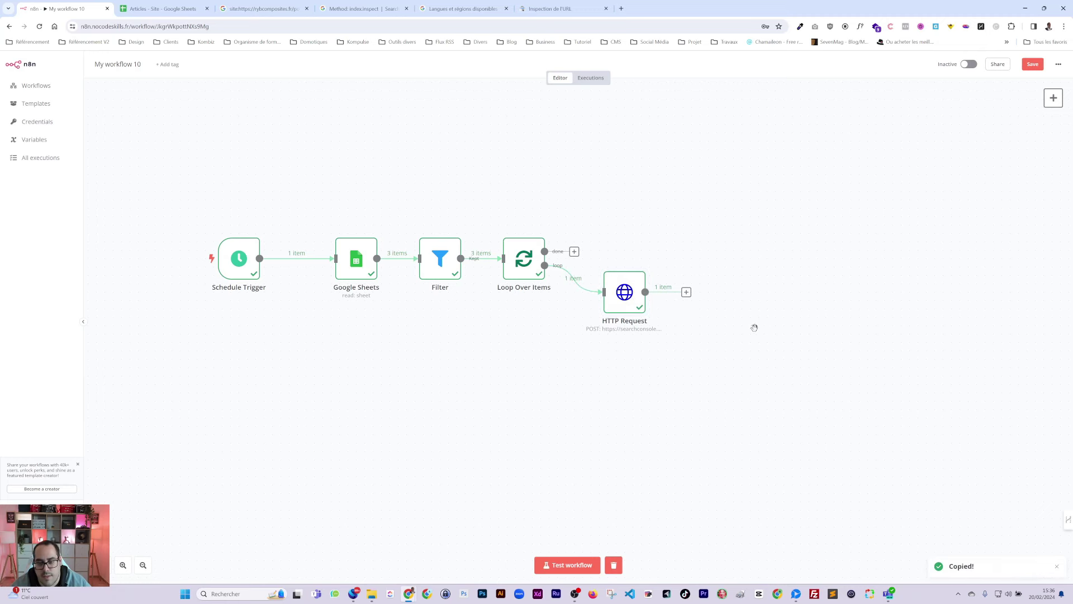
{"action": "key", "text": "ctrl+v"}
{"action": "left_click_drag", "start_coordinate": [699, 341], "coordinate": [725, 324]}
{"action": "left_click_drag", "start_coordinate": [646, 292], "coordinate": [728, 320]}
{"action": "double_click", "coordinate": [731, 324]}
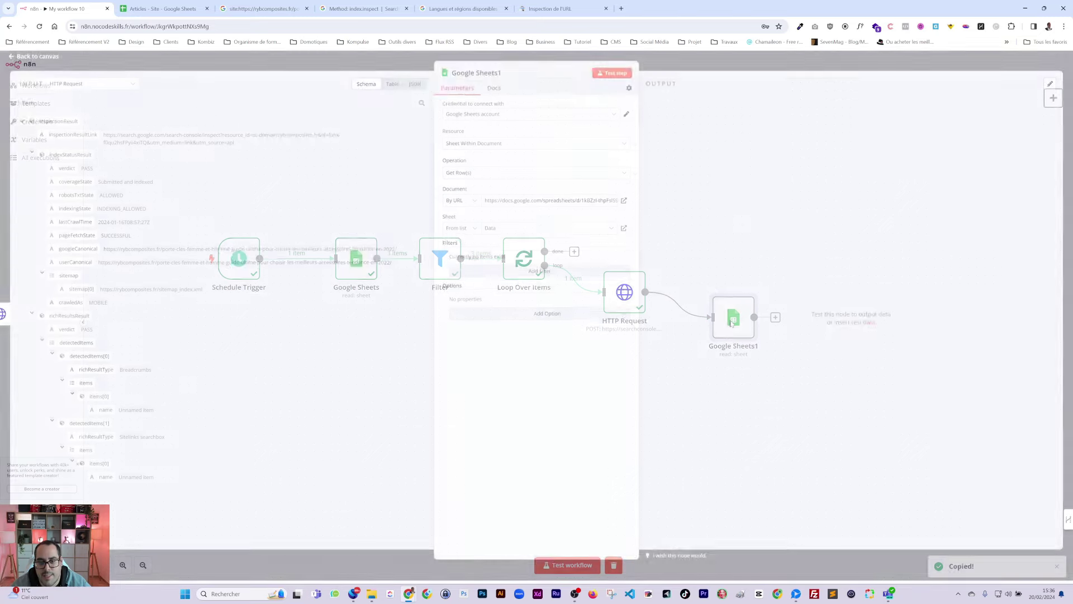
Step: Set Google Sheets1 to Update Row, matching on row_number
{"action": "left_click", "coordinate": [472, 178]}
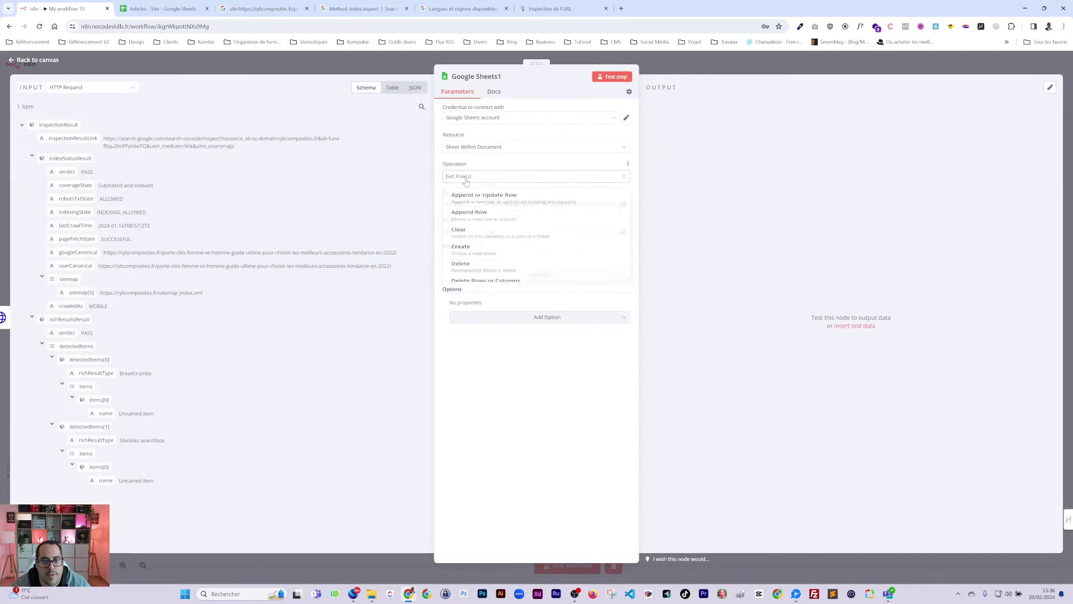
{"action": "scroll", "coordinate": [537, 251], "scroll_direction": "down", "scroll_amount": 3}
{"action": "left_click", "coordinate": [544, 286]}
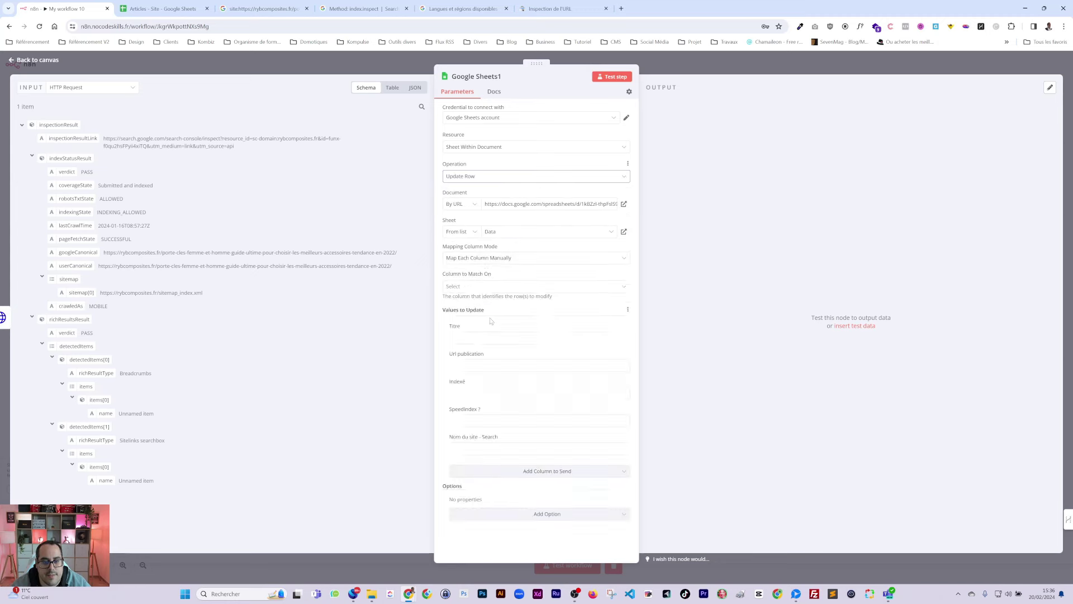
{"action": "left_click", "coordinate": [480, 287]}
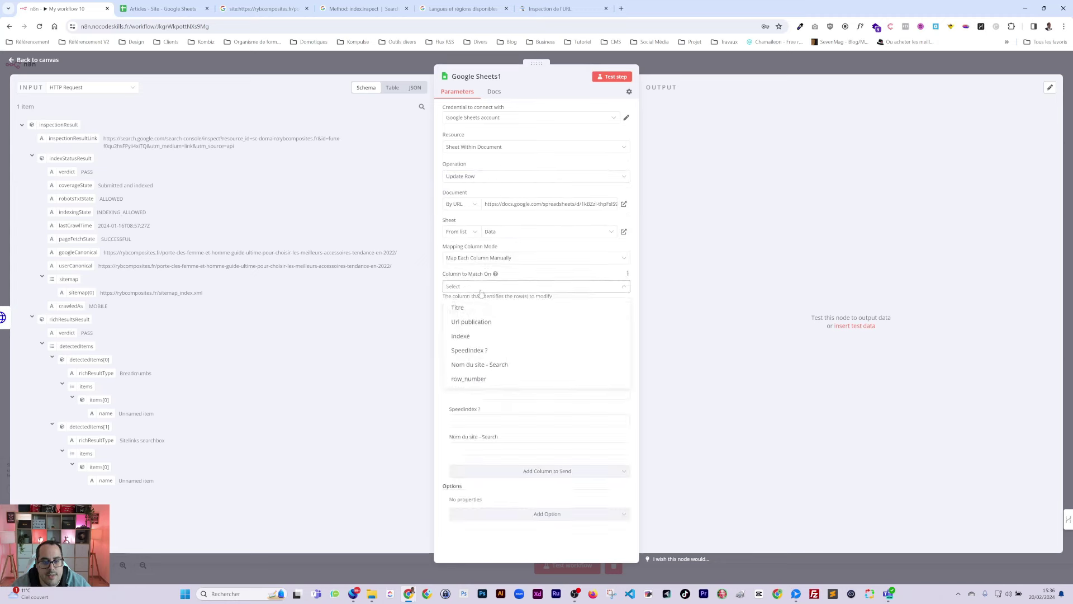
{"action": "left_click", "coordinate": [458, 379]}
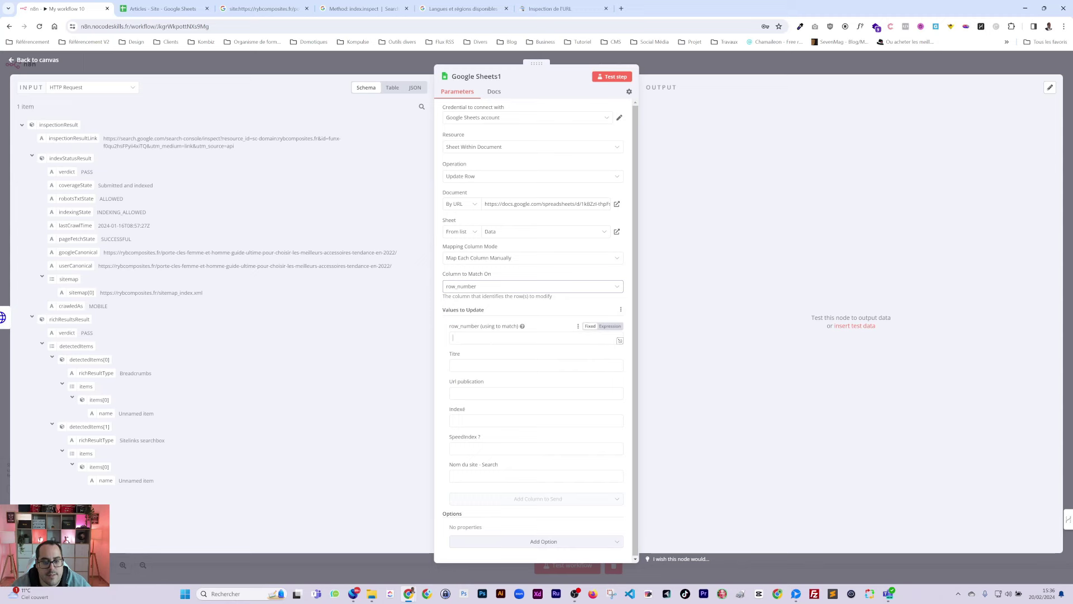
Step: Map row_number from Loop Over Items into the match value and correct the expression
{"action": "left_click", "coordinate": [92, 87]}
{"action": "left_click", "coordinate": [73, 112]}
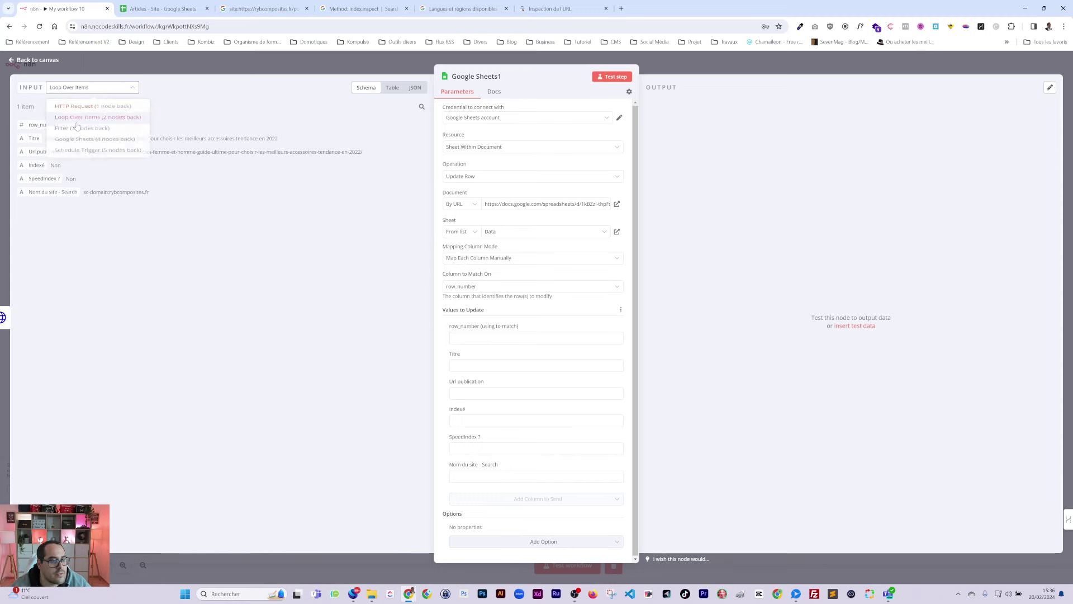
{"action": "left_click_drag", "start_coordinate": [44, 125], "coordinate": [478, 338]}
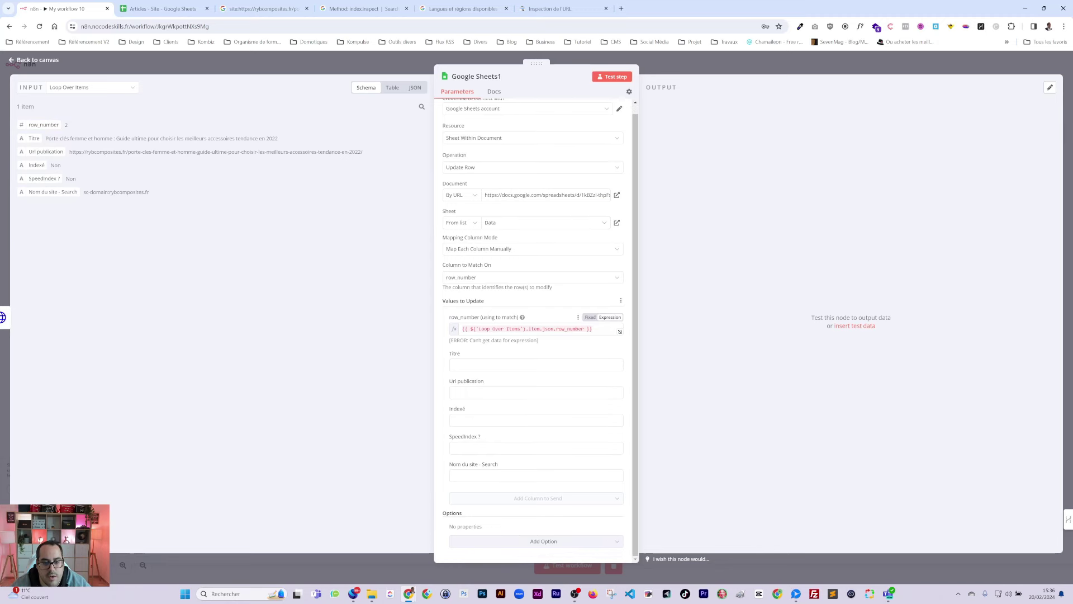
{"action": "left_click", "coordinate": [88, 89]}
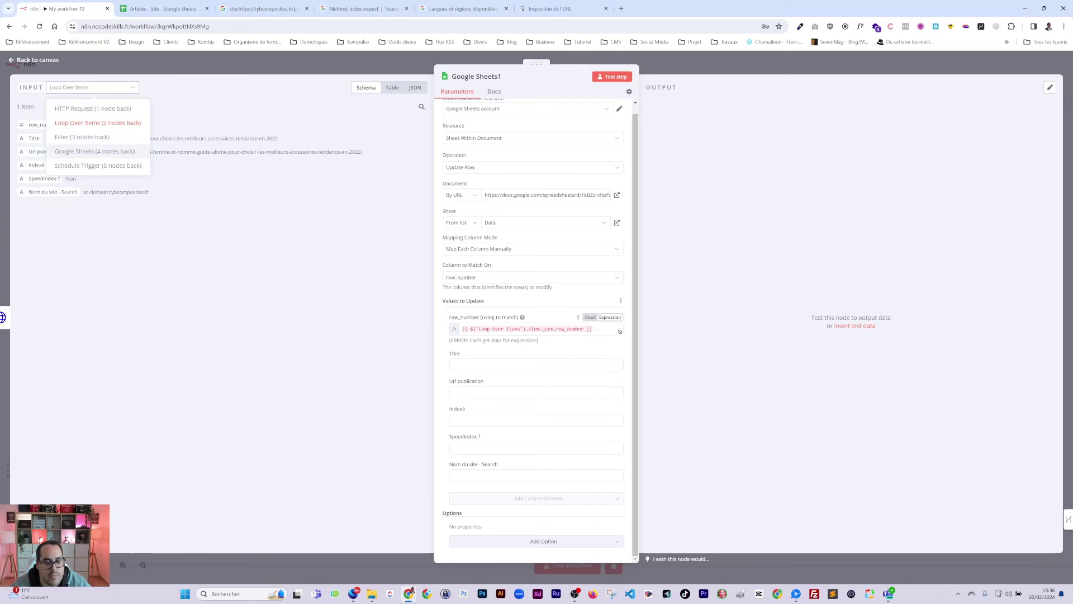
{"action": "left_click", "coordinate": [536, 328]}
{"action": "key", "text": "BackSpace"}
{"action": "key", "text": "BackSpace"}
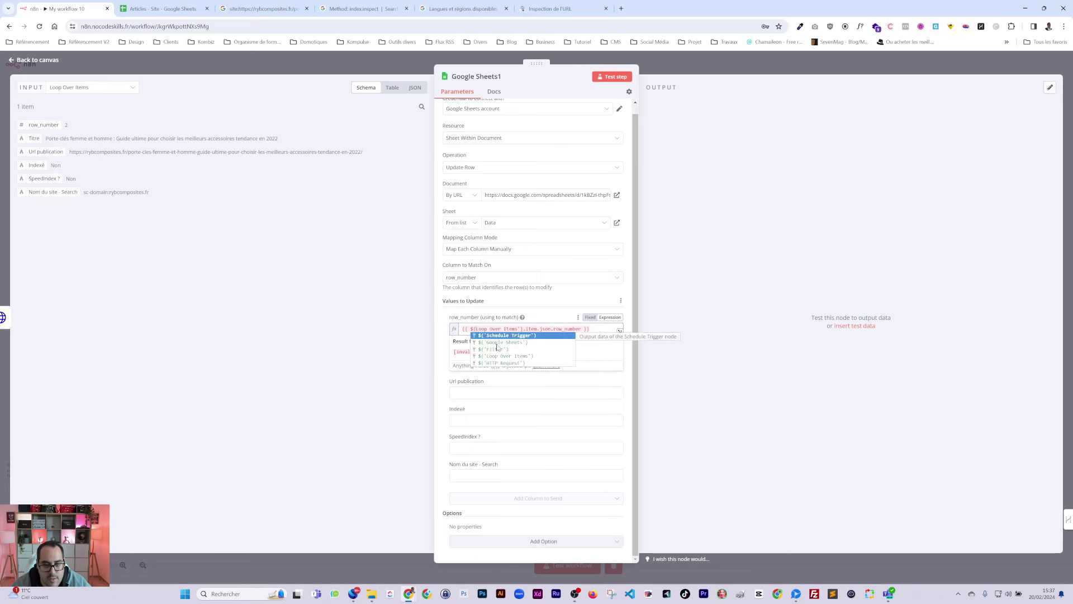
{"action": "type", "text": "node"}
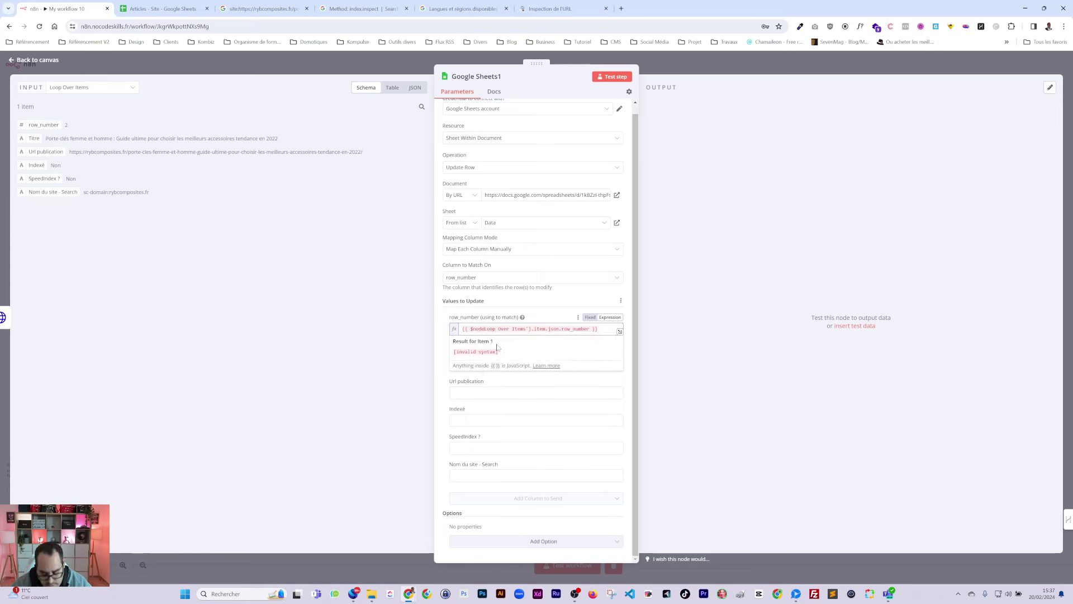
{"action": "type", "text": "[\""}
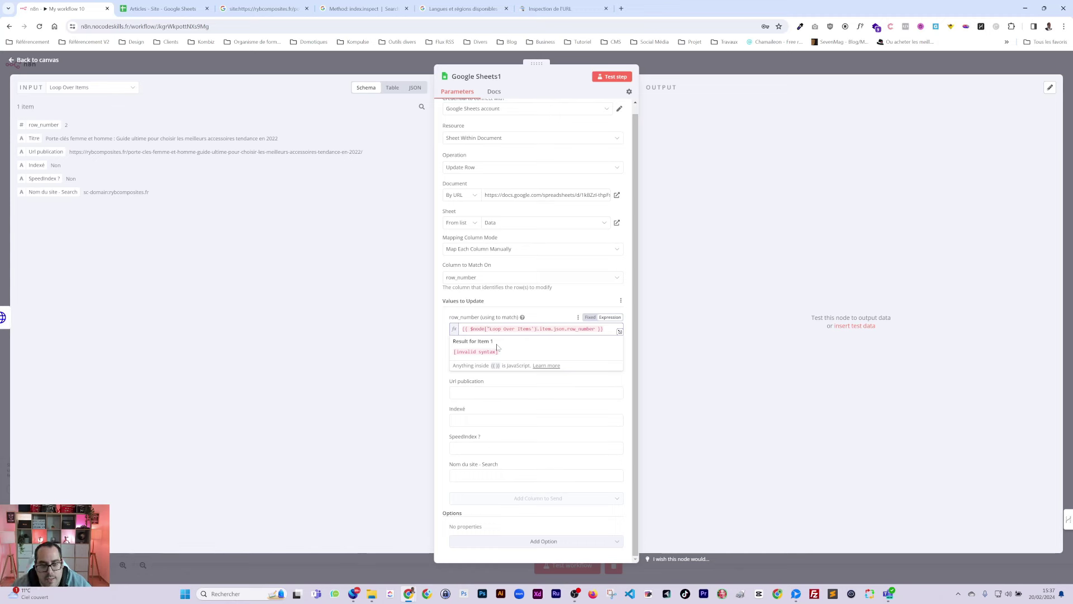
{"action": "key", "text": "Delete"}
{"action": "key", "text": "Delete"}
{"action": "key", "text": "Delete"}
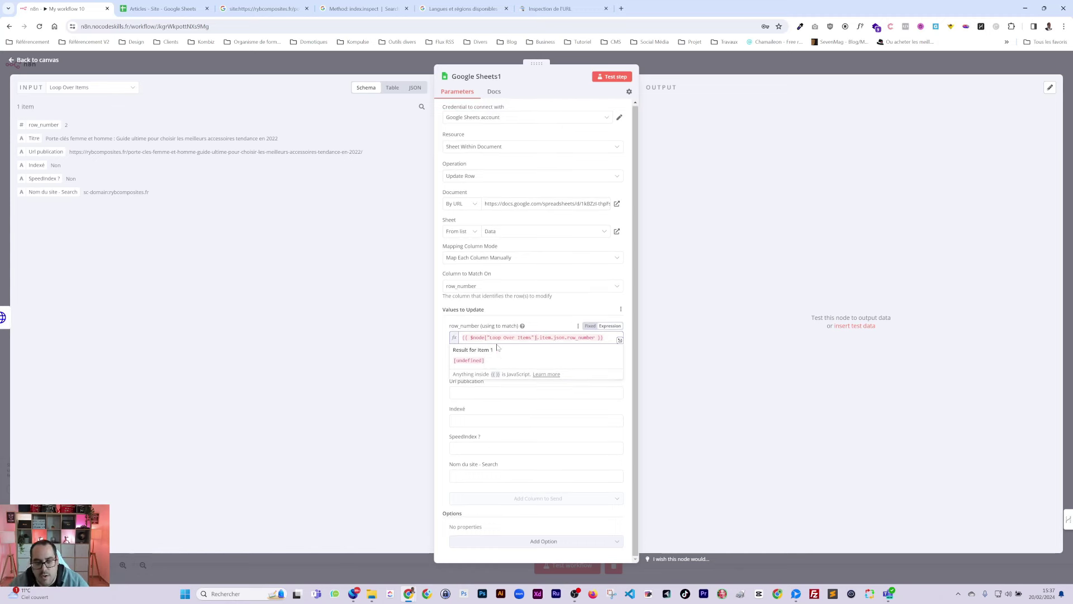
{"action": "key", "text": "Delete"}
{"action": "key", "text": "Delete"}
{"action": "key", "text": "Delete"}
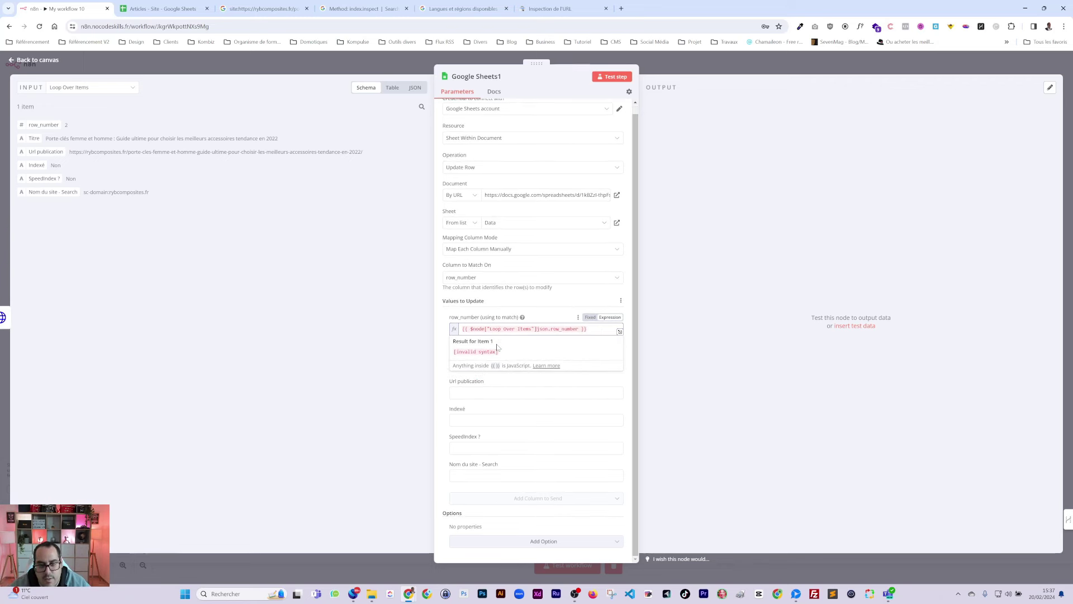
{"action": "left_click", "coordinate": [541, 311]}
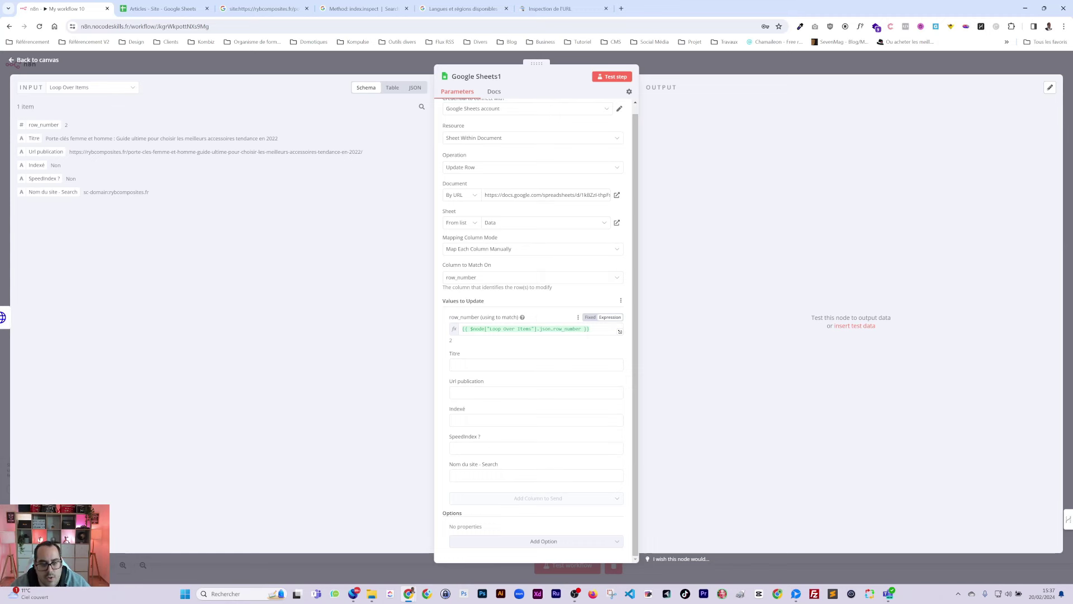
{"action": "double_click", "coordinate": [545, 328]}
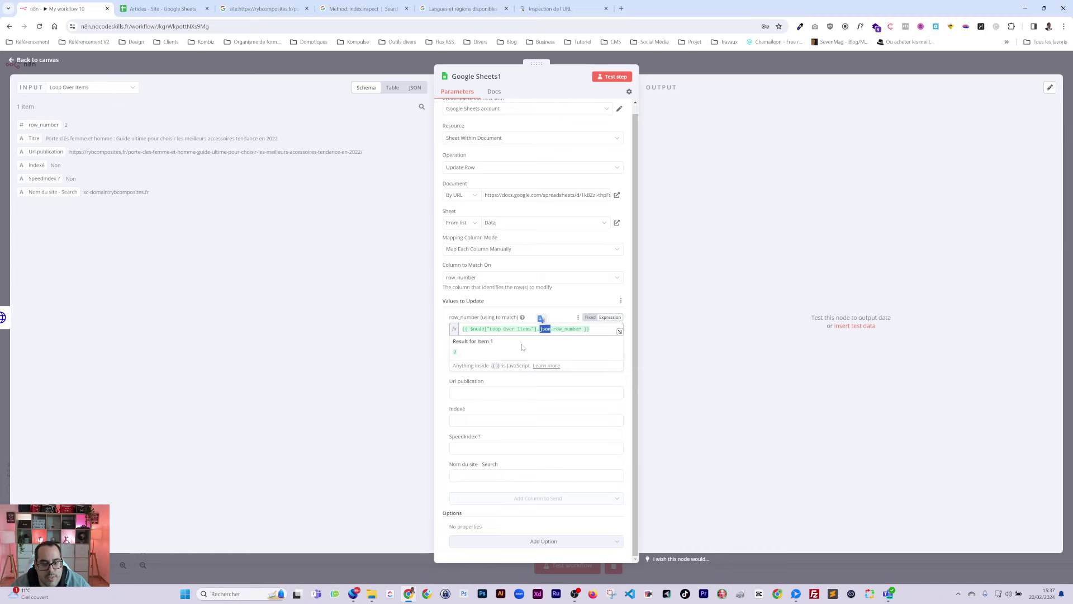
Step: Remove the Titre, Url publication, SpeedIndex ? and Nom du site - Search fields, keeping Indexé
{"action": "left_click", "coordinate": [443, 362]}
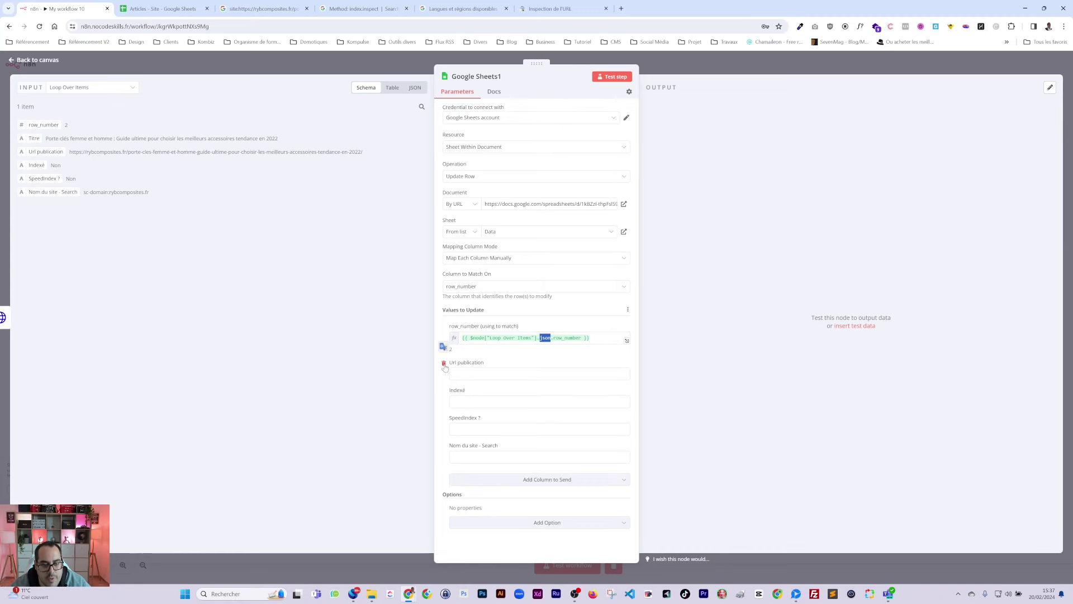
{"action": "left_click", "coordinate": [444, 363]}
{"action": "left_click", "coordinate": [443, 391]}
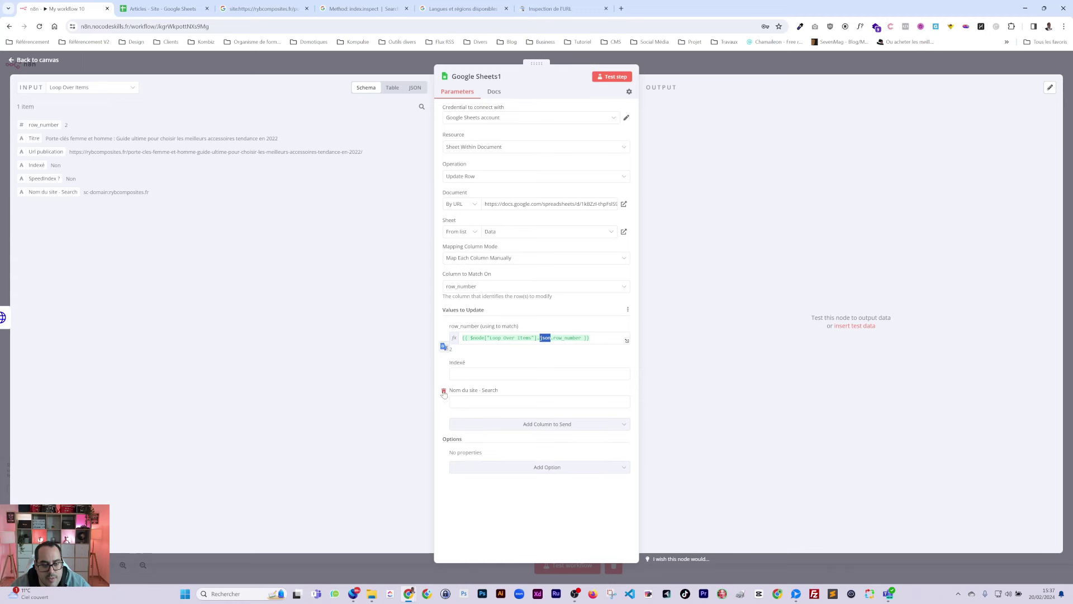
{"action": "left_click", "coordinate": [444, 391]}
{"action": "left_click", "coordinate": [454, 375]}
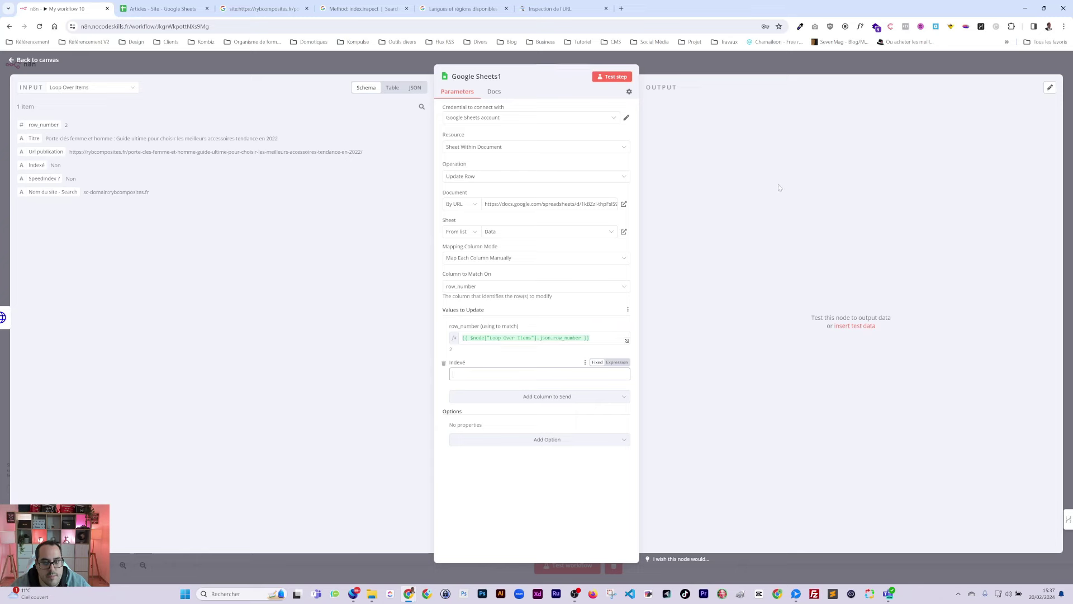
Step: Insert an If node checking whether coverageState equals 'Submitted and indexed'
{"action": "key", "text": "Escape"}
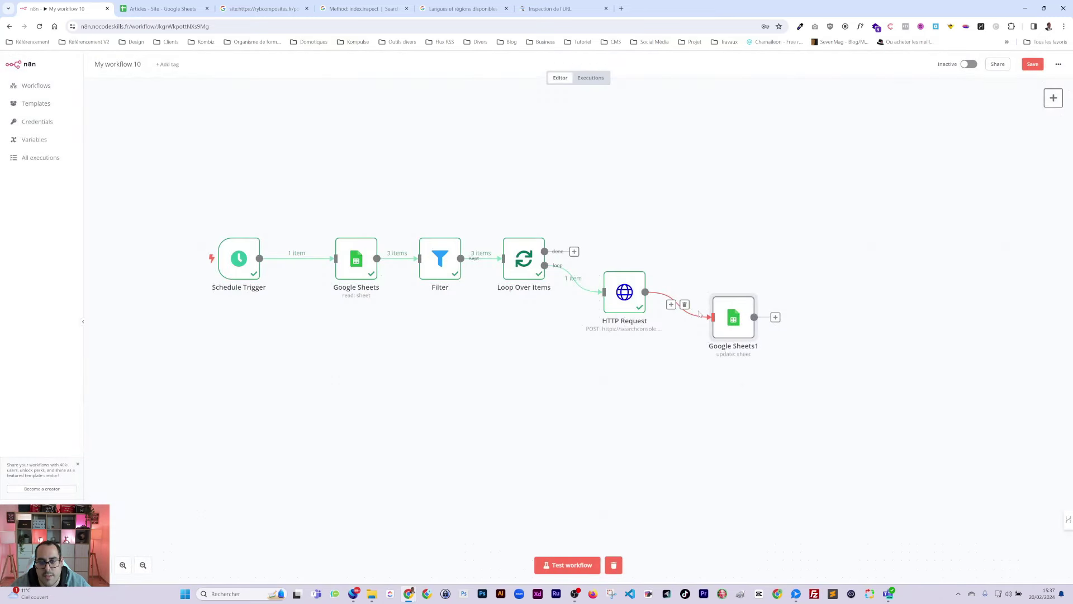
{"action": "left_click", "coordinate": [833, 300]}
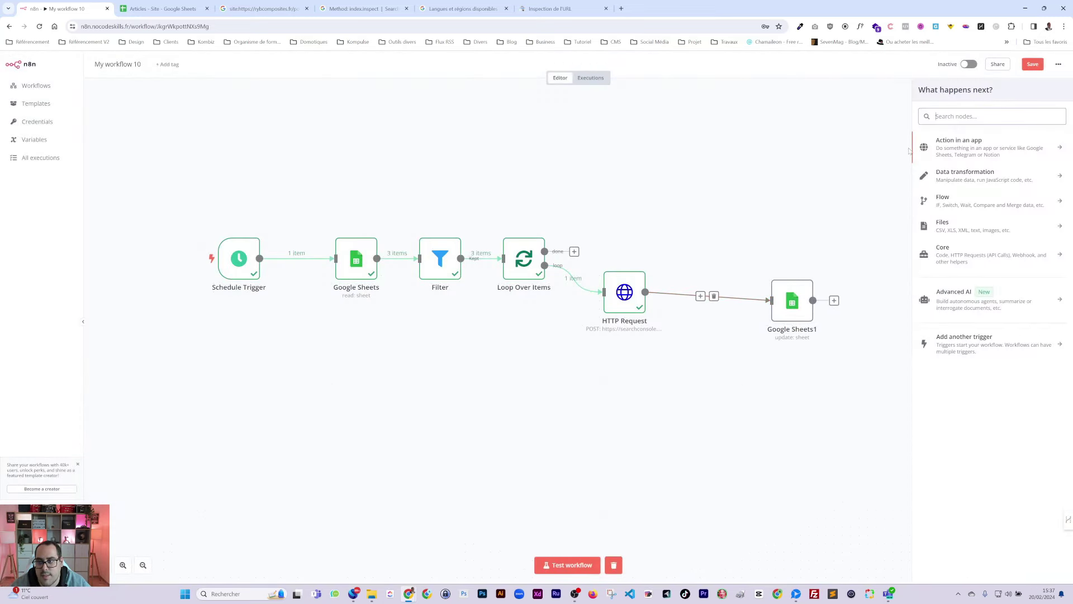
{"action": "type", "text": "if"}
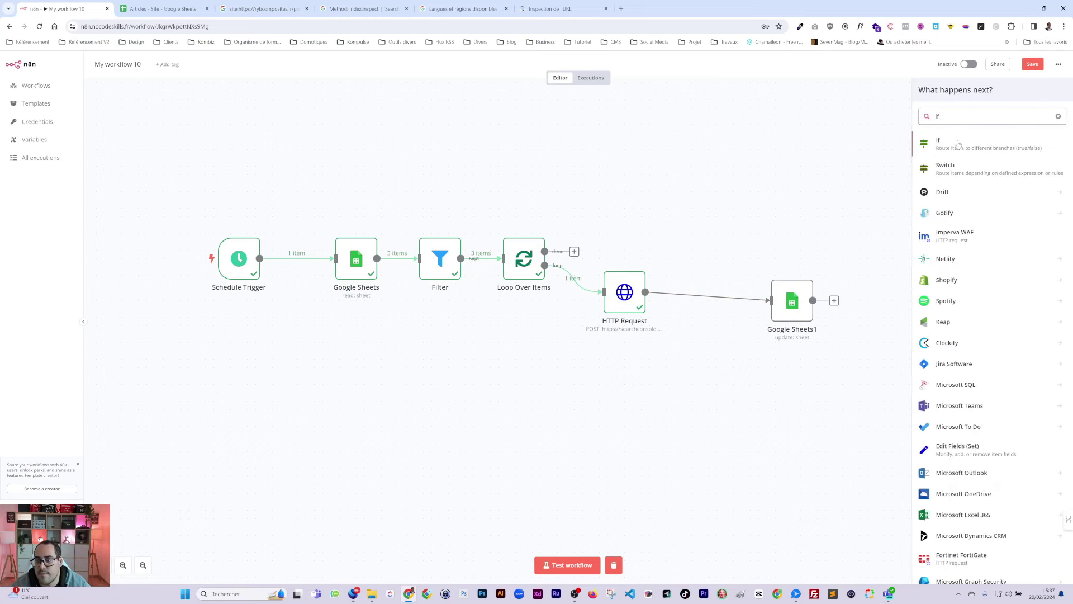
{"action": "left_click", "coordinate": [957, 144]}
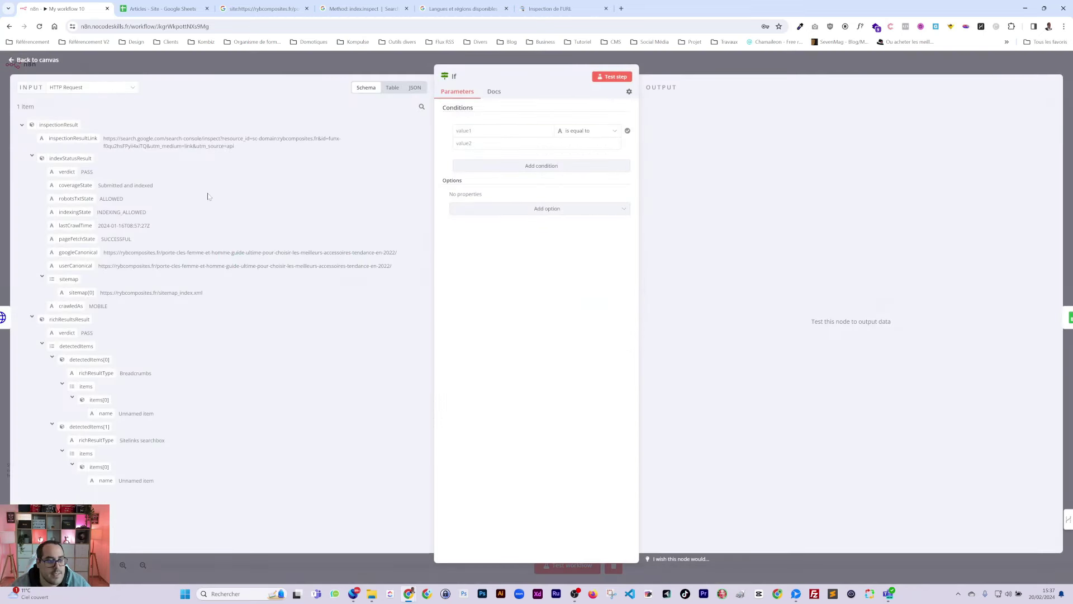
{"action": "left_click_drag", "start_coordinate": [76, 185], "coordinate": [482, 140]}
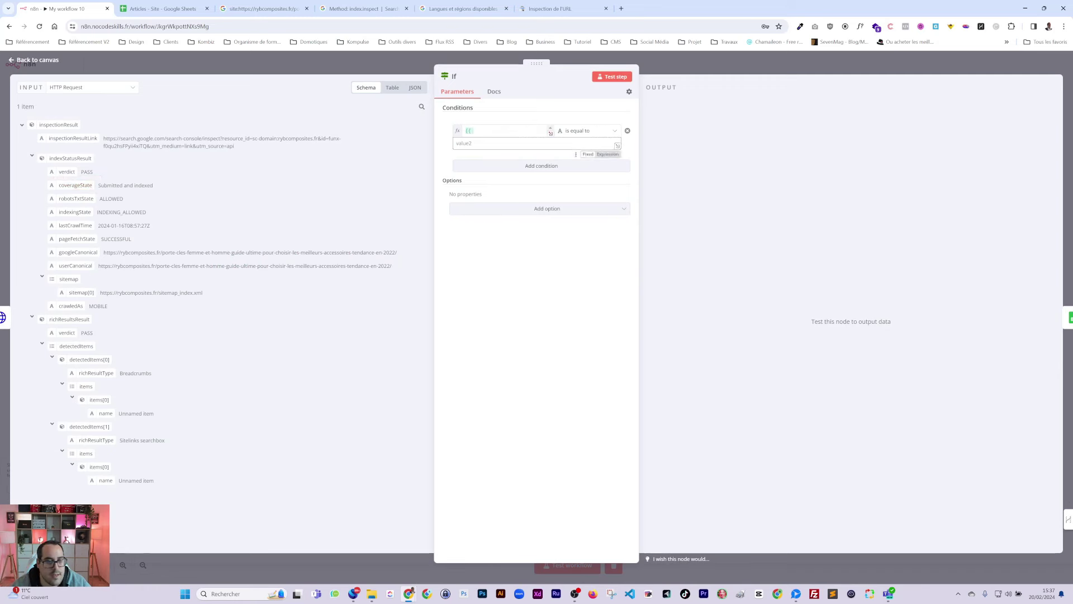
{"action": "left_click", "coordinate": [393, 88]}
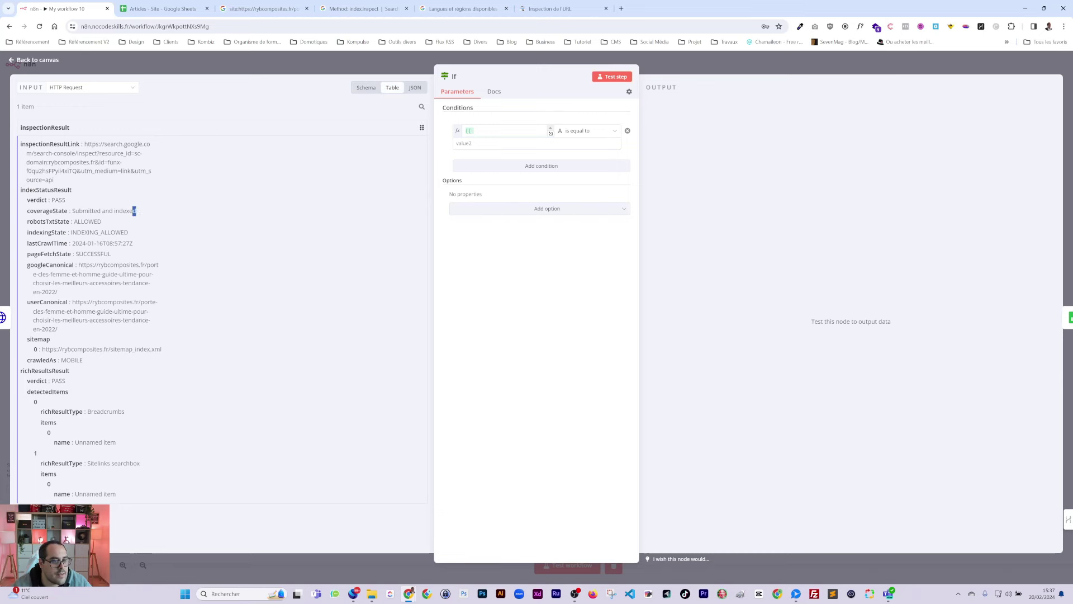
{"action": "left_click_drag", "start_coordinate": [134, 211], "coordinate": [483, 144]}
{"action": "key", "text": "ctrl+c"}
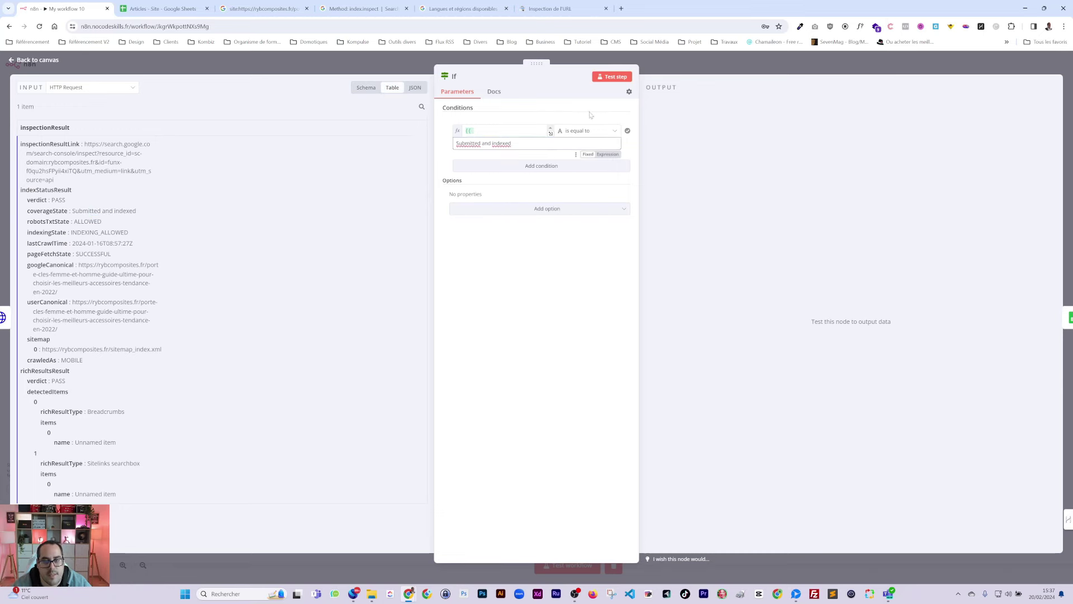
{"action": "key", "text": "Escape"}
Step: Detach the If node and wire HTTP Request directly to Google Sheets1
{"action": "left_click_drag", "start_coordinate": [884, 306], "coordinate": [853, 280]}
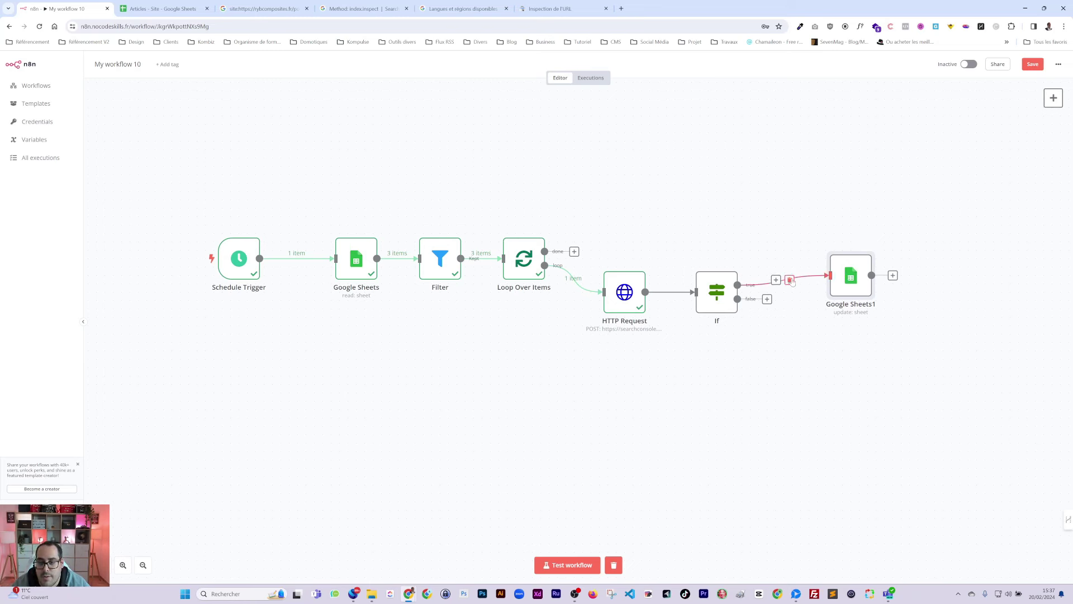
{"action": "left_click", "coordinate": [789, 280]}
{"action": "left_click", "coordinate": [679, 292]}
{"action": "left_click_drag", "start_coordinate": [716, 288], "coordinate": [766, 188]}
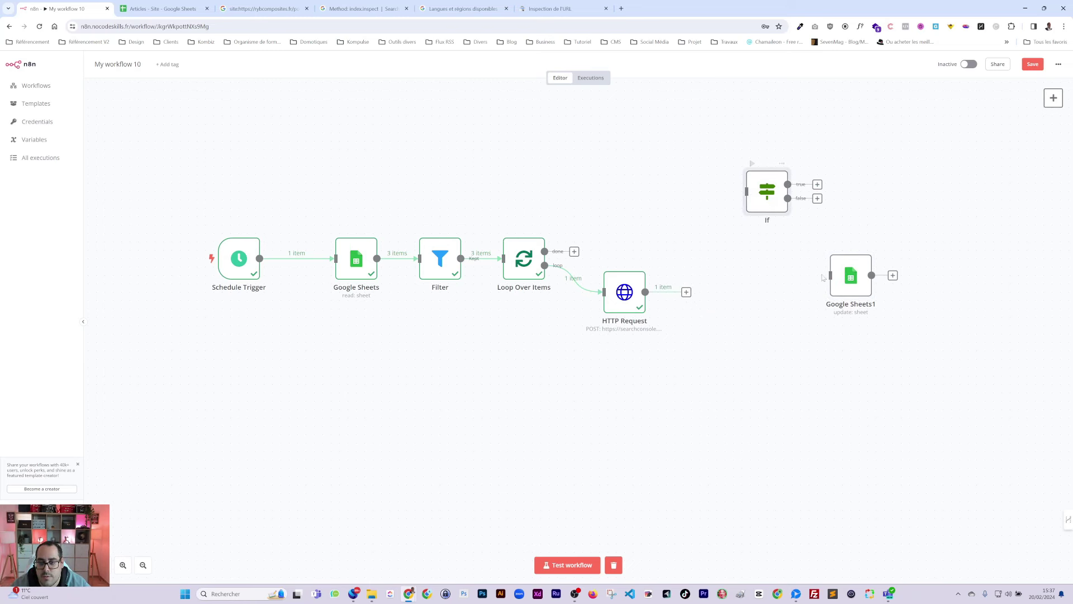
{"action": "left_click_drag", "start_coordinate": [854, 281], "coordinate": [646, 291]}
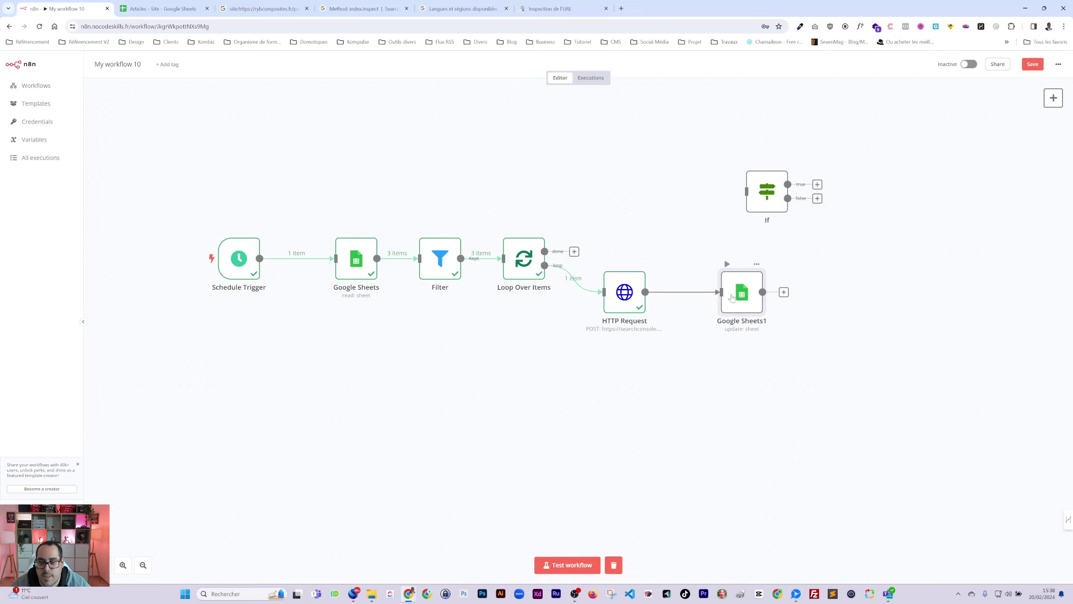
Step: Map coverageState into Indexé and write a ternary comparing it to 'Submitted and indexed'
{"action": "double_click", "coordinate": [726, 299]}
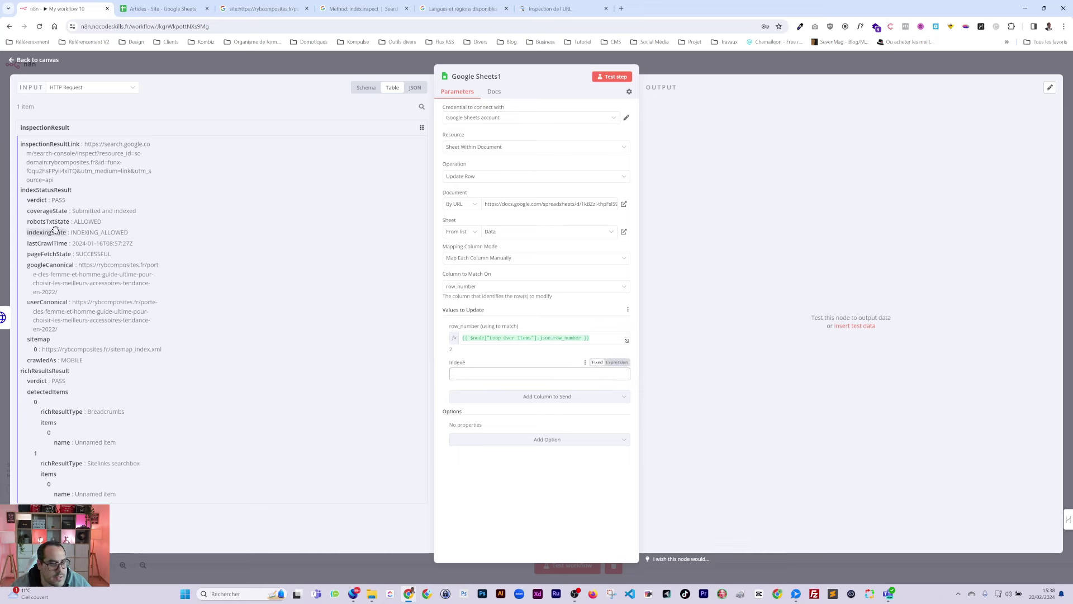
{"action": "left_click_drag", "start_coordinate": [47, 210], "coordinate": [539, 373]}
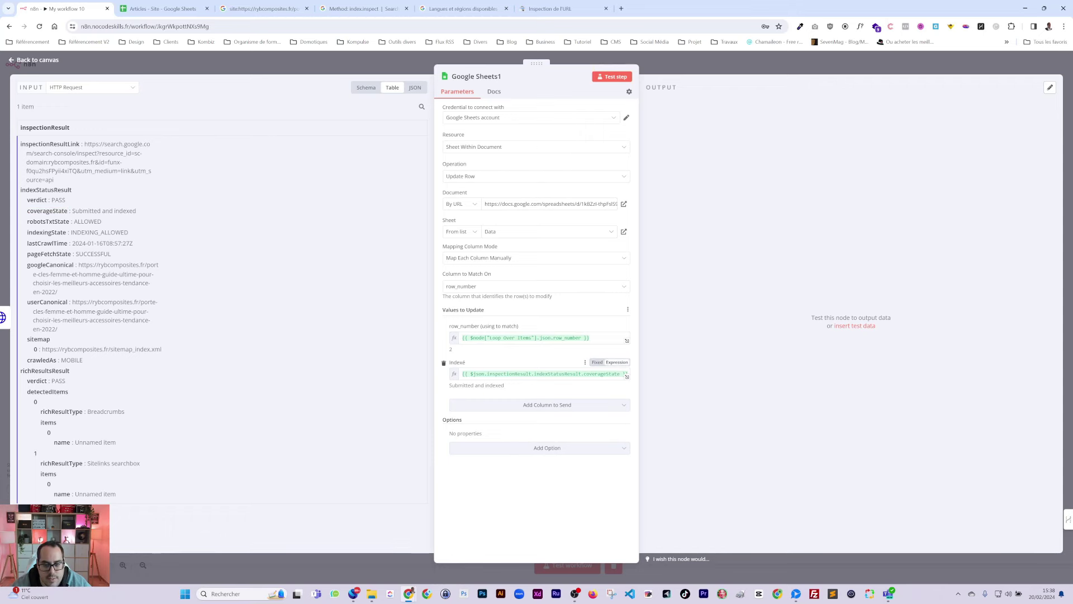
{"action": "left_click", "coordinate": [626, 377]}
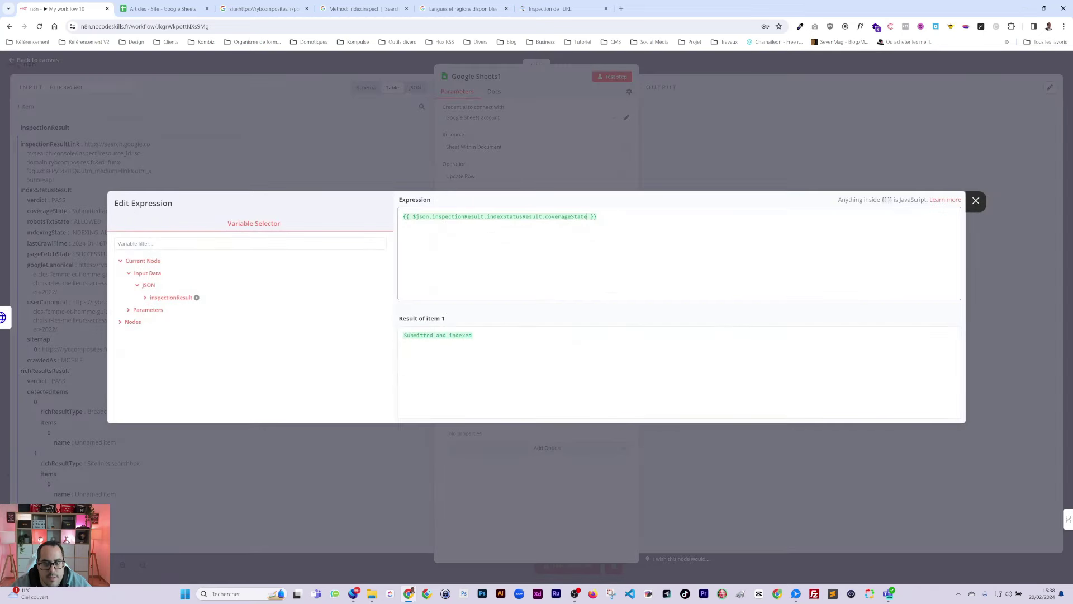
{"action": "type", "text": "="}
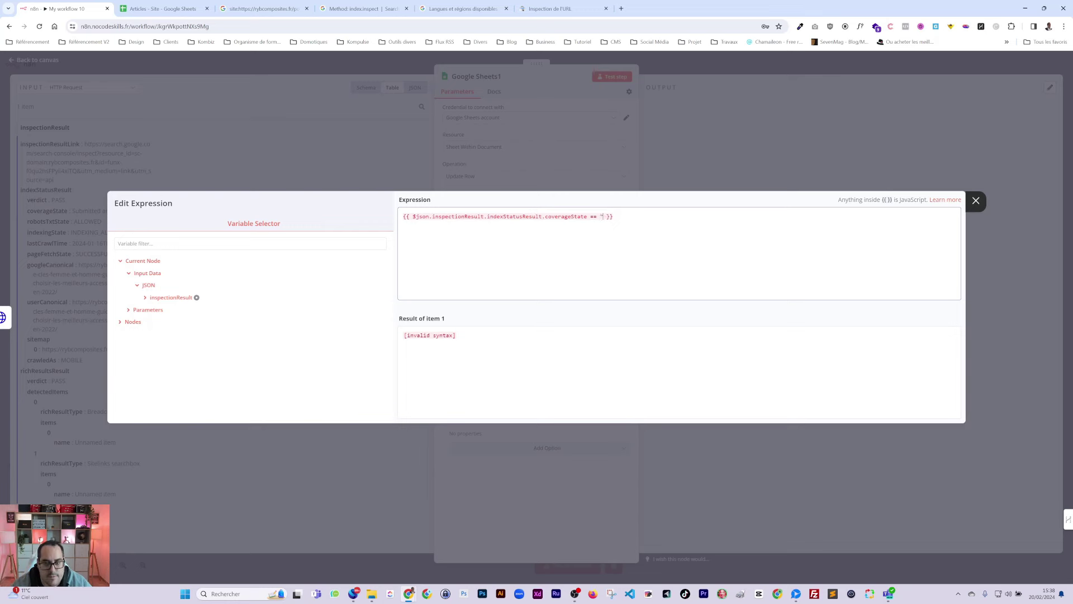
{"action": "type", "text": "= \""}
{"action": "key", "text": "ctrl+v"}
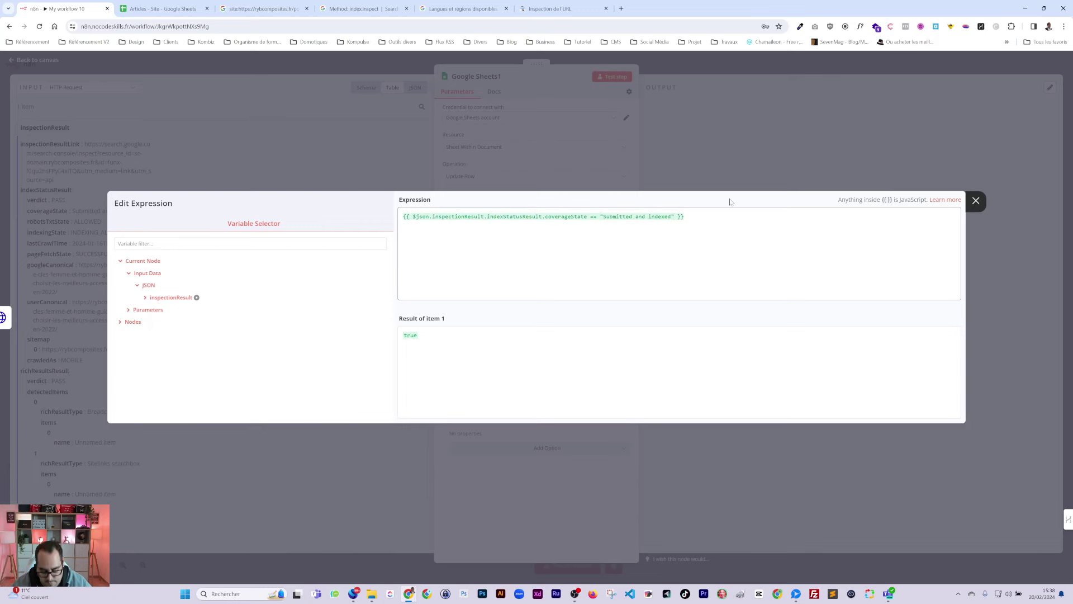
{"action": "type", "text": "?"}
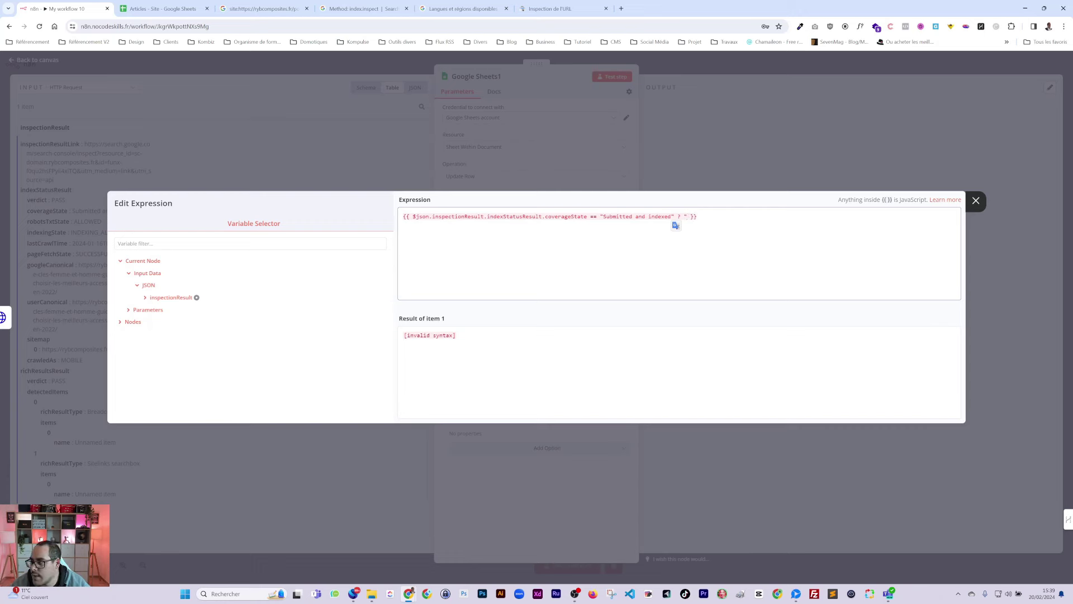
{"action": "type", "text": " \"Non\" : \"Oui"}
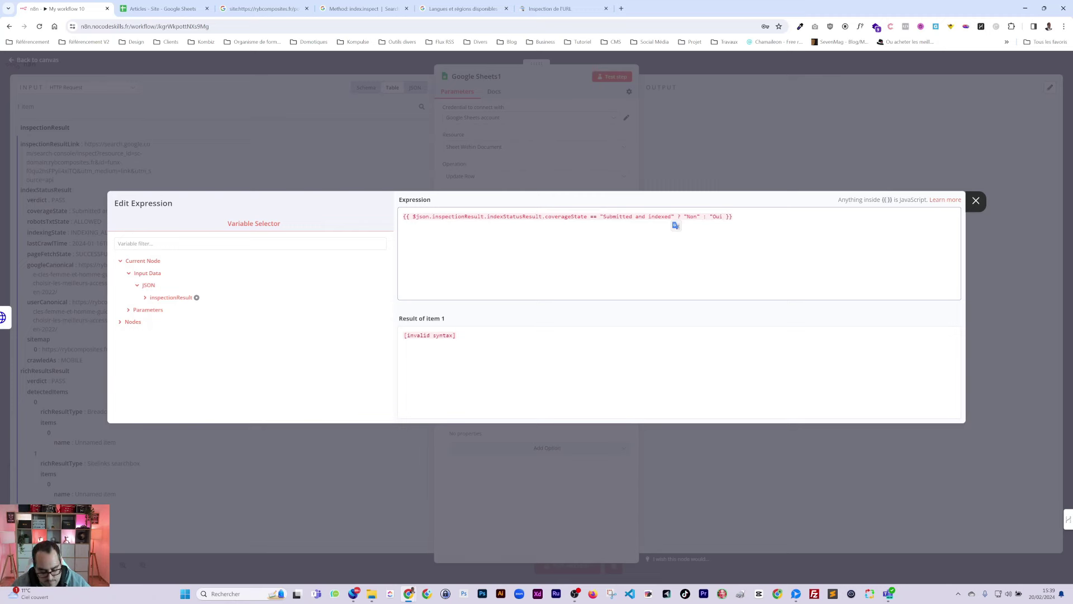
{"action": "type", "text": "\""}
{"action": "left_click", "coordinate": [735, 216]}
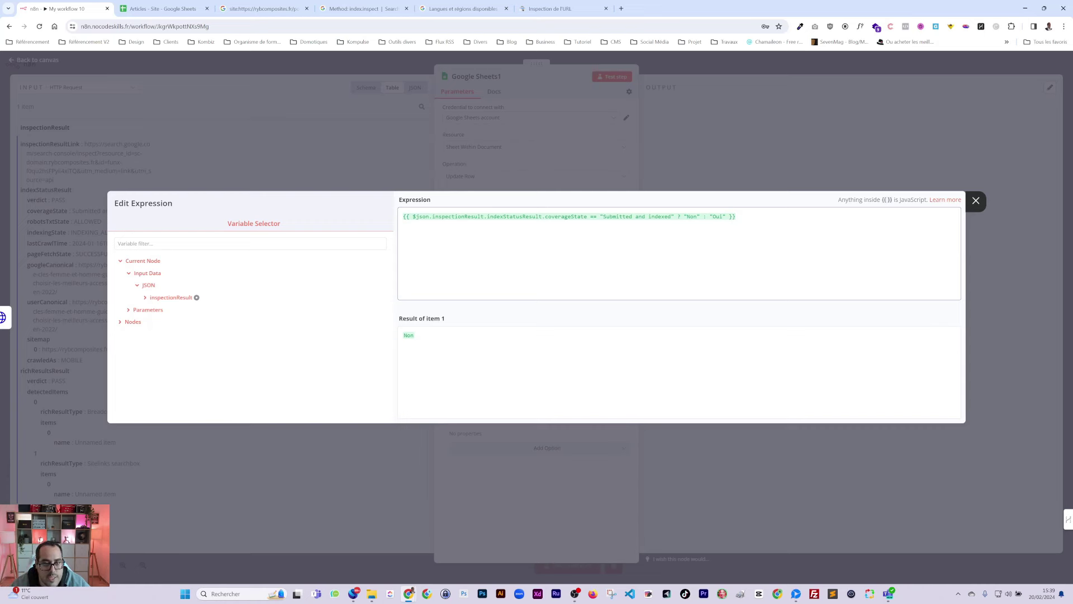
Step: Fix the ternary so indexed pages return Oui and all others return Non
{"action": "left_click_drag", "start_coordinate": [414, 217], "coordinate": [587, 217]}
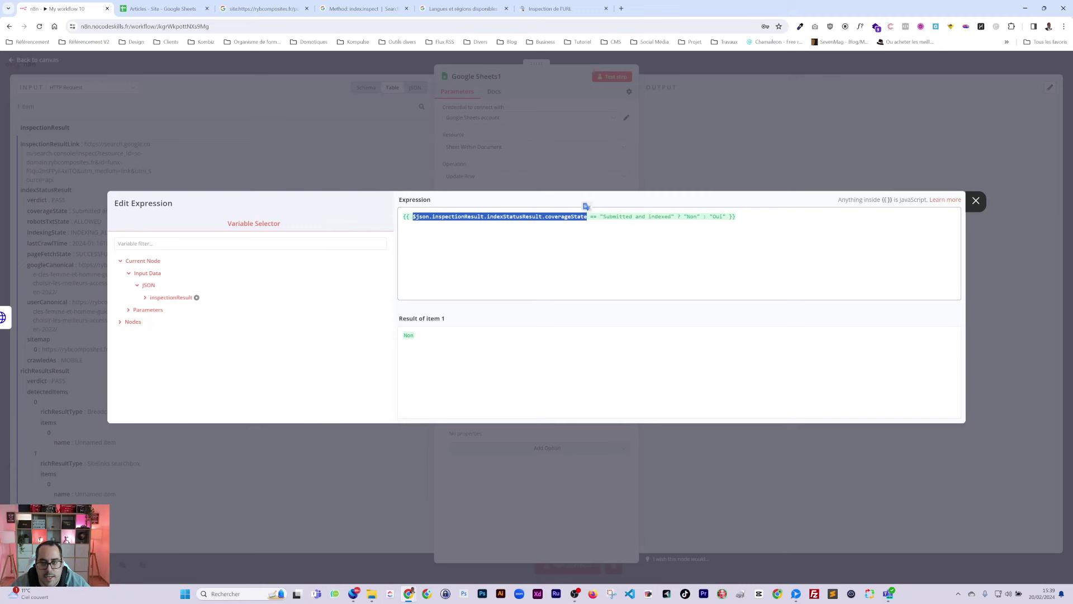
{"action": "double_click", "coordinate": [692, 217]}
{"action": "type", "text": "Oui"}
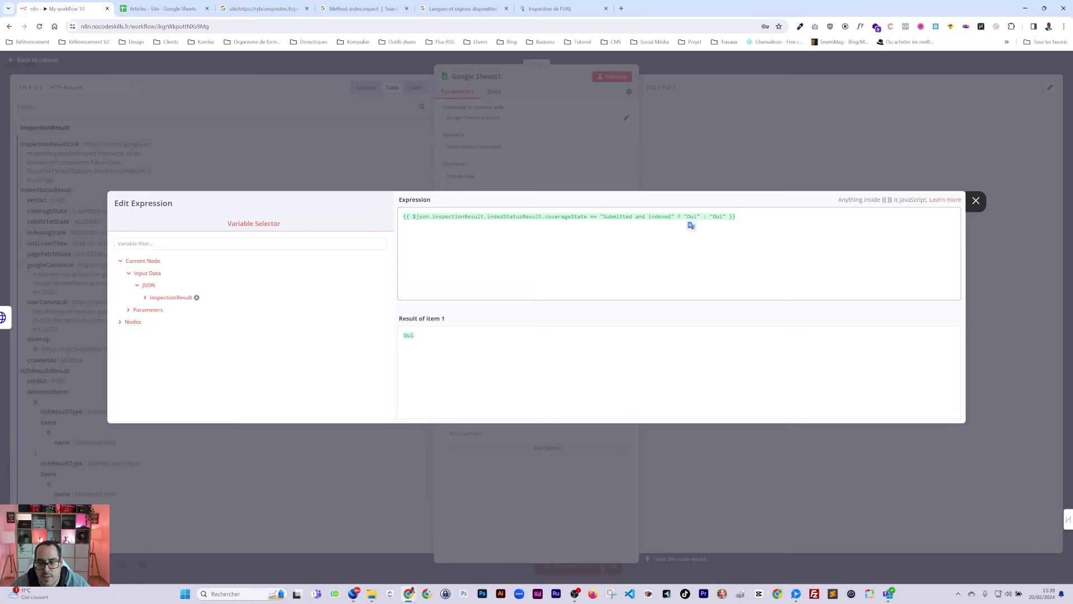
{"action": "double_click", "coordinate": [717, 216]}
{"action": "type", "text": "Non"}
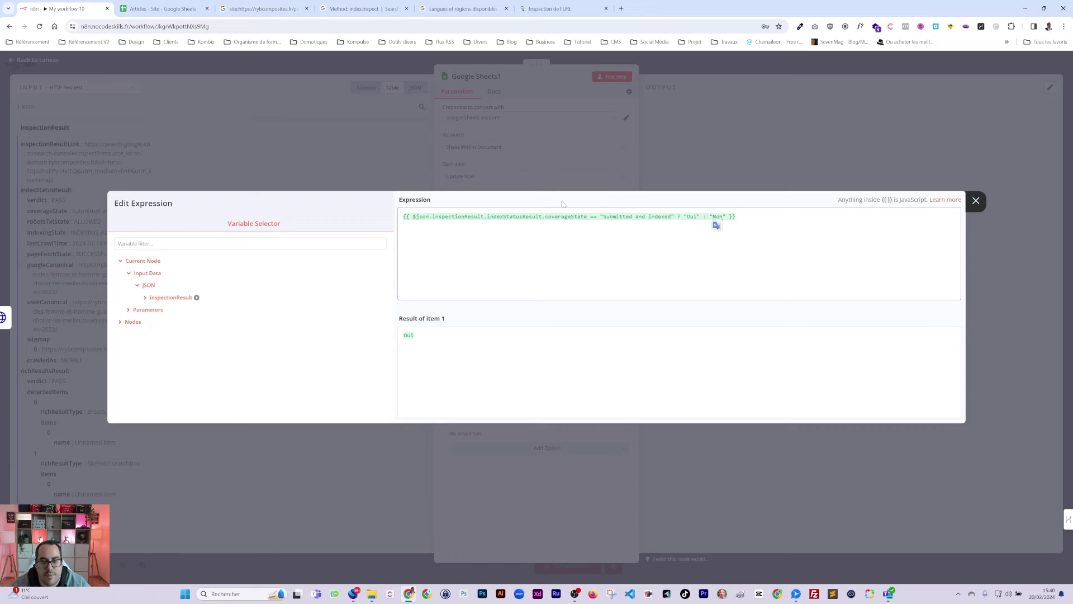
{"action": "left_click", "coordinate": [584, 176]}
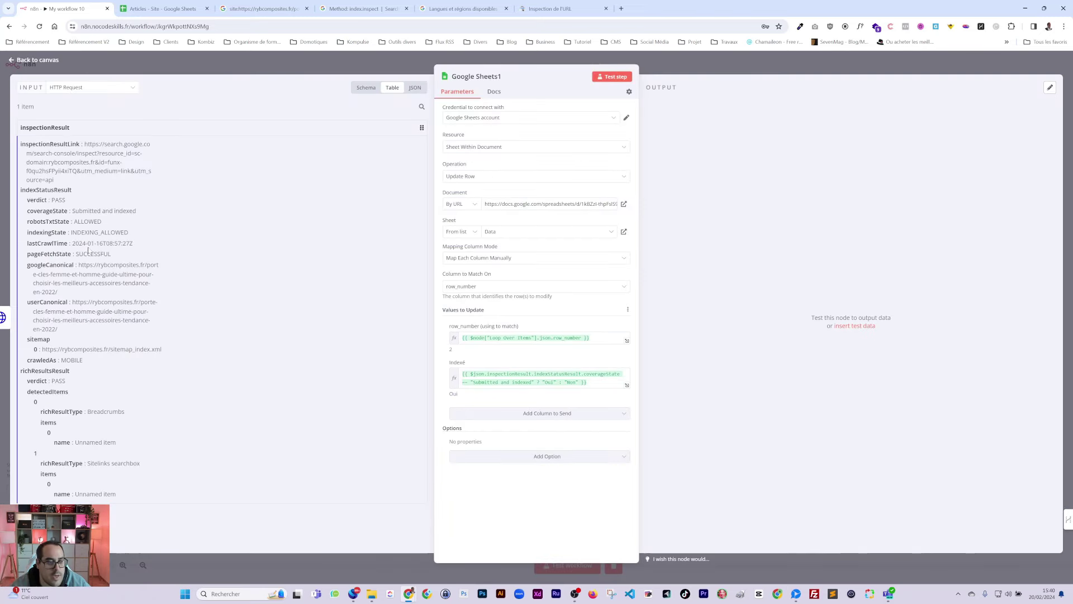
Step: Delete the unused If node and connect Google Sheets1 back to Loop Over Items
{"action": "left_click", "coordinate": [709, 63]}
{"action": "left_click", "coordinate": [777, 198]}
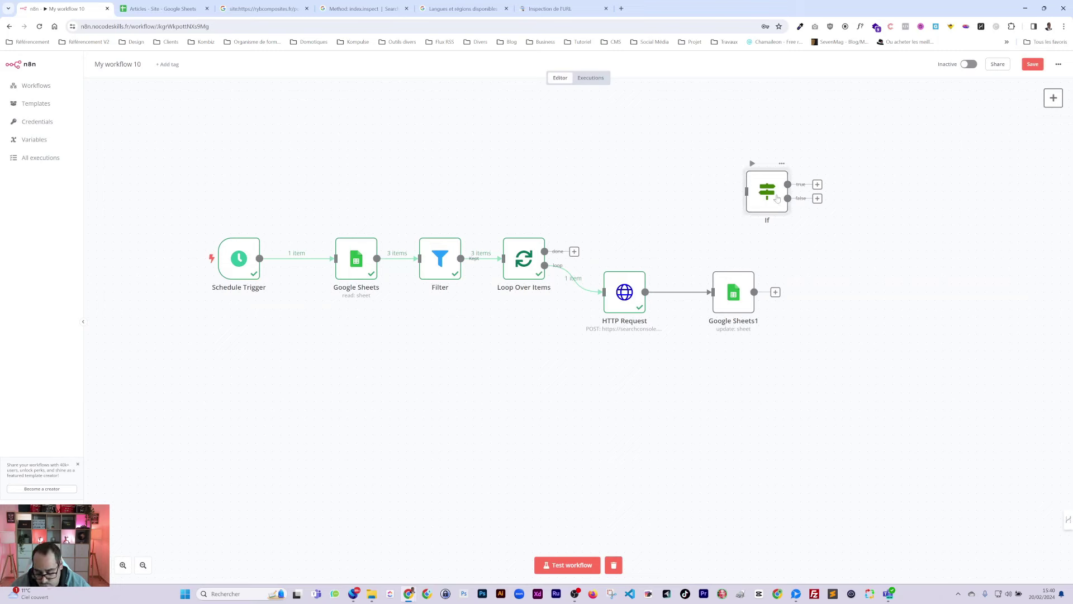
{"action": "key", "text": "Delete"}
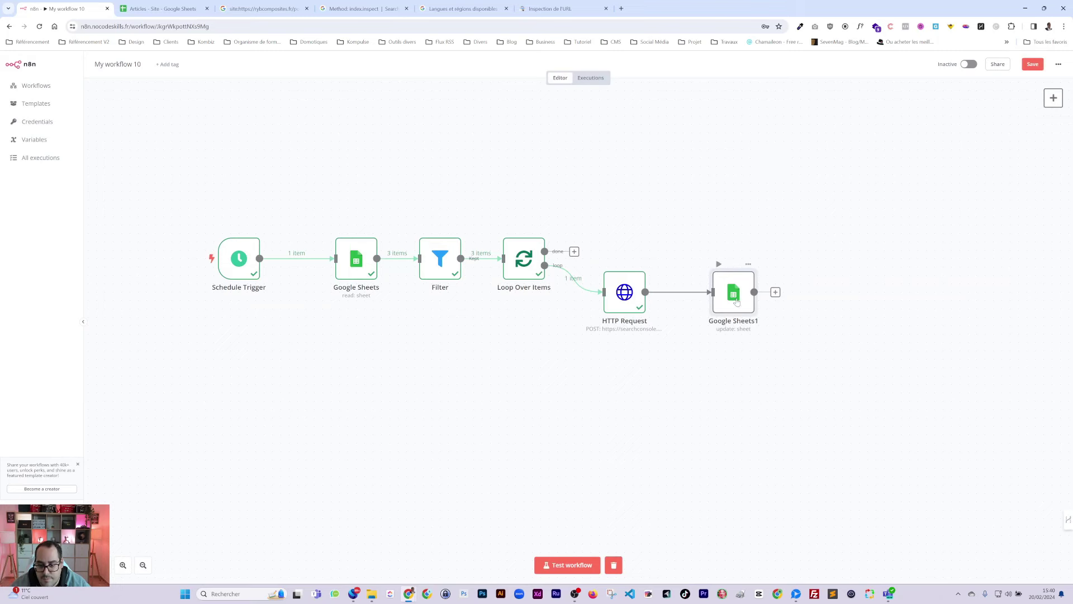
{"action": "double_click", "coordinate": [736, 306]}
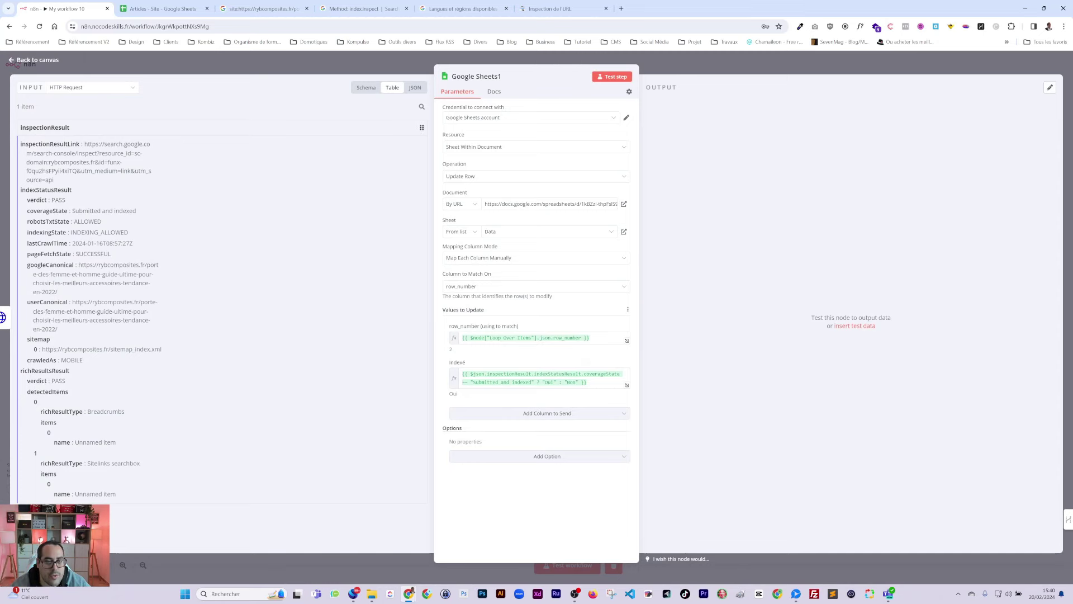
{"action": "left_click", "coordinate": [724, 67]}
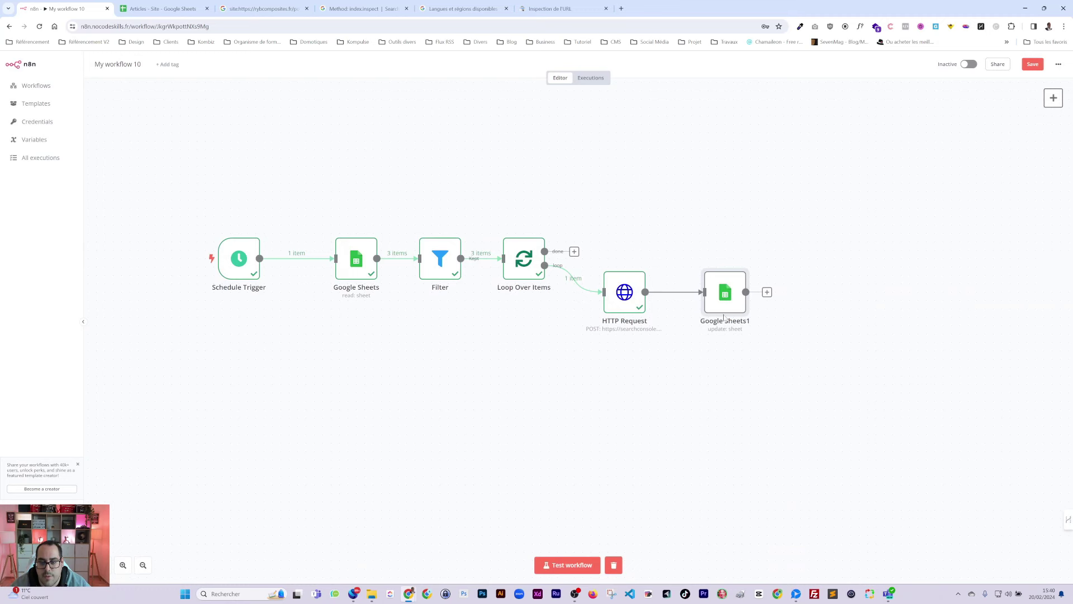
{"action": "mouse_move", "coordinate": [769, 297]}
{"action": "left_mouse_down"}
{"action": "mouse_move", "coordinate": [510, 419]}
{"action": "mouse_move", "coordinate": [491, 324]}
{"action": "mouse_move", "coordinate": [410, 319]}
{"action": "mouse_move", "coordinate": [490, 274]}
{"action": "left_mouse_up"}
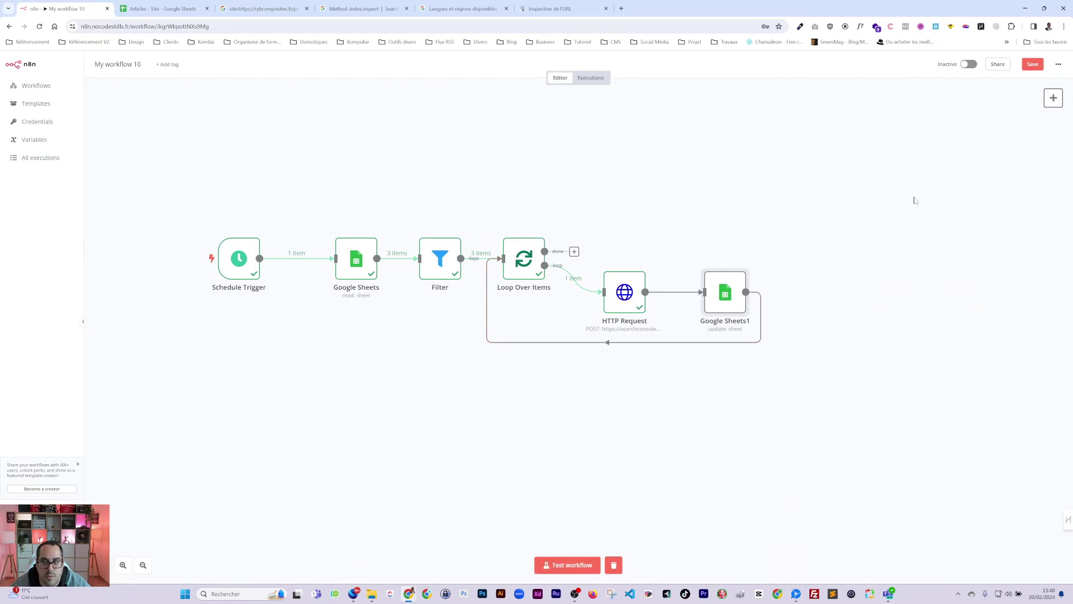
Step: Save the workflow and start a test run
{"action": "key", "text": "ctrl+s"}
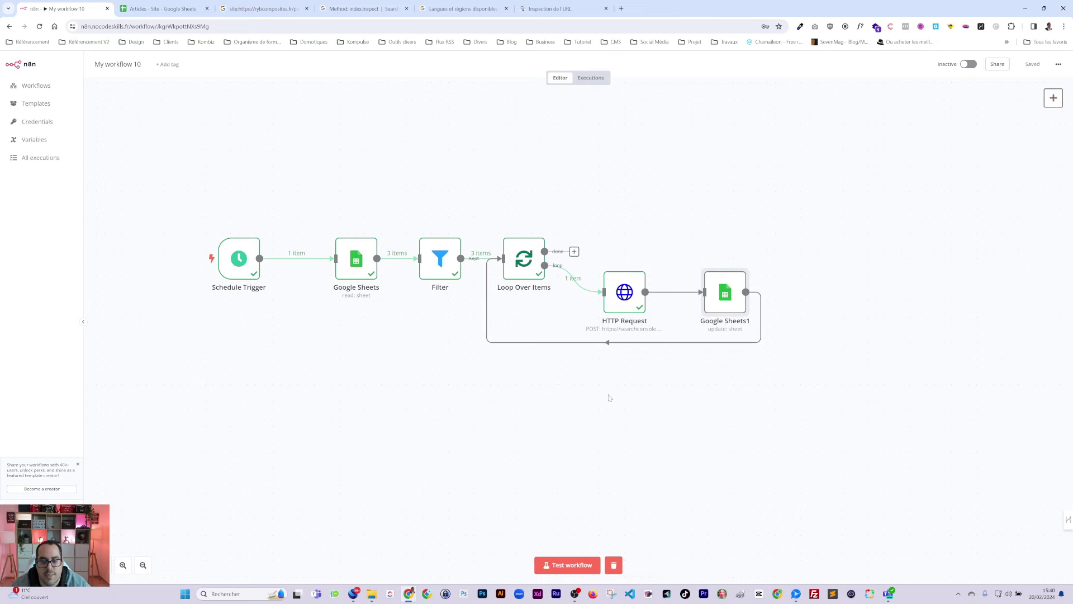
{"action": "left_click", "coordinate": [162, 9]}
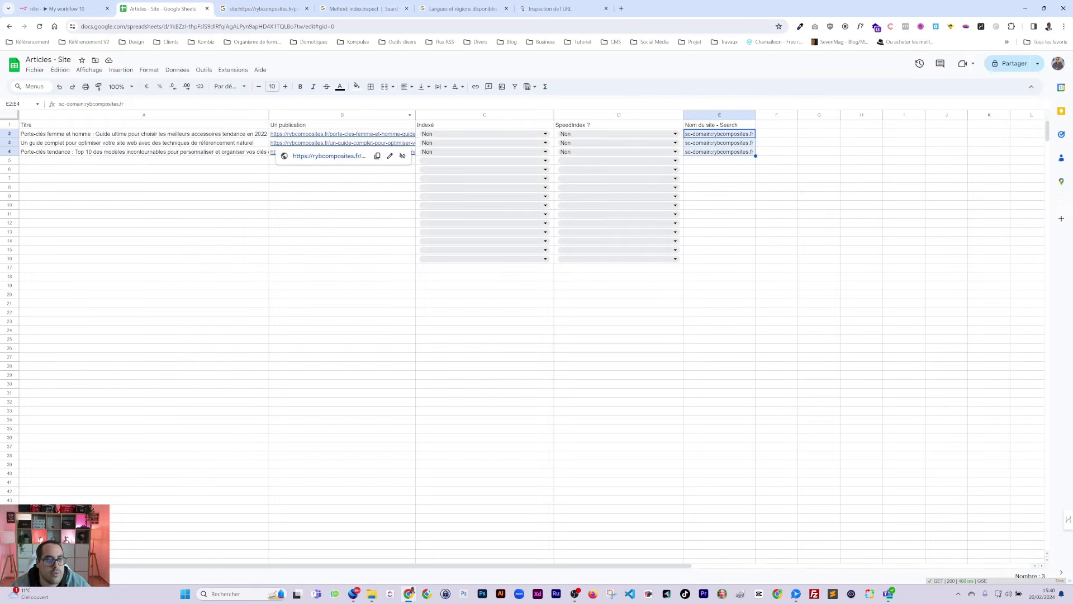
{"action": "left_click", "coordinate": [64, 8]}
{"action": "left_click", "coordinate": [570, 565]}
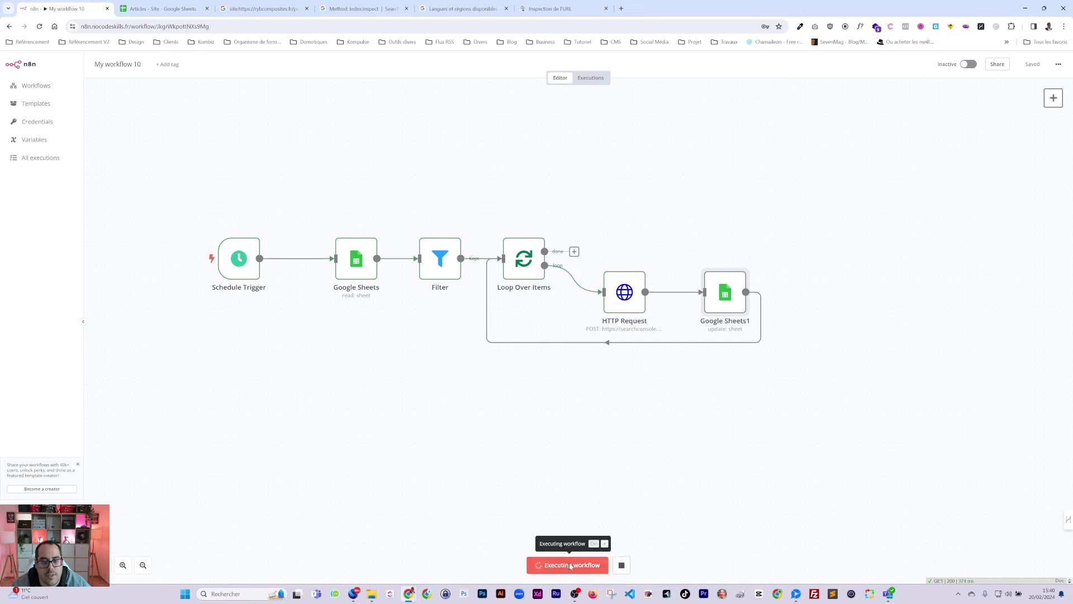
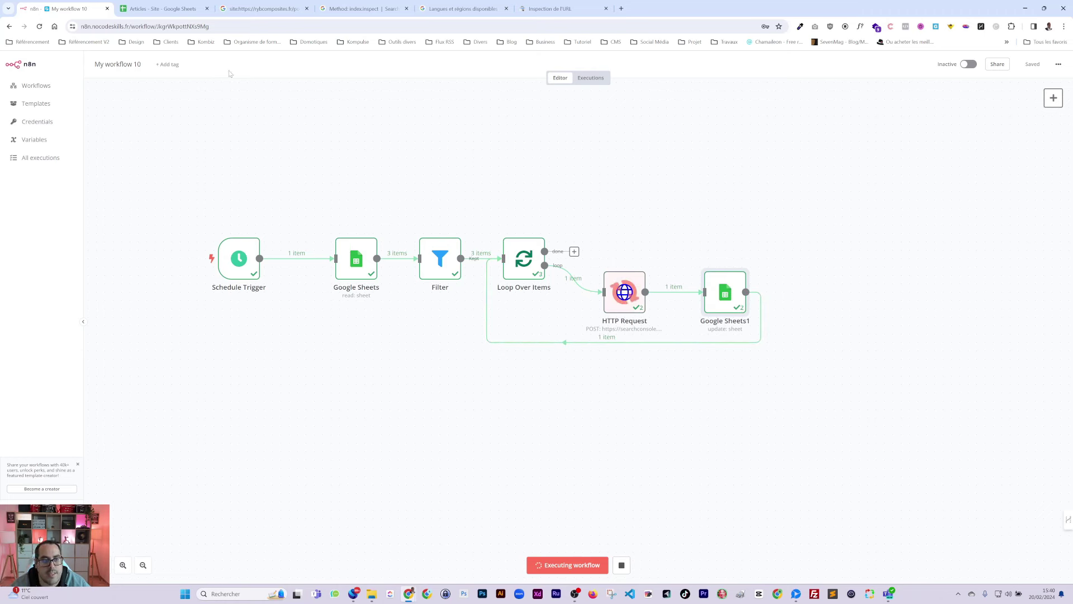
Step: Check the Articles sheet until the test run succeeds, then nudge Schedule Trigger right toward Google Sheets
{"action": "left_click", "coordinate": [162, 9]}
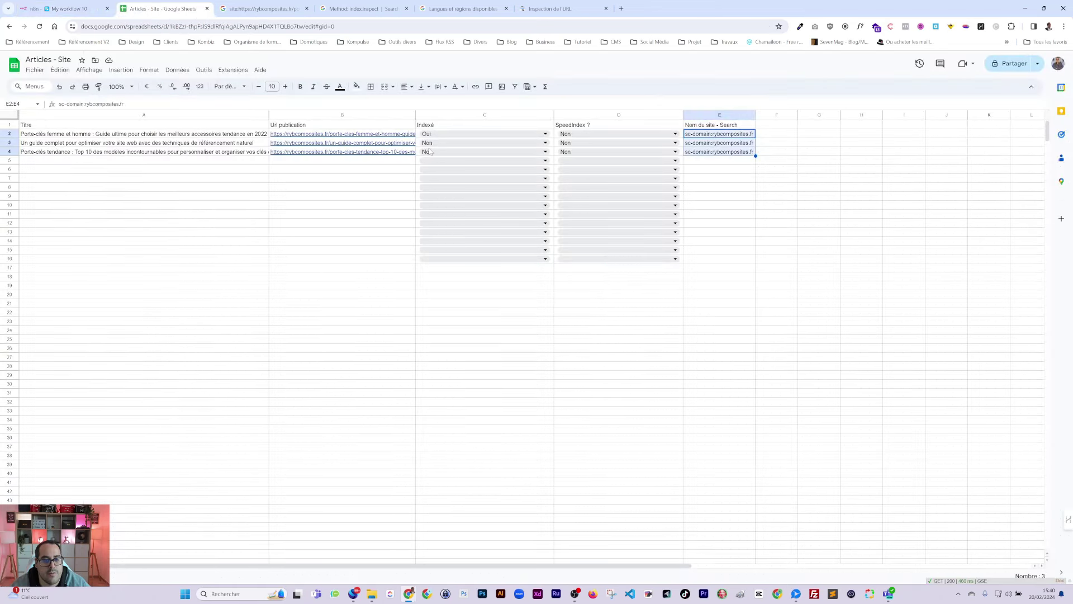
{"action": "left_click", "coordinate": [64, 9]}
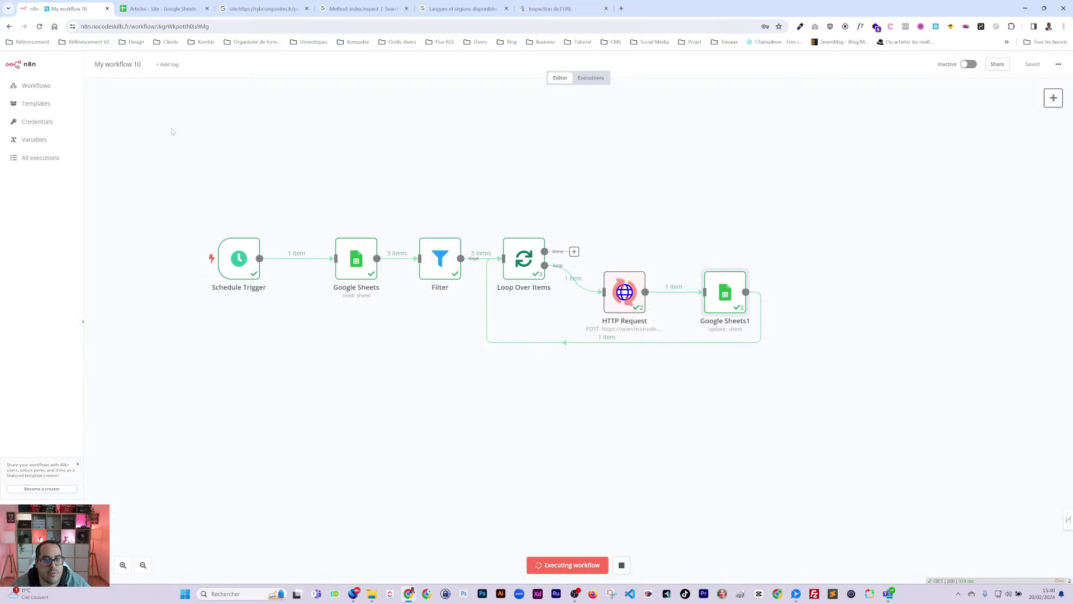
{"action": "left_click", "coordinate": [162, 9]}
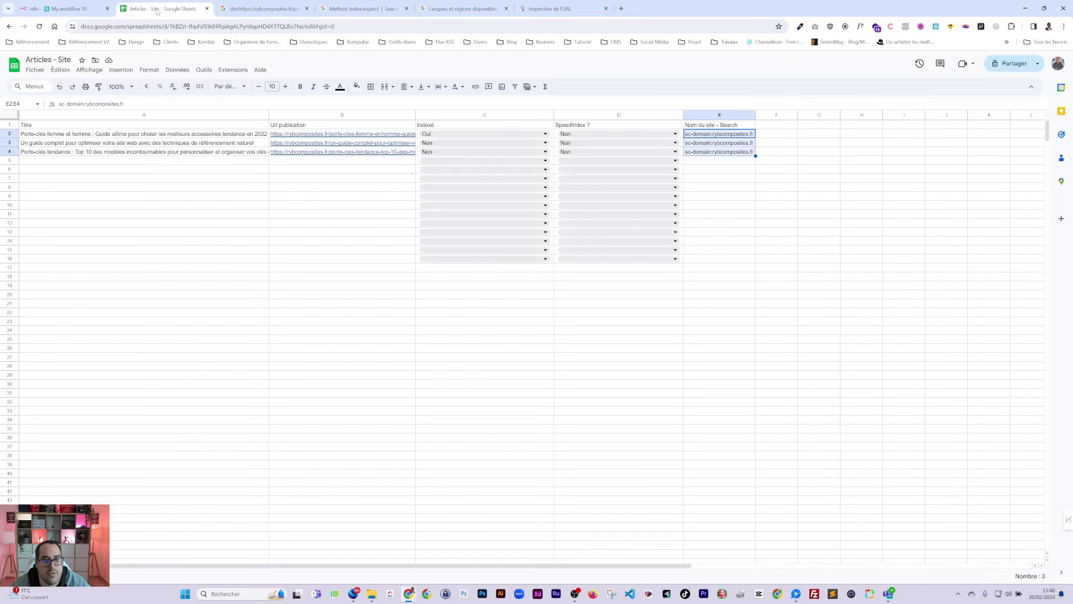
{"action": "left_click", "coordinate": [64, 8]}
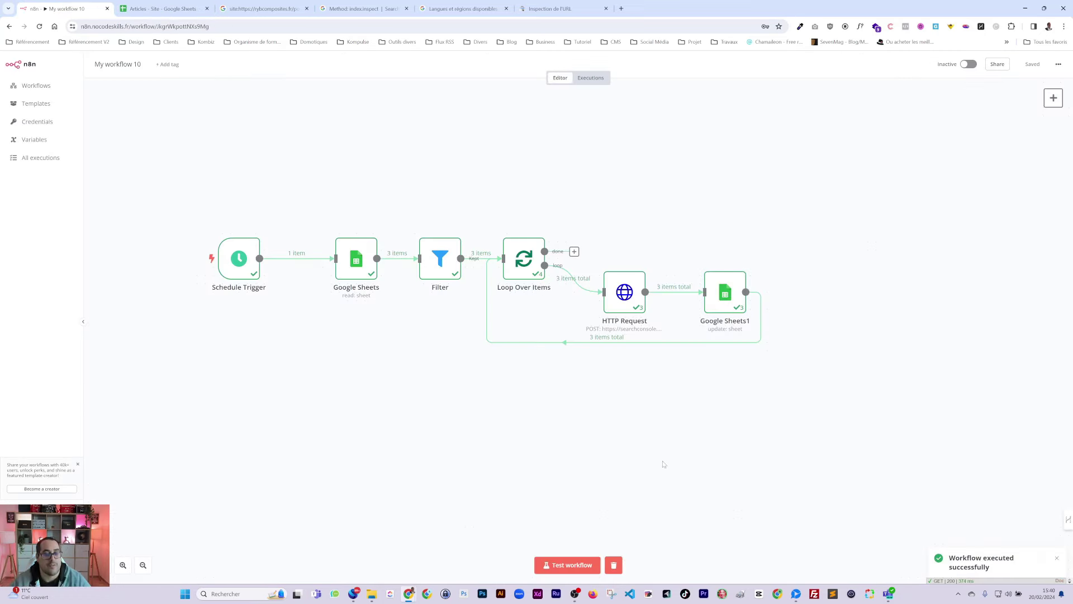
{"action": "left_click_drag", "start_coordinate": [243, 267], "coordinate": [268, 267]}
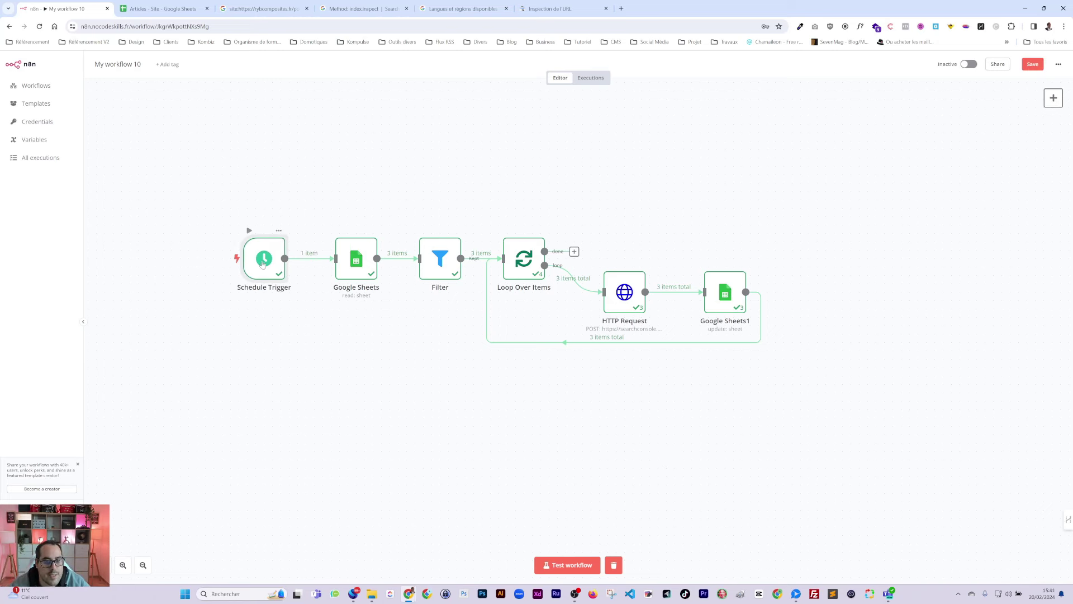
Step: Rename the sheet-reading Google Sheets node to GetArticle
{"action": "double_click", "coordinate": [355, 263]}
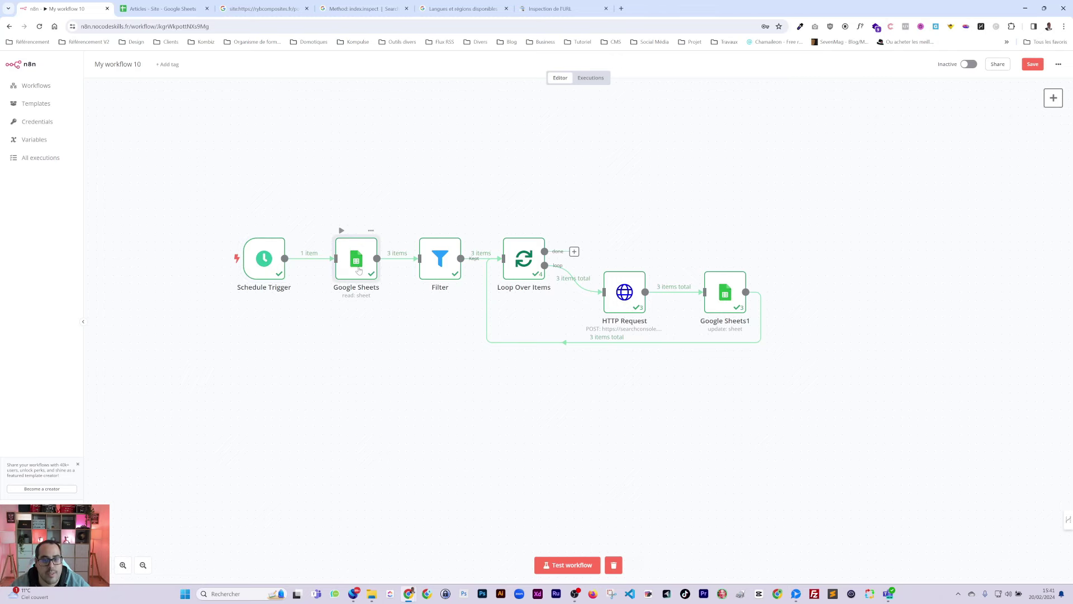
{"action": "left_click", "coordinate": [480, 76]}
{"action": "key", "text": "ctrl+a"}
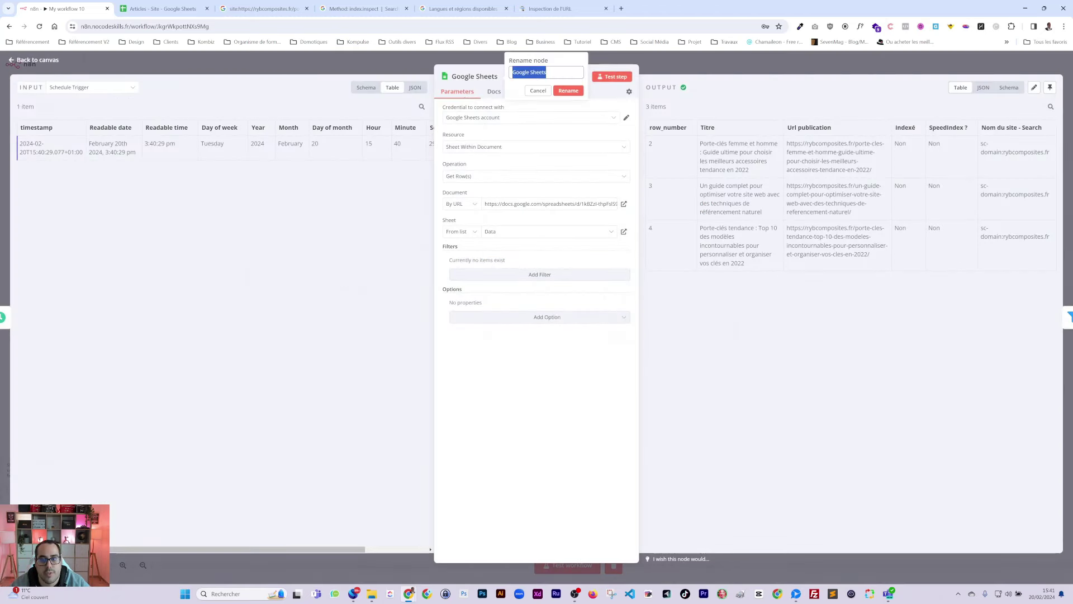
{"action": "type", "text": "Ger"}
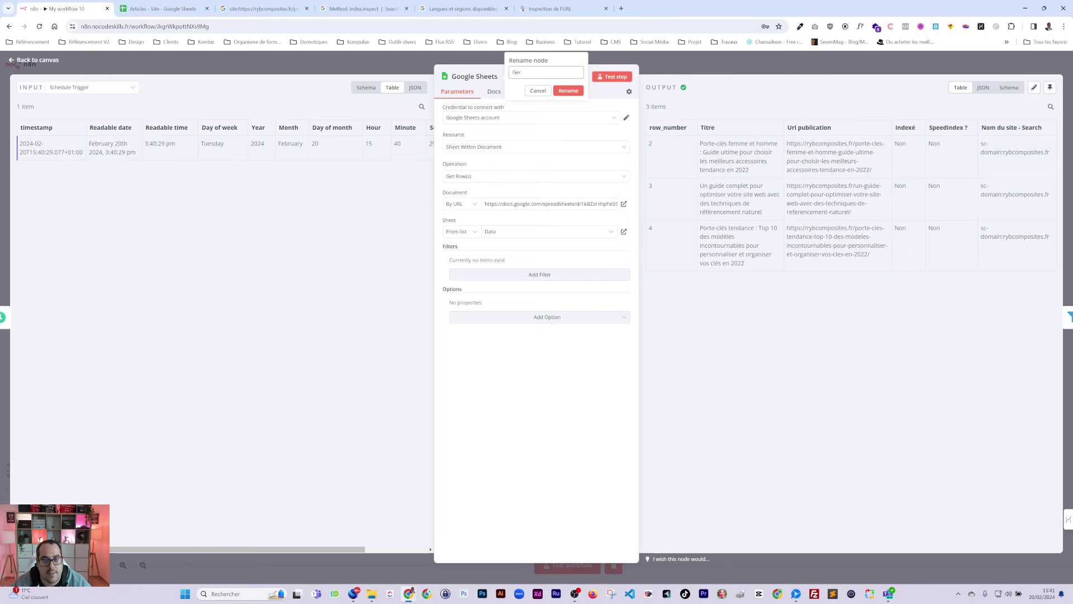
{"action": "type", "text": "Article"}
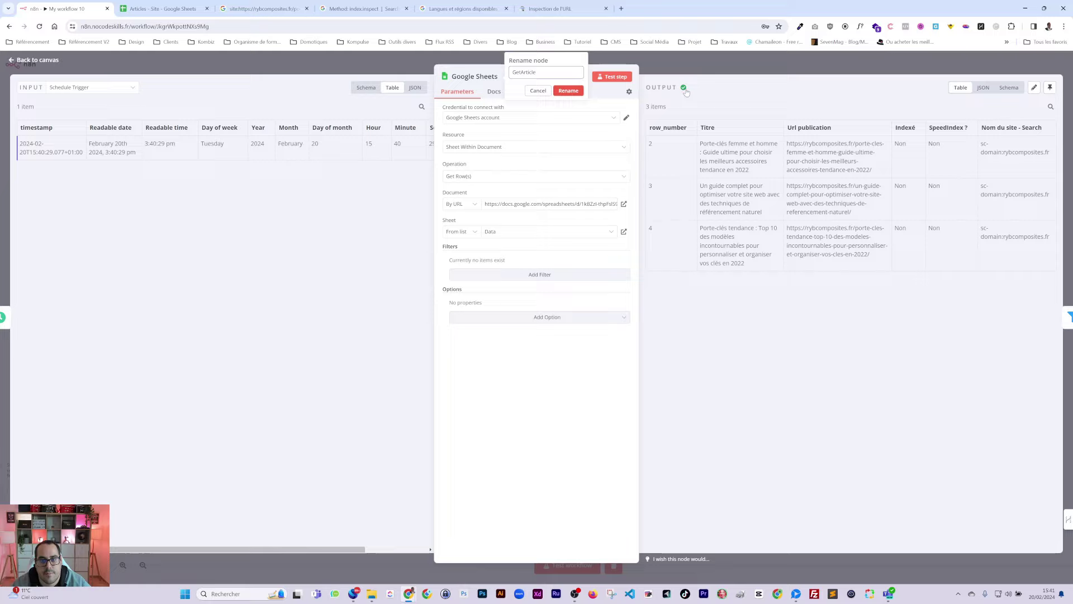
{"action": "left_click", "coordinate": [566, 91]}
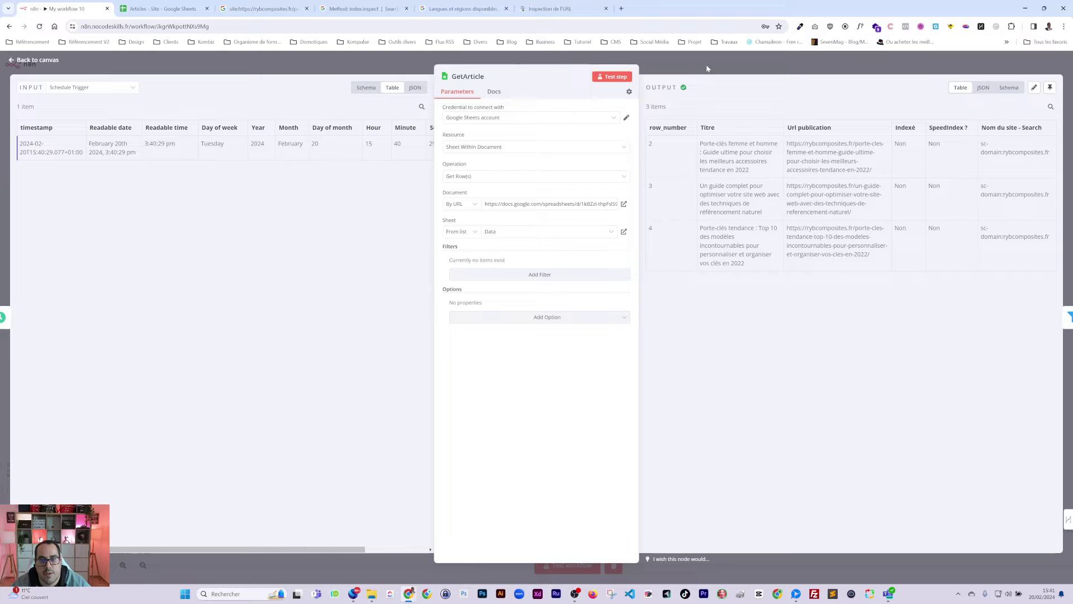
{"action": "key", "text": "Escape"}
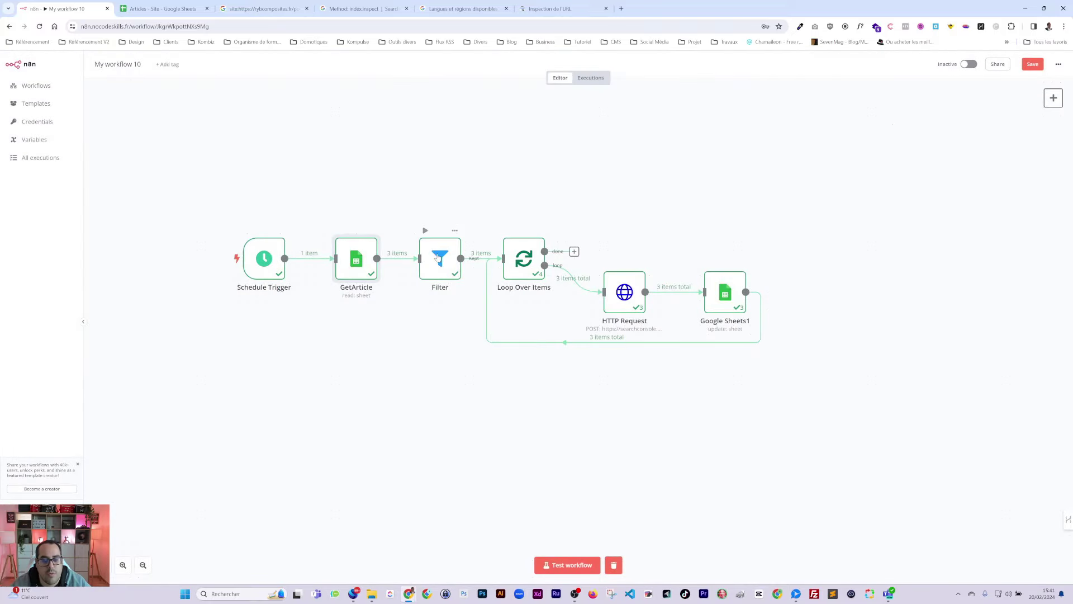
Step: Rename the Loop Over Items node to Loop
{"action": "double_click", "coordinate": [438, 263]}
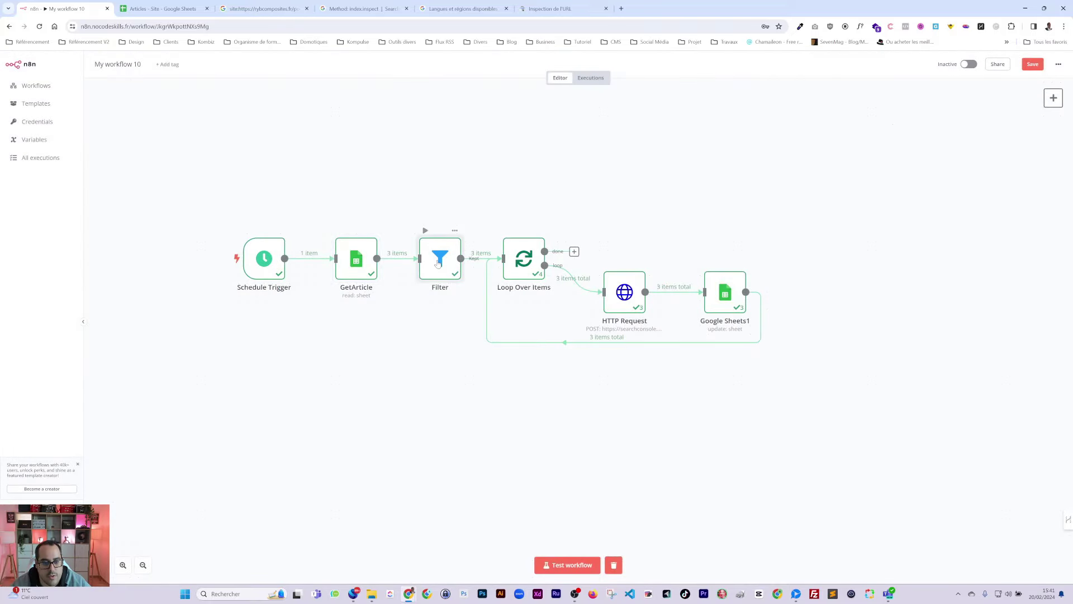
{"action": "key", "text": "Escape"}
{"action": "double_click", "coordinate": [522, 272]}
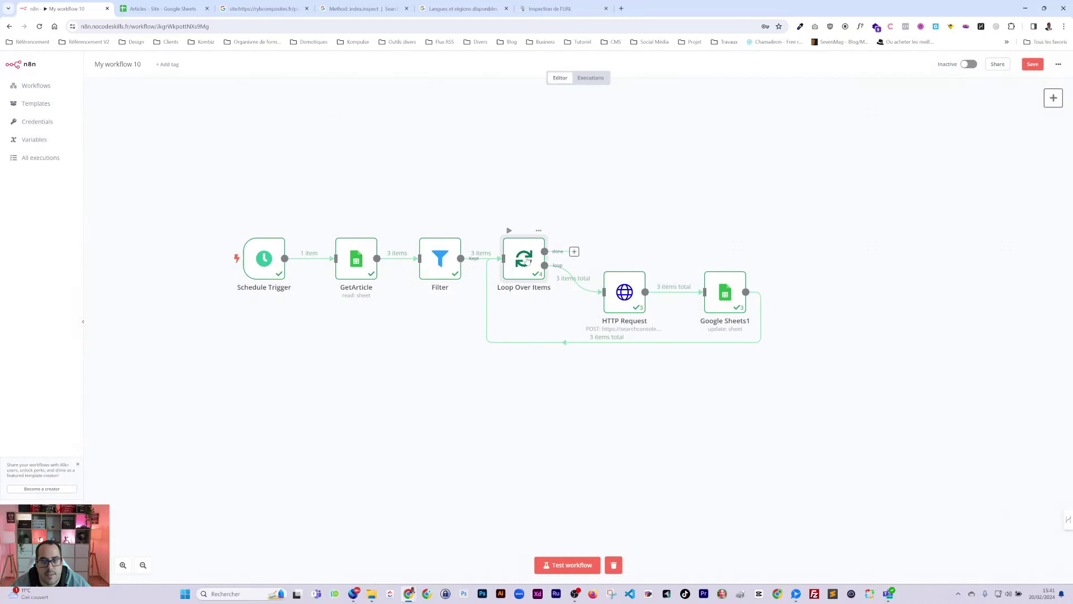
{"action": "left_click", "coordinate": [477, 76]}
{"action": "key", "text": "ctrl+a"}
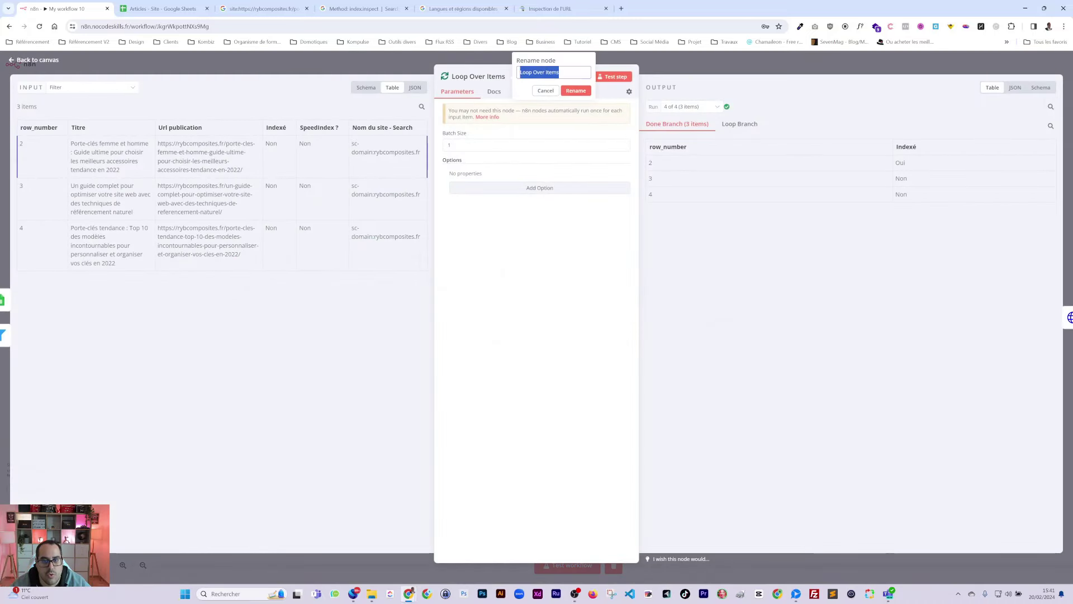
{"action": "type", "text": "Loop"}
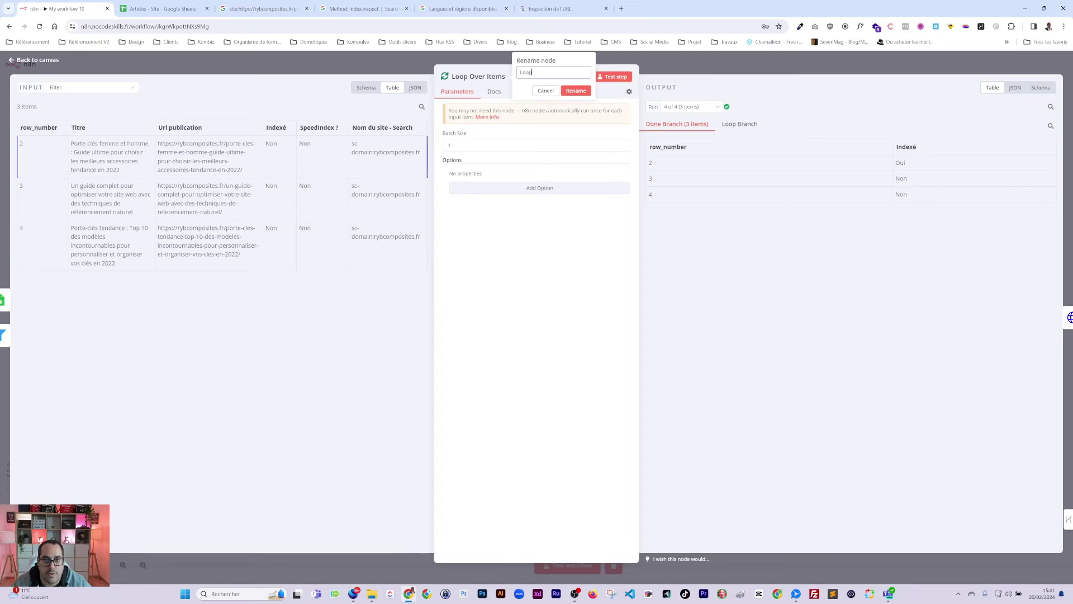
{"action": "key", "text": "BackSpace"}
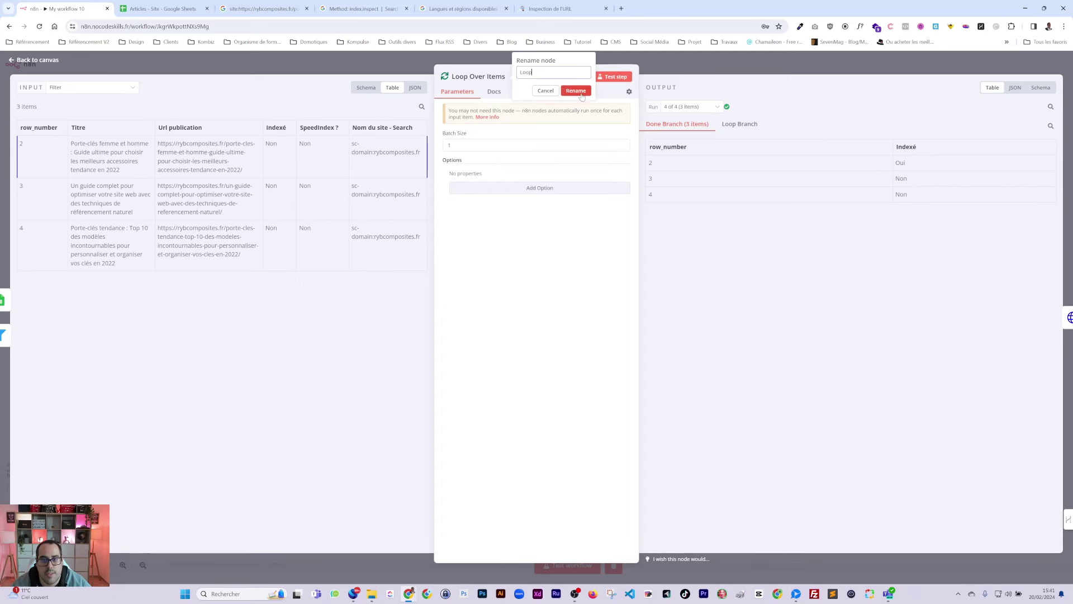
{"action": "left_click", "coordinate": [665, 65]}
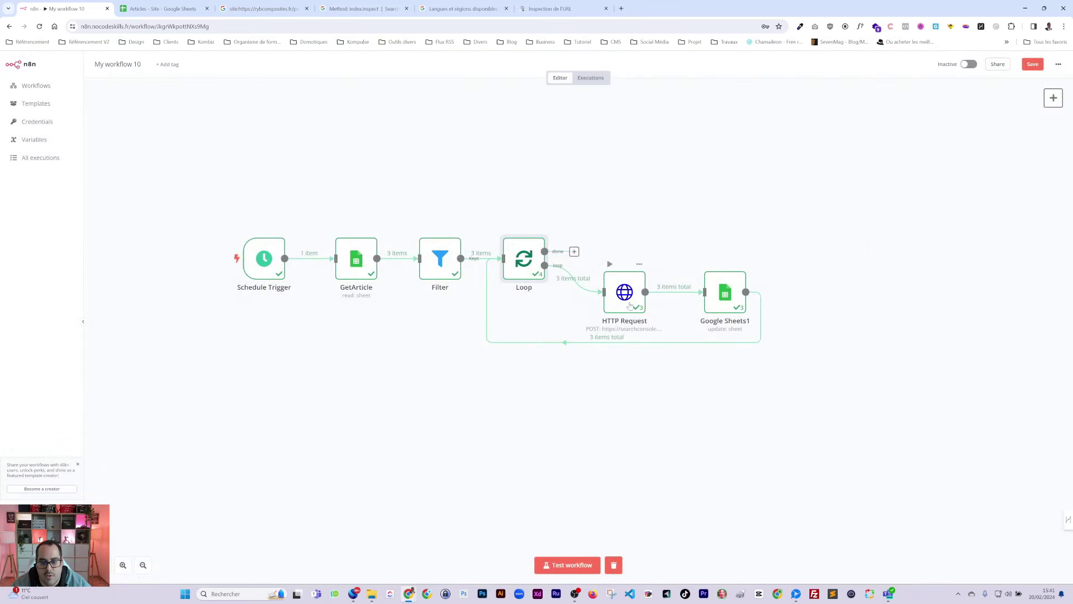
{"action": "left_click", "coordinate": [622, 297]}
Step: Rename the HTTP Request node to CheckIndex
{"action": "double_click", "coordinate": [619, 297]}
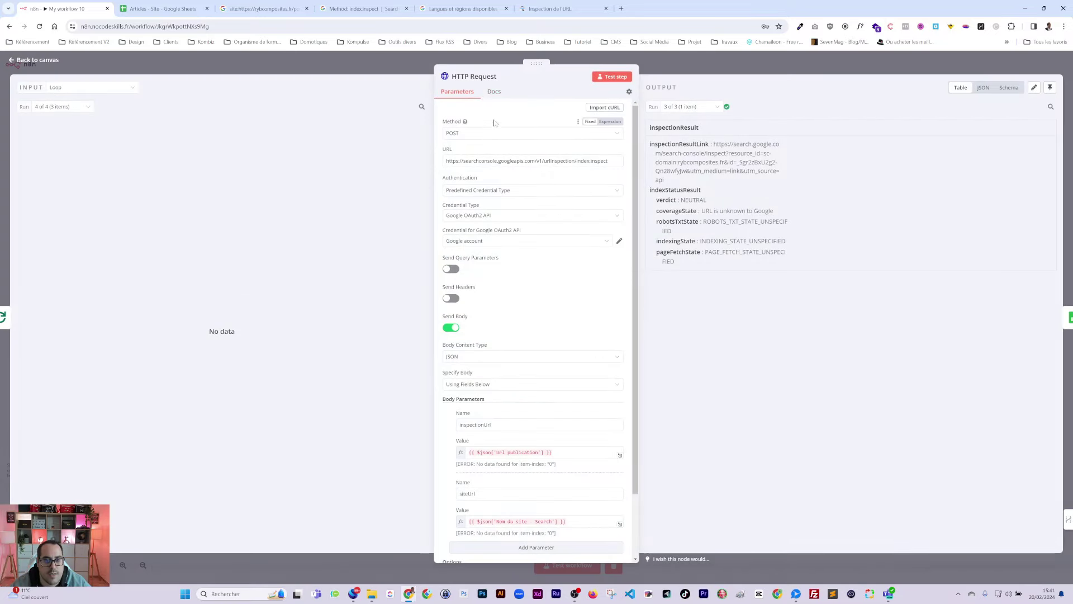
{"action": "left_click", "coordinate": [481, 76]}
{"action": "type", "text": "Check"}
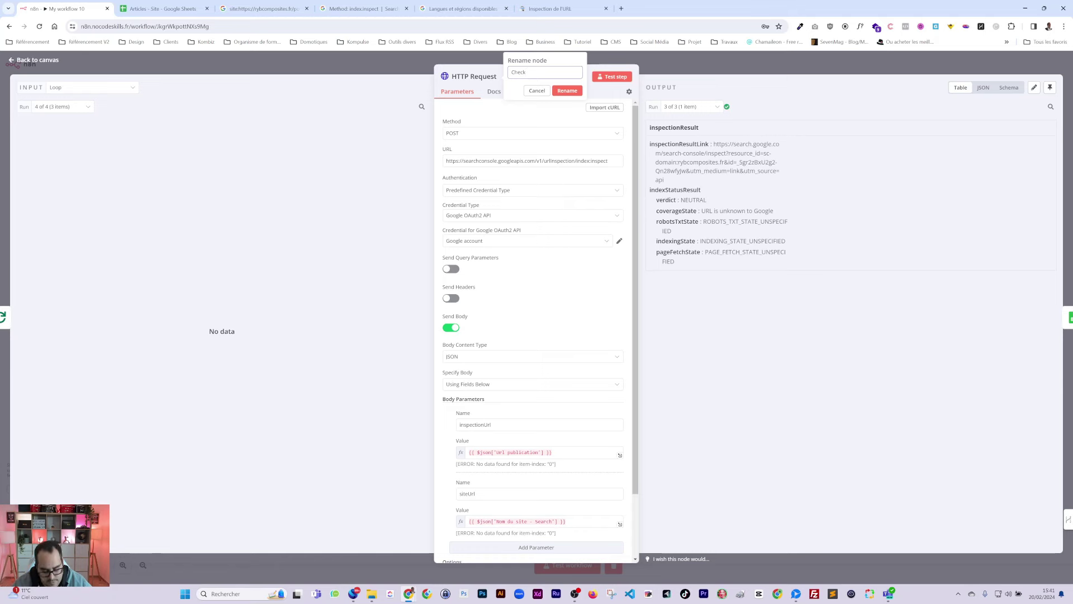
{"action": "type", "text": "Index"}
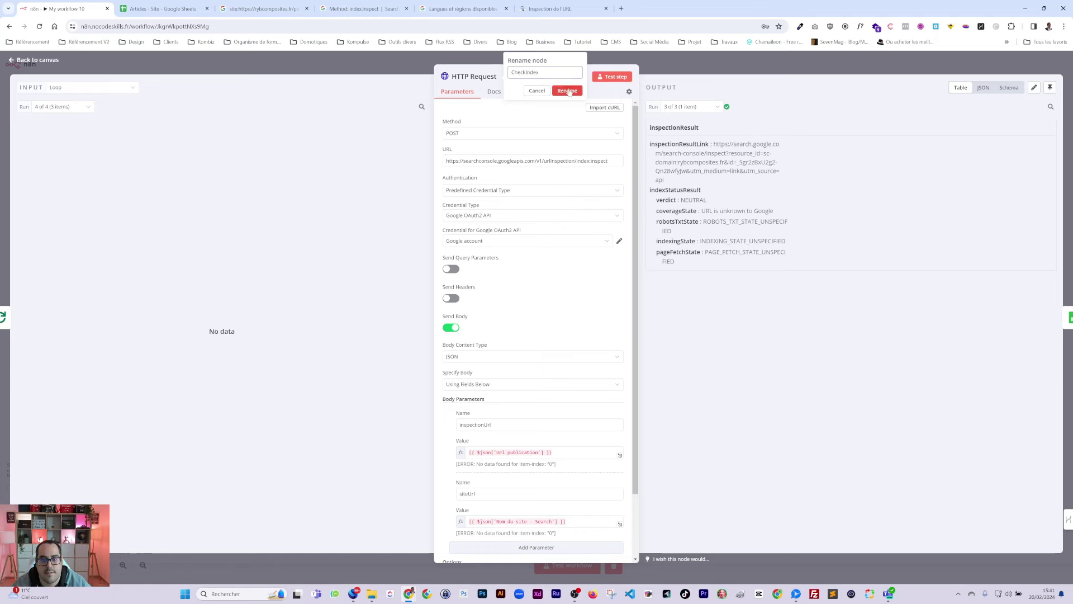
{"action": "left_click", "coordinate": [567, 91]}
{"action": "key", "text": "Escape"}
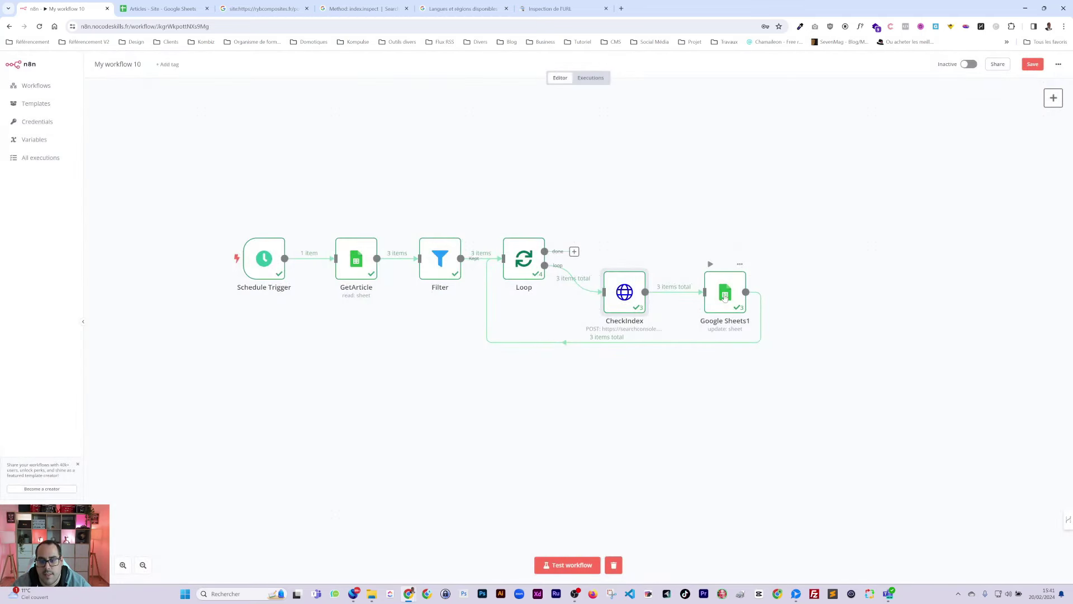
Step: Rename the Google Sheets1 update node to UpdateArticle
{"action": "double_click", "coordinate": [724, 297]}
{"action": "left_click", "coordinate": [481, 77]}
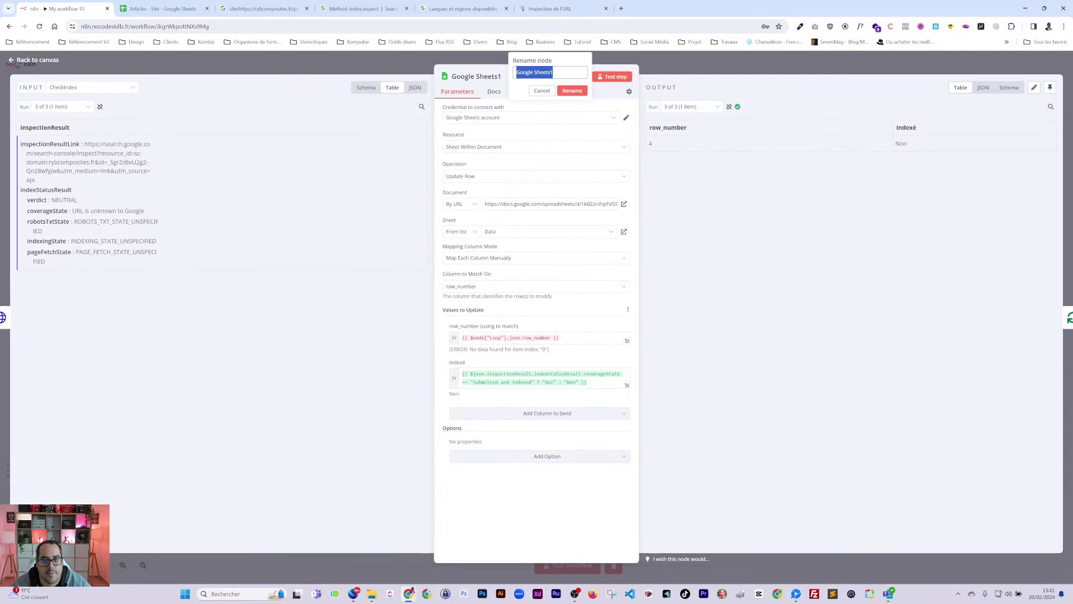
{"action": "type", "text": "Update"}
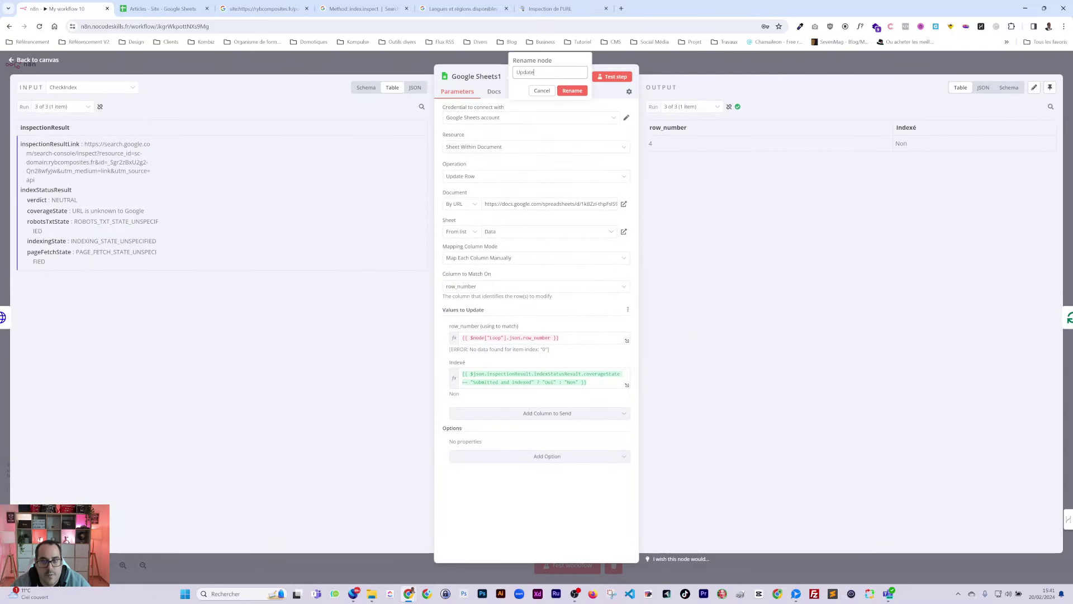
{"action": "type", "text": "Article"}
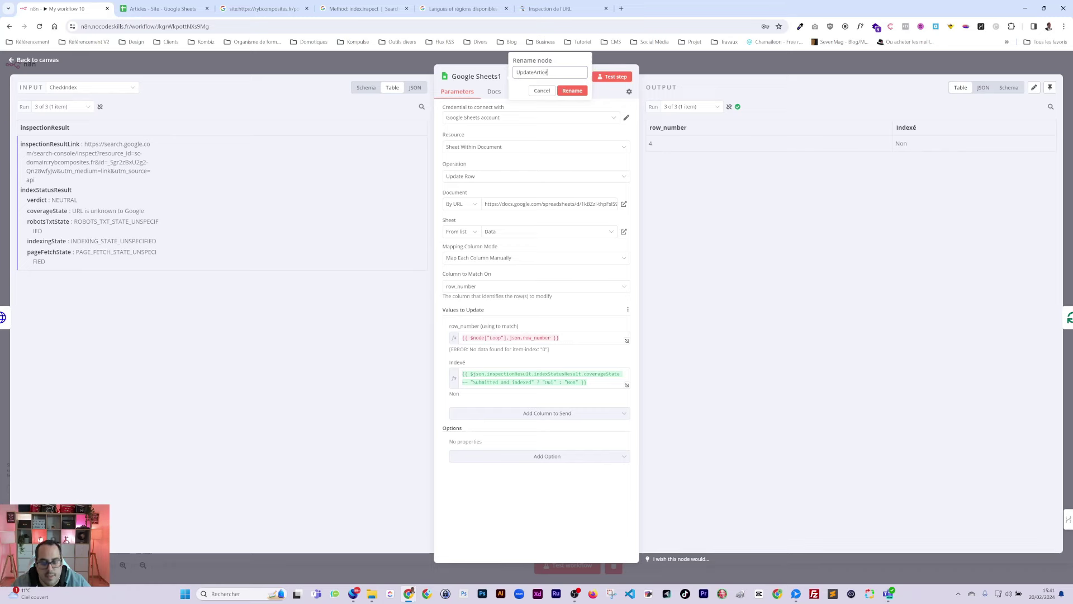
{"action": "key", "text": "XF86AudioRaiseVolume"}
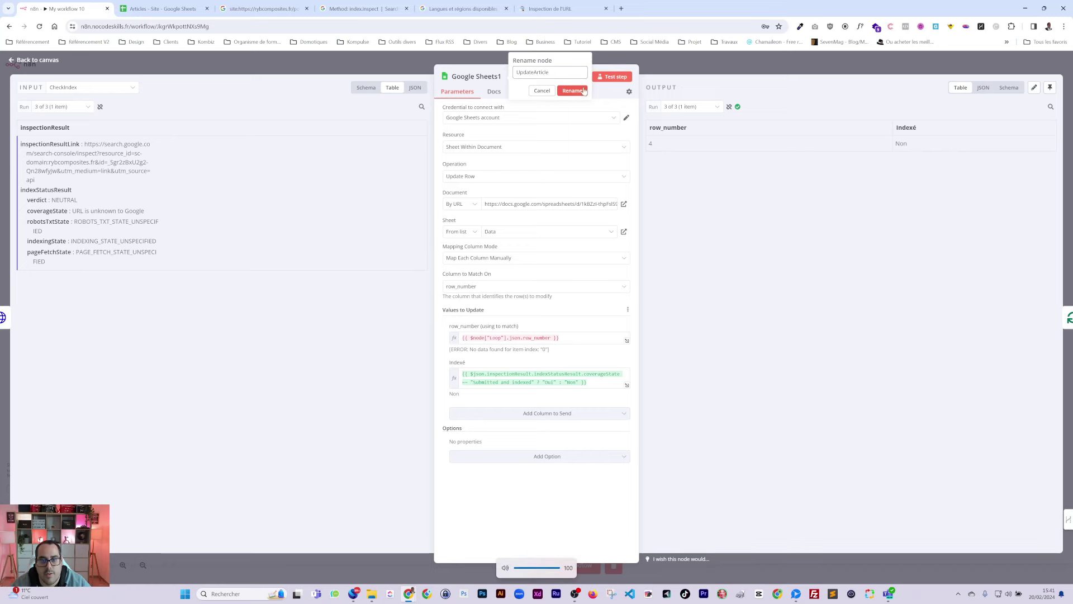
{"action": "left_click", "coordinate": [572, 90]}
{"action": "left_click", "coordinate": [710, 73]}
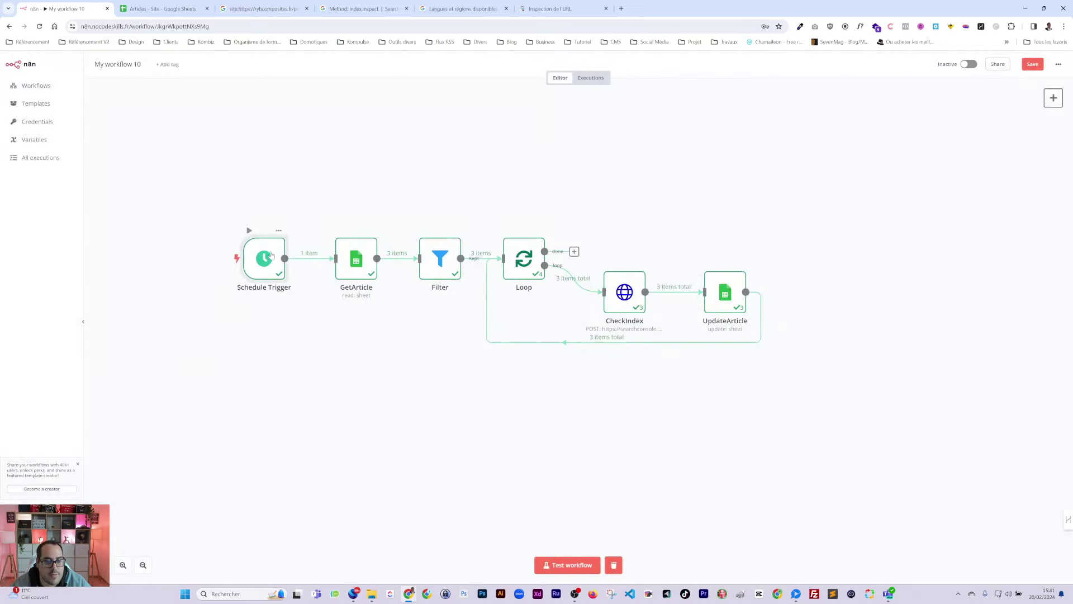
Step: Inspect the Schedule Trigger's output, then switch to the Articles - Site spreadsheet
{"action": "double_click", "coordinate": [270, 255]}
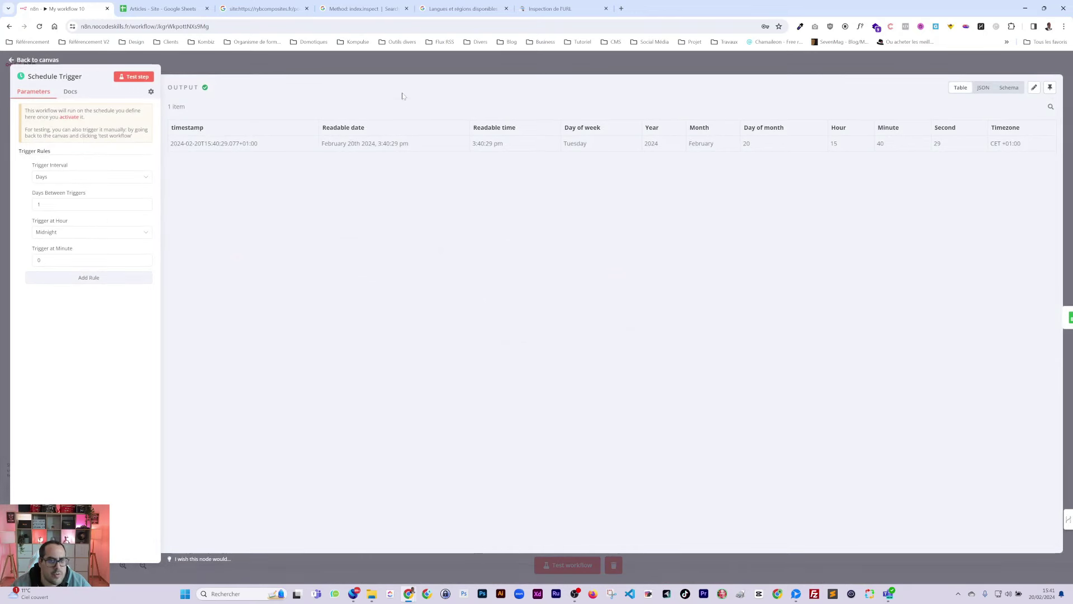
{"action": "key", "text": "Escape"}
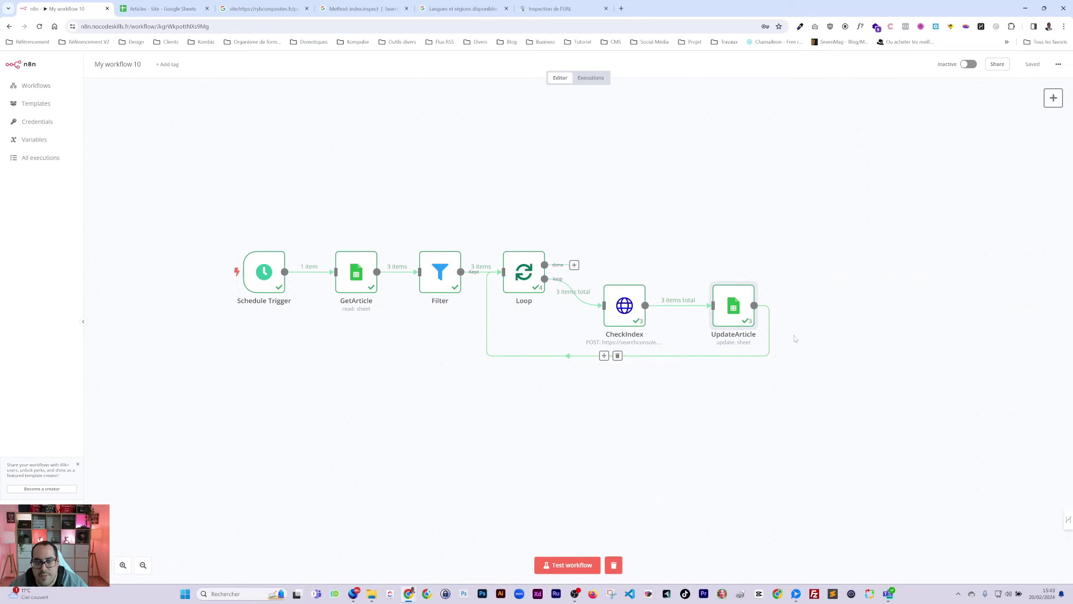
{"action": "scroll", "coordinate": [738, 322], "scroll_direction": "down", "scroll_amount": 1}
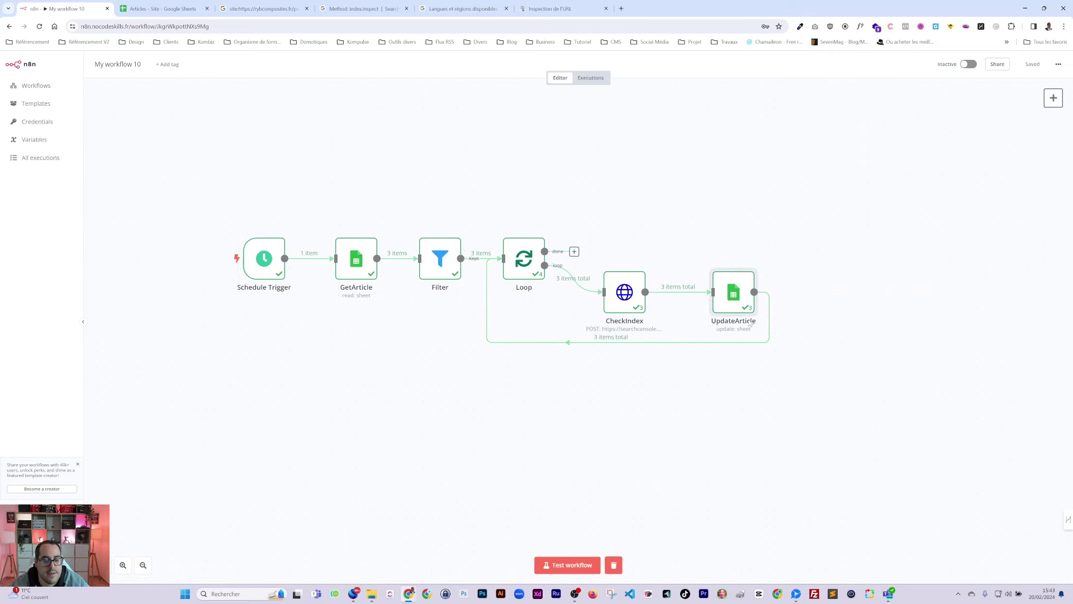
{"action": "mouse_move", "coordinate": [630, 309]}
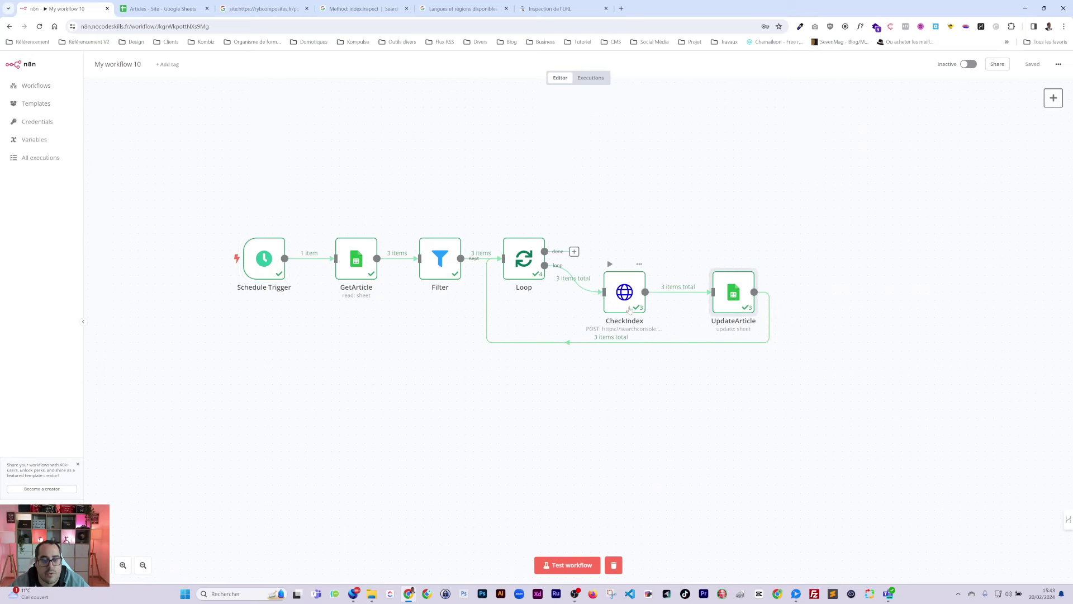
{"action": "left_click", "coordinate": [161, 8]}
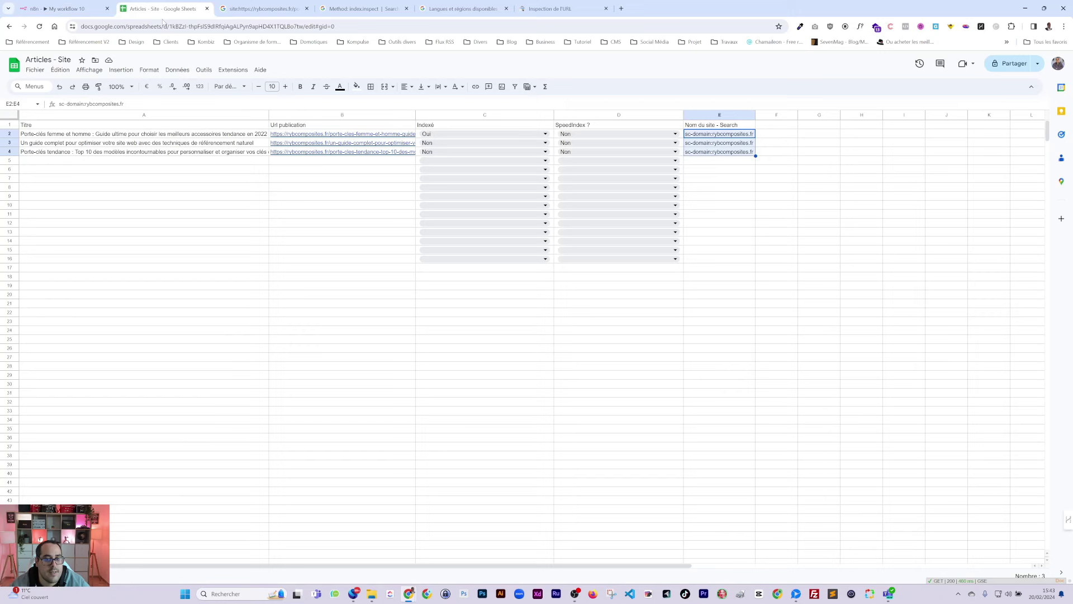
Step: Change header D1 from 'SpeedIndex ?' to 'SpeedyIndex ?' and reselect the word SpeedyIndex
{"action": "left_click", "coordinate": [564, 124]}
{"action": "left_click", "coordinate": [71, 104]}
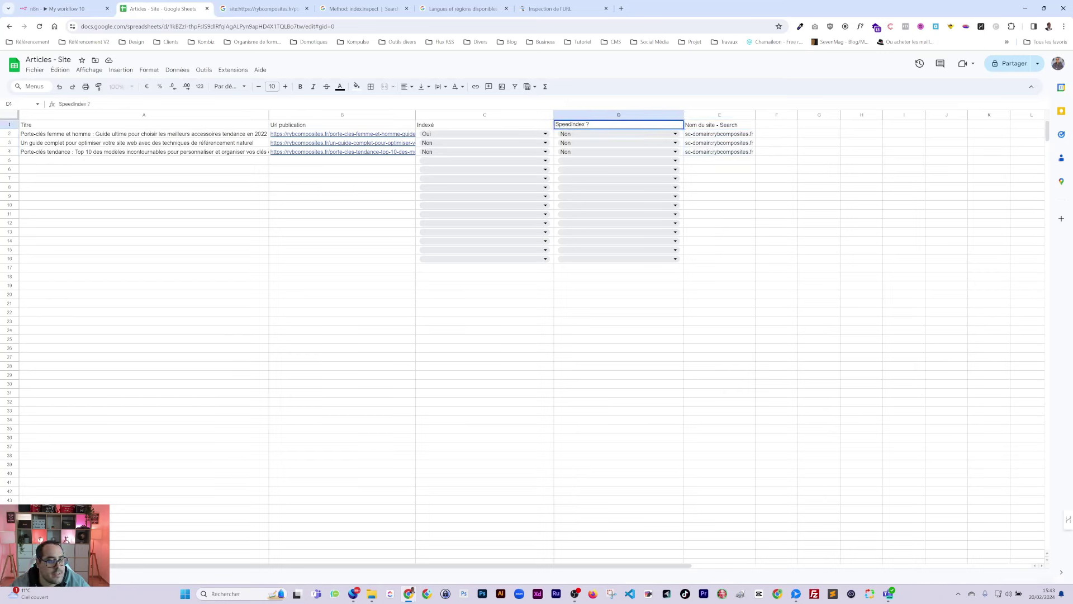
{"action": "type", "text": "y"}
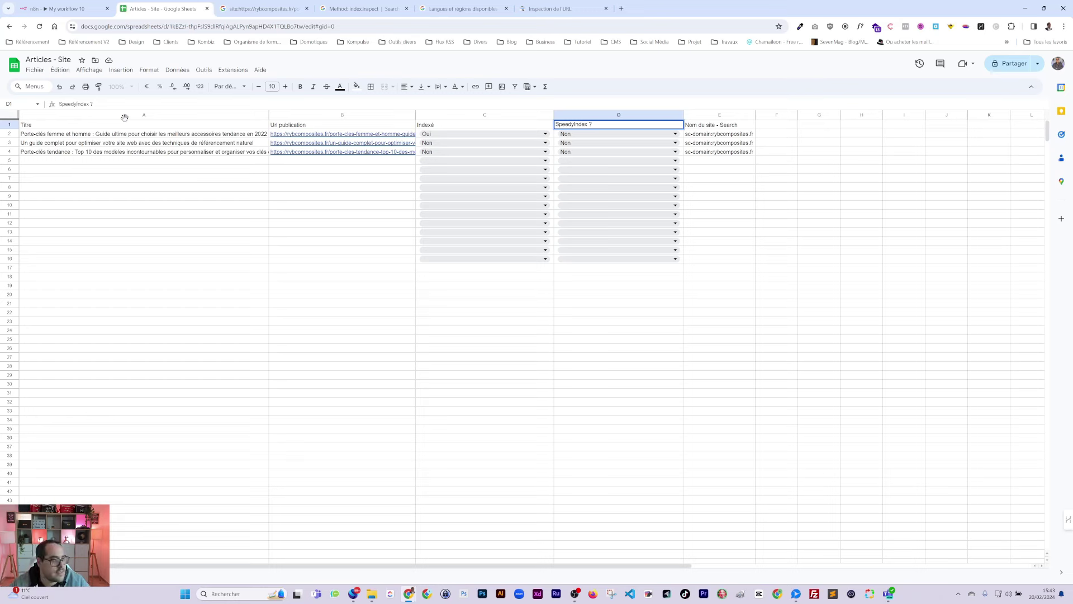
{"action": "left_click", "coordinate": [167, 231]}
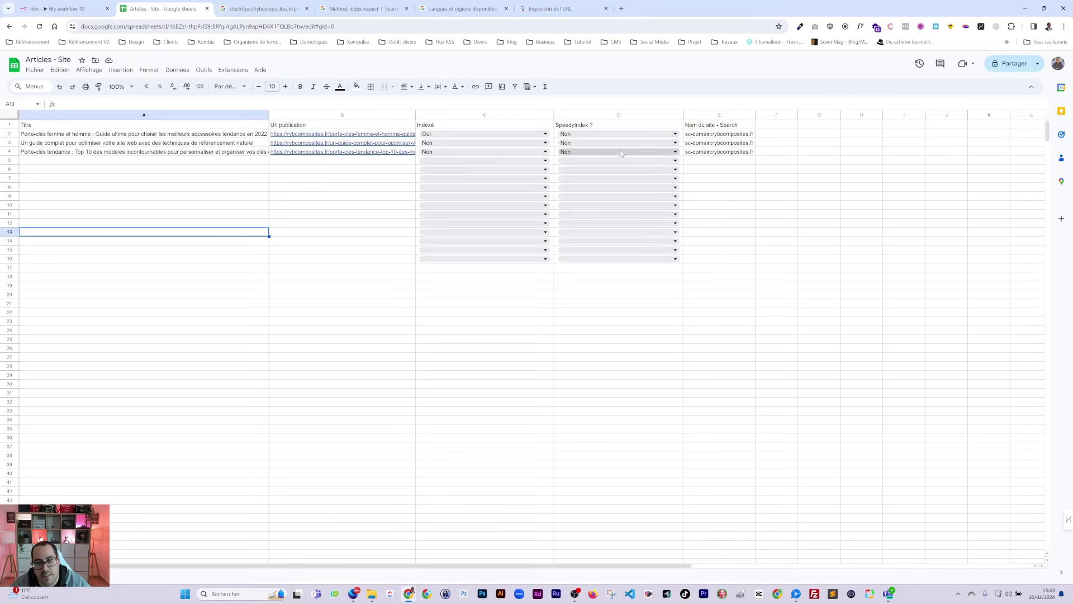
{"action": "left_click", "coordinate": [563, 125]}
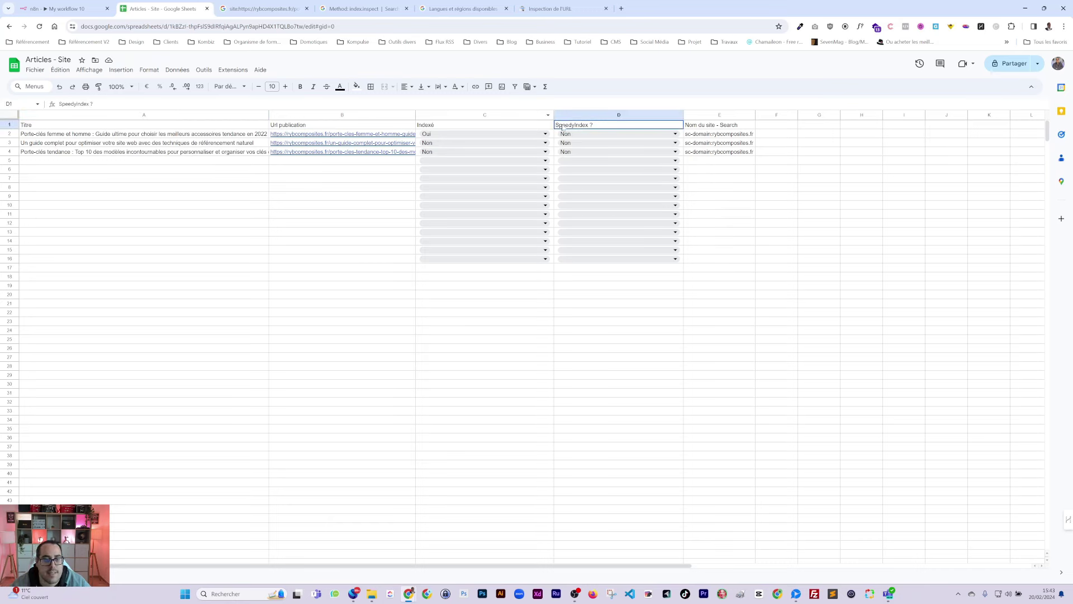
{"action": "double_click", "coordinate": [69, 104]}
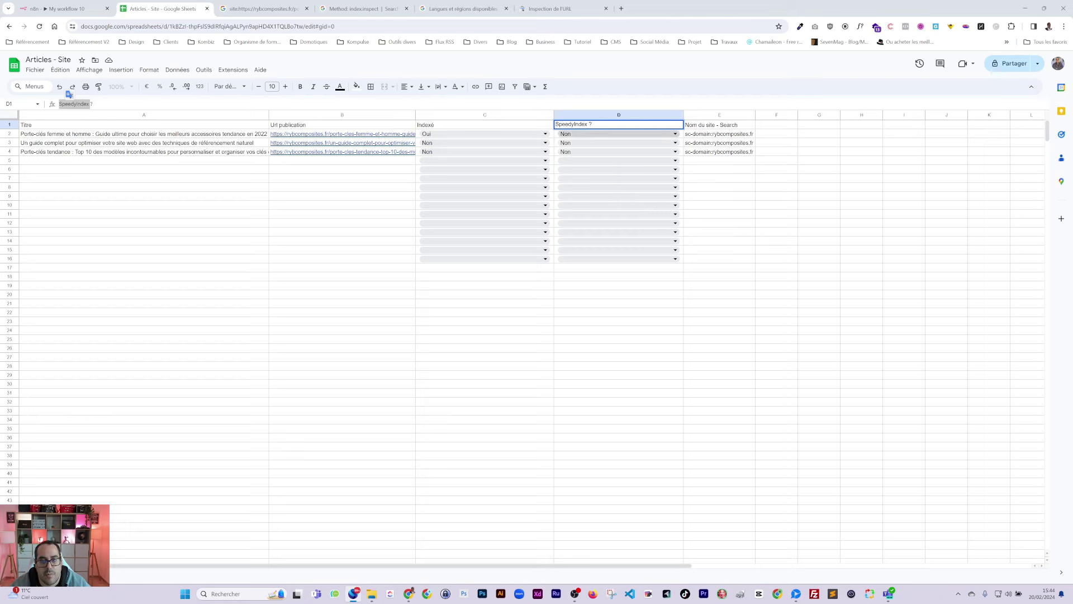
{"action": "double_click", "coordinate": [571, 124]}
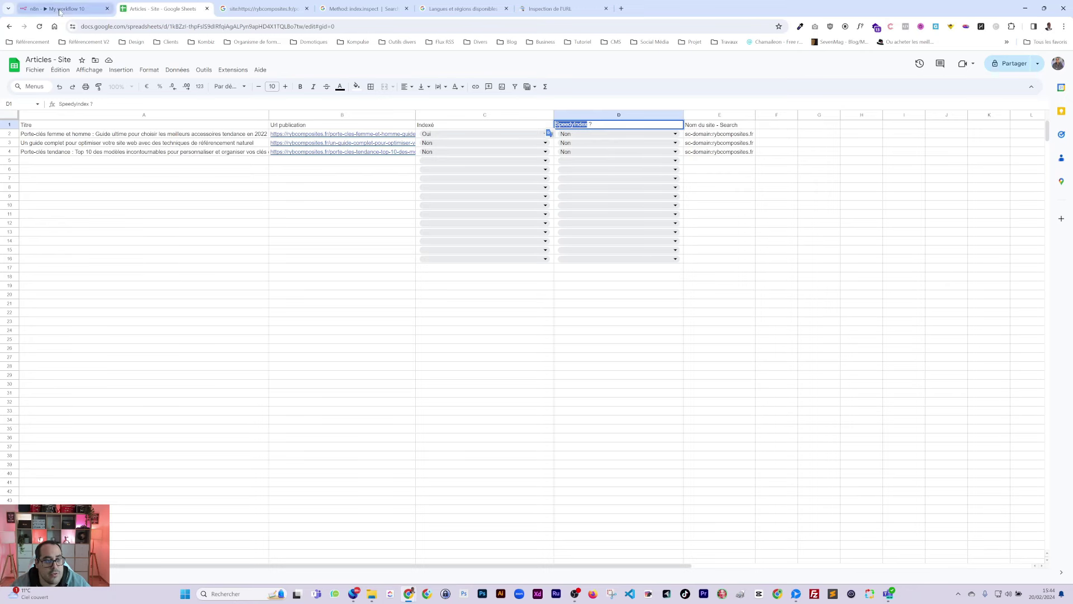
{"action": "left_click", "coordinate": [60, 10]}
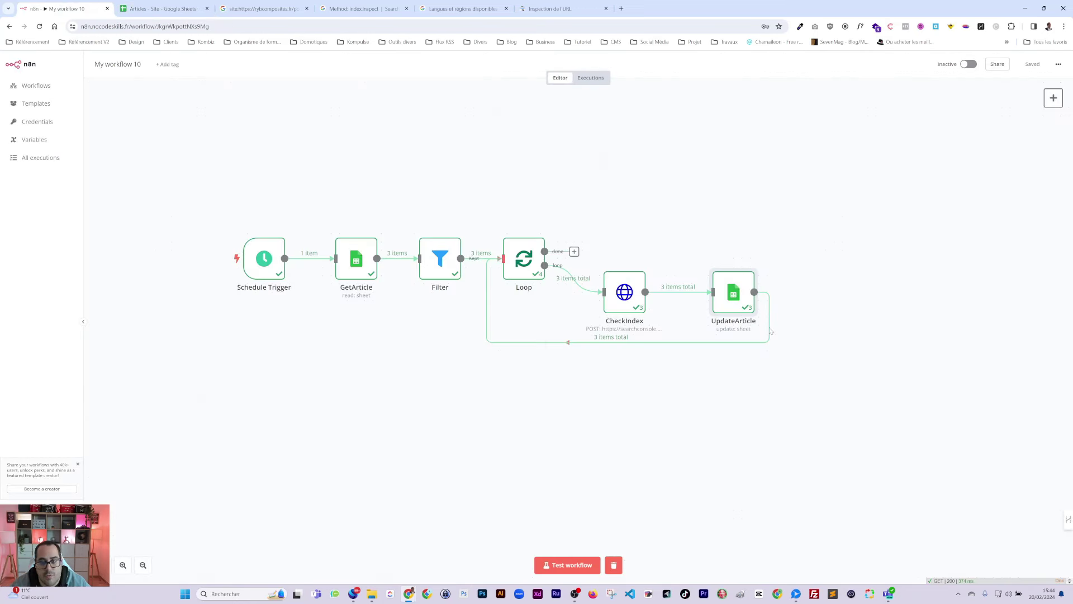
Step: Add an Execute Workflow (Call Another Workflow) node after Loop's done output, placed to the right
{"action": "left_click", "coordinate": [575, 252]}
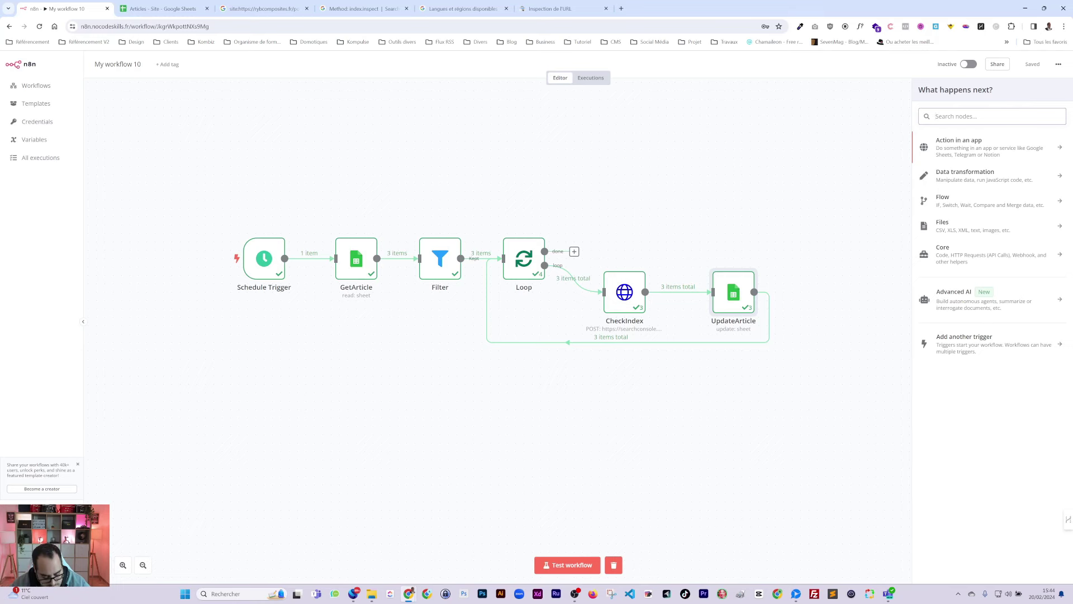
{"action": "type", "text": "ew"}
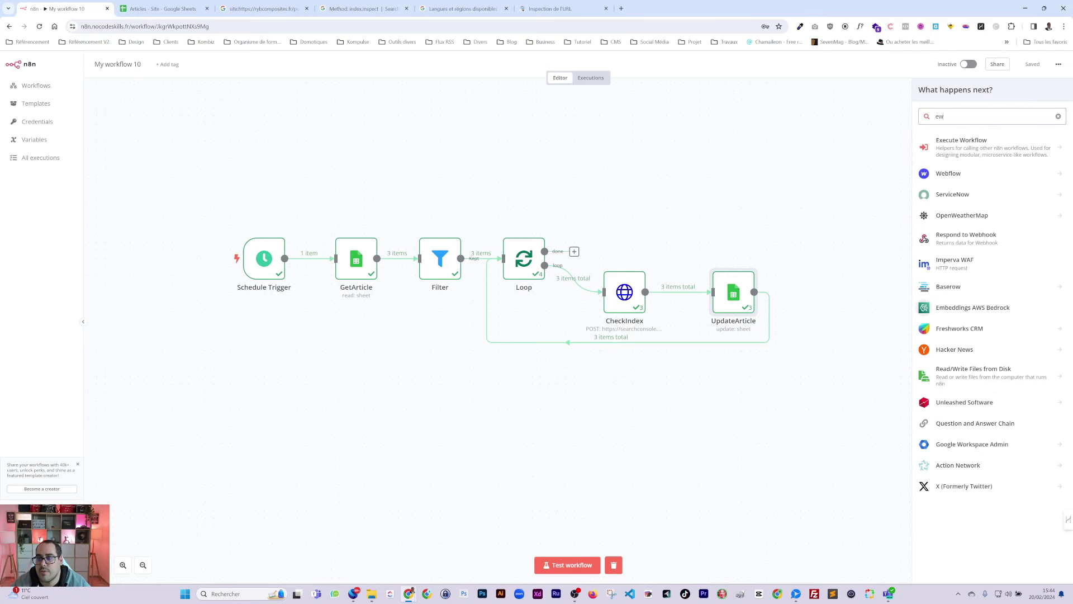
{"action": "left_click", "coordinate": [980, 149]}
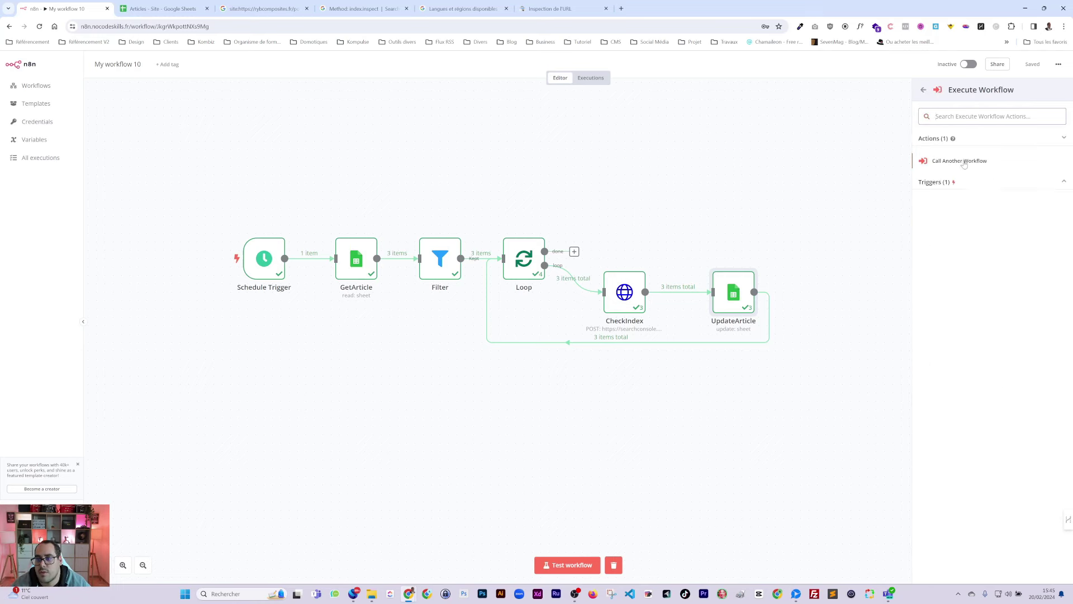
{"action": "left_click", "coordinate": [966, 161]}
{"action": "left_click", "coordinate": [709, 66]}
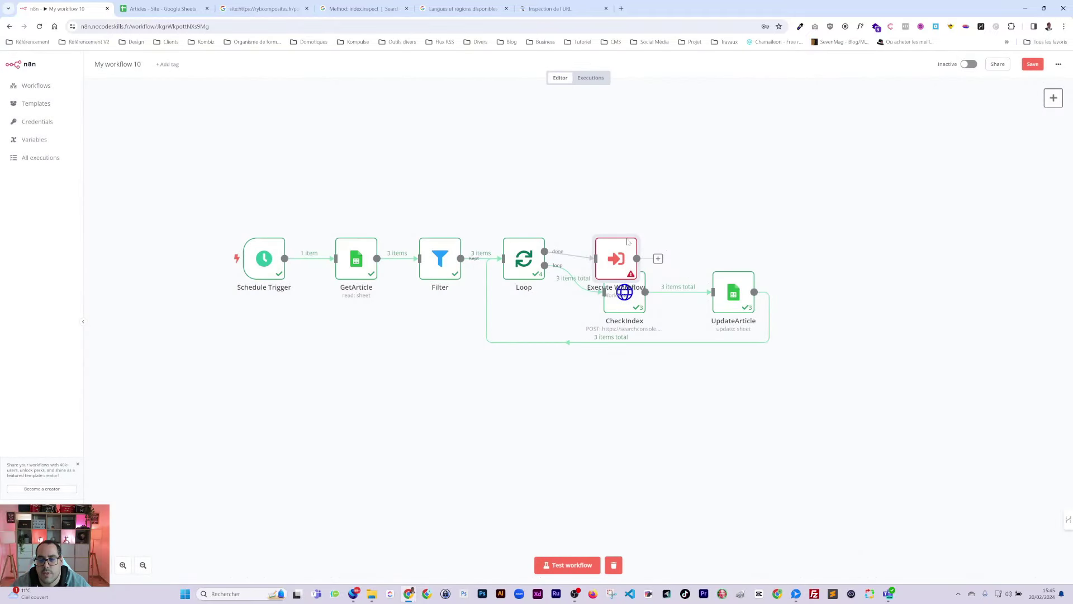
{"action": "left_click_drag", "start_coordinate": [616, 259], "coordinate": [834, 251]}
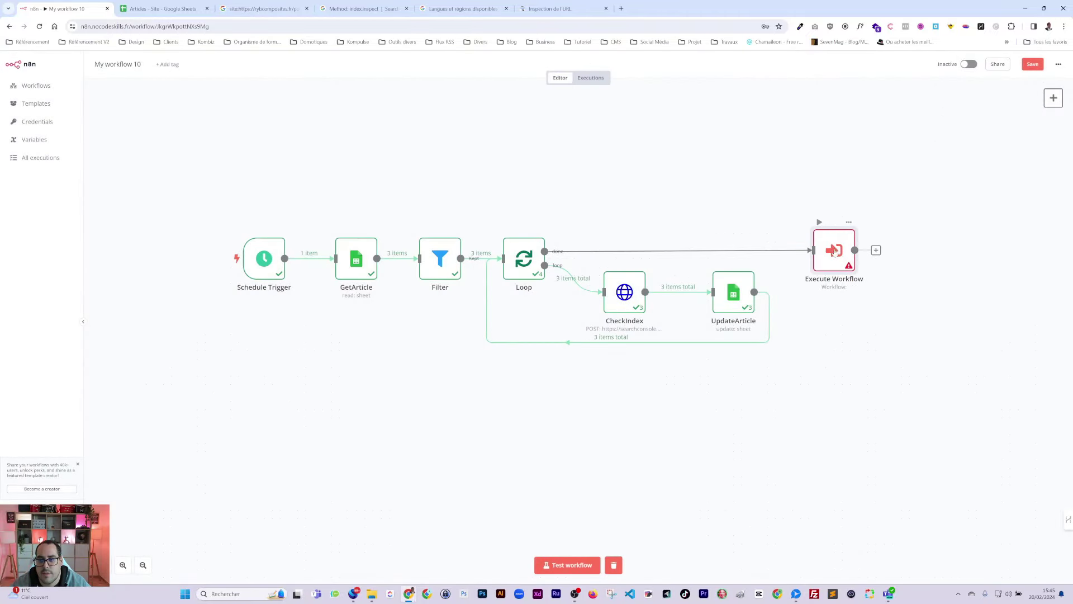
Step: Save the workflow and rename it 'Check indexation'
{"action": "left_click", "coordinate": [1032, 66]}
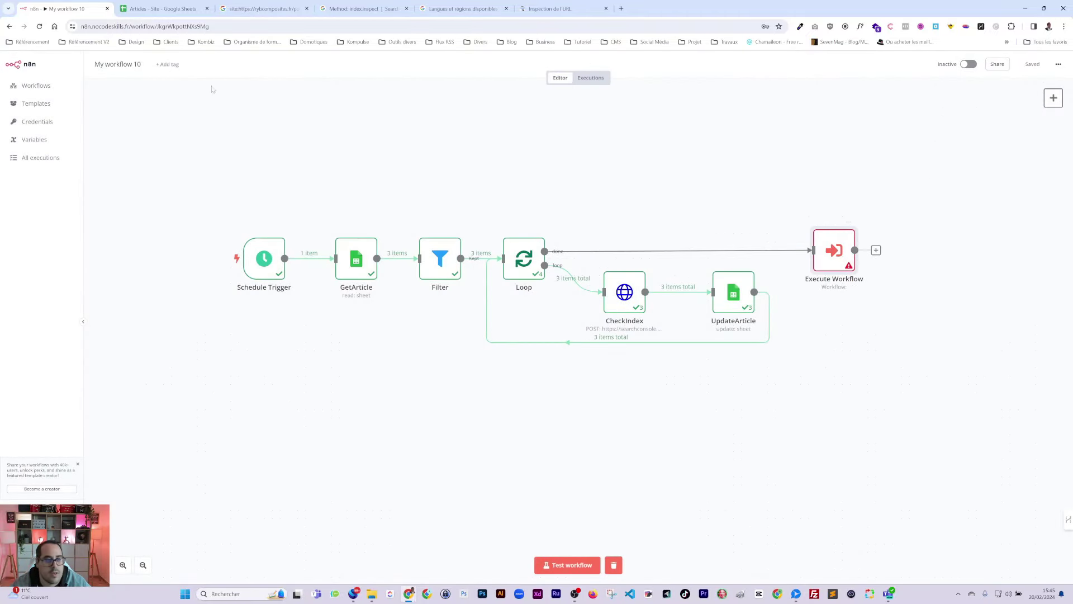
{"action": "left_click", "coordinate": [117, 65]}
{"action": "type", "text": "Chec"}
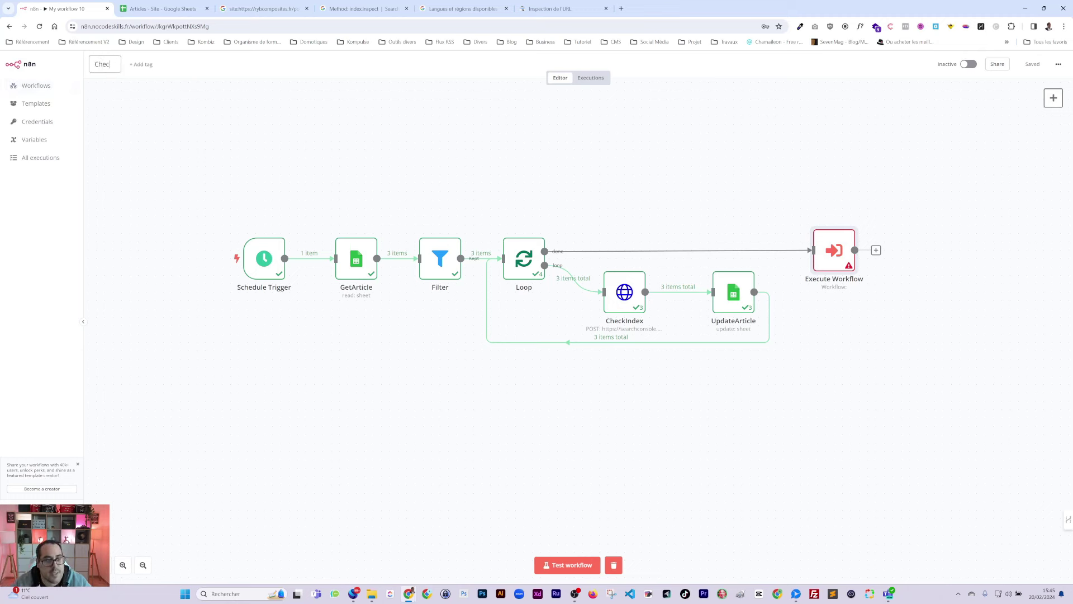
{"action": "type", "text": "k indexation"}
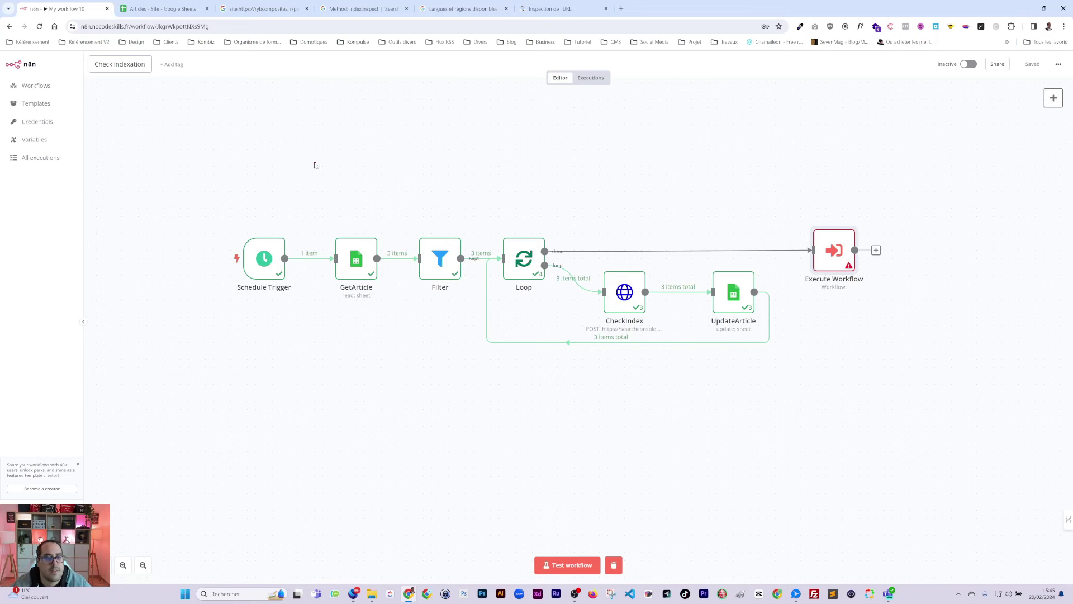
{"action": "left_click", "coordinate": [315, 165]}
Step: Create a new workflow starting with an Execute Workflow Trigger, moved up and left
{"action": "left_click", "coordinate": [33, 87]}
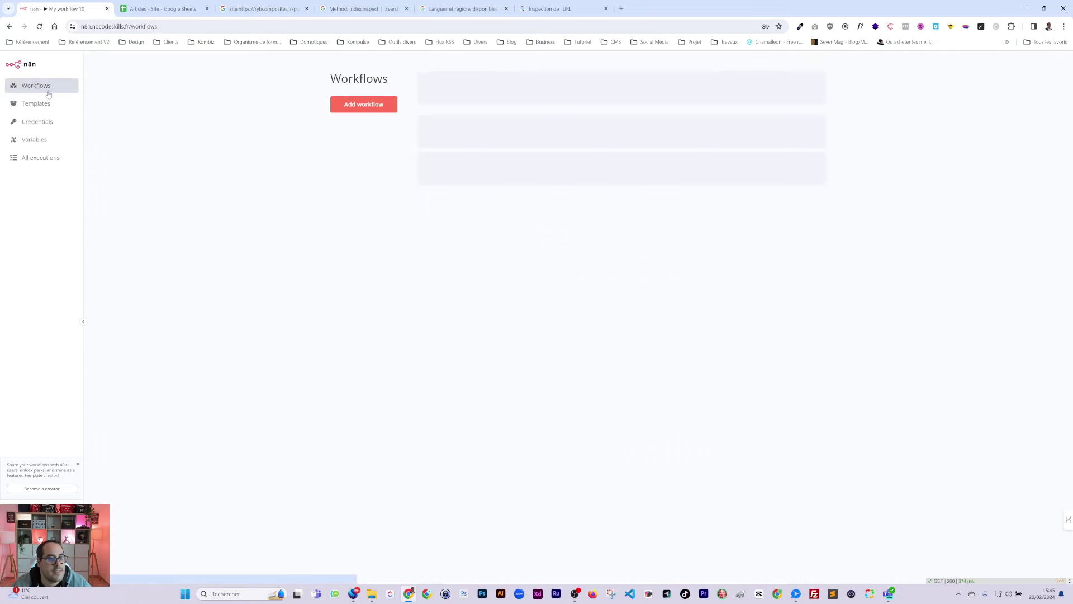
{"action": "left_click", "coordinate": [365, 106]}
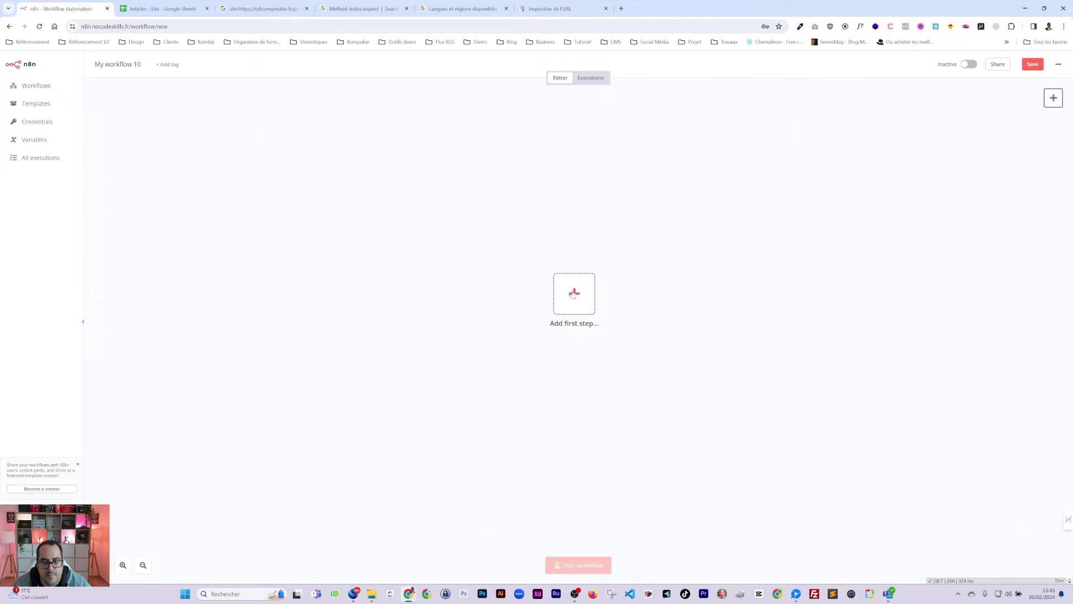
{"action": "left_click", "coordinate": [574, 293]}
{"action": "type", "text": "s"}
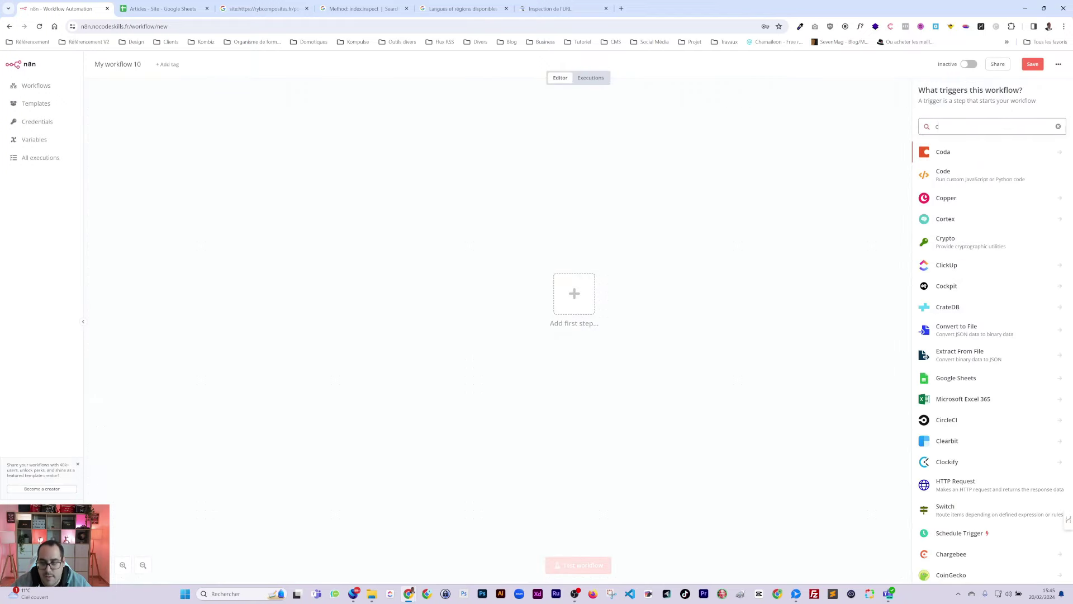
{"action": "key", "text": "BackSpace"}
{"action": "left_click", "coordinate": [955, 284]}
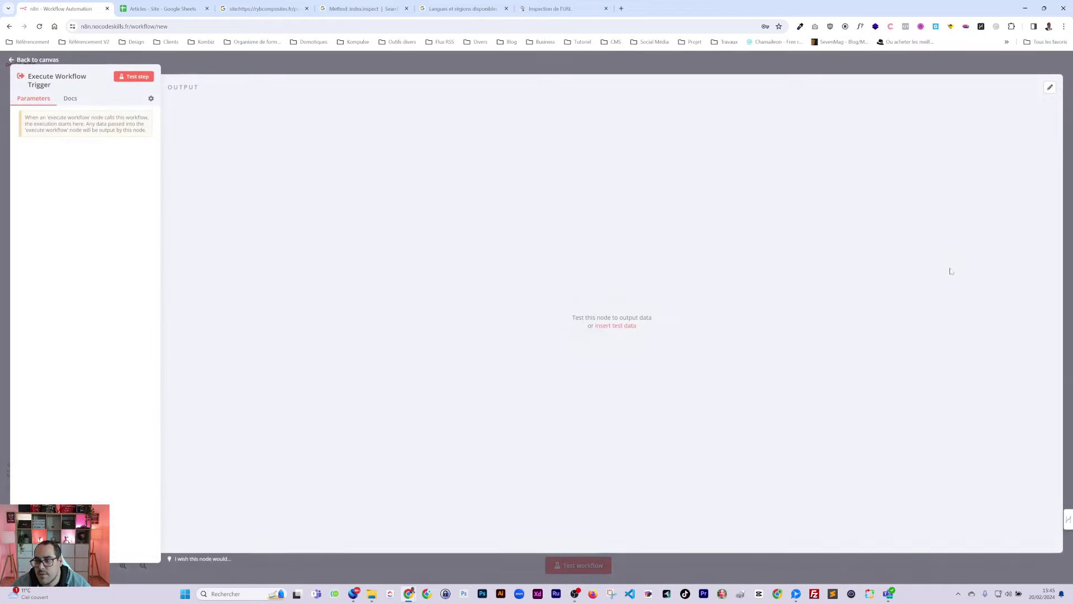
{"action": "left_click", "coordinate": [1013, 75]}
{"action": "left_click", "coordinate": [1053, 99]}
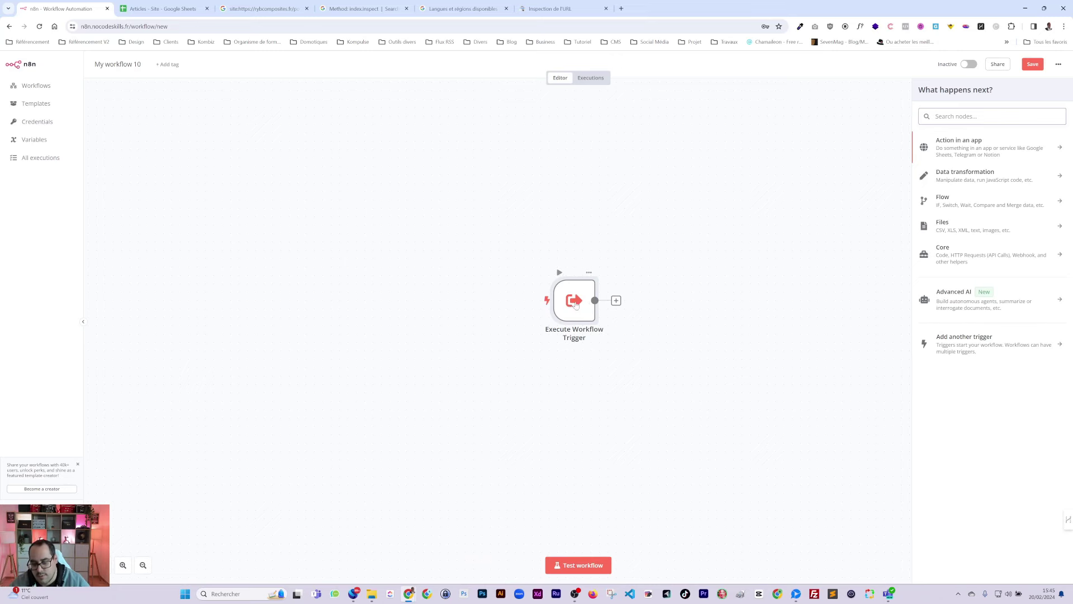
{"action": "double_click", "coordinate": [579, 300]}
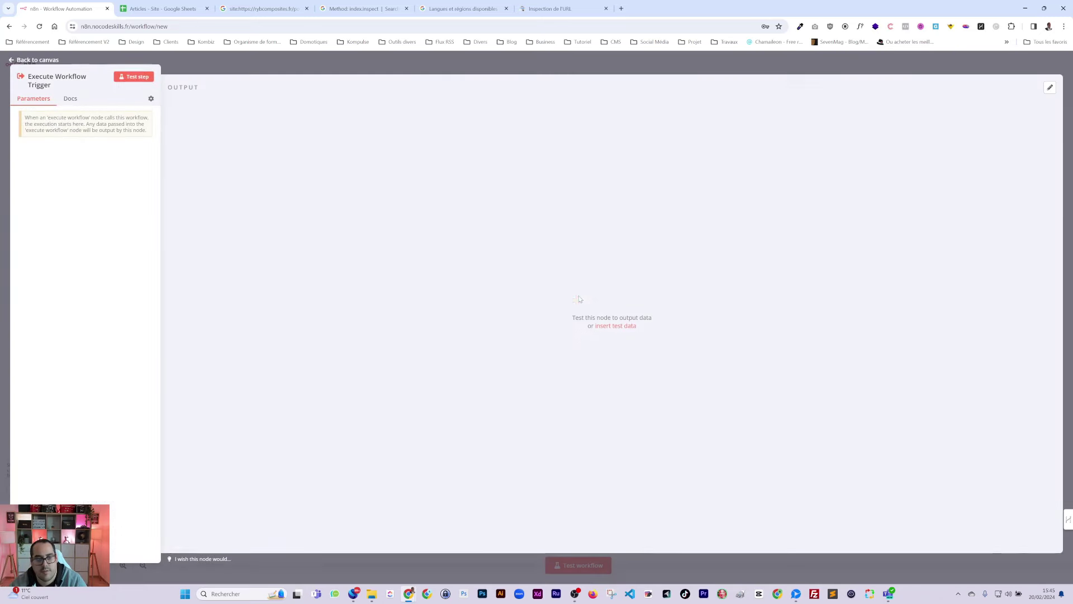
{"action": "key", "text": "Escape"}
{"action": "left_click_drag", "start_coordinate": [582, 309], "coordinate": [365, 226]}
Step: Pick Google Sheets as the node following the trigger
{"action": "left_click", "coordinate": [397, 217]}
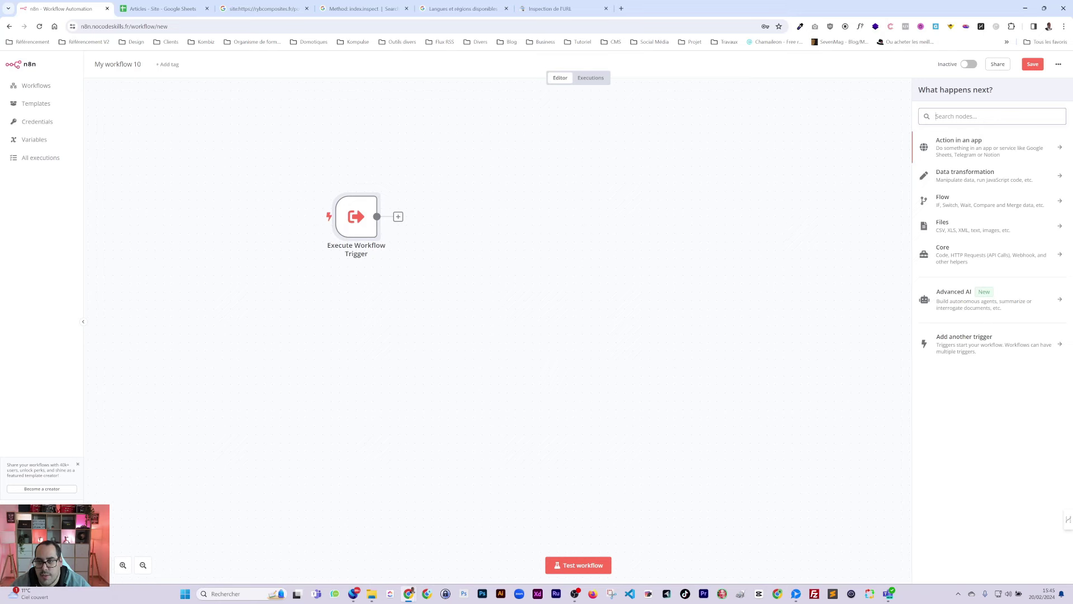
{"action": "type", "text": "googl"}
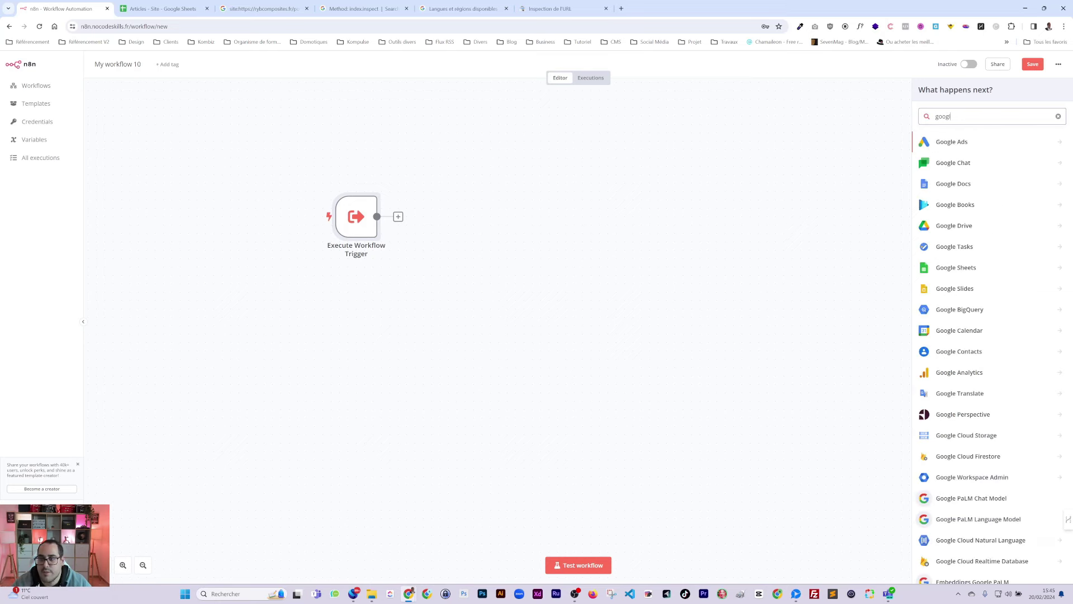
{"action": "left_click", "coordinate": [955, 267]}
Step: Duplicate the n8n browser tab and move the copy into first position
{"action": "right_click", "coordinate": [56, 9]}
{"action": "left_click", "coordinate": [90, 80]}
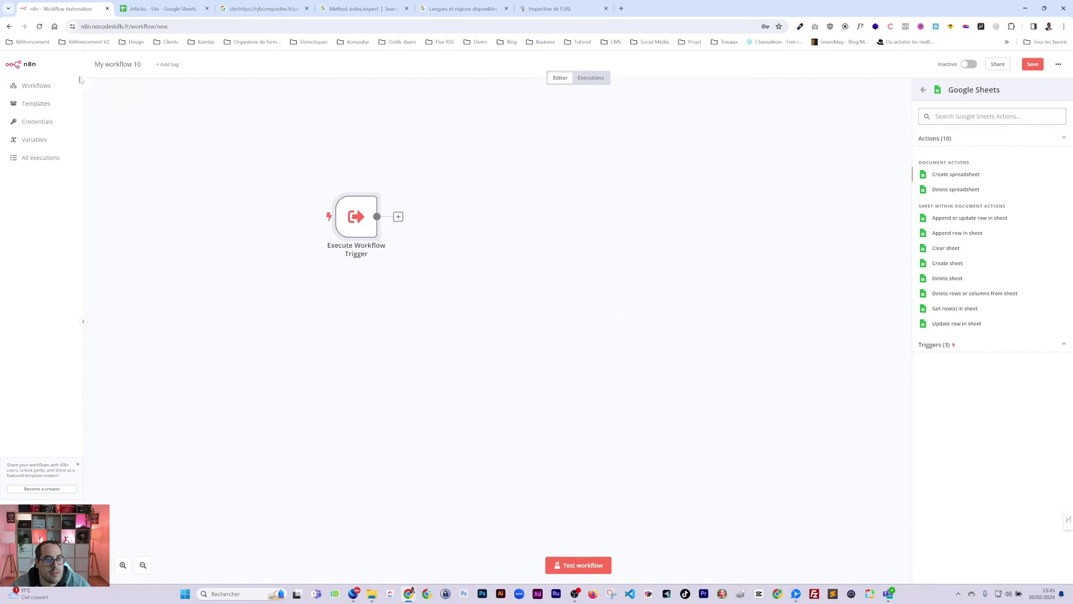
{"action": "left_click_drag", "start_coordinate": [150, 9], "coordinate": [62, 8]}
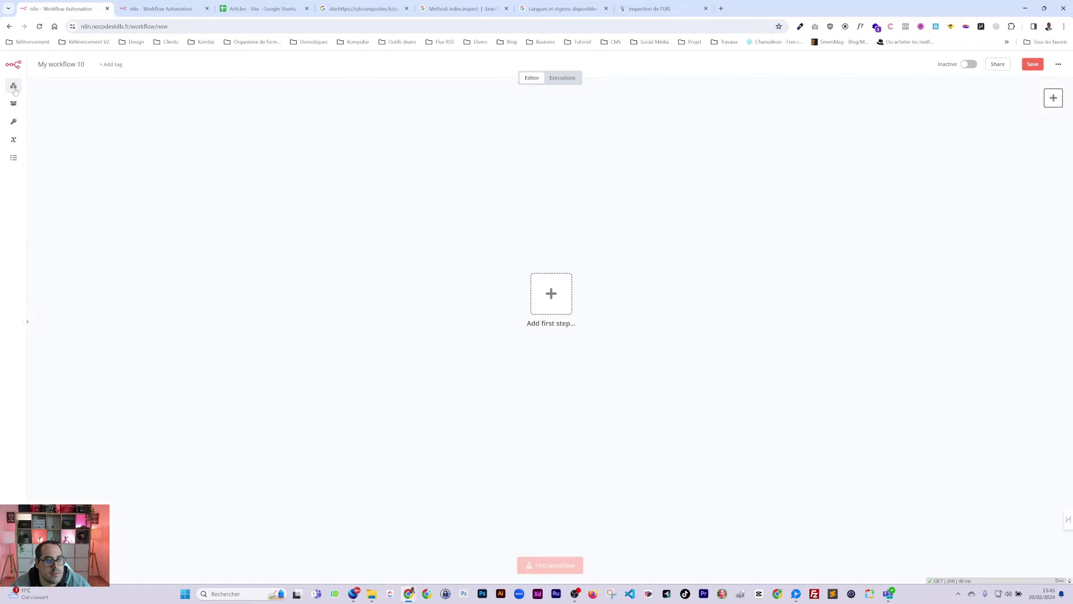
Step: Open Check indexation, then paste GetArticle into the sub-workflow, connected after the trigger
{"action": "left_click", "coordinate": [14, 85]}
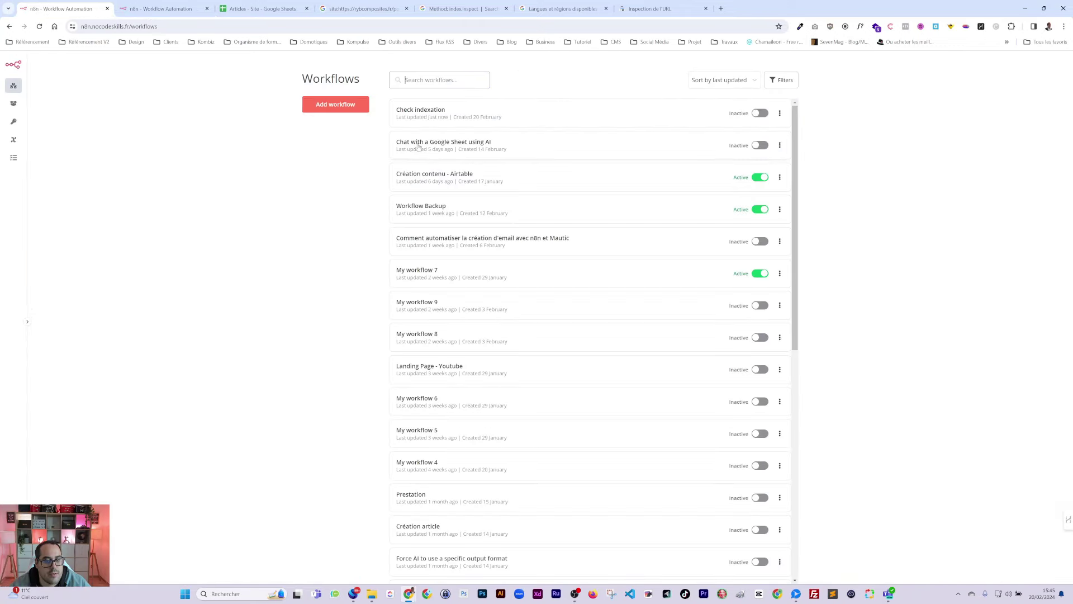
{"action": "left_click", "coordinate": [421, 115]}
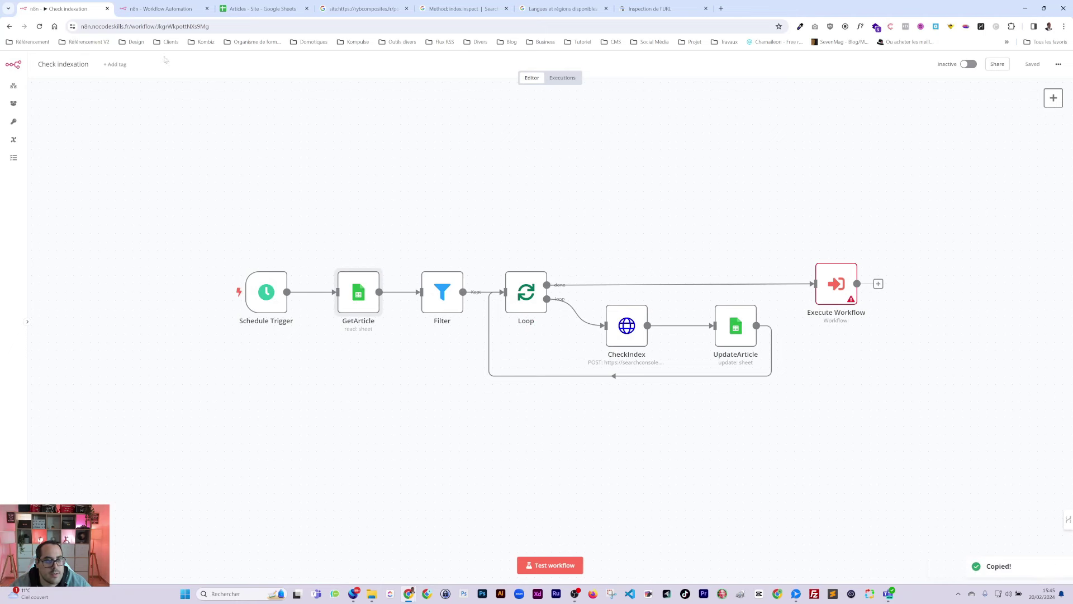
{"action": "left_click", "coordinate": [162, 8]}
{"action": "key", "text": "Escape"}
{"action": "key", "text": "ctrl+v"}
{"action": "left_click_drag", "start_coordinate": [377, 216], "coordinate": [430, 226]}
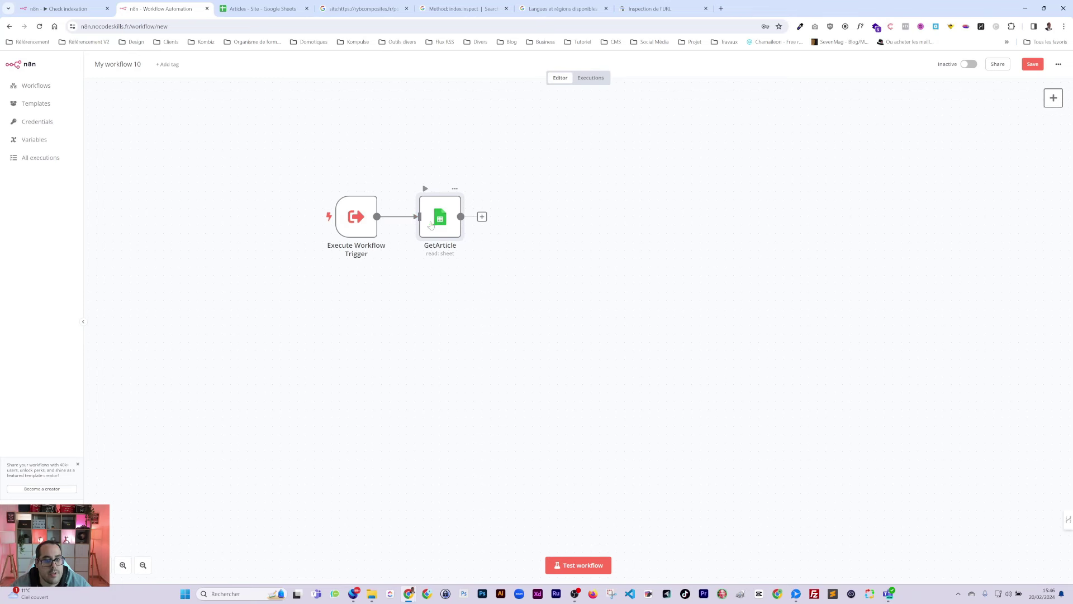
Step: In Check indexation, remove and restore the Execute Workflow node on Loop's done output, then save
{"action": "left_click", "coordinate": [75, 12]}
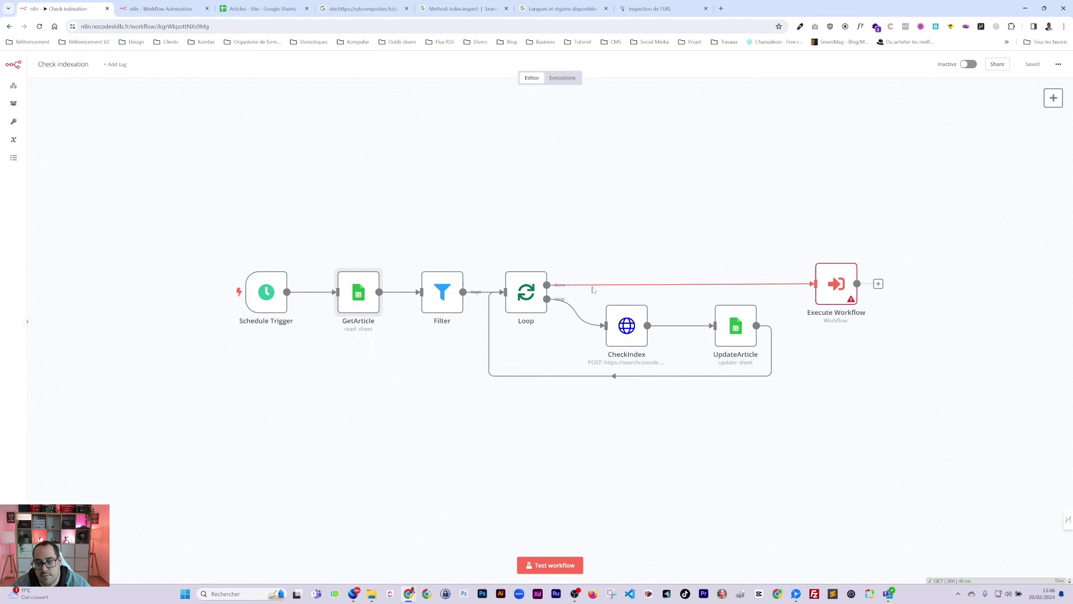
{"action": "mouse_move", "coordinate": [674, 300]}
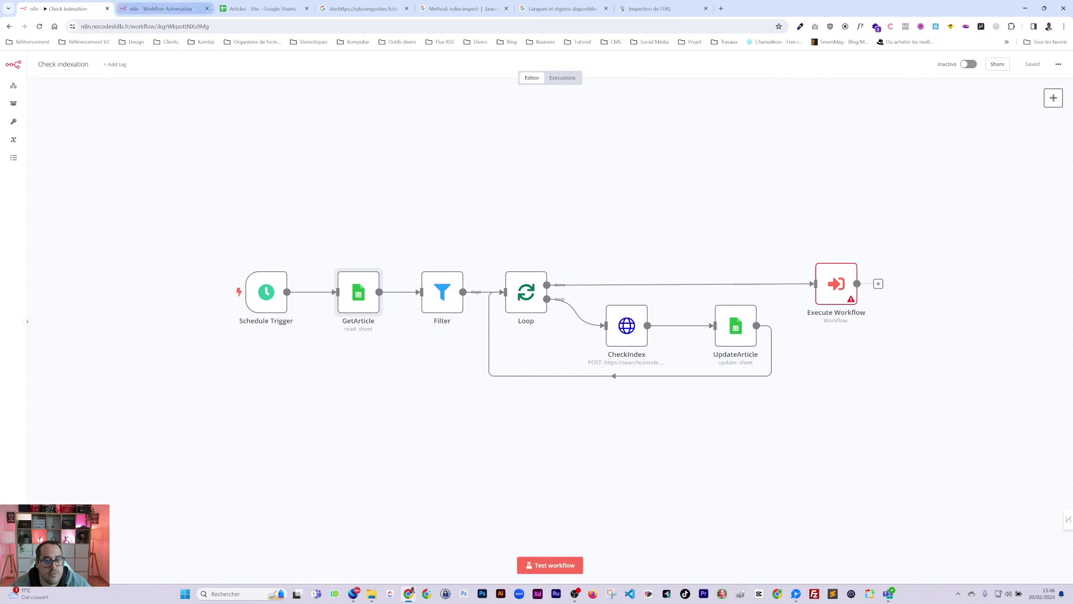
{"action": "left_click", "coordinate": [687, 285]}
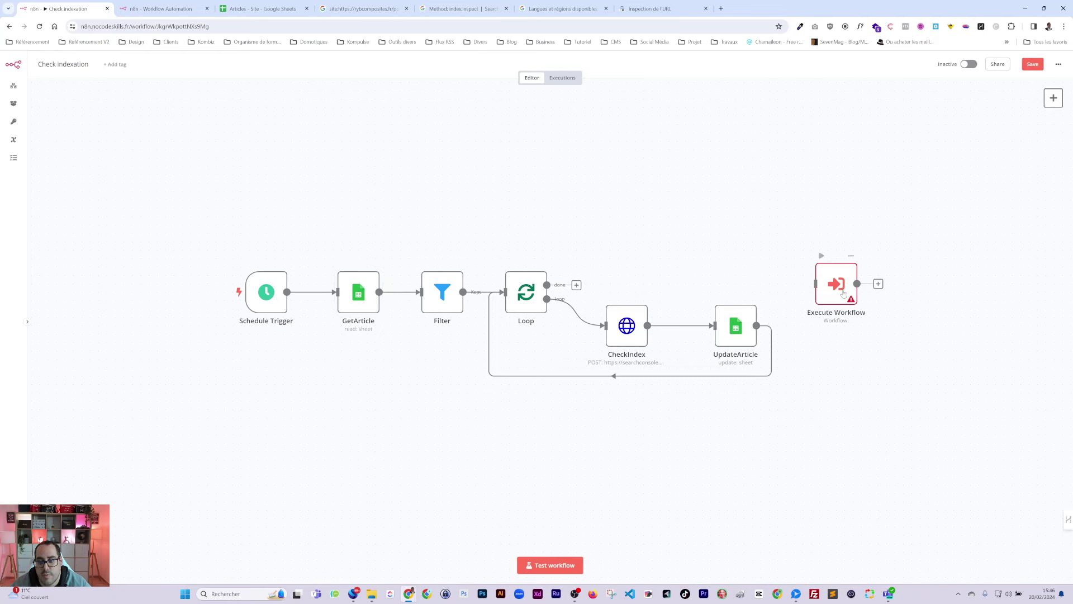
{"action": "left_click", "coordinate": [844, 292]}
{"action": "key", "text": "Delete"}
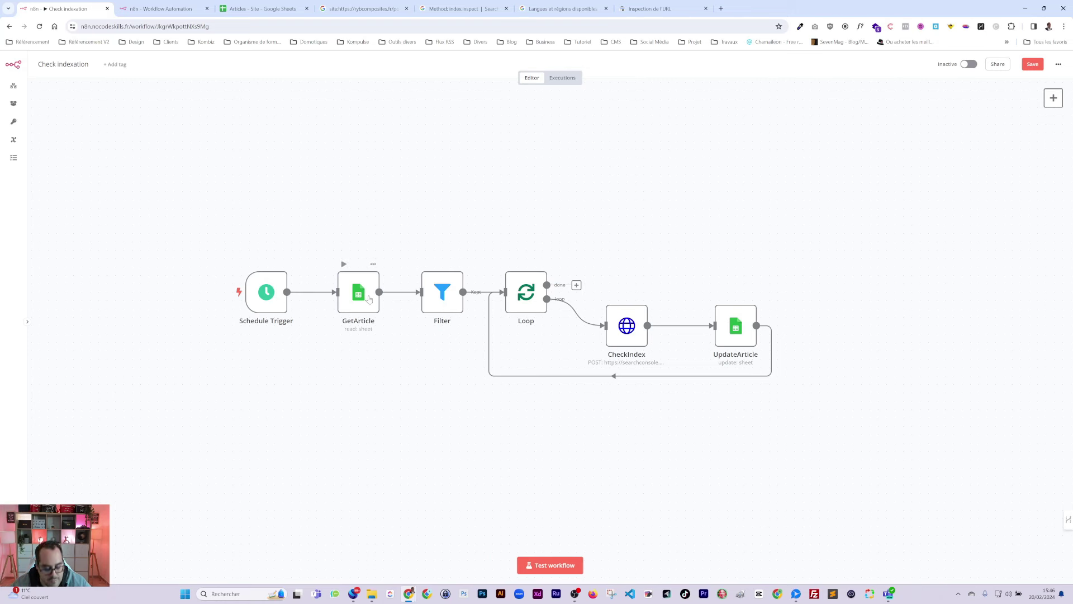
{"action": "key", "text": "ctrl+z"}
{"action": "left_click_drag", "start_coordinate": [568, 287], "coordinate": [826, 291]}
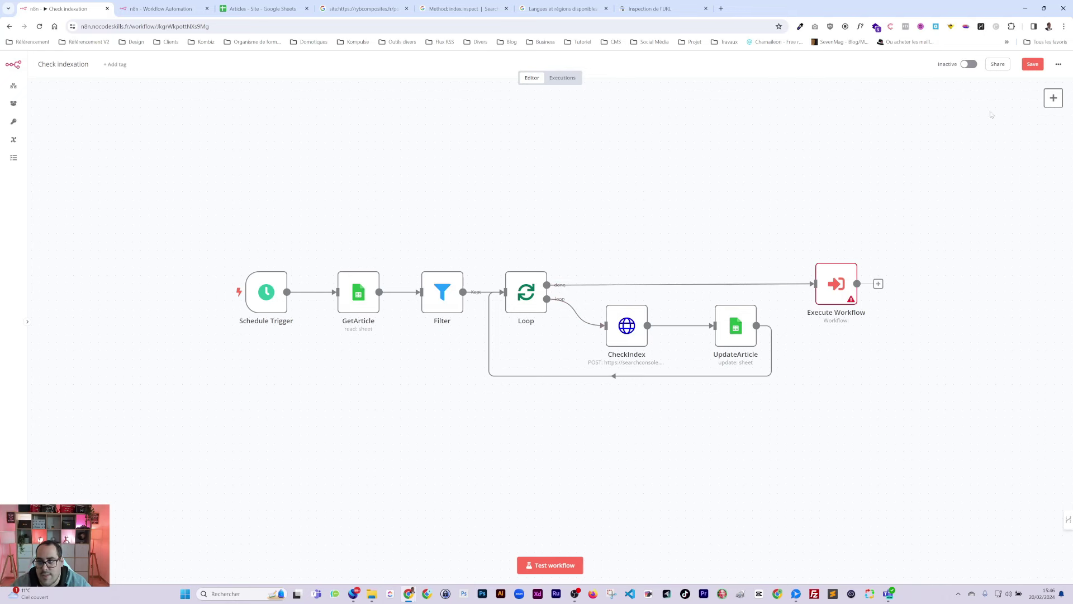
{"action": "left_click", "coordinate": [1031, 64]}
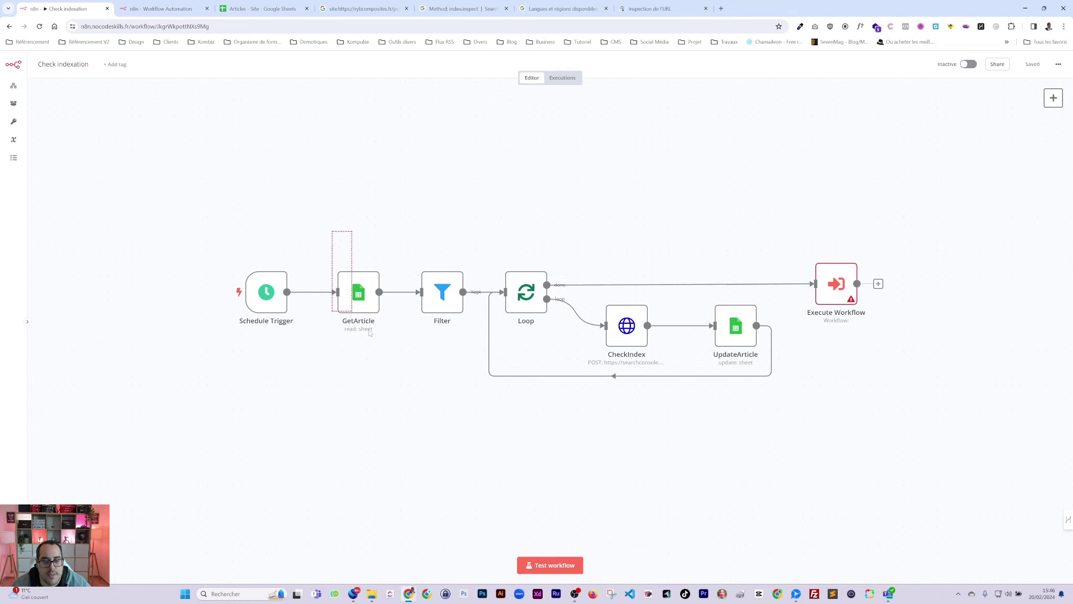
Step: Copy GetArticle, then try and discard a row filter on the sub-workflow's GetArticle
{"action": "left_click", "coordinate": [356, 304]}
{"action": "key", "text": "ctrl+c"}
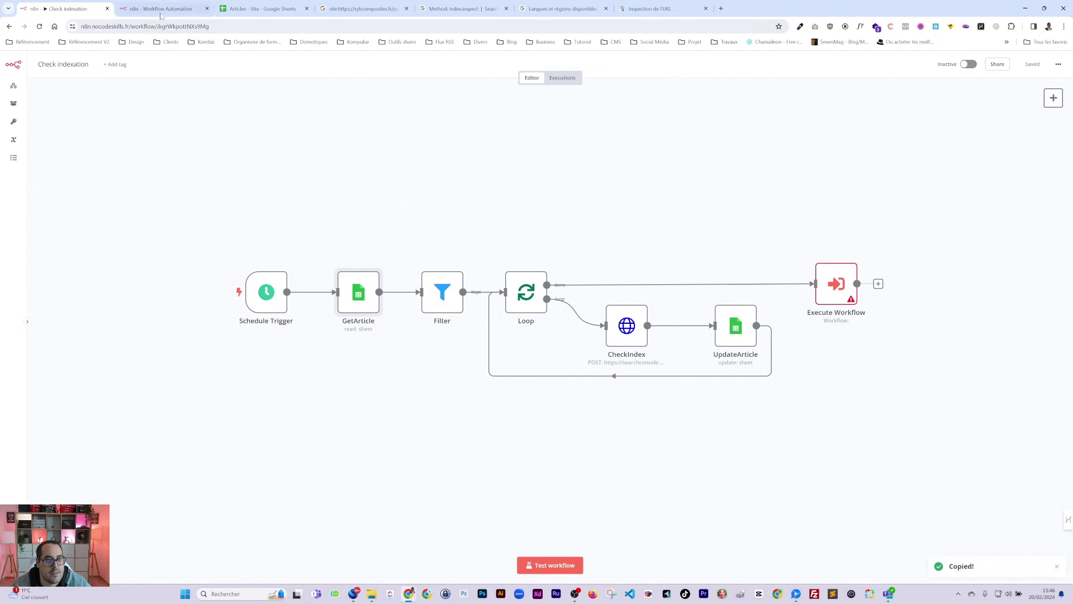
{"action": "left_click", "coordinate": [161, 8]}
{"action": "double_click", "coordinate": [433, 217]}
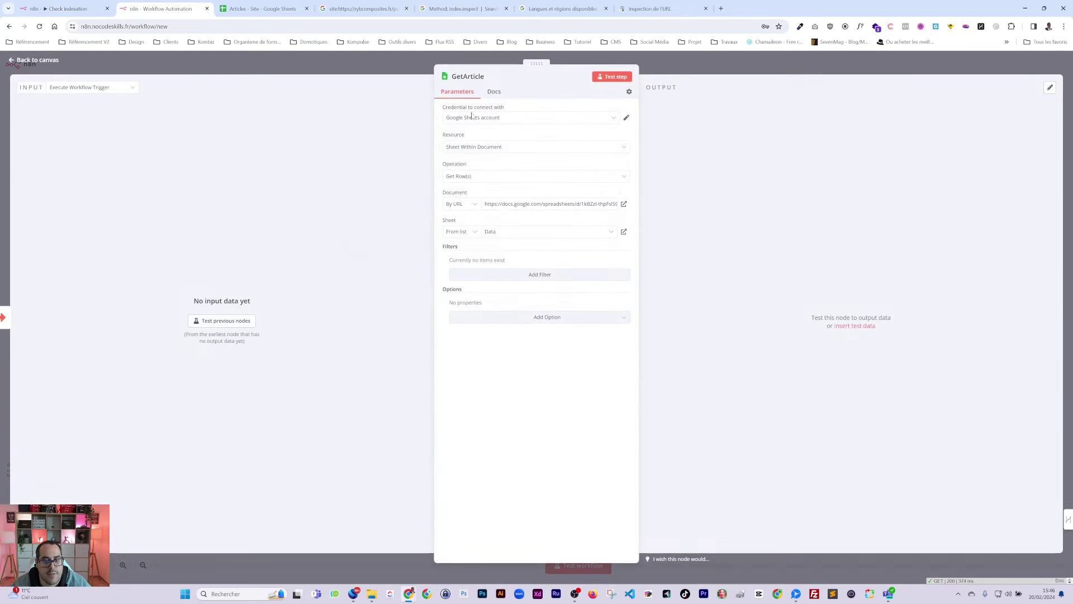
{"action": "left_click", "coordinate": [521, 274]}
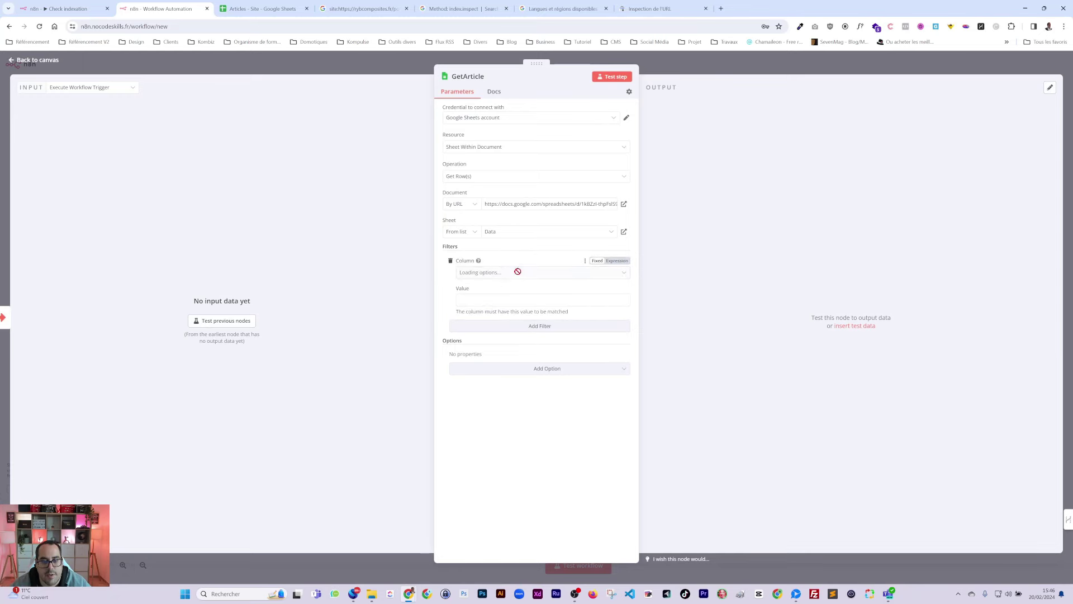
{"action": "left_click", "coordinate": [449, 260]}
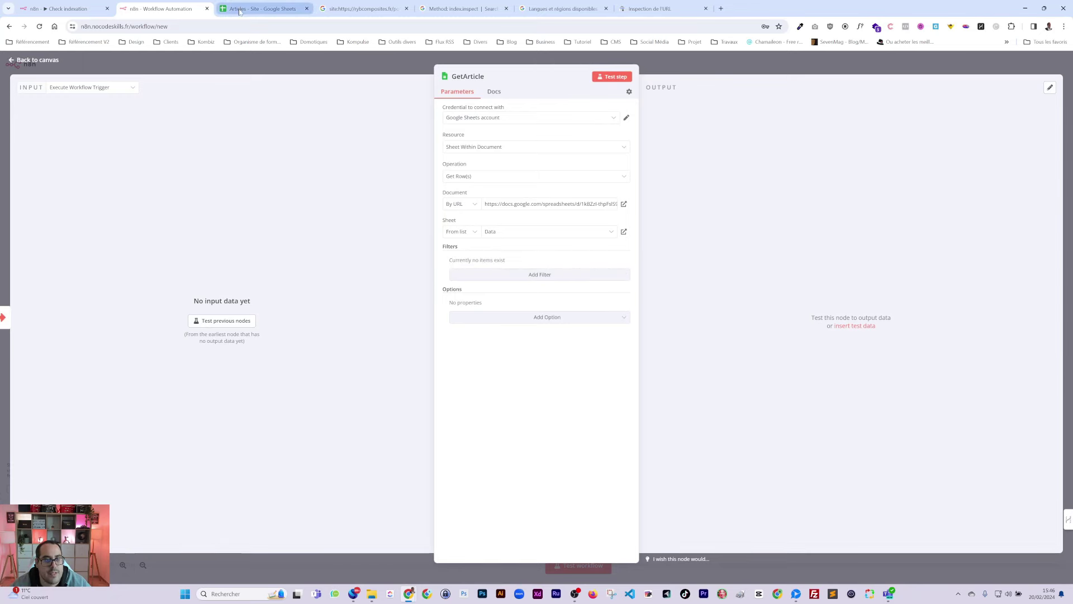
Step: Copy the Filter node, review GetArticle's filterable sheet columns in Check indexation, and save
{"action": "left_click", "coordinate": [262, 8]}
{"action": "left_click", "coordinate": [73, 9]}
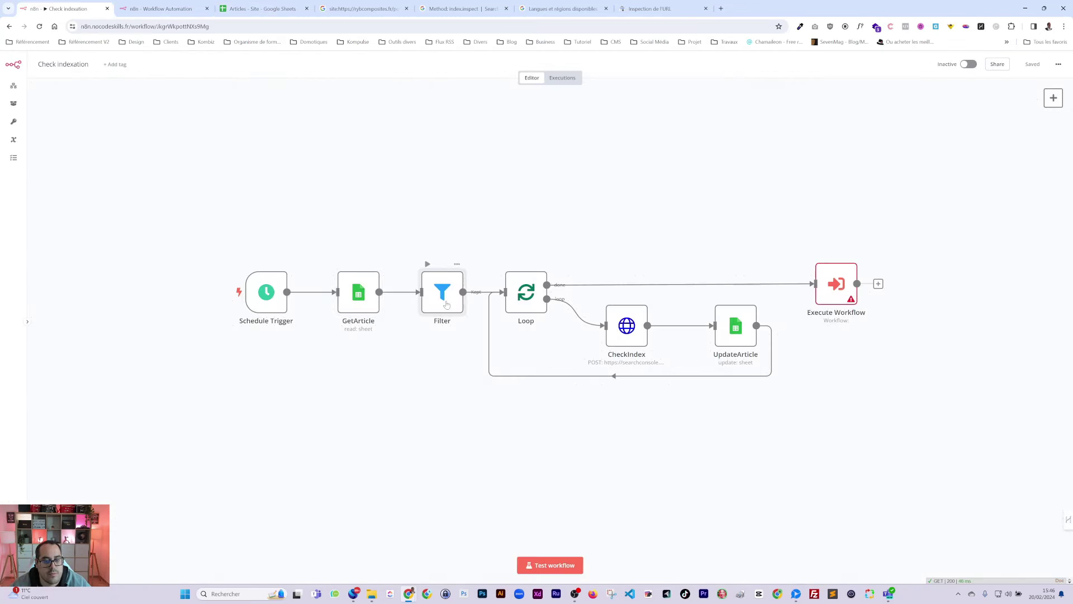
{"action": "key", "text": "ctrl+c"}
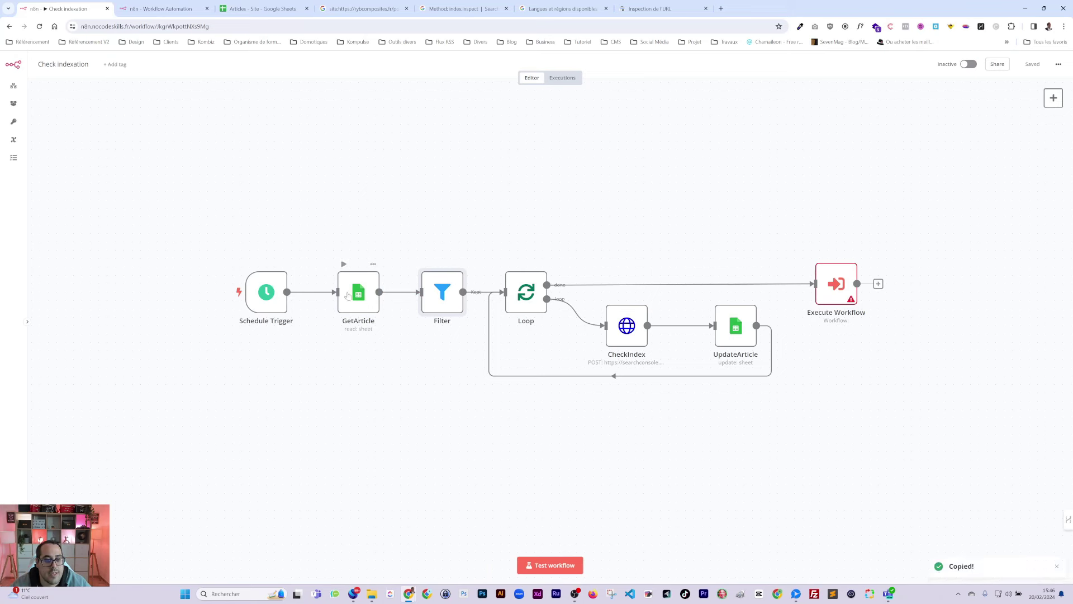
{"action": "double_click", "coordinate": [358, 296]}
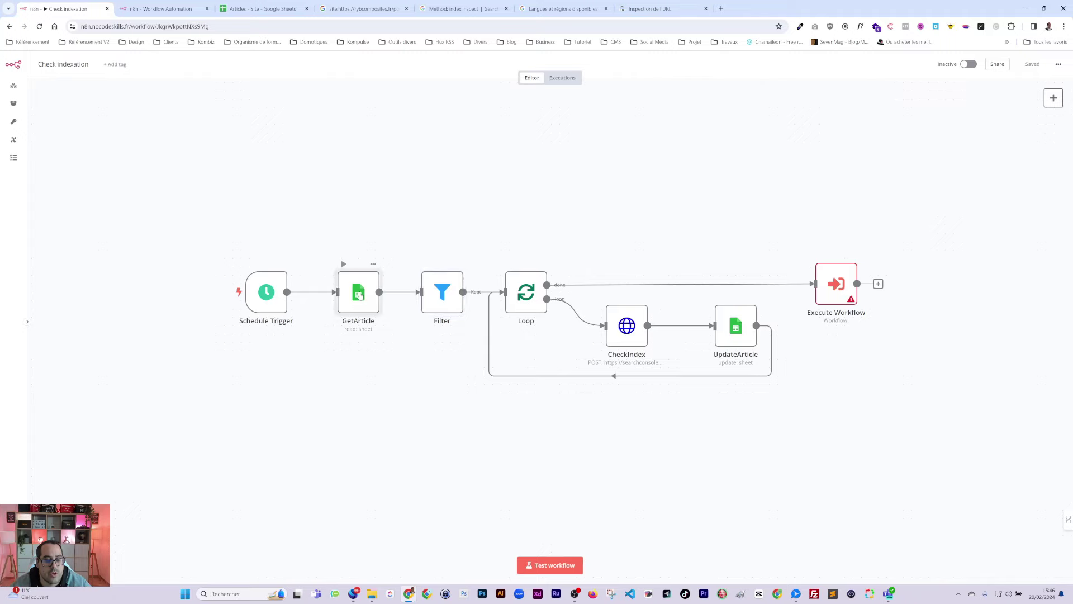
{"action": "left_click", "coordinate": [485, 275]}
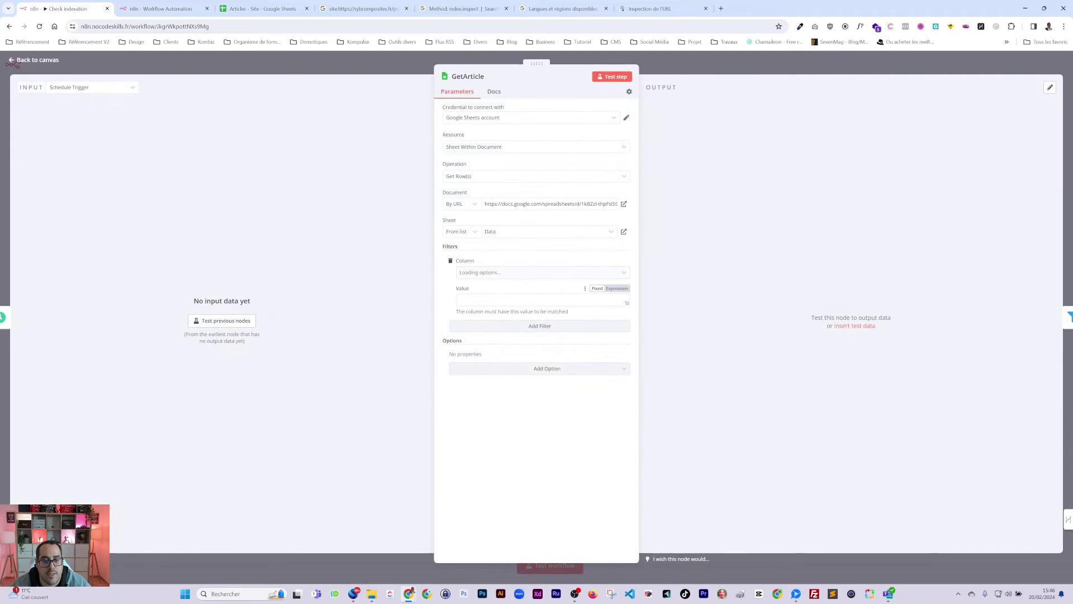
{"action": "left_click", "coordinate": [462, 274]}
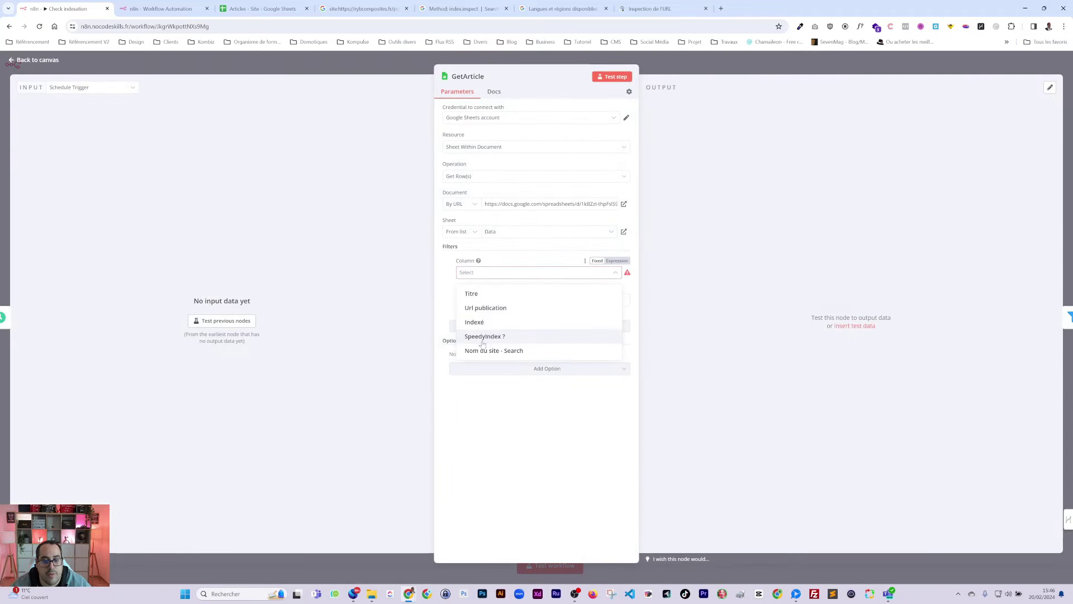
{"action": "left_click", "coordinate": [448, 261]}
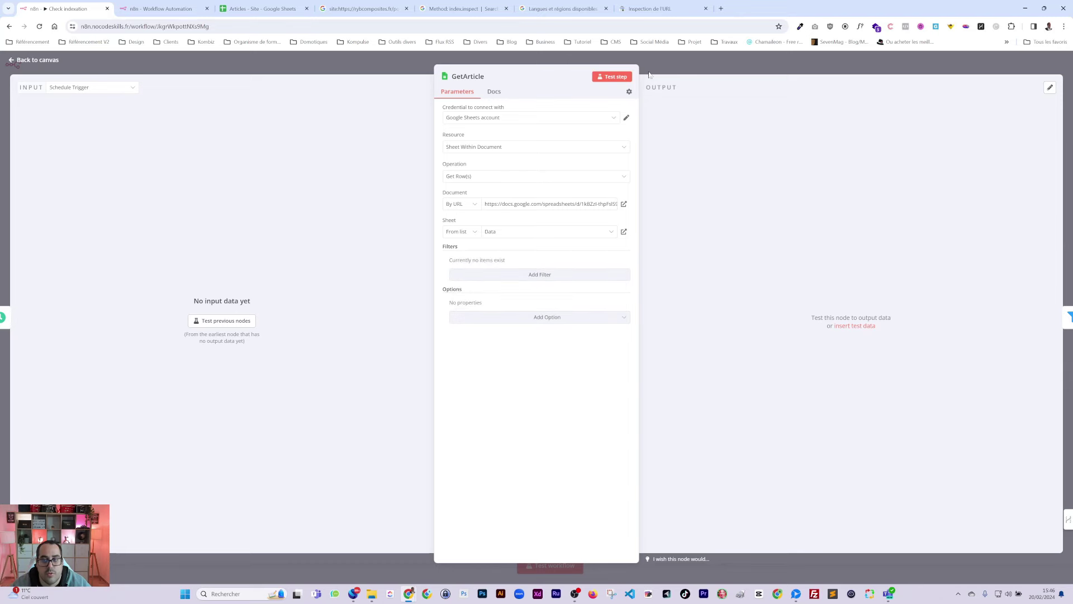
{"action": "key", "text": "Escape"}
{"action": "left_click", "coordinate": [1033, 62]}
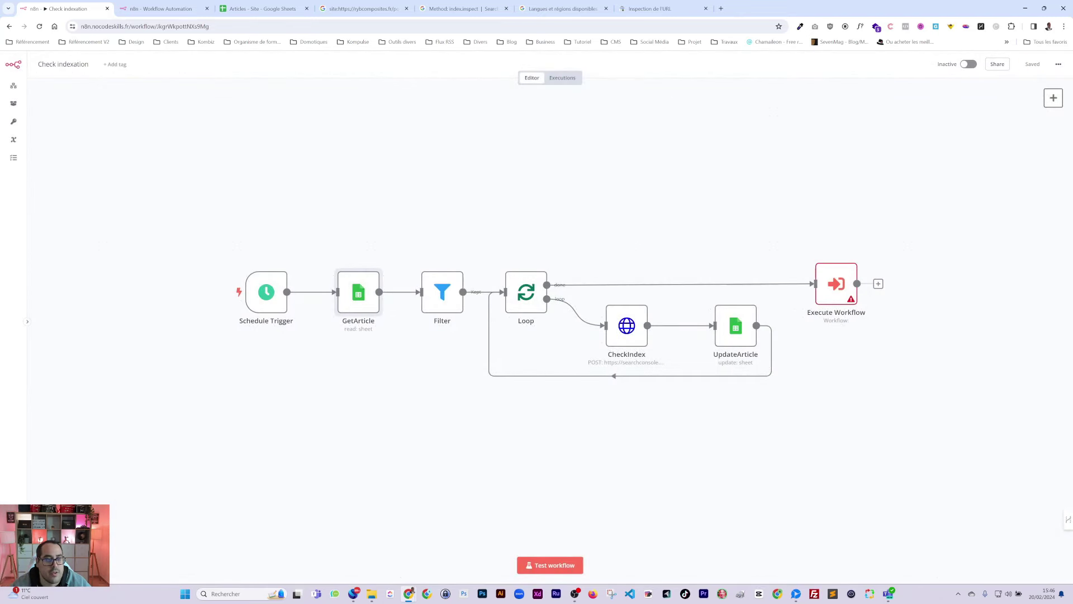
Step: Paste the Filter node after GetArticle in the sub-workflow
{"action": "key", "text": "ctrl+Tab"}
{"action": "key", "text": "Escape"}
{"action": "key", "text": "ctrl+v"}
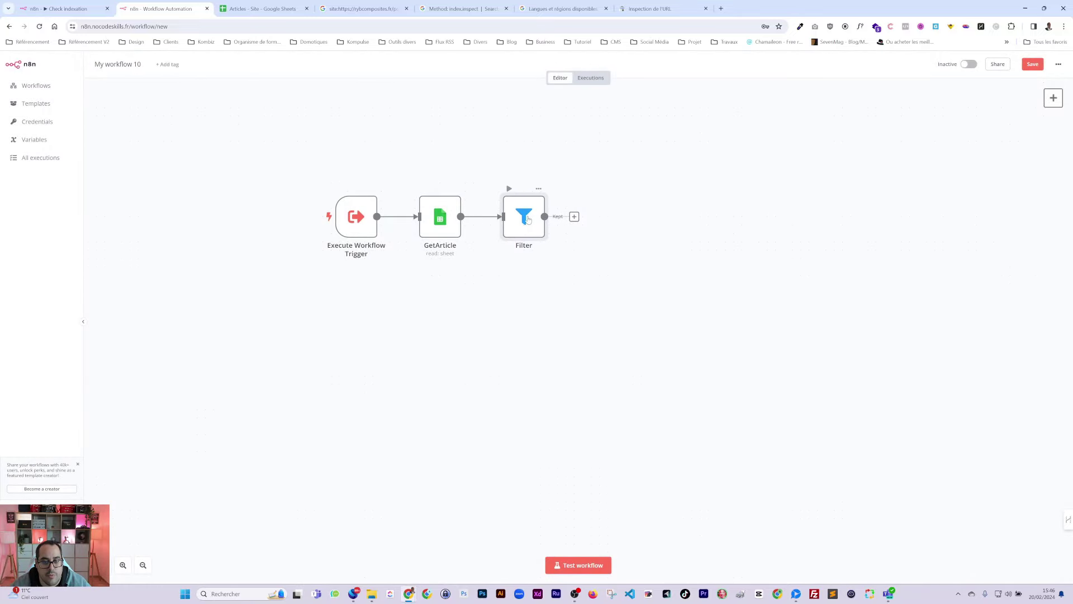
Step: Add an AND condition to Filter requiring 'SpeedyIndex ?' to equal Non, and test it
{"action": "double_click", "coordinate": [529, 217]}
{"action": "left_click", "coordinate": [612, 76]}
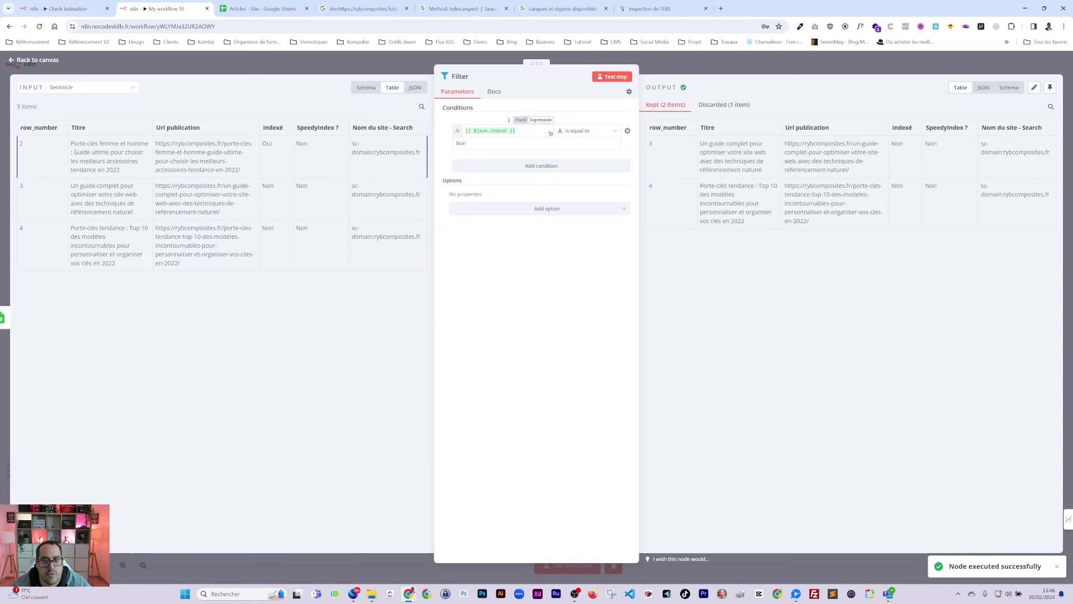
{"action": "left_click", "coordinate": [511, 164]}
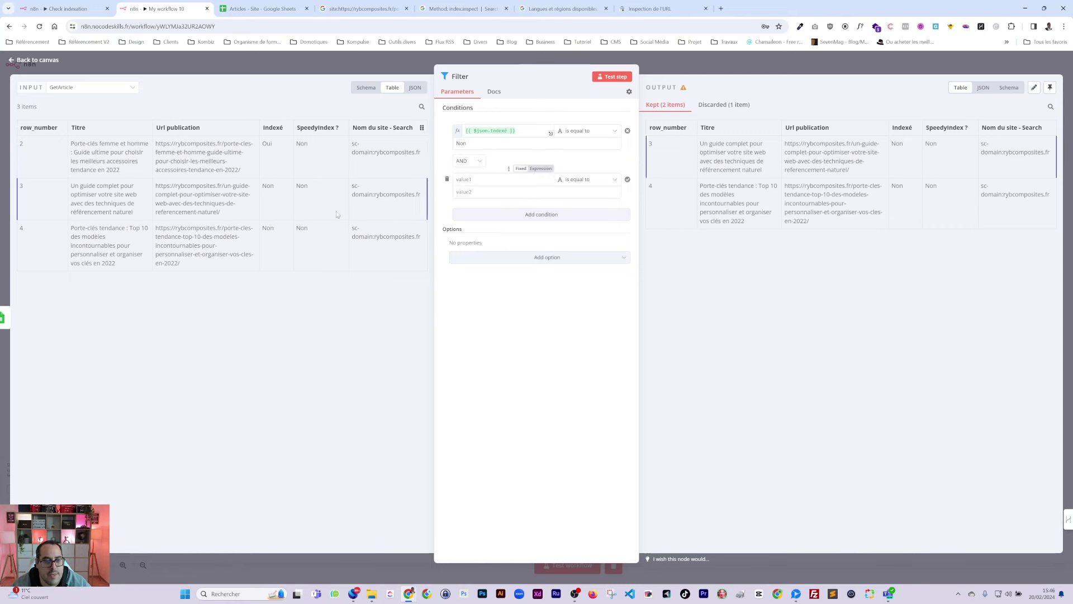
{"action": "left_click", "coordinate": [469, 161]}
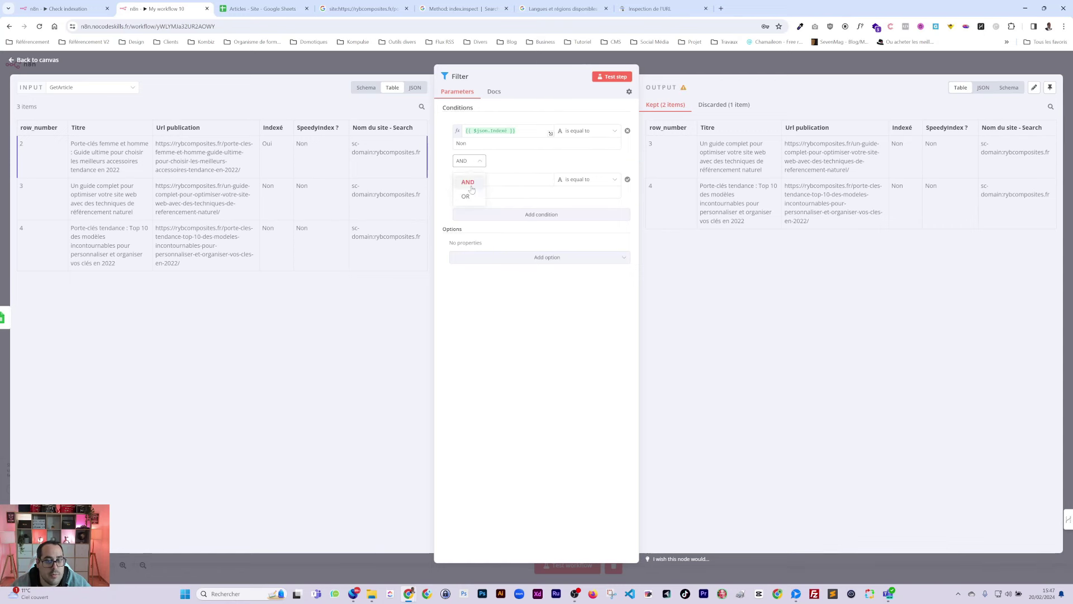
{"action": "left_click", "coordinate": [517, 158]}
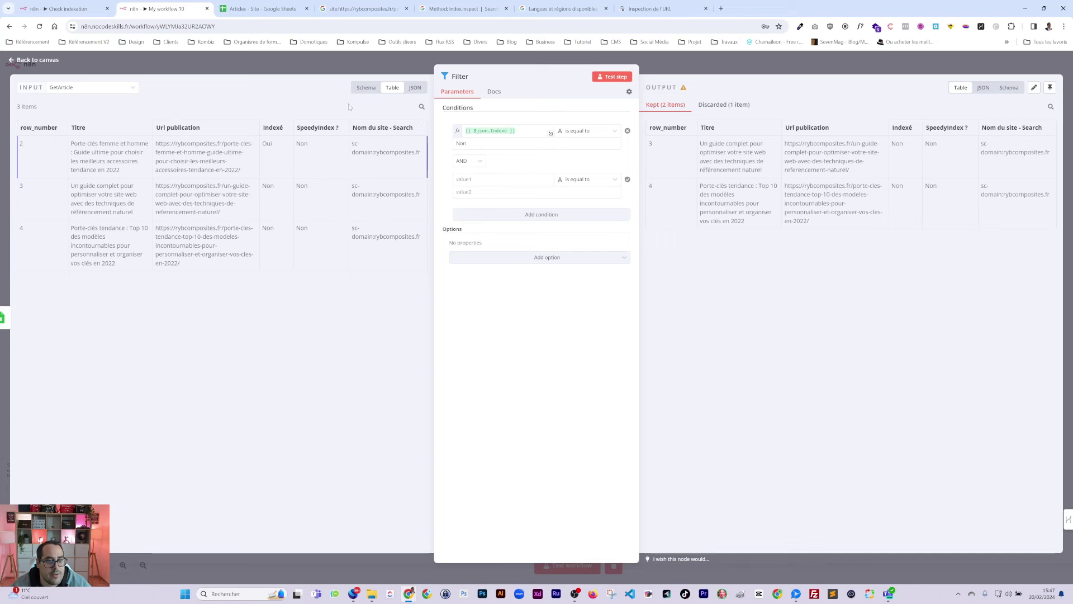
{"action": "left_click", "coordinate": [367, 88]}
{"action": "left_click_drag", "start_coordinate": [46, 178], "coordinate": [492, 179]}
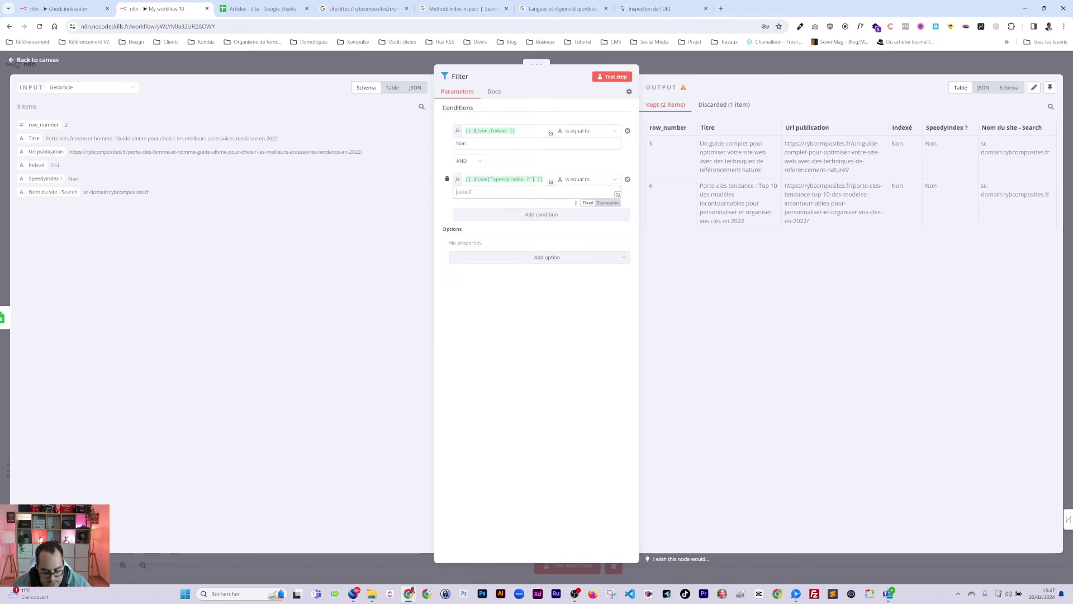
{"action": "left_click", "coordinate": [606, 77]}
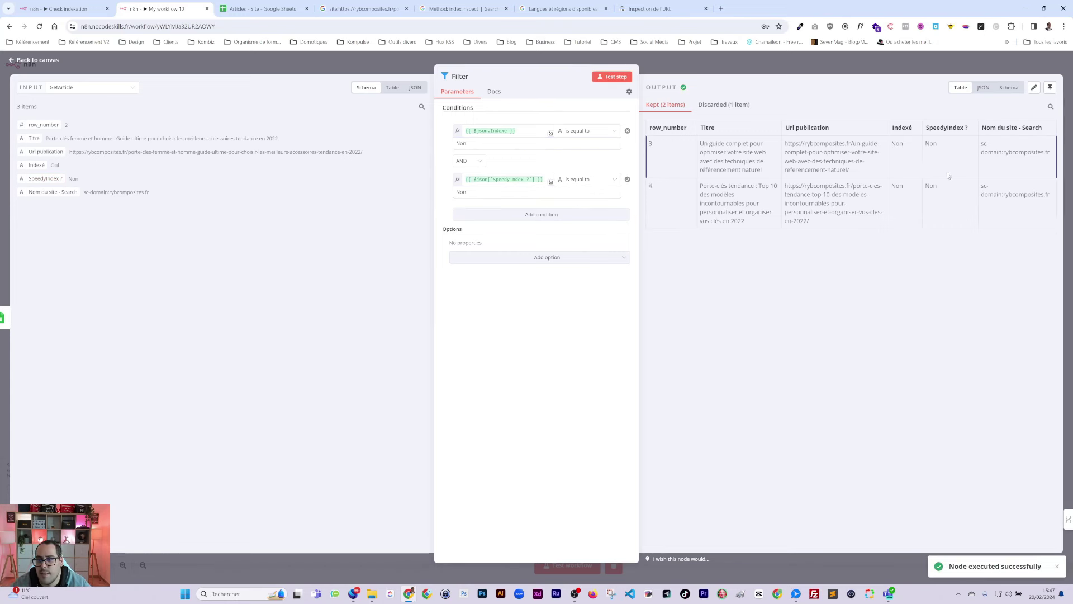
Step: Re-test the Filter step and run the whole workflow to check which rows pass
{"action": "left_click", "coordinate": [260, 8]}
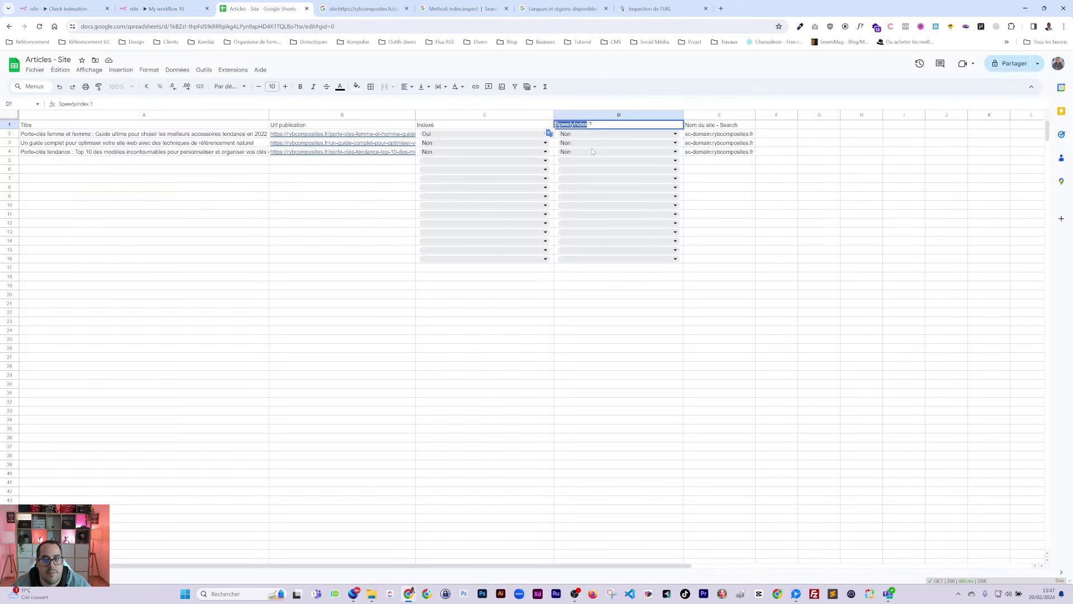
{"action": "left_click", "coordinate": [720, 196]}
{"action": "left_click", "coordinate": [165, 9]}
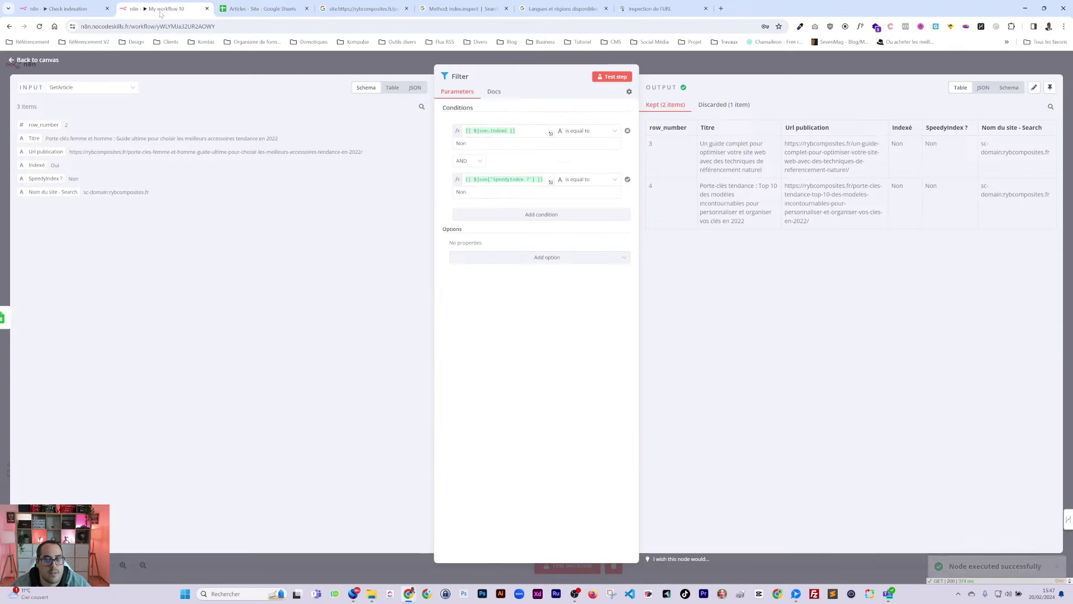
{"action": "key", "text": "Escape"}
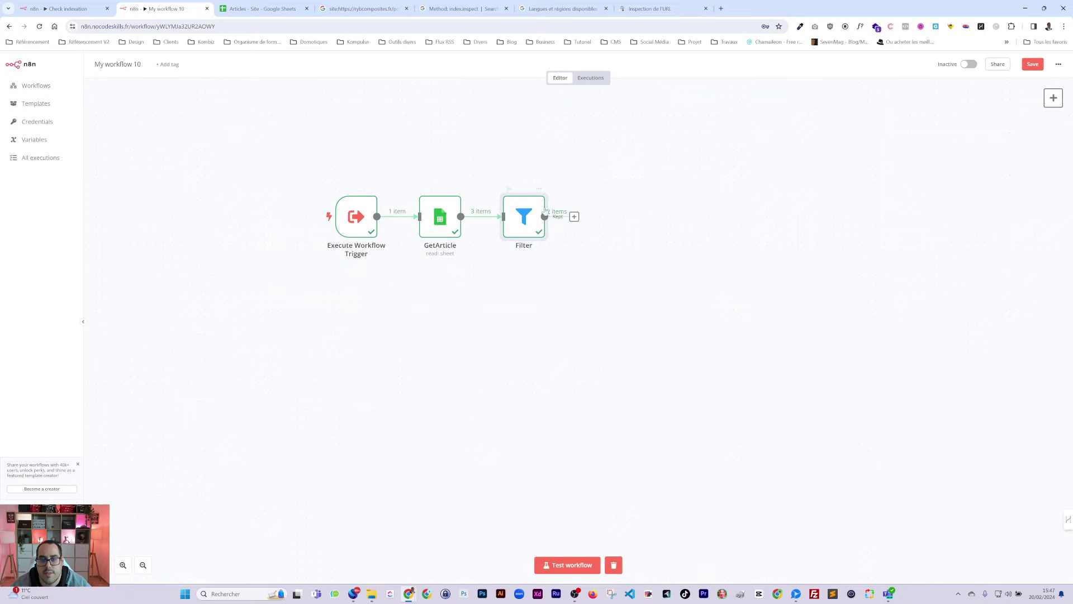
{"action": "double_click", "coordinate": [529, 214]}
{"action": "left_click", "coordinate": [612, 78]}
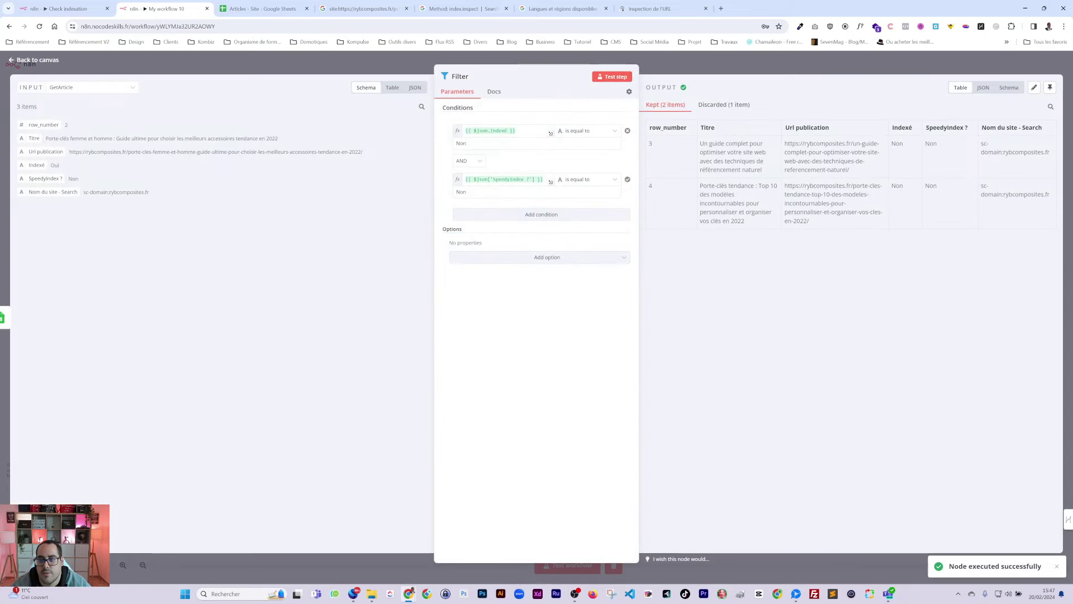
{"action": "key", "text": "Escape"}
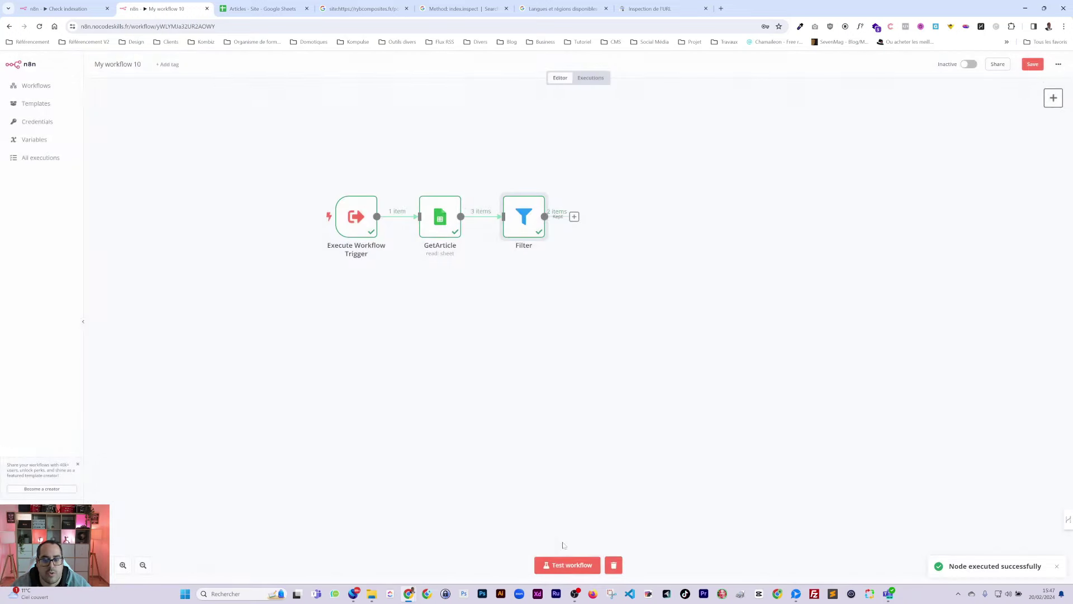
{"action": "left_click", "coordinate": [566, 559]}
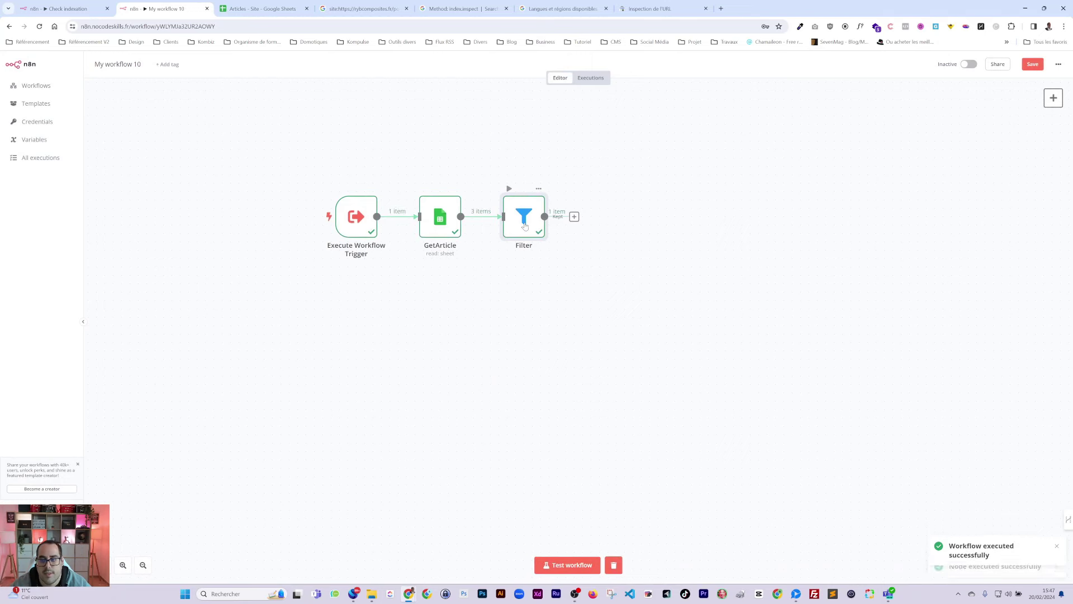
{"action": "key", "text": "Return"}
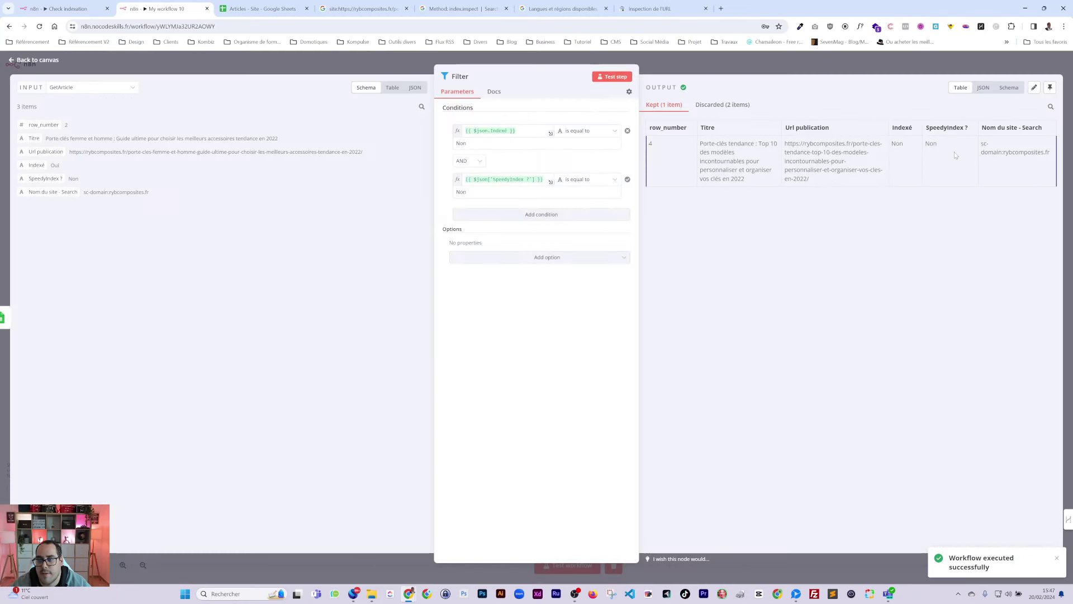
Step: Change cell D3's 'SpeedyIndex ?' value to Oui and back to Non
{"action": "left_click", "coordinate": [262, 8]}
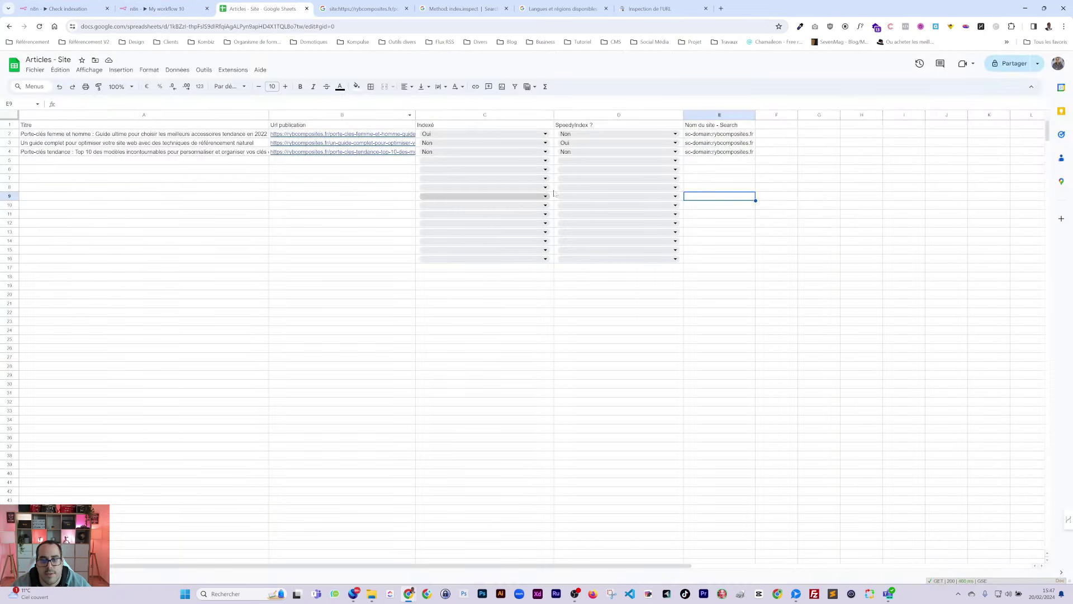
{"action": "left_click", "coordinate": [615, 143]}
{"action": "type", "text": "Oui"}
{"action": "left_click", "coordinate": [643, 167]}
{"action": "left_click", "coordinate": [769, 218]}
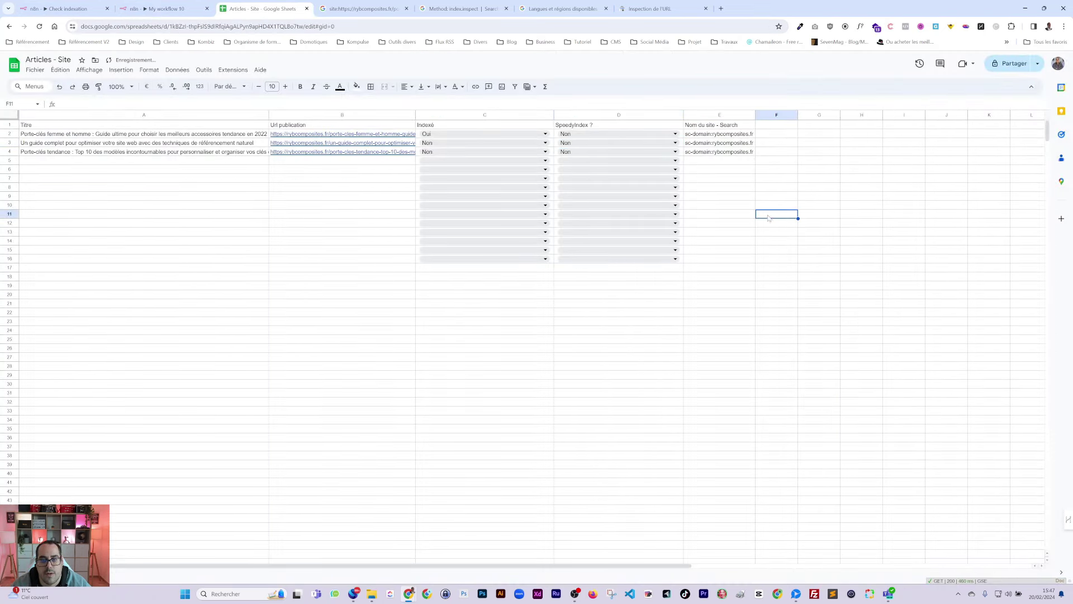
{"action": "key", "text": "ctrl+shift+Tab"}
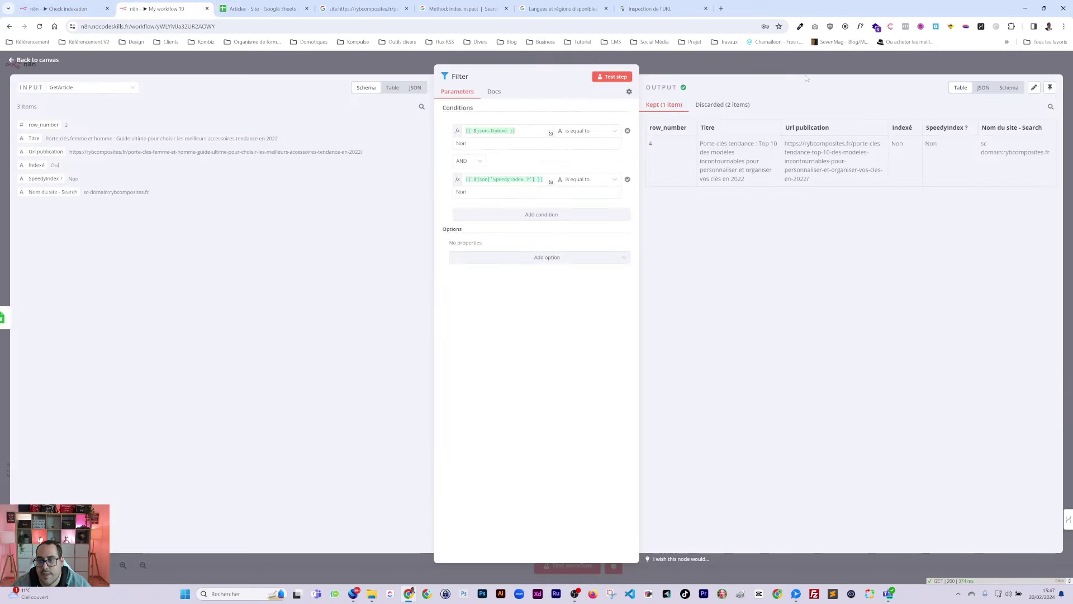
{"action": "key", "text": "Escape"}
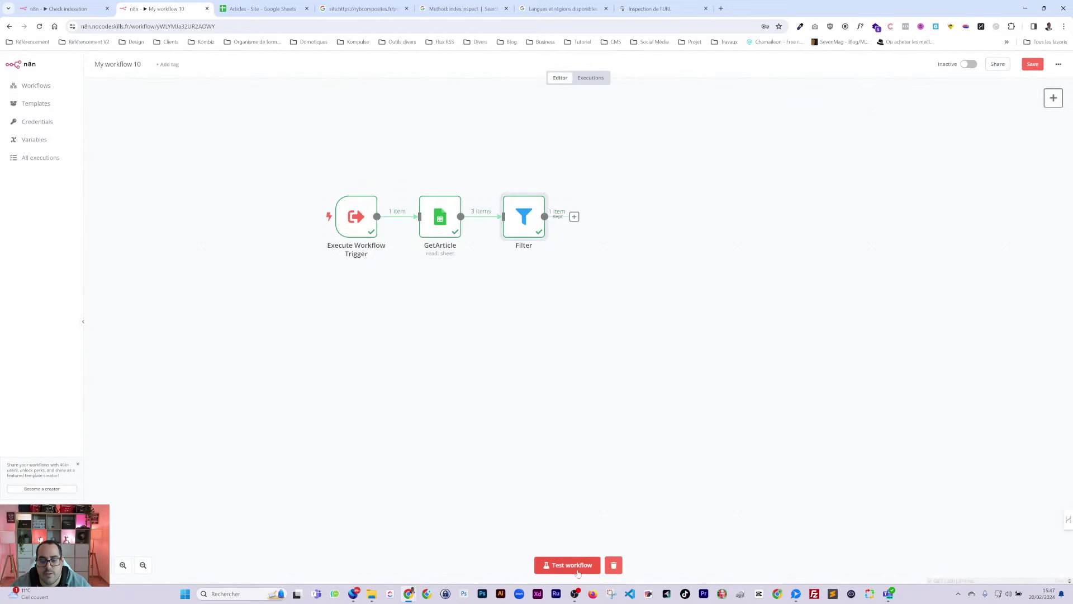
Step: Add a Loop Over Items node named Loop after Filter and delete its loop-back connection
{"action": "left_click", "coordinate": [570, 564]}
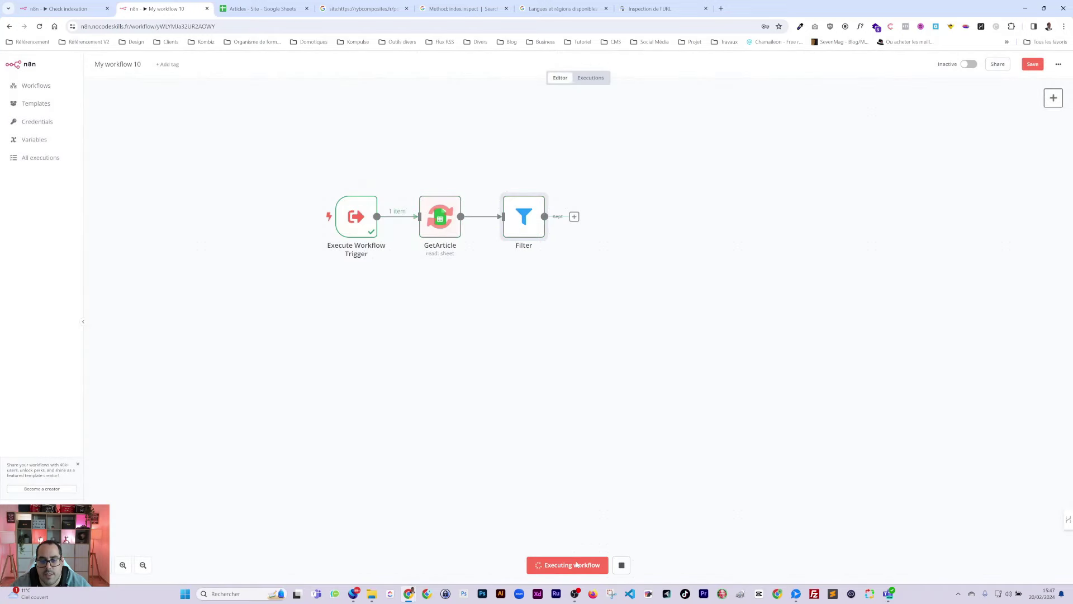
{"action": "left_click", "coordinate": [574, 216]}
{"action": "type", "text": "loop"}
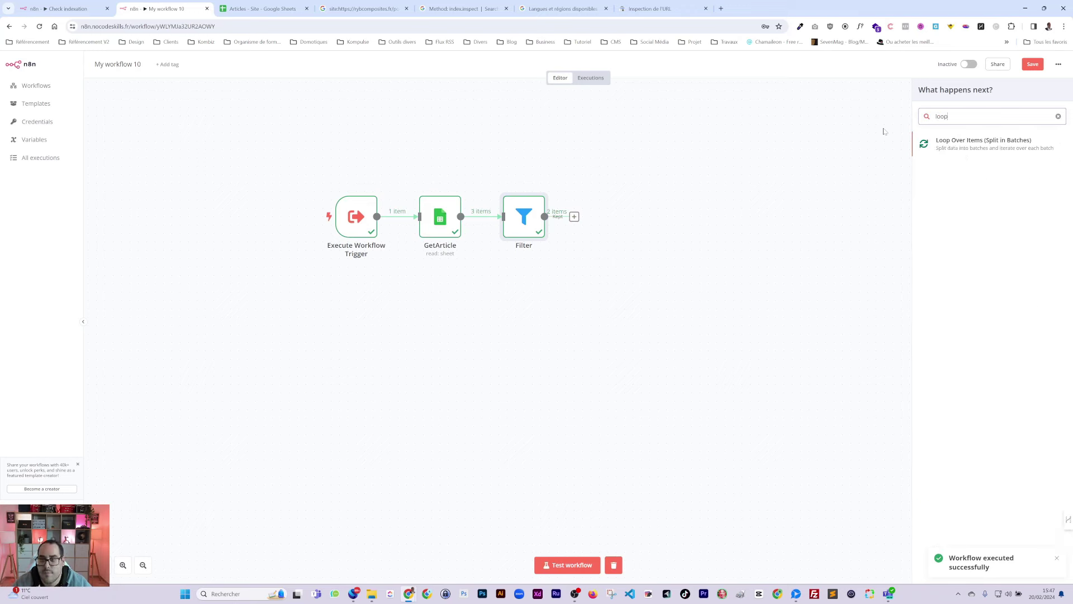
{"action": "left_click", "coordinate": [959, 148]}
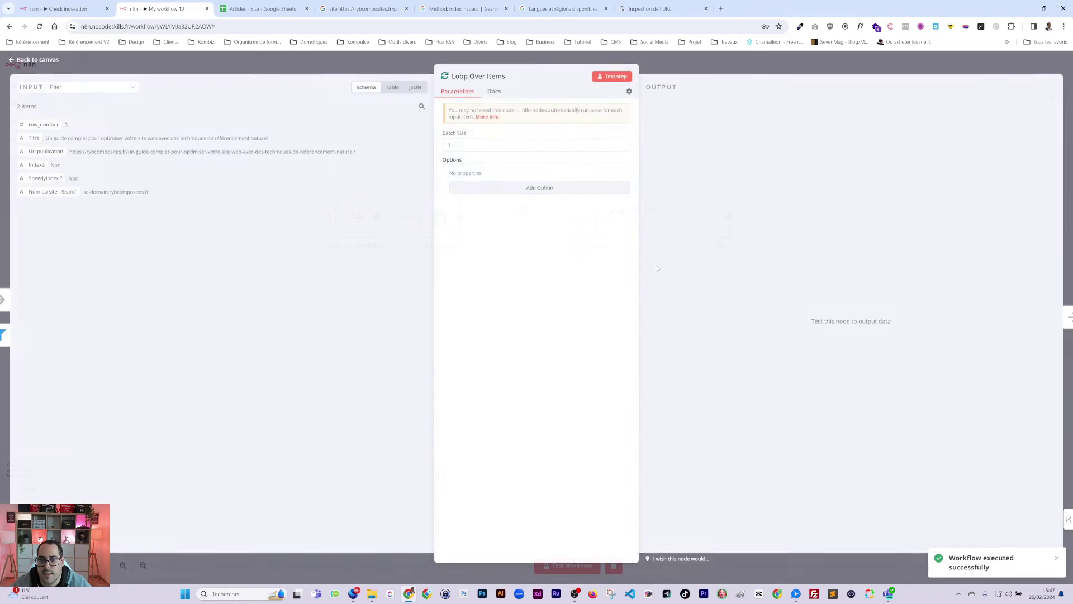
{"action": "left_click", "coordinate": [481, 77]}
{"action": "type", "text": "Lo"}
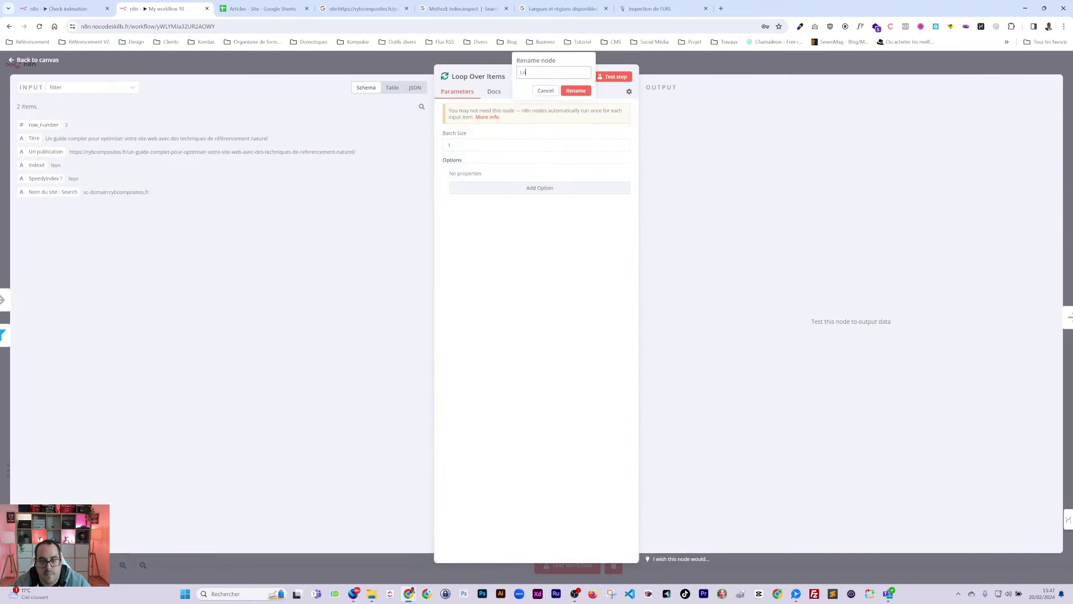
{"action": "type", "text": "op"}
{"action": "key", "text": "Return"}
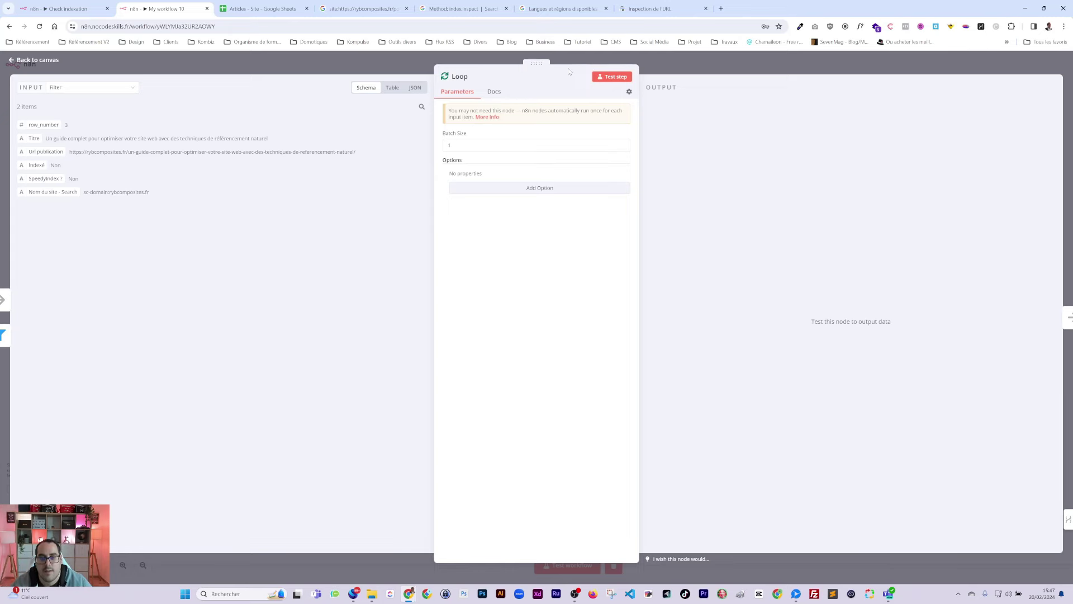
{"action": "key", "text": "Escape"}
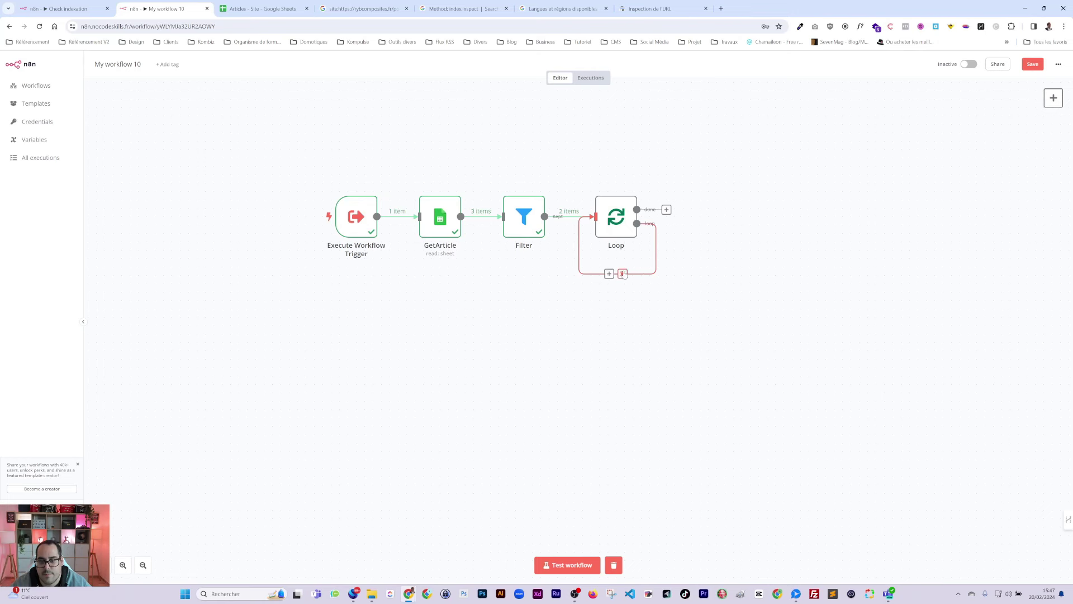
{"action": "left_click", "coordinate": [623, 273]}
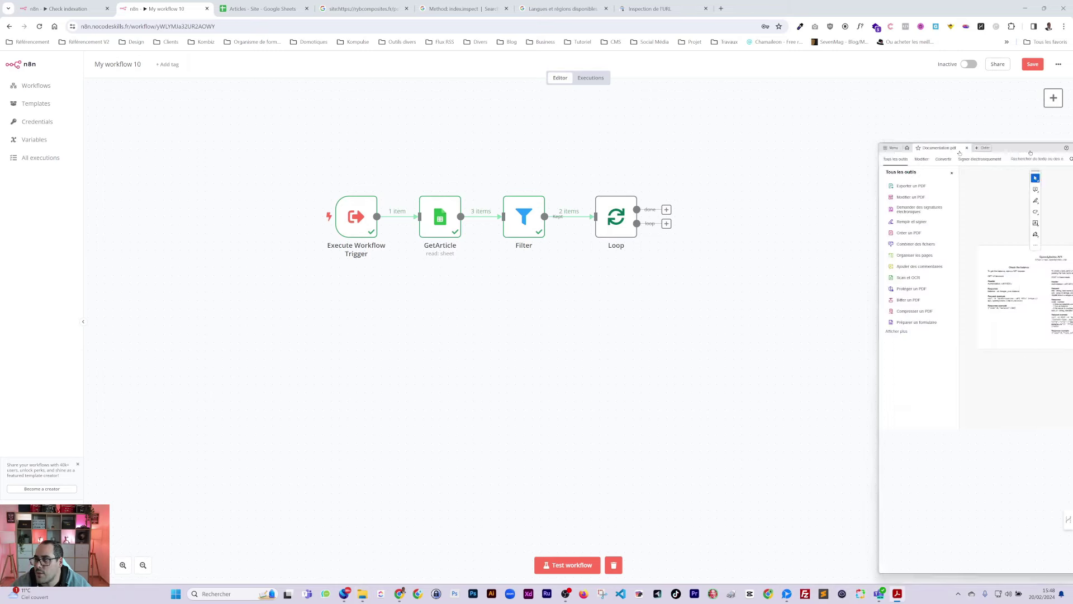
Step: Maximise the SpeedyIndex API documentation and highlight the 'Check the balance' heading
{"action": "left_click_drag", "start_coordinate": [767, 121], "coordinate": [766, 91]}
{"action": "double_click", "coordinate": [767, 98]}
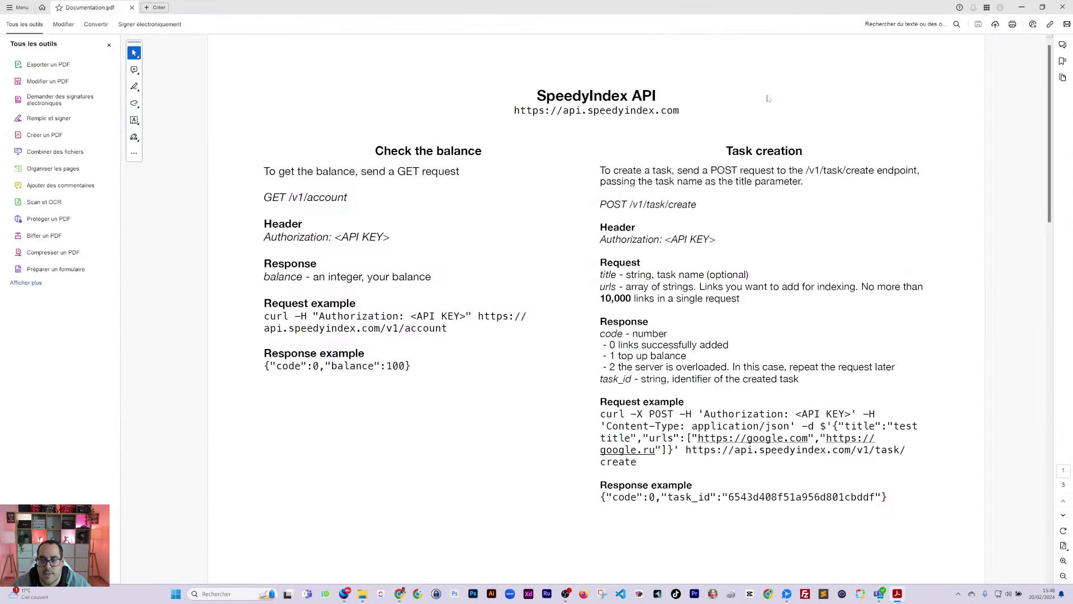
{"action": "left_click_drag", "start_coordinate": [376, 151], "coordinate": [481, 154]}
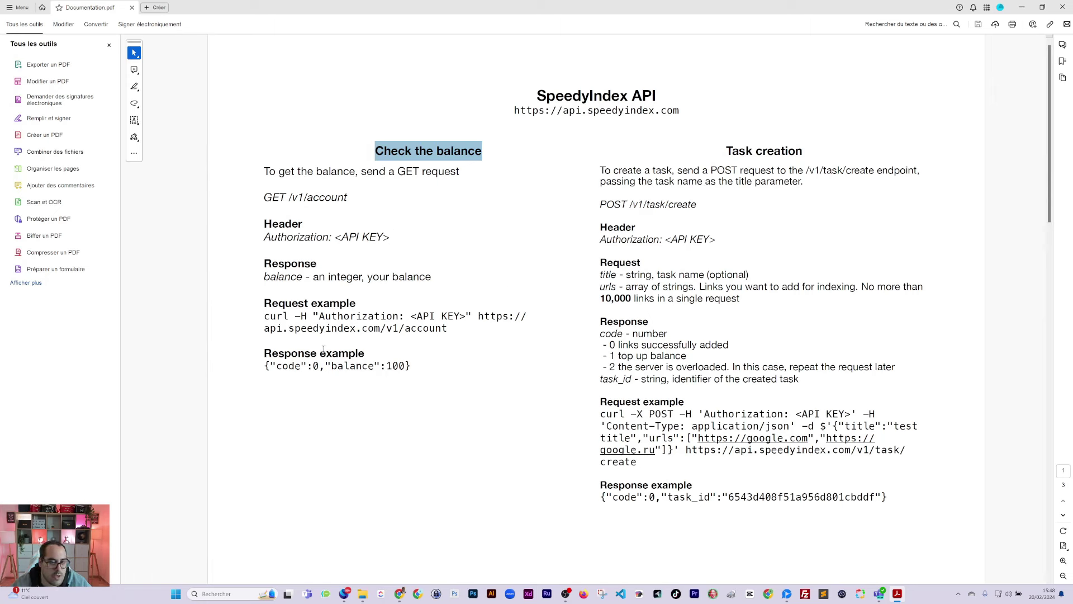
{"action": "left_click", "coordinate": [457, 149]}
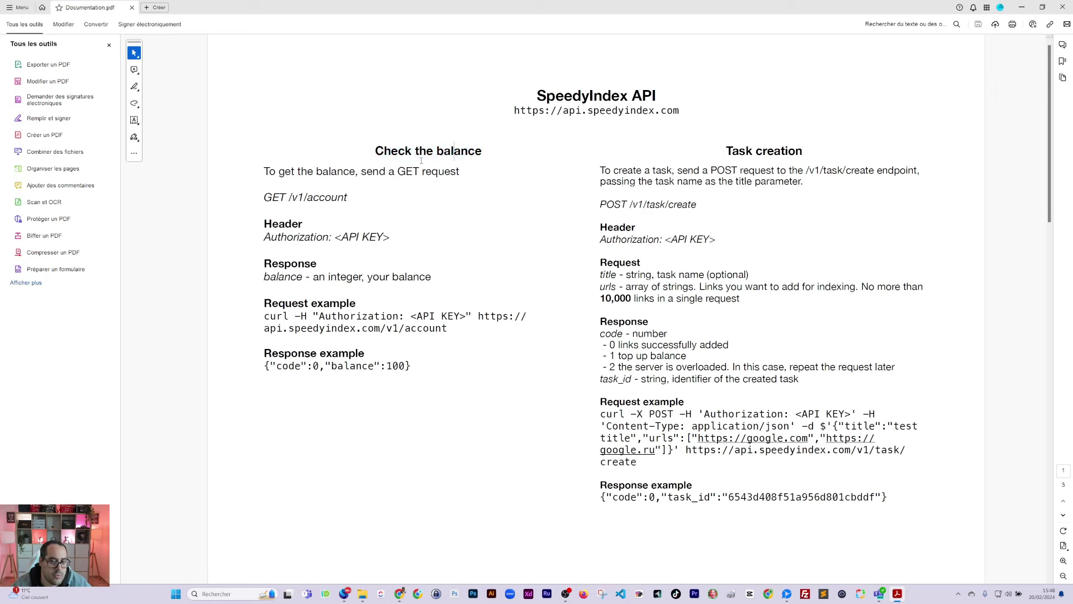
Step: Mark the Task creation heading and the urls 'array of strings' type, then scroll to page 2
{"action": "left_click_drag", "start_coordinate": [725, 149], "coordinate": [794, 162]}
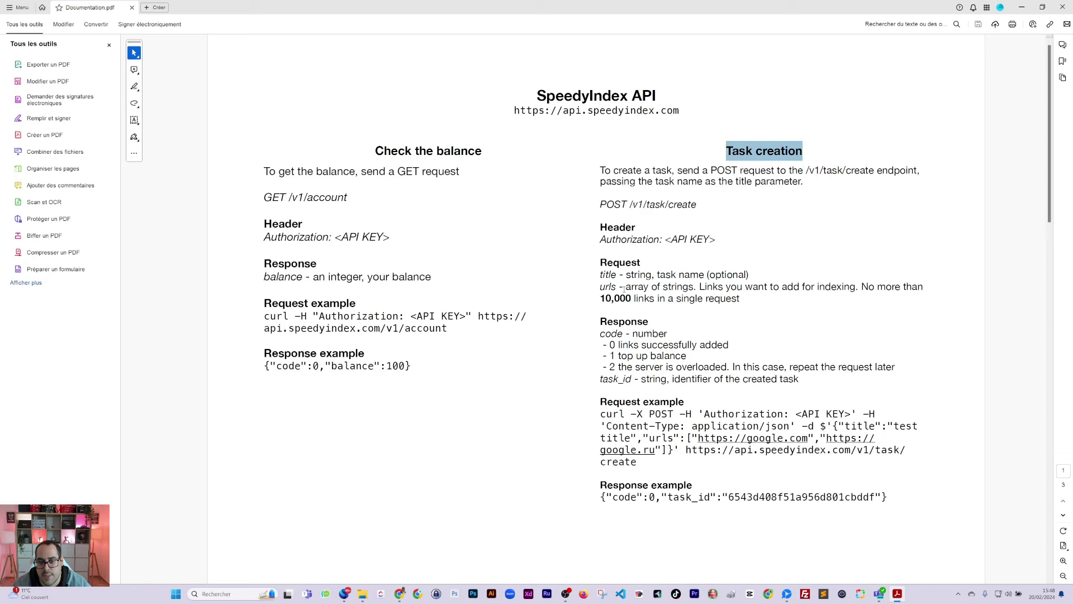
{"action": "left_click_drag", "start_coordinate": [625, 288], "coordinate": [689, 289]}
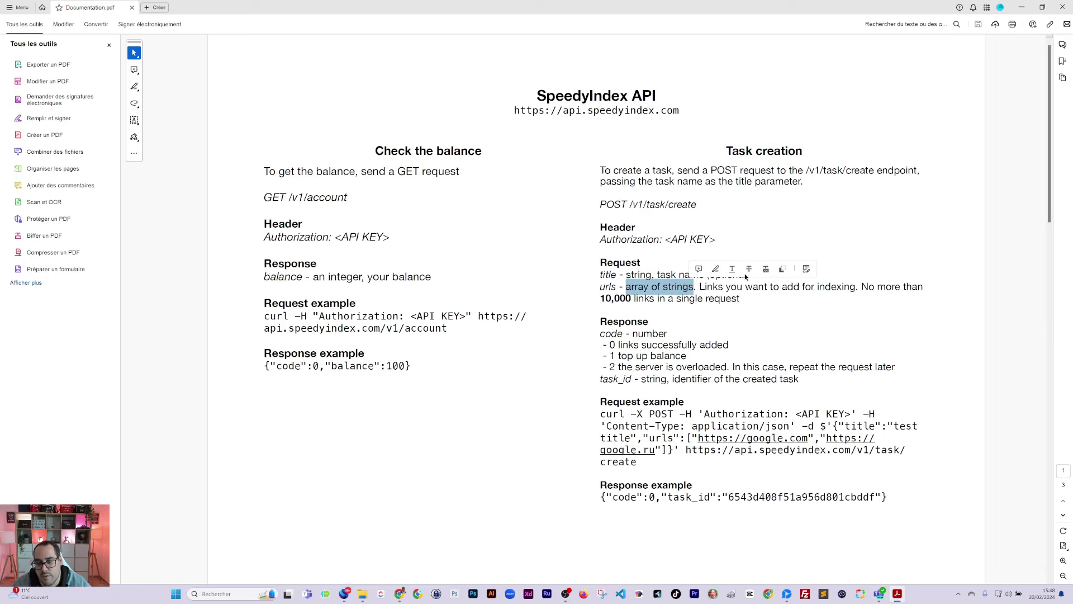
{"action": "scroll", "coordinate": [647, 312], "scroll_direction": "down", "scroll_amount": 10}
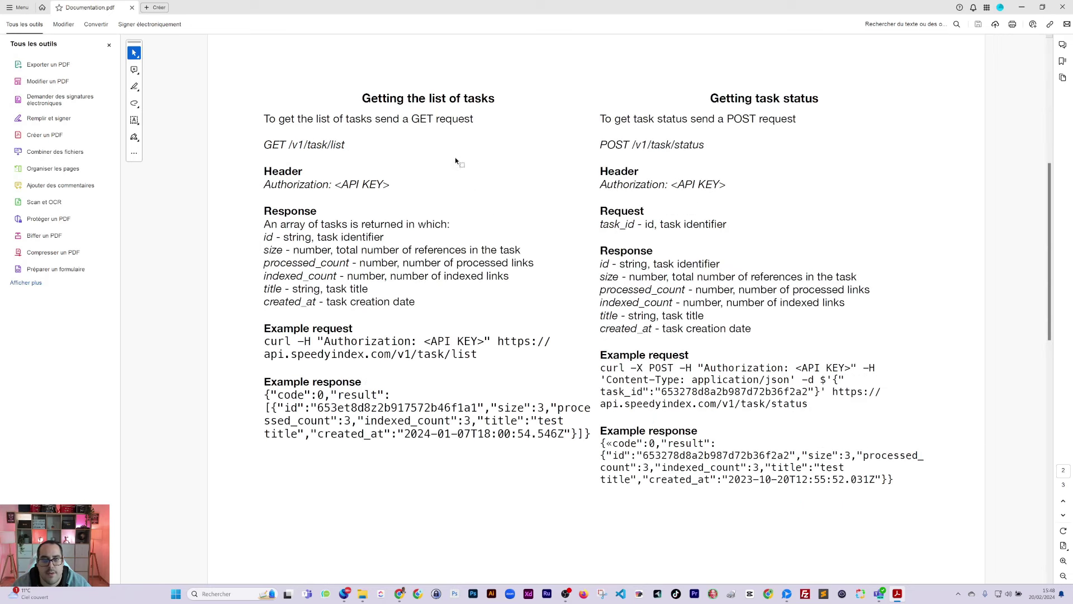
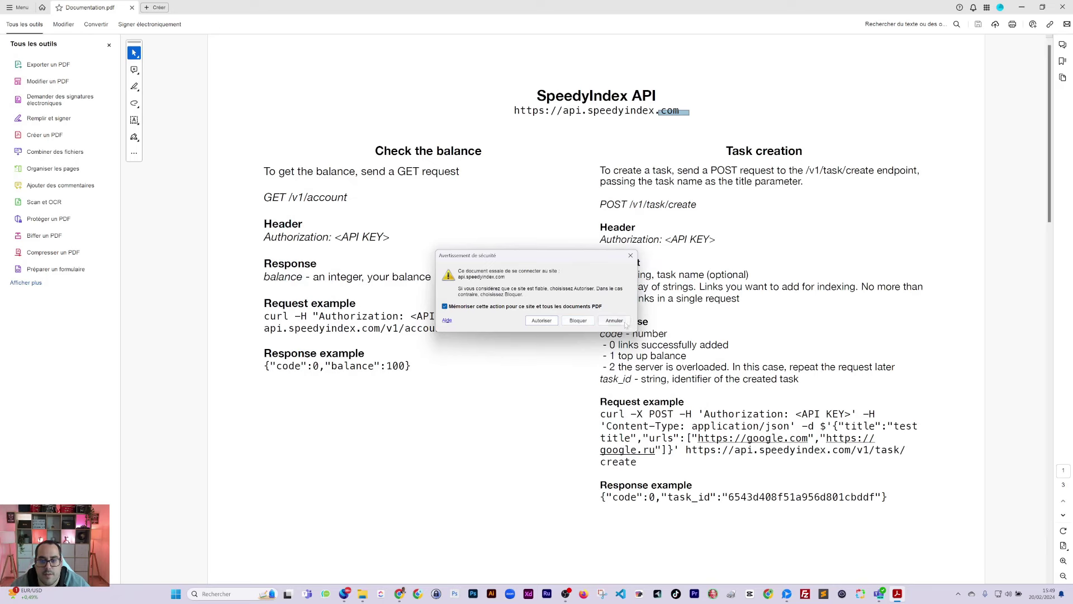
Step: Copy the SpeedyIndex API address and add an HTTP Request node on Loop's loop output
{"action": "left_click", "coordinate": [614, 321]}
{"action": "left_click_drag", "start_coordinate": [681, 111], "coordinate": [506, 107]}
{"action": "key", "text": "ctrl+c"}
{"action": "key", "text": "alt+Tab"}
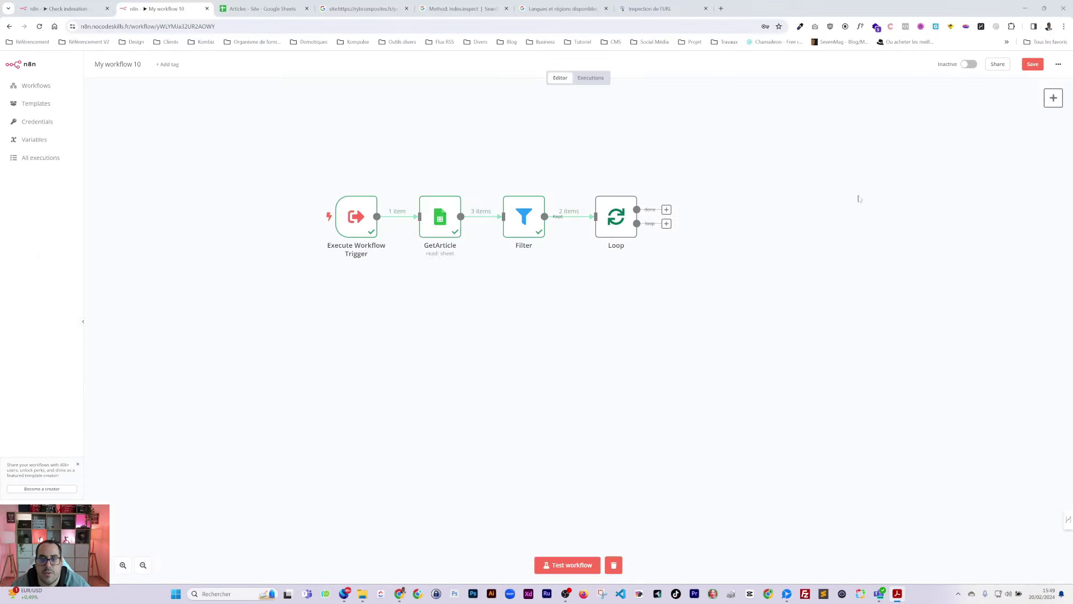
{"action": "left_click", "coordinate": [666, 224]}
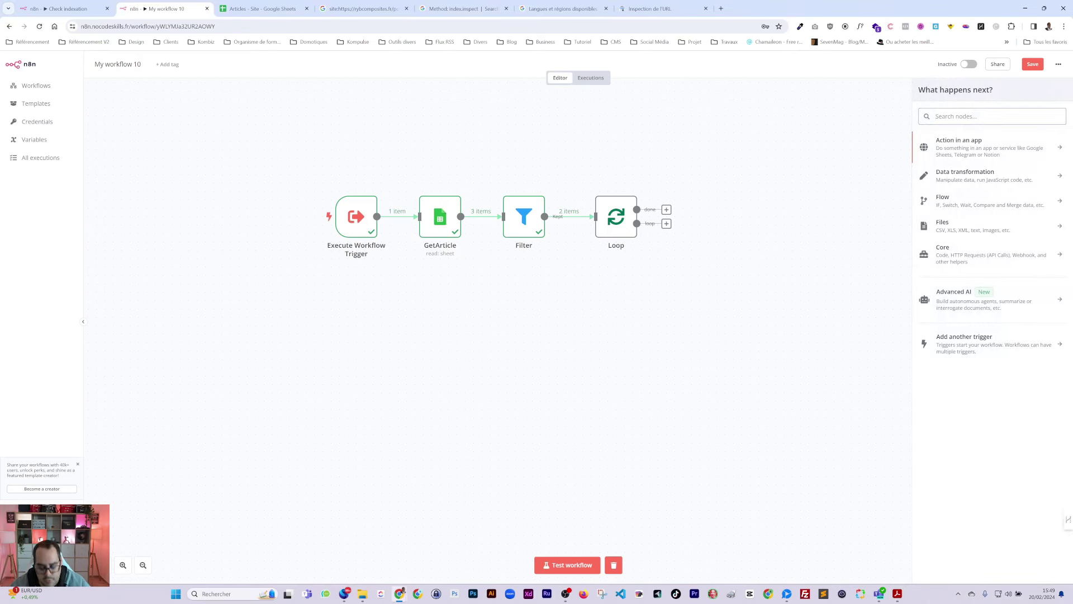
{"action": "type", "text": "hht"}
{"action": "key", "text": "BackSpace"}
{"action": "key", "text": "BackSpace"}
{"action": "key", "text": "BackSpace"}
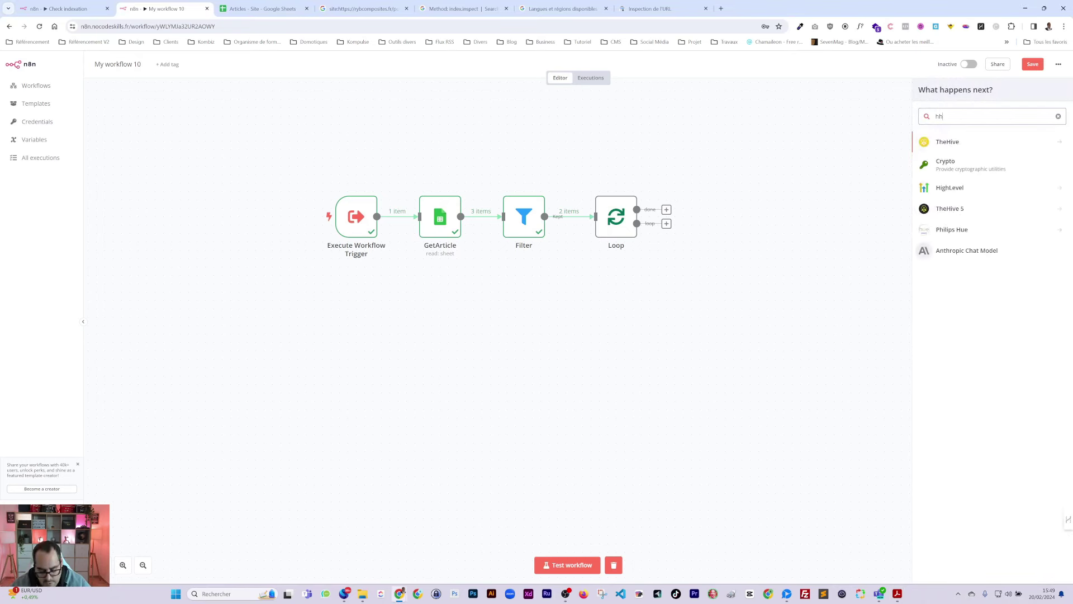
{"action": "type", "text": "http"}
{"action": "left_click", "coordinate": [948, 142]}
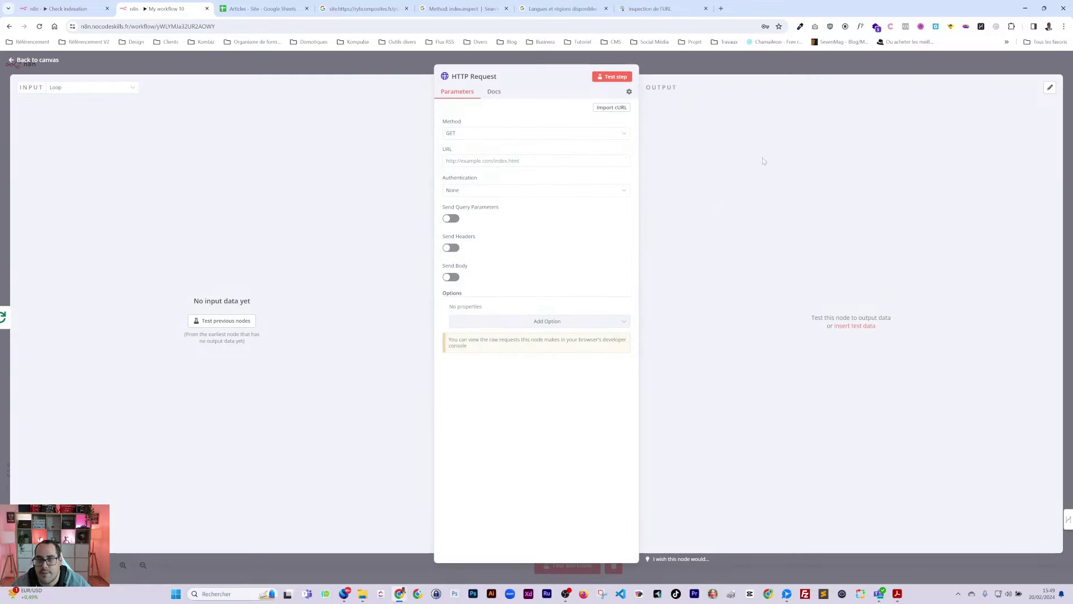
{"action": "left_click", "coordinate": [536, 161]}
{"action": "key", "text": "ctrl+v"}
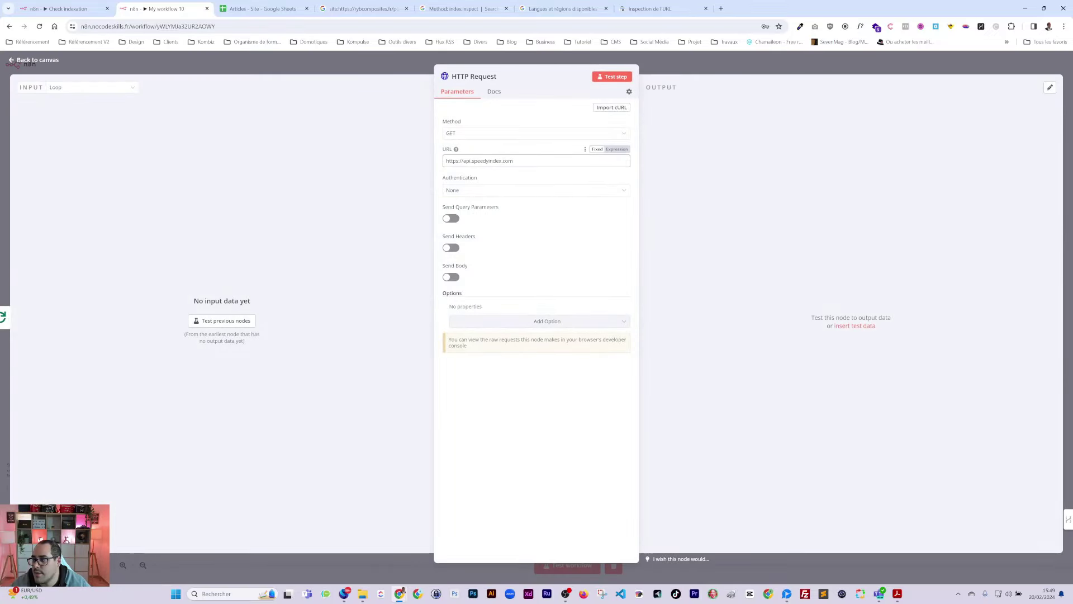
{"action": "left_click", "coordinate": [897, 594]}
{"action": "left_click", "coordinate": [836, 83]}
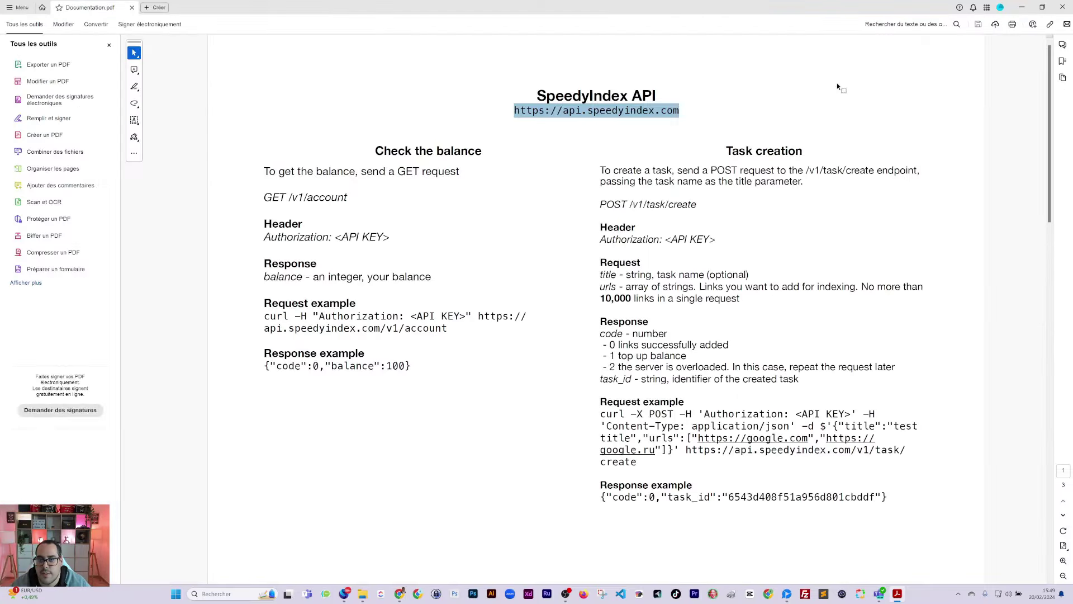
{"action": "scroll", "coordinate": [793, 218], "scroll_direction": "down", "scroll_amount": 10}
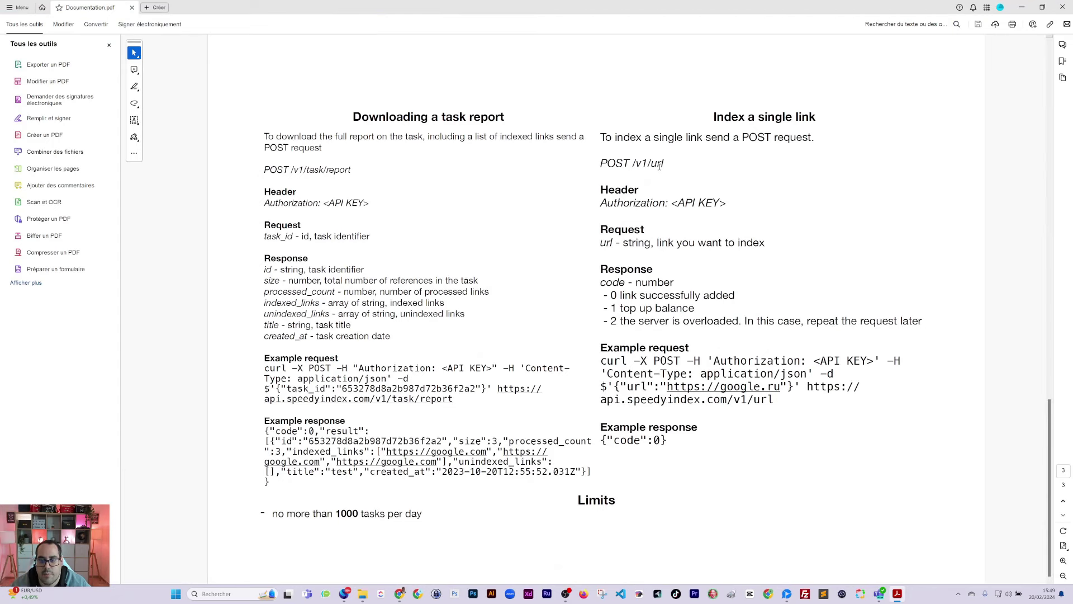
{"action": "left_click_drag", "start_coordinate": [662, 164], "coordinate": [629, 164]}
{"action": "key", "text": "ctrl+c"}
{"action": "key", "text": "alt+Tab"}
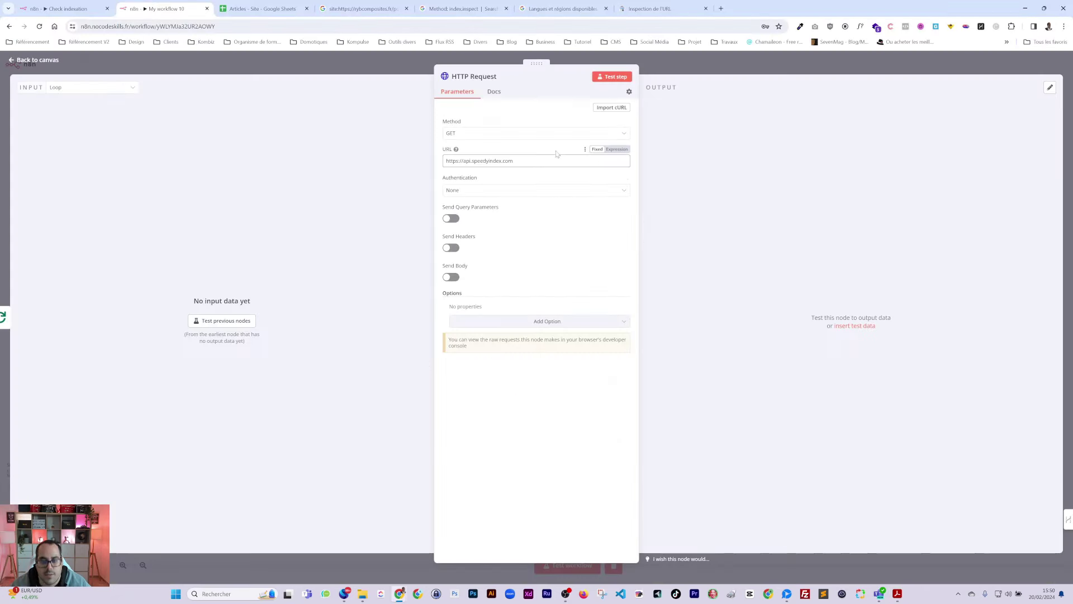
{"action": "key", "text": "ctrl+v"}
Step: Set Method to POST, enable Send Body, and name the first body parameter url
{"action": "left_click", "coordinate": [484, 132]}
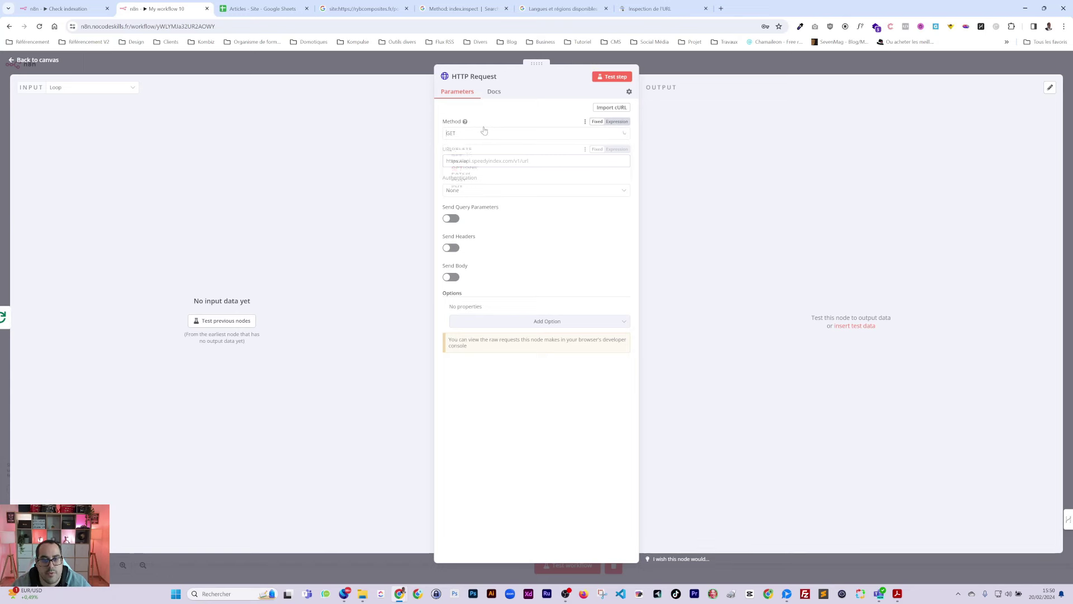
{"action": "left_click", "coordinate": [461, 223]}
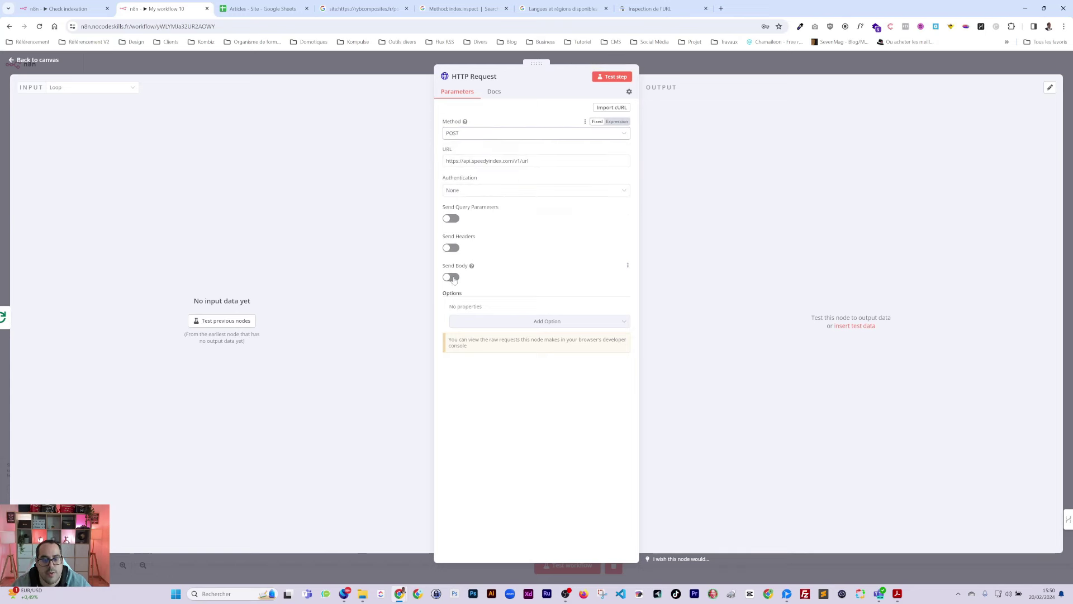
{"action": "left_click", "coordinate": [453, 277]}
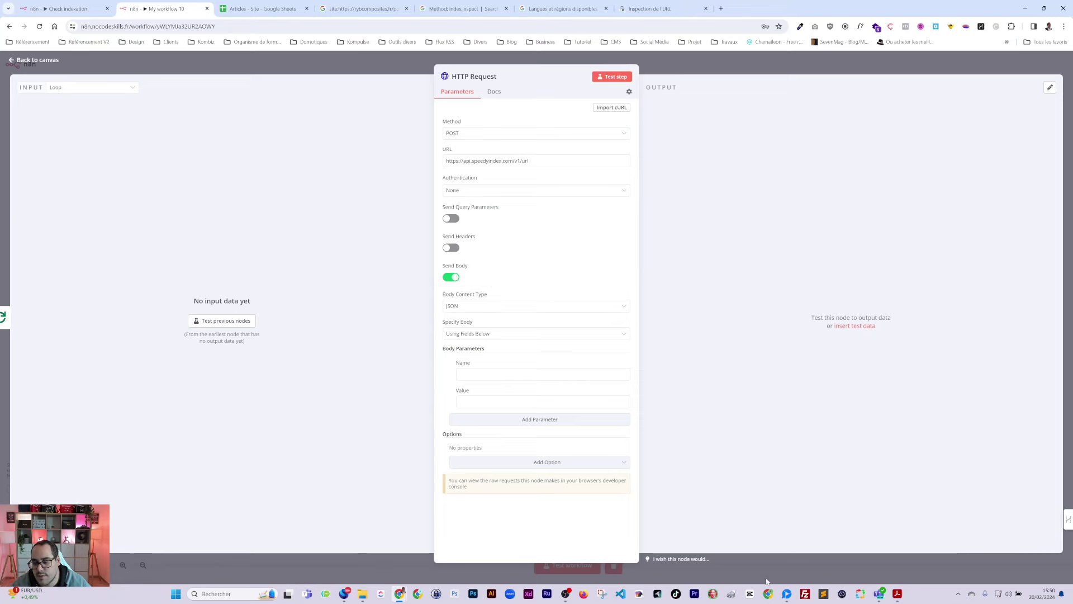
{"action": "key", "text": "alt+Tab"}
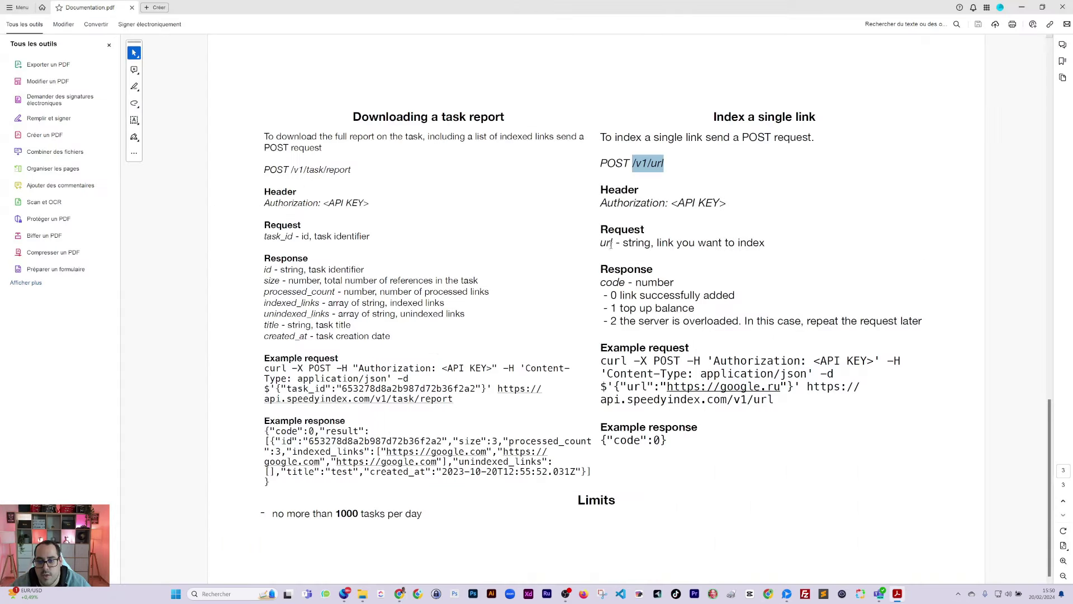
{"action": "double_click", "coordinate": [611, 244]}
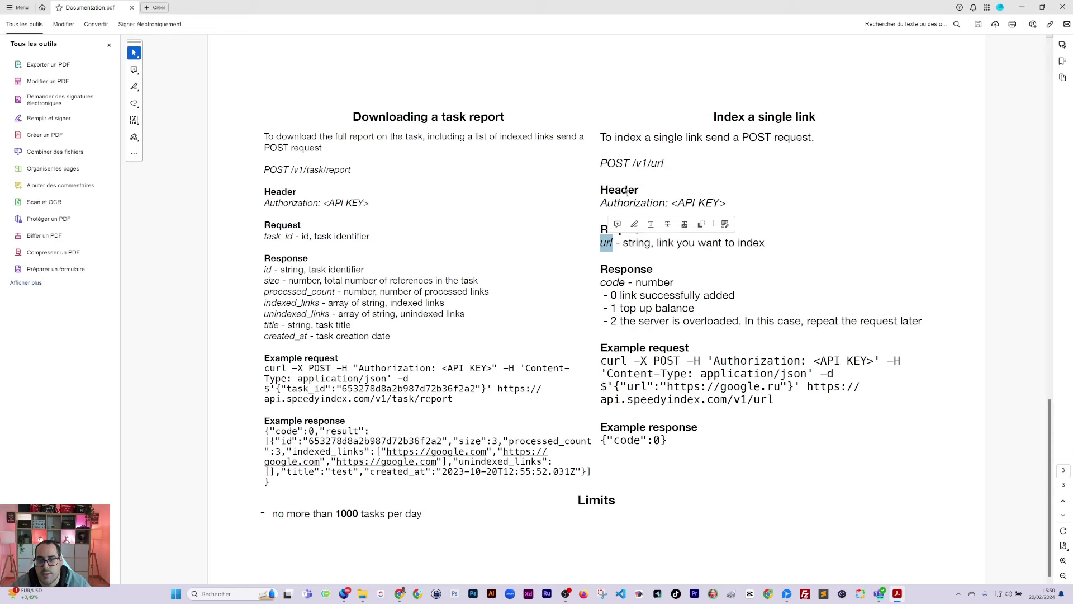
{"action": "key", "text": "ctrl+c"}
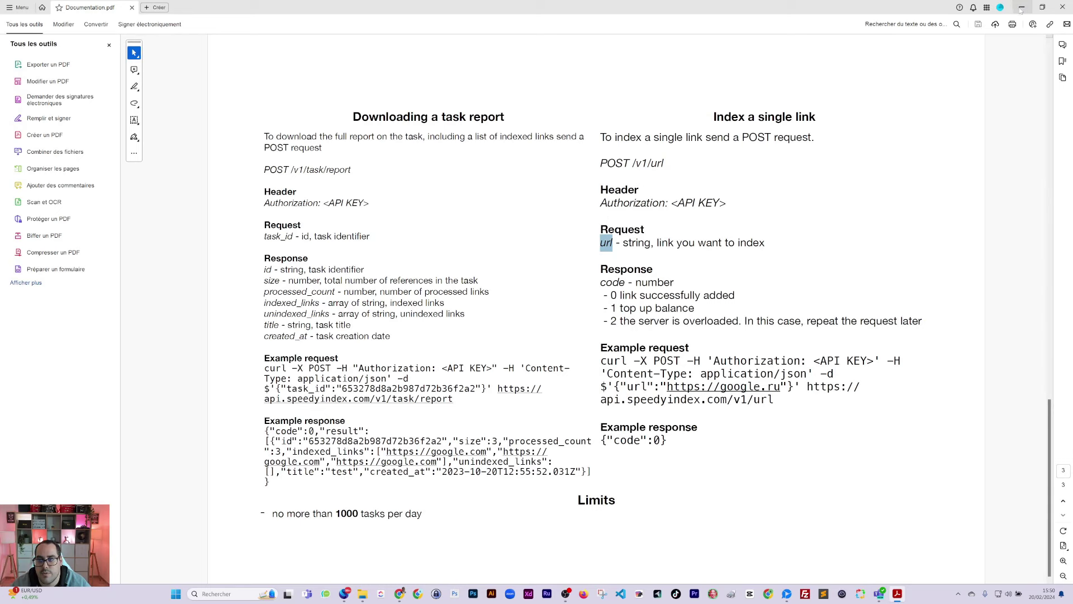
{"action": "left_click", "coordinate": [1021, 7]}
{"action": "left_click", "coordinate": [617, 374]}
{"action": "key", "text": "ctrl+v"}
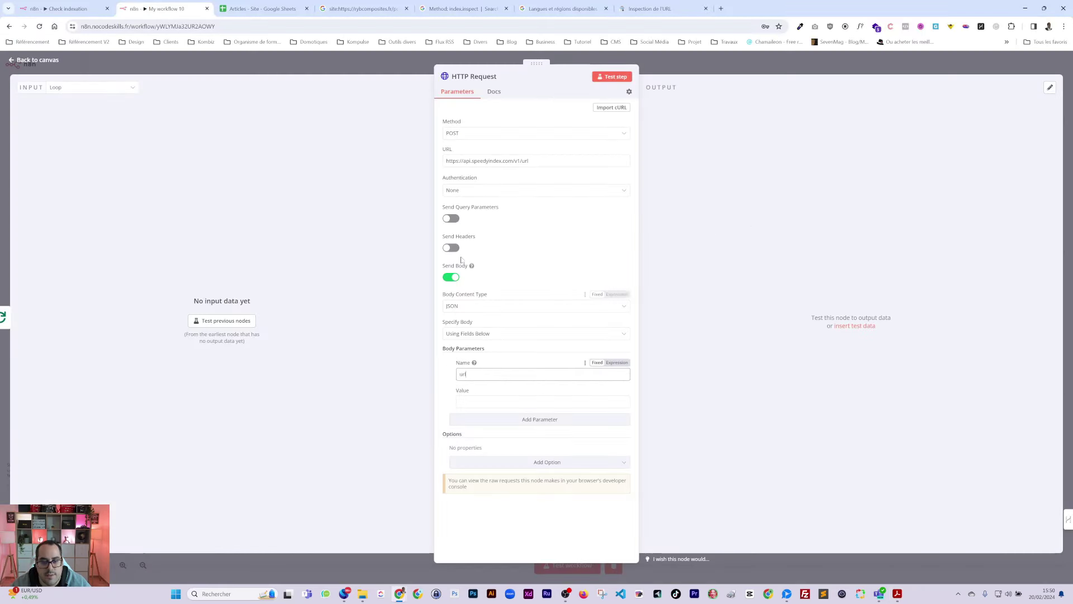
Step: Enable Send Headers and add an Authorization header holding the SpeedyIndex API key
{"action": "left_click", "coordinate": [451, 248]}
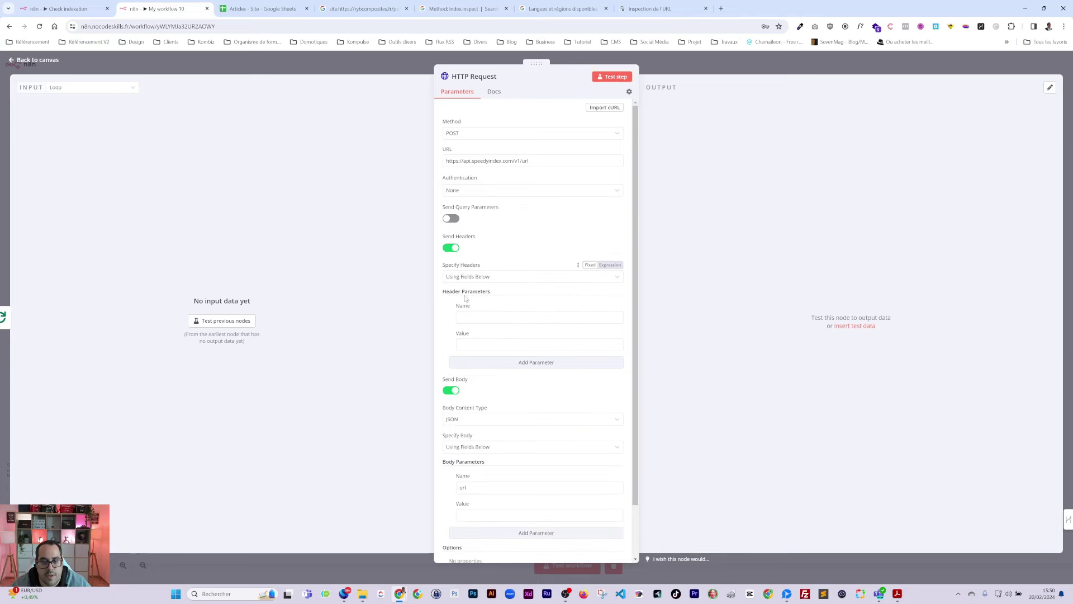
{"action": "left_click", "coordinate": [520, 317]}
{"action": "left_click", "coordinate": [896, 593]}
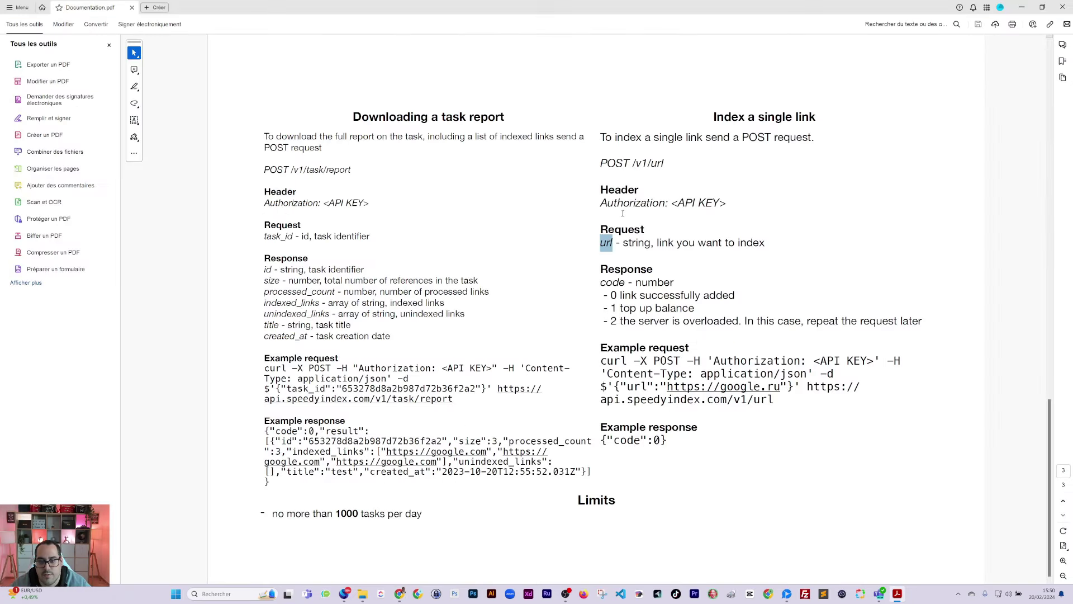
{"action": "double_click", "coordinate": [624, 203]}
{"action": "key", "text": "ctrl+c"}
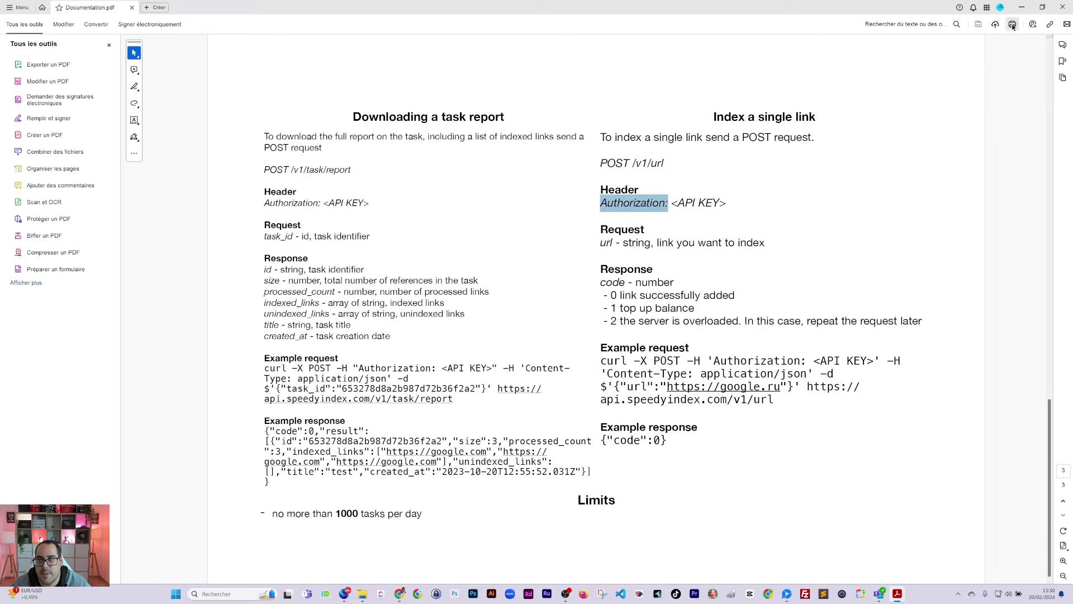
{"action": "left_click", "coordinate": [1021, 7]}
{"action": "key", "text": "ctrl+v"}
{"action": "key", "text": "BackSpace"}
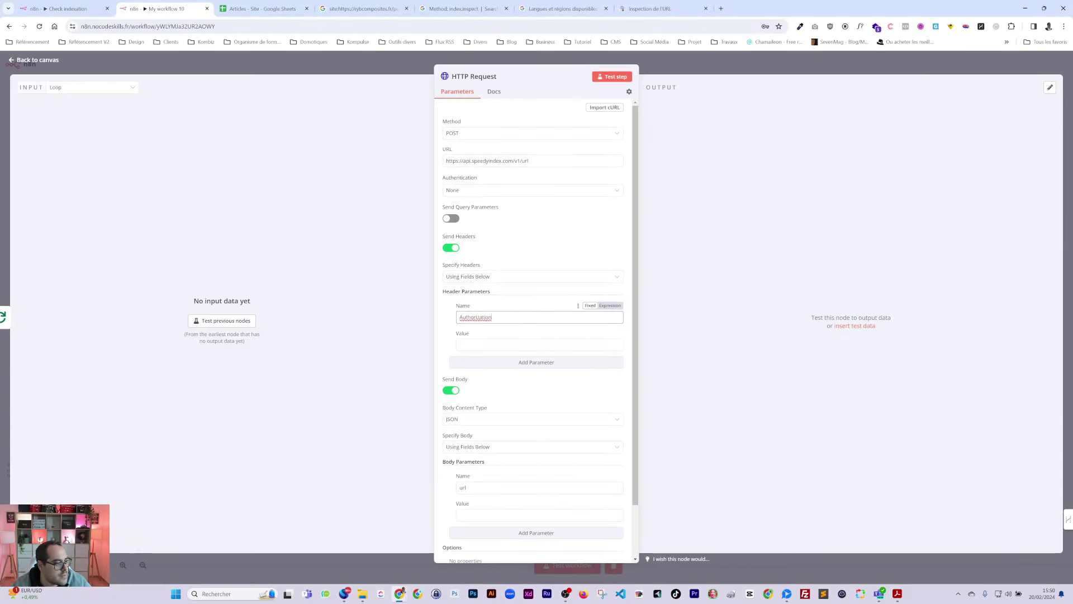
{"action": "key", "text": "Tab"}
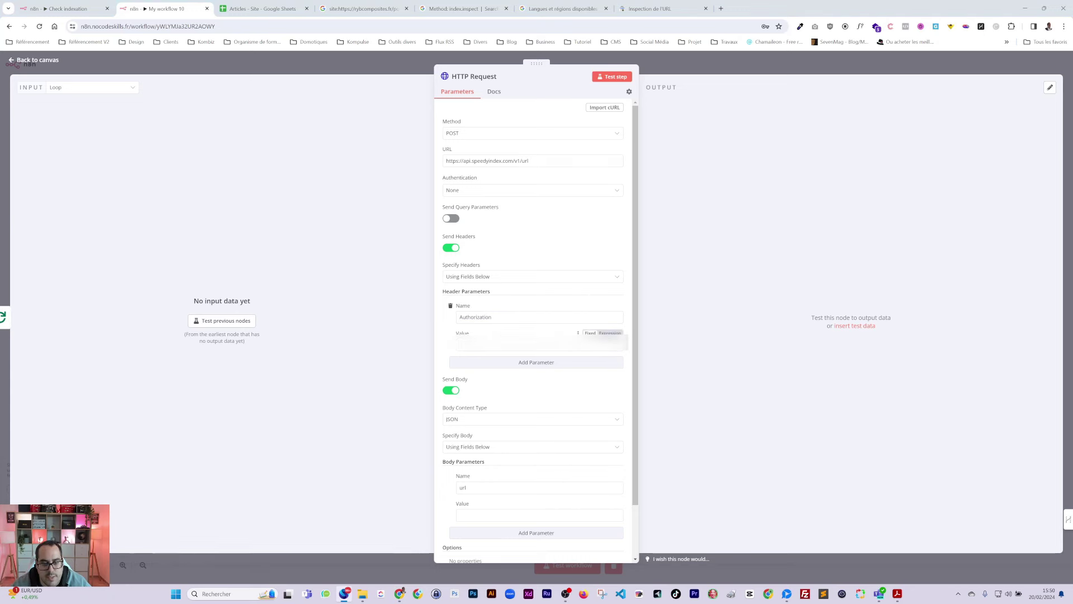
{"action": "key", "text": "ctrl+v"}
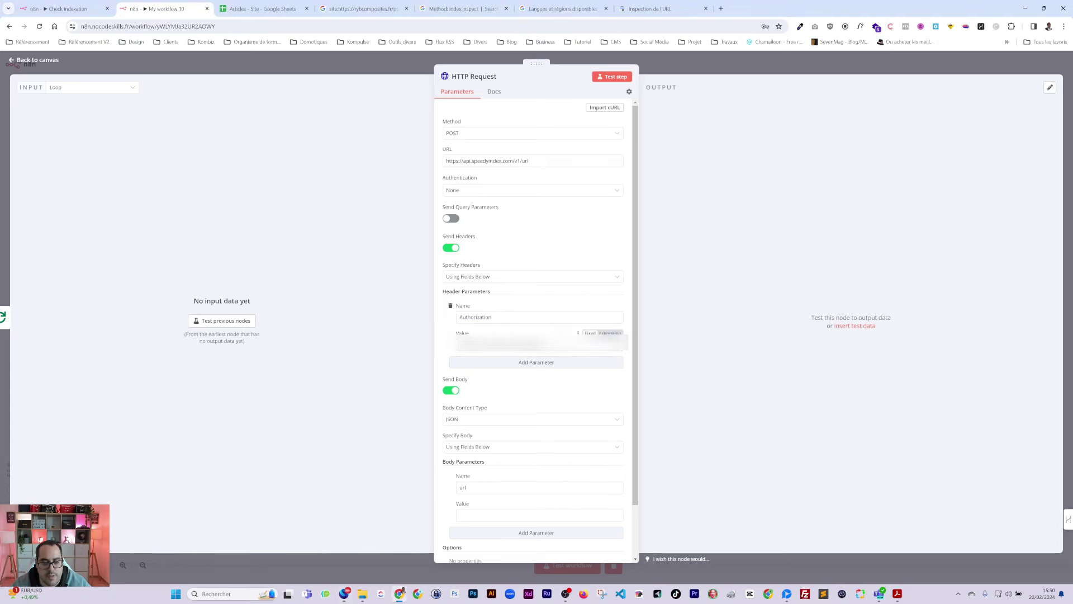
Step: Load the previous nodes' data and map Url publication into the url body value
{"action": "scroll", "coordinate": [433, 259], "scroll_direction": "down", "scroll_amount": 2}
{"action": "left_click", "coordinate": [249, 318]}
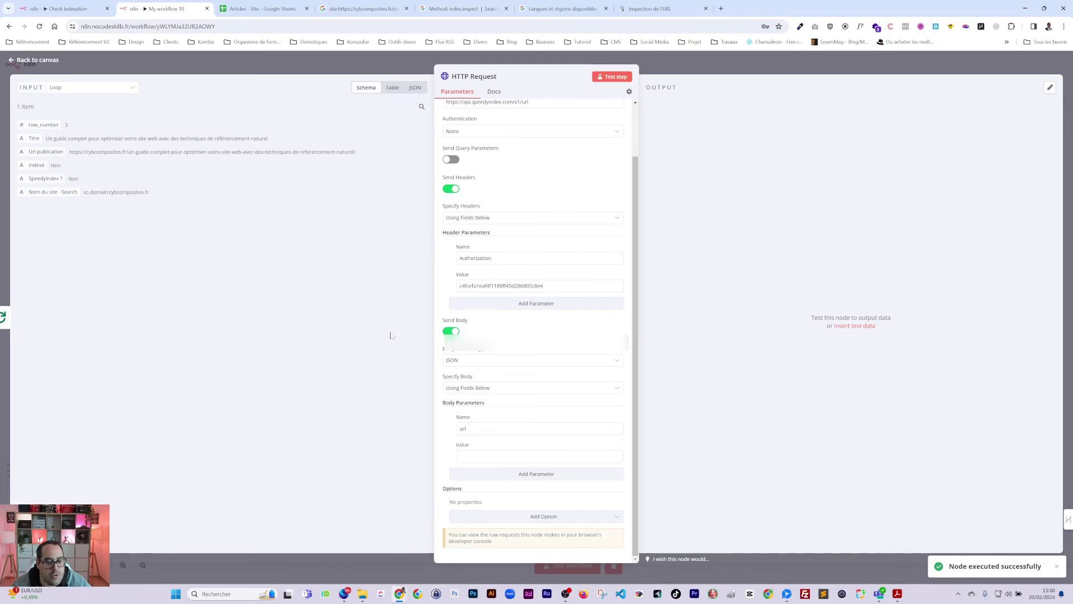
{"action": "left_click", "coordinate": [460, 428]}
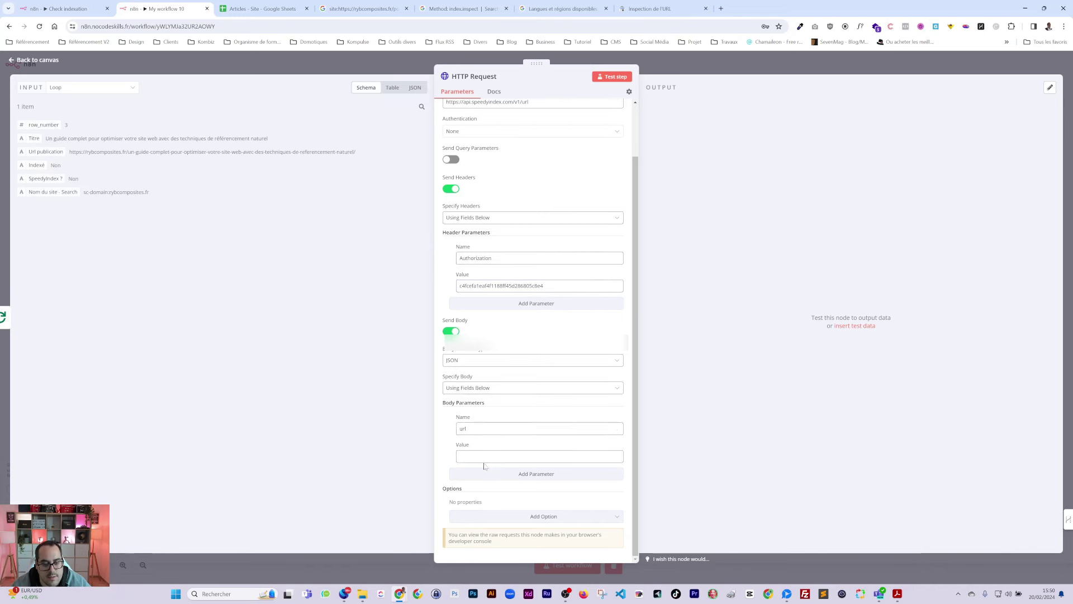
{"action": "left_click_drag", "start_coordinate": [51, 165], "coordinate": [126, 299]}
{"action": "left_click", "coordinate": [55, 161]}
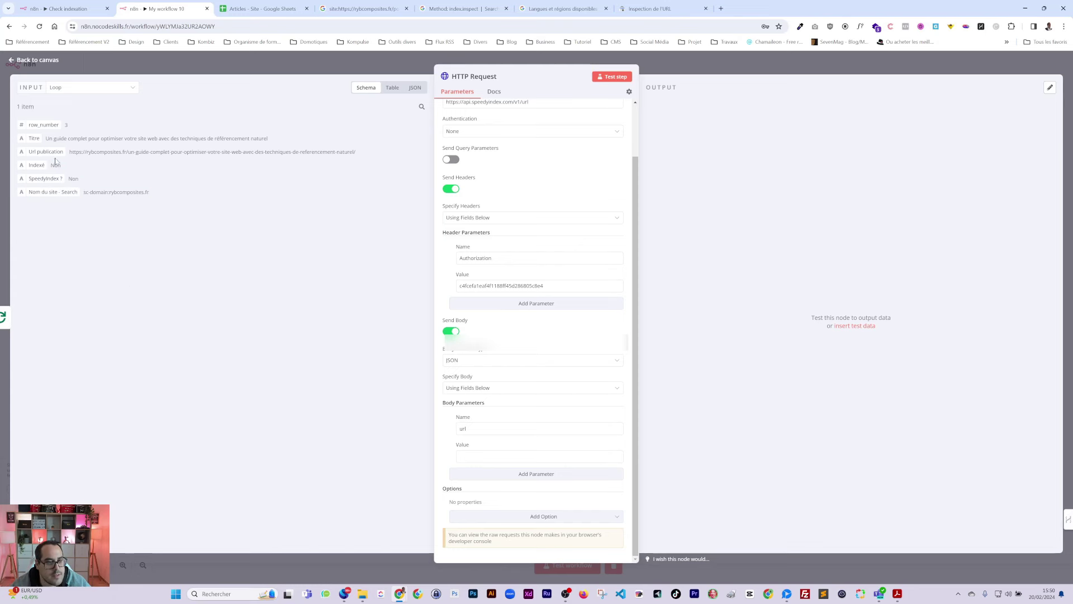
{"action": "left_click_drag", "start_coordinate": [52, 151], "coordinate": [540, 474]}
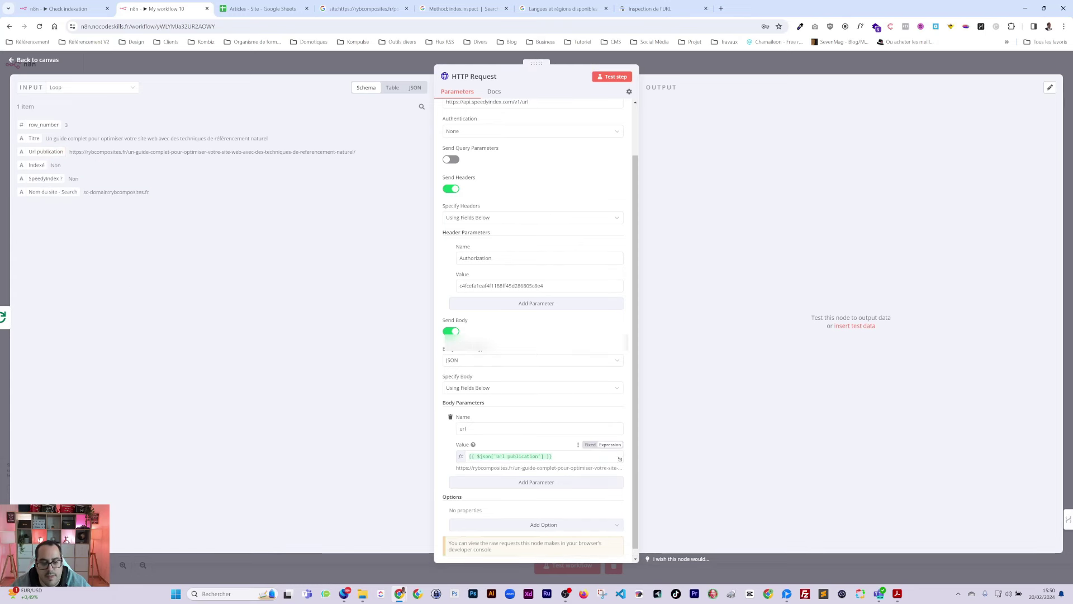
Step: Test the HTTP Request step, checking in the docs that code 0 means link added
{"action": "scroll", "coordinate": [541, 474], "scroll_direction": "up", "scroll_amount": 2}
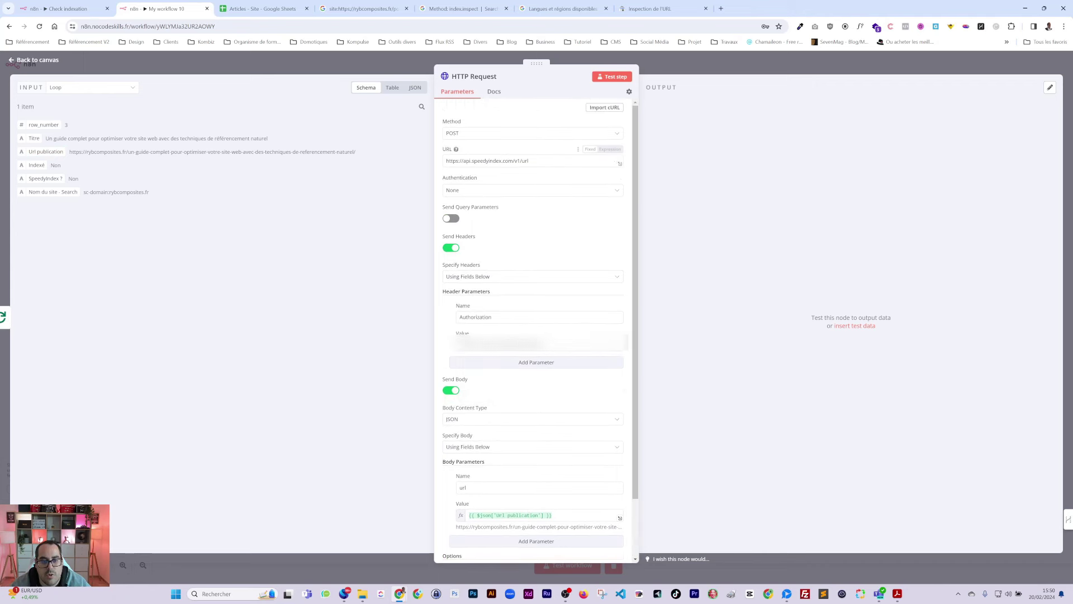
{"action": "left_click", "coordinate": [612, 77]}
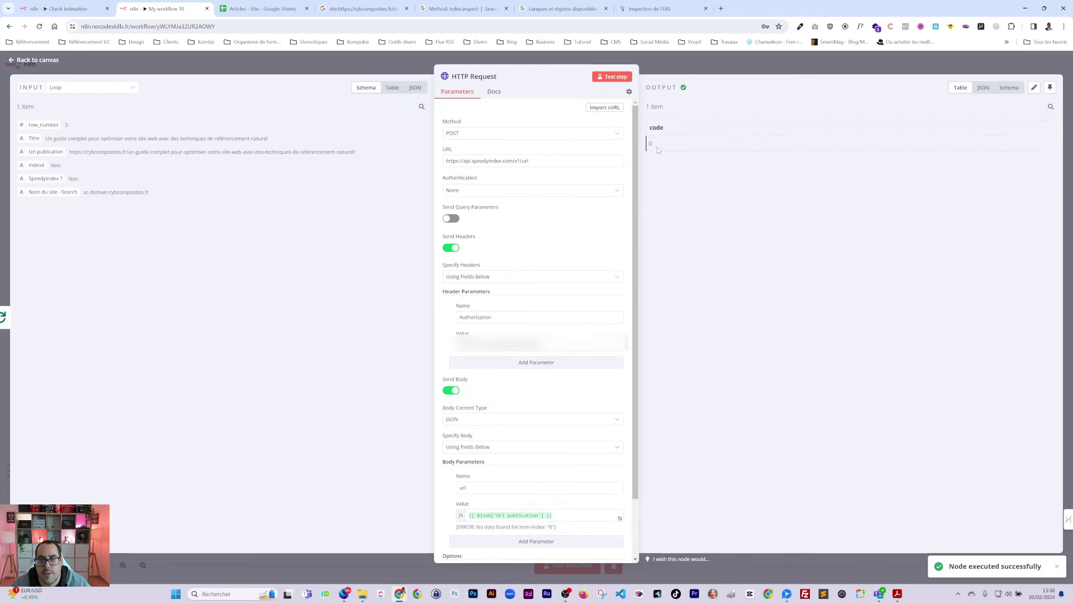
{"action": "left_click", "coordinate": [897, 593]}
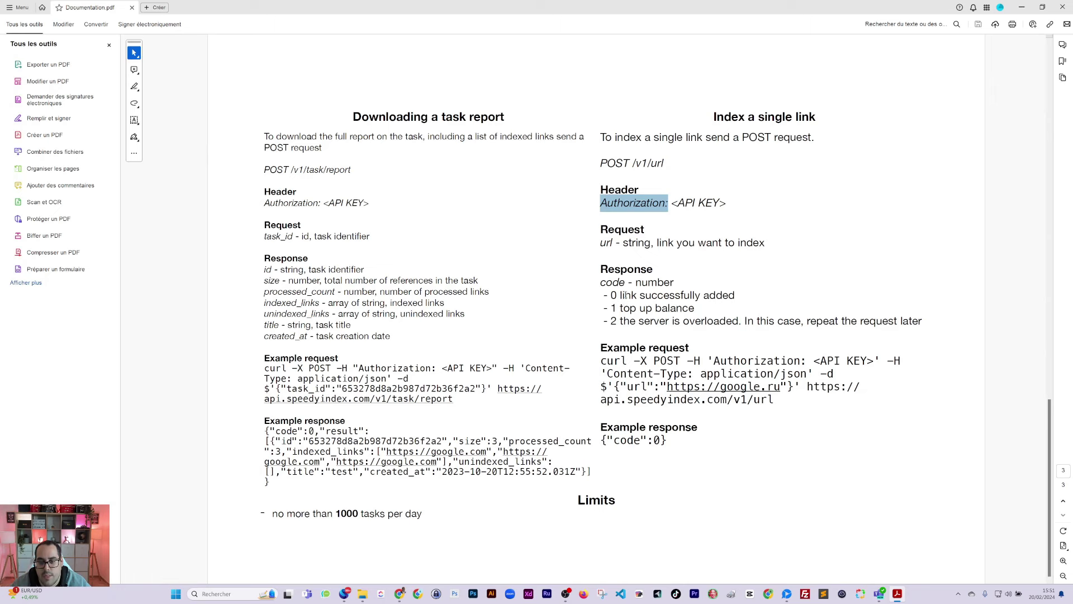
{"action": "left_click_drag", "start_coordinate": [620, 296], "coordinate": [700, 295]}
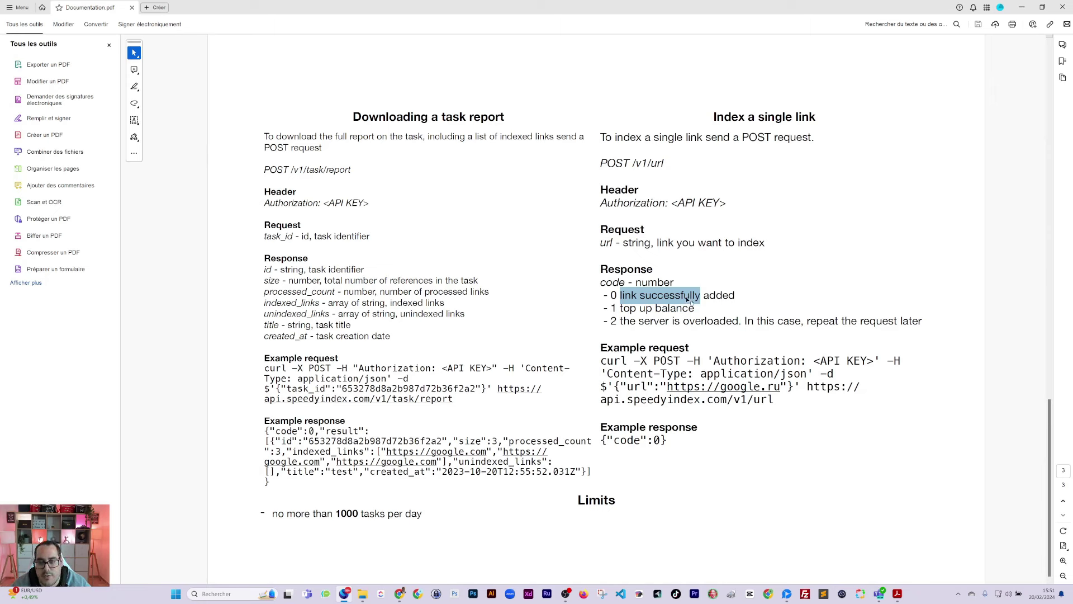
{"action": "left_click", "coordinate": [1022, 7]}
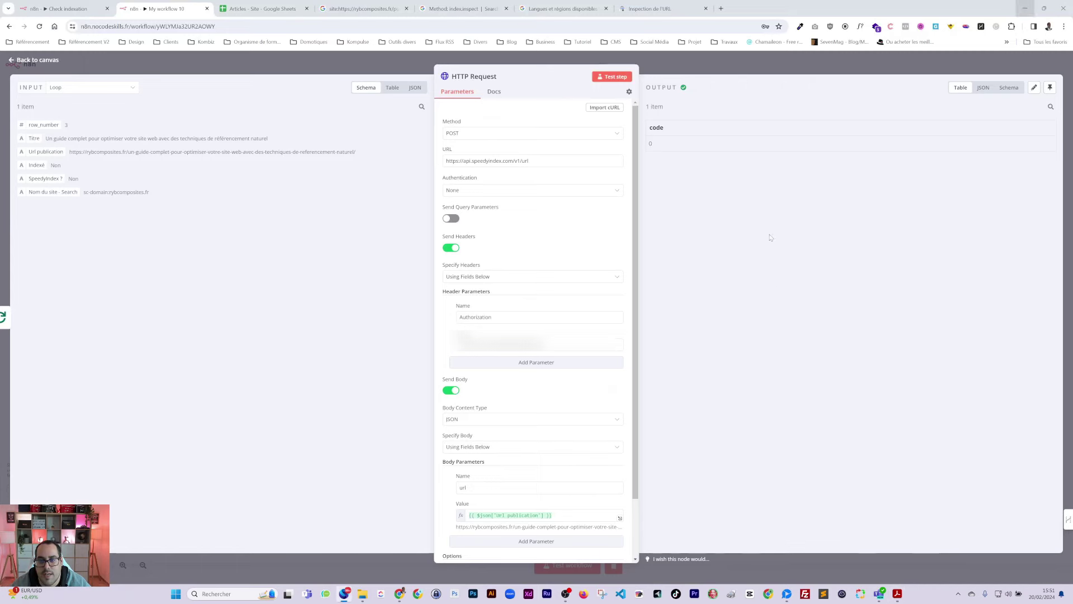
Step: Copy UpdateArticle from Check indexation, paste it after HTTP Request in My workflow 10, and open it
{"action": "left_click", "coordinate": [730, 71]}
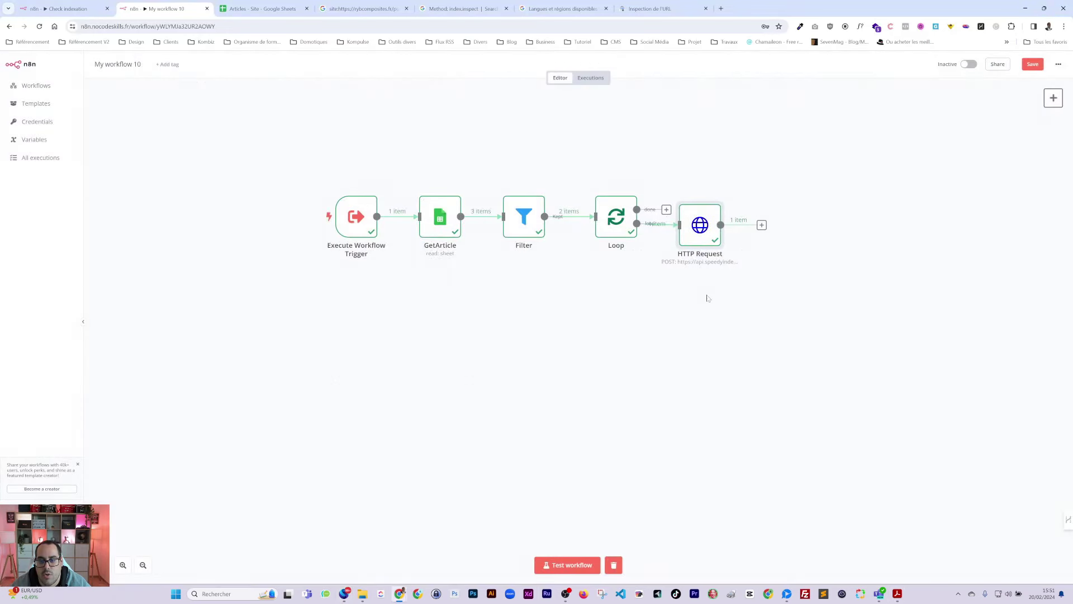
{"action": "left_click", "coordinate": [761, 225]}
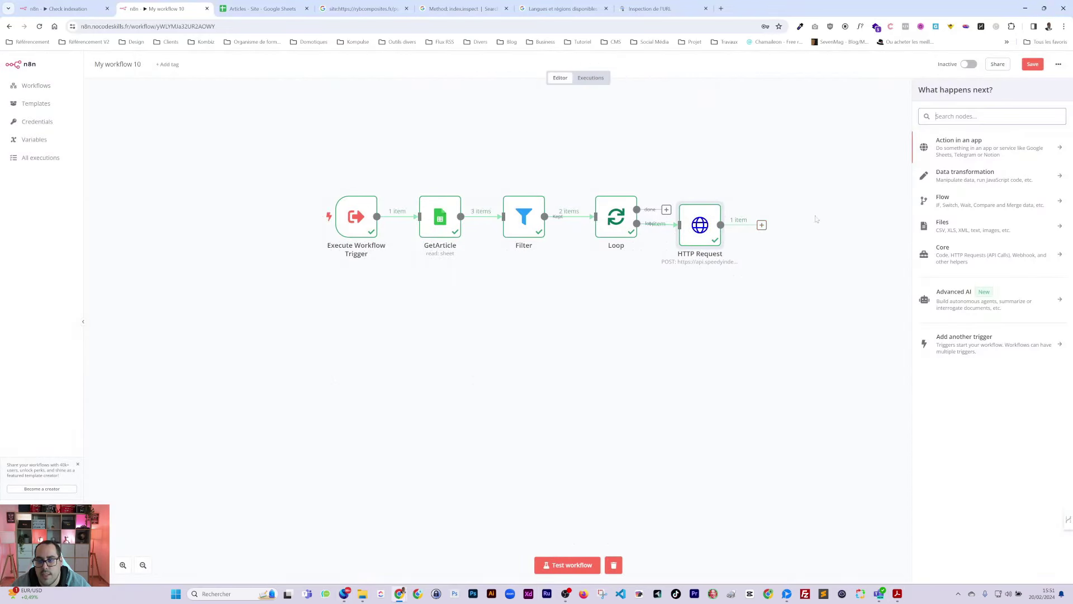
{"action": "left_click", "coordinate": [78, 9]}
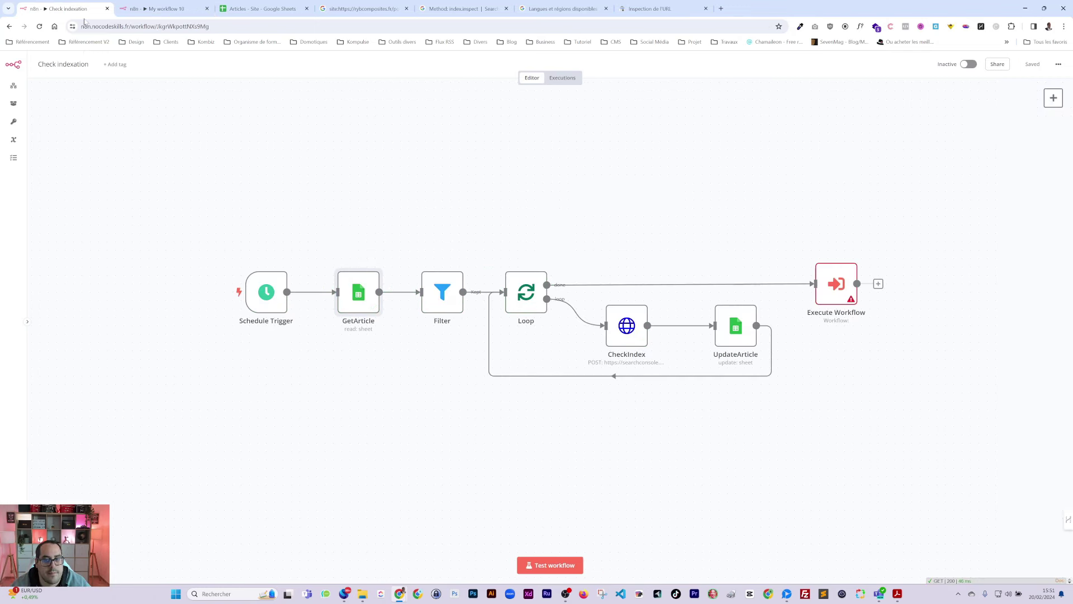
{"action": "left_click", "coordinate": [729, 335]}
{"action": "key", "text": "ctrl+c"}
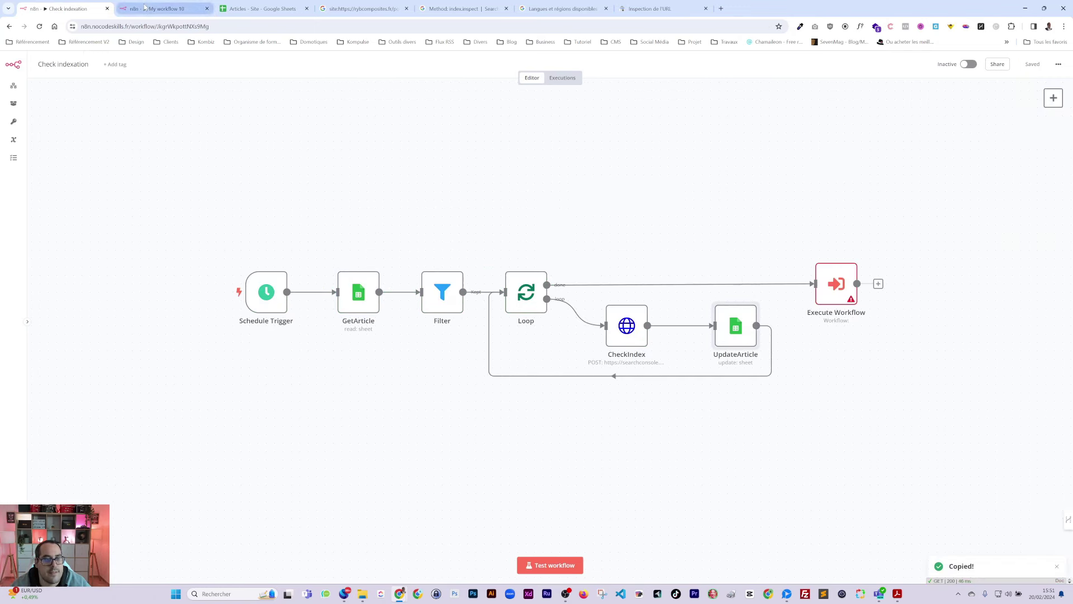
{"action": "key", "text": "ctrl+Tab"}
{"action": "left_click", "coordinate": [822, 261]}
{"action": "key", "text": "ctrl+v"}
{"action": "left_click_drag", "start_coordinate": [761, 226], "coordinate": [817, 269]}
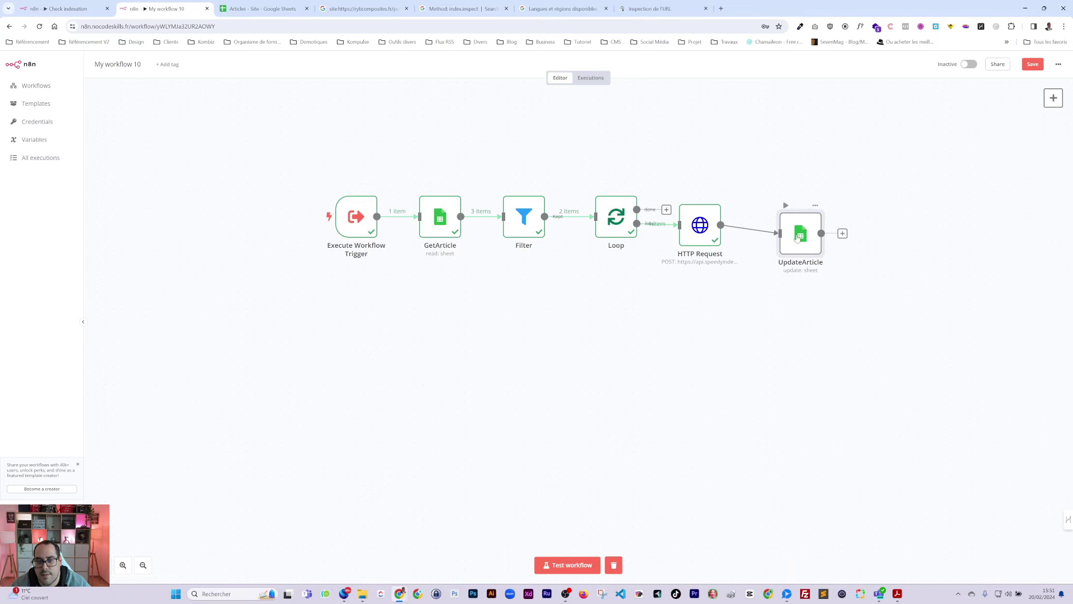
{"action": "double_click", "coordinate": [817, 269]}
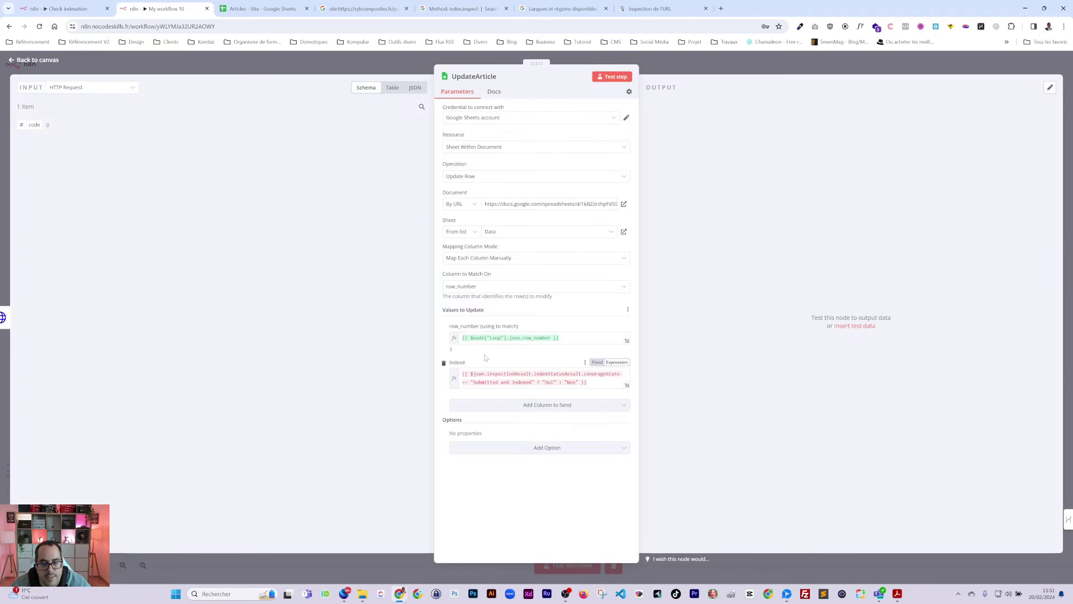
Step: Replace the Indexé update column with SpeedIndex ?, filled from the incoming code value
{"action": "left_click", "coordinate": [443, 363]}
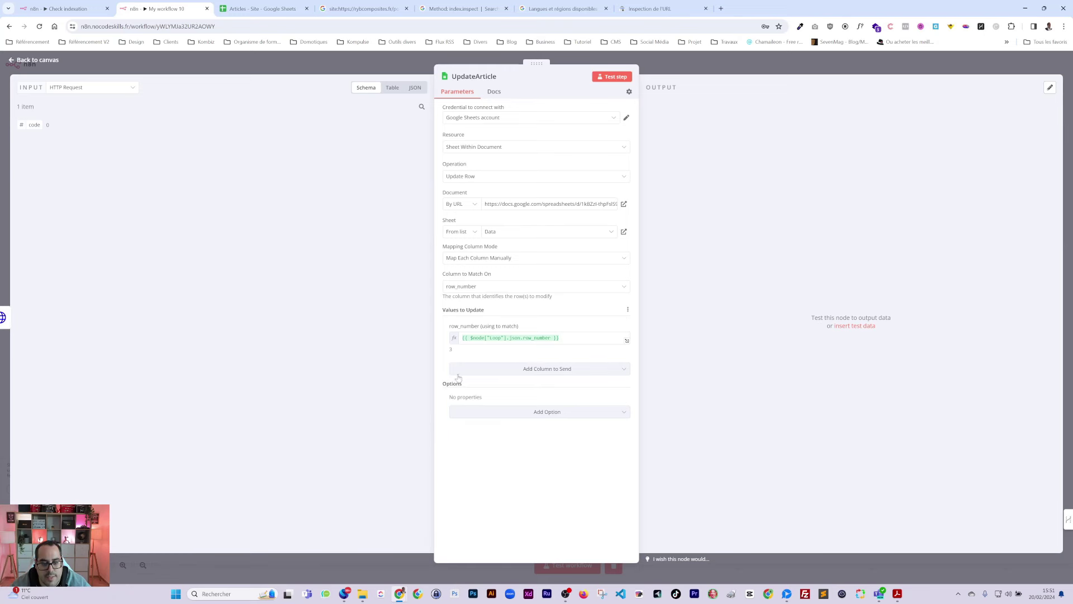
{"action": "left_click", "coordinate": [503, 371]}
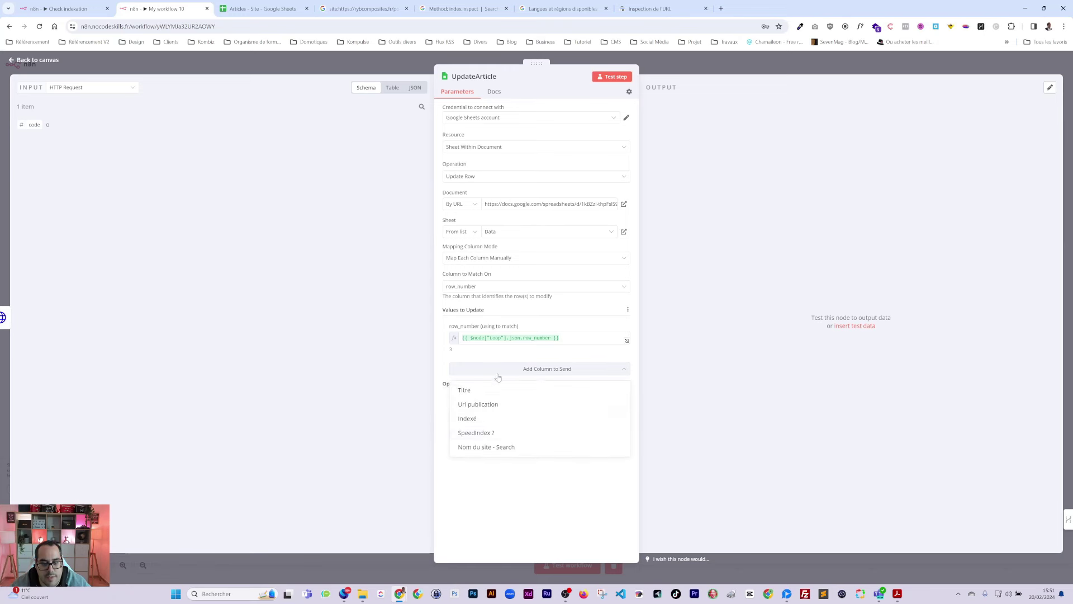
{"action": "left_click", "coordinate": [470, 434]}
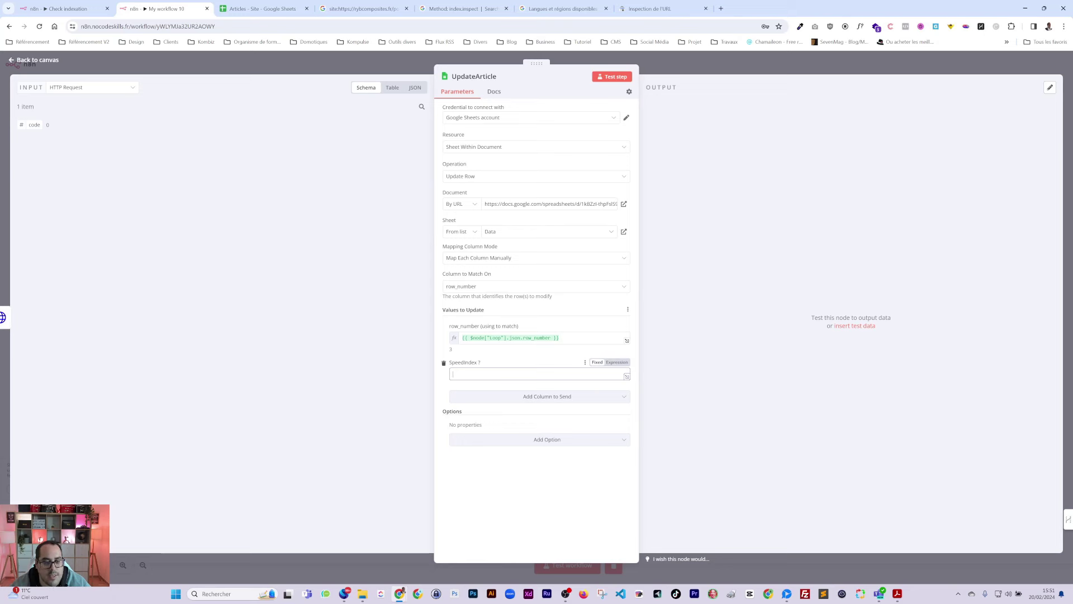
{"action": "left_click", "coordinate": [453, 374]}
{"action": "left_click", "coordinate": [454, 374]}
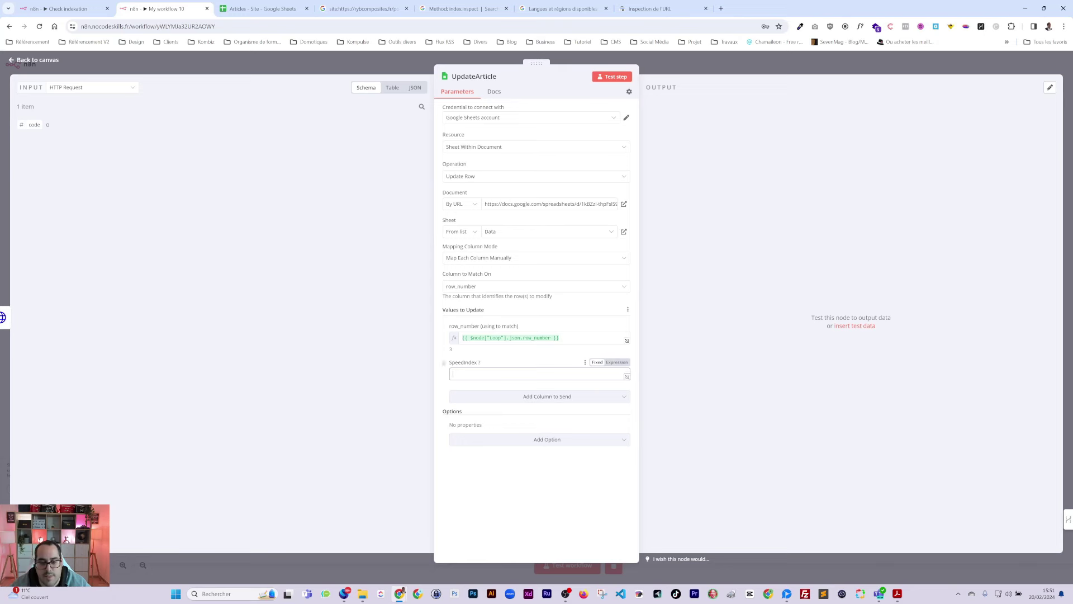
{"action": "left_click_drag", "start_coordinate": [30, 124], "coordinate": [503, 373]}
Step: Make the SpeedIndex ? value the expression code == 0 ? Oui : Non and test the step
{"action": "left_click", "coordinate": [614, 362]}
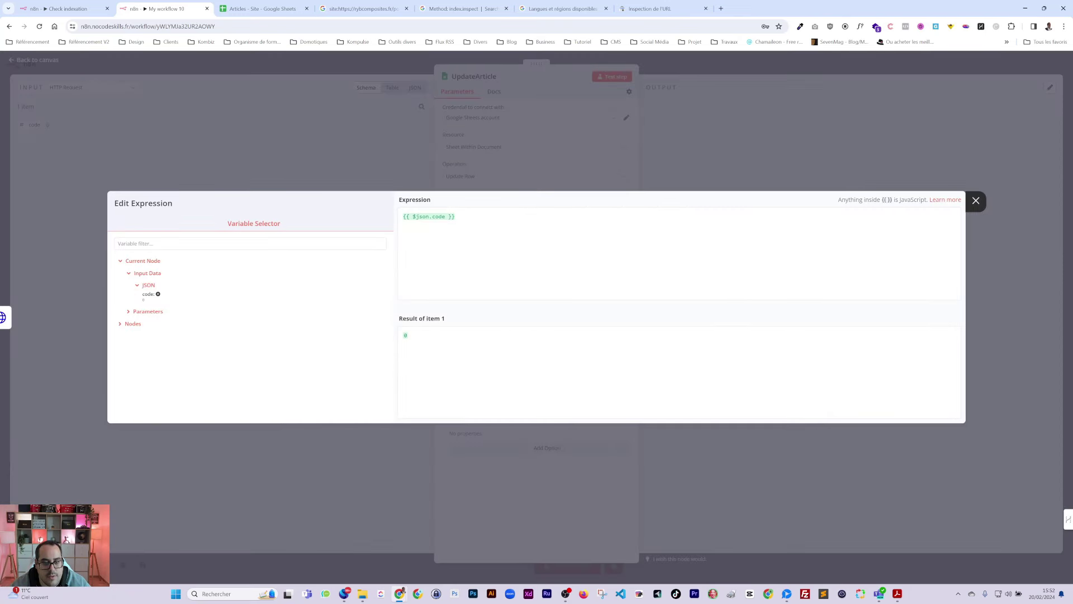
{"action": "left_click", "coordinate": [445, 216]}
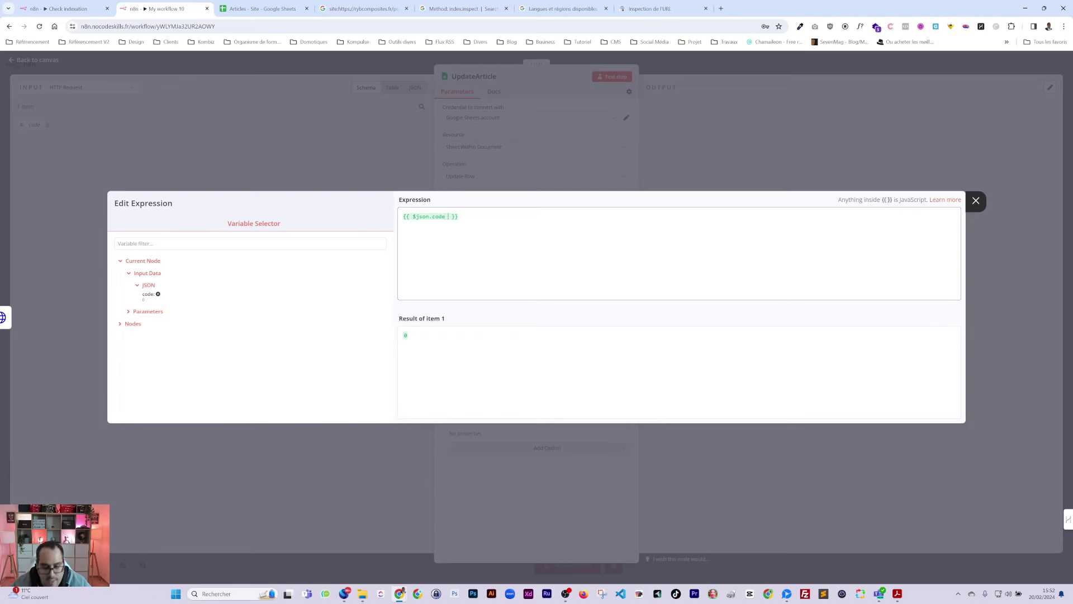
{"action": "type", "text": "==  "}
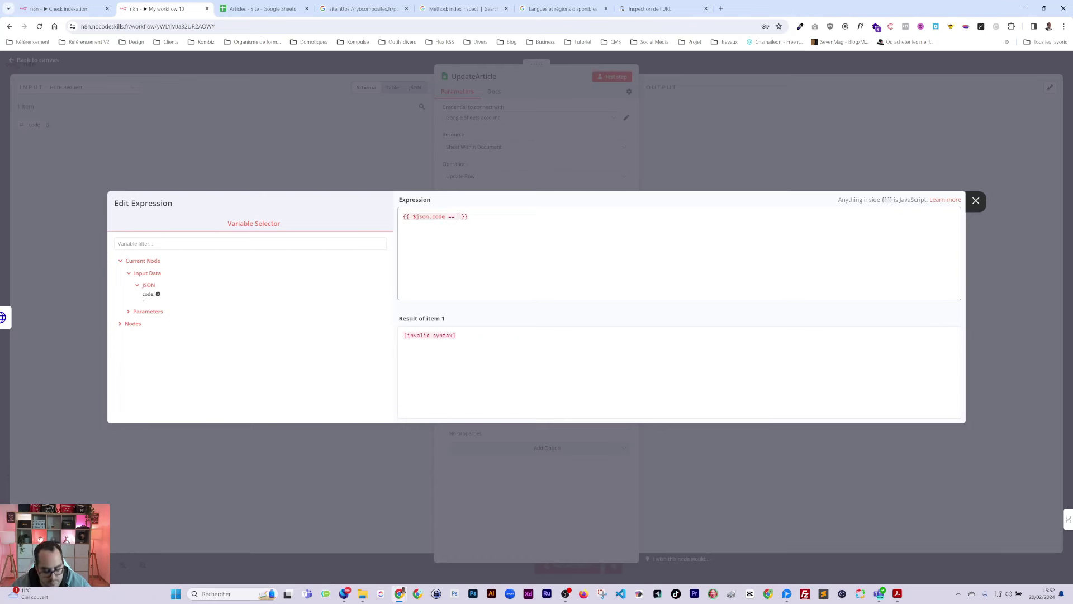
{"action": "type", "text": "0"}
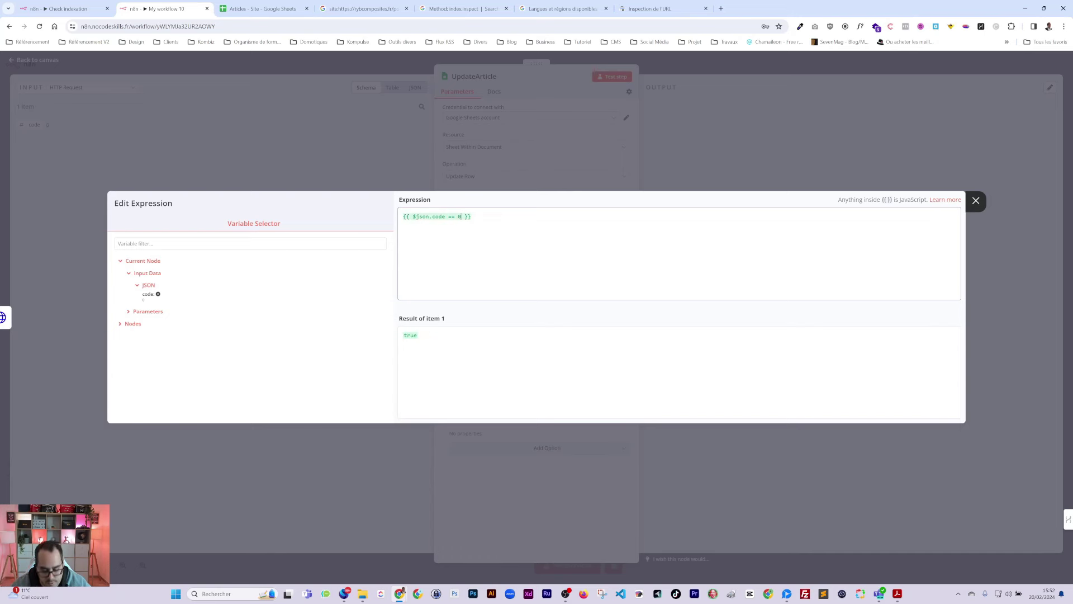
{"action": "type", "text": " ?"}
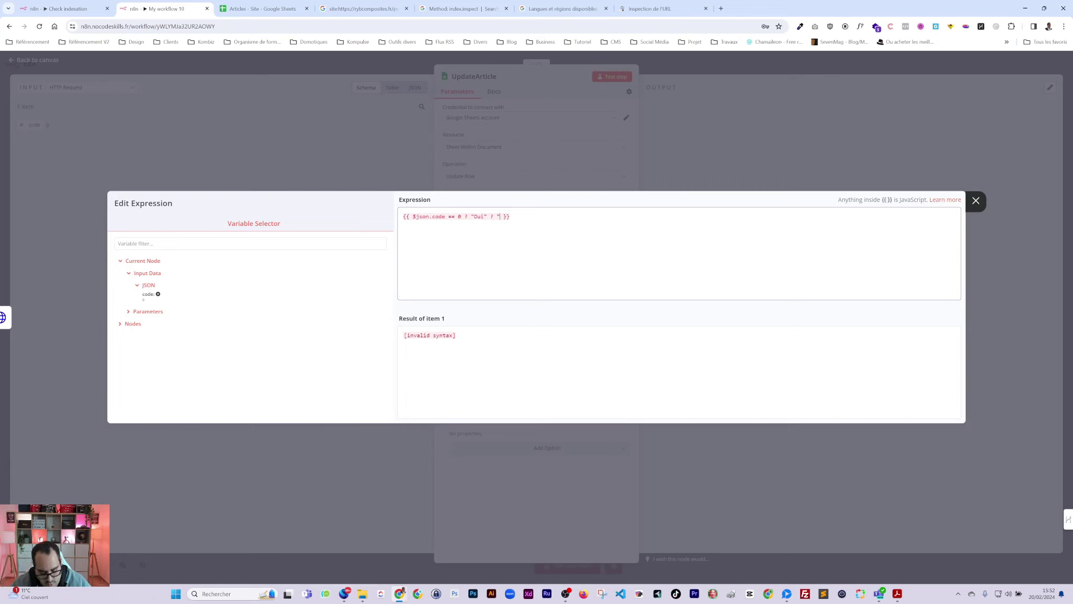
{"action": "type", "text": "Npn"}
{"action": "type", "text": "on"}
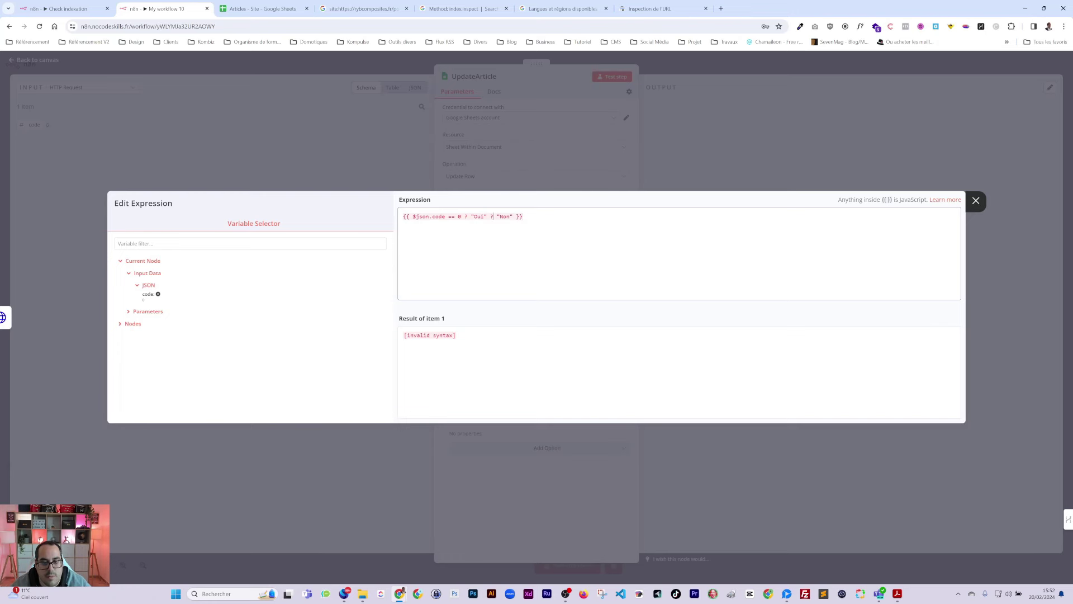
{"action": "type", "text": ":"}
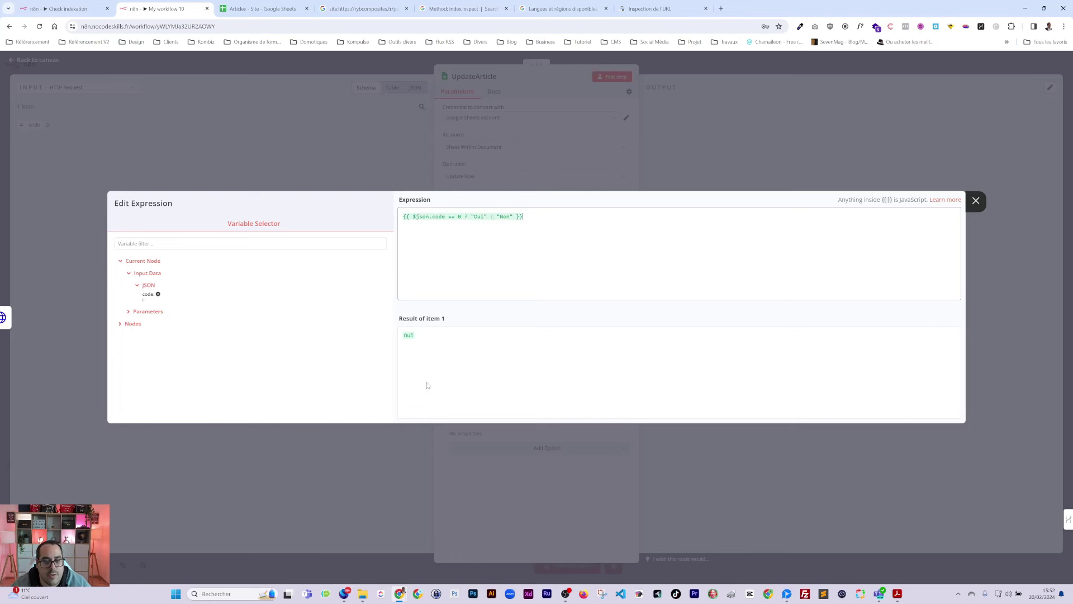
{"action": "left_click", "coordinate": [504, 489]}
{"action": "left_click", "coordinate": [612, 77]}
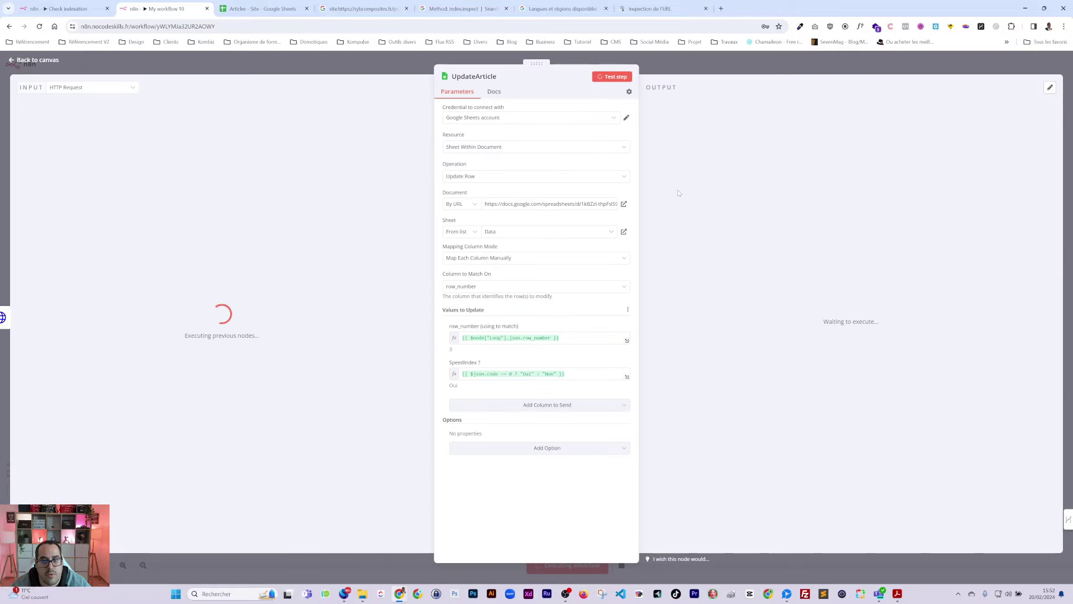
Step: Connect UpdateArticle's output back into Loop and run the whole workflow
{"action": "key", "text": "Escape"}
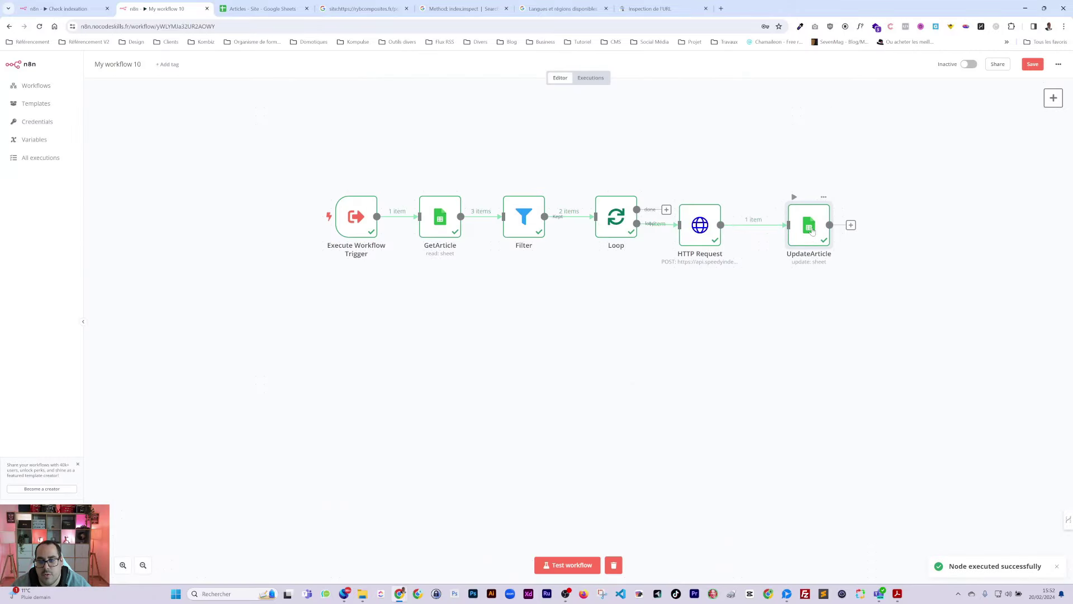
{"action": "double_click", "coordinate": [808, 224]}
{"action": "left_click", "coordinate": [263, 9]}
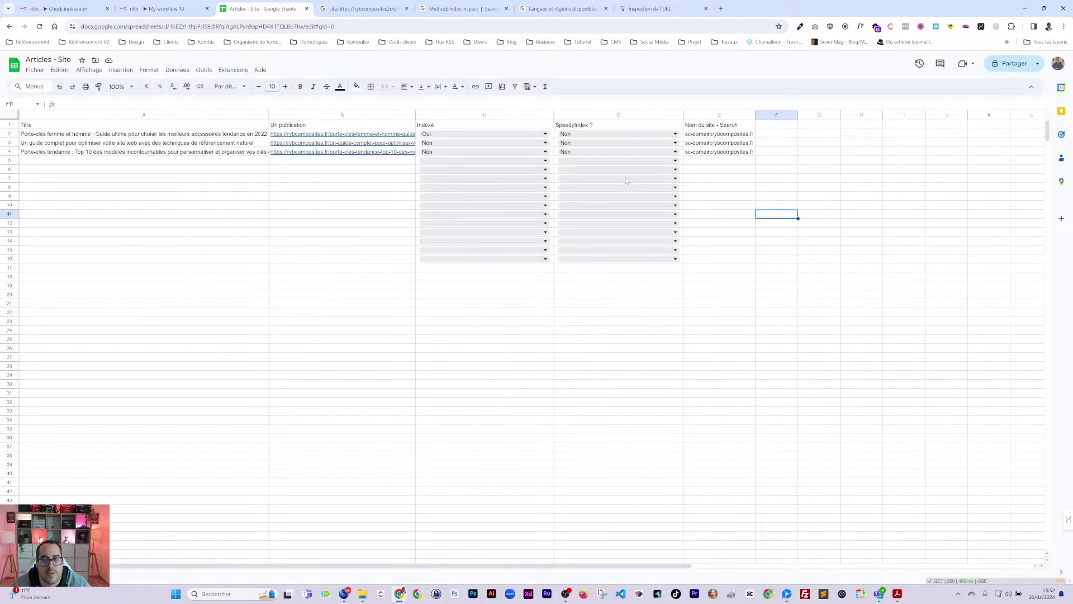
{"action": "left_click", "coordinate": [162, 9]}
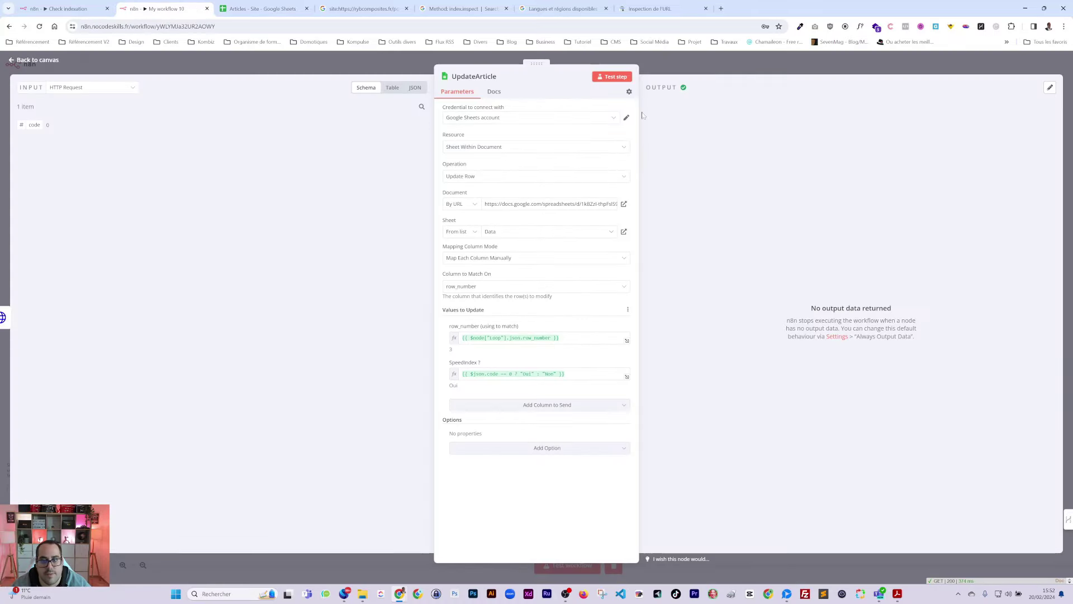
{"action": "left_click", "coordinate": [744, 66]}
{"action": "left_click_drag", "start_coordinate": [816, 242], "coordinate": [595, 217]}
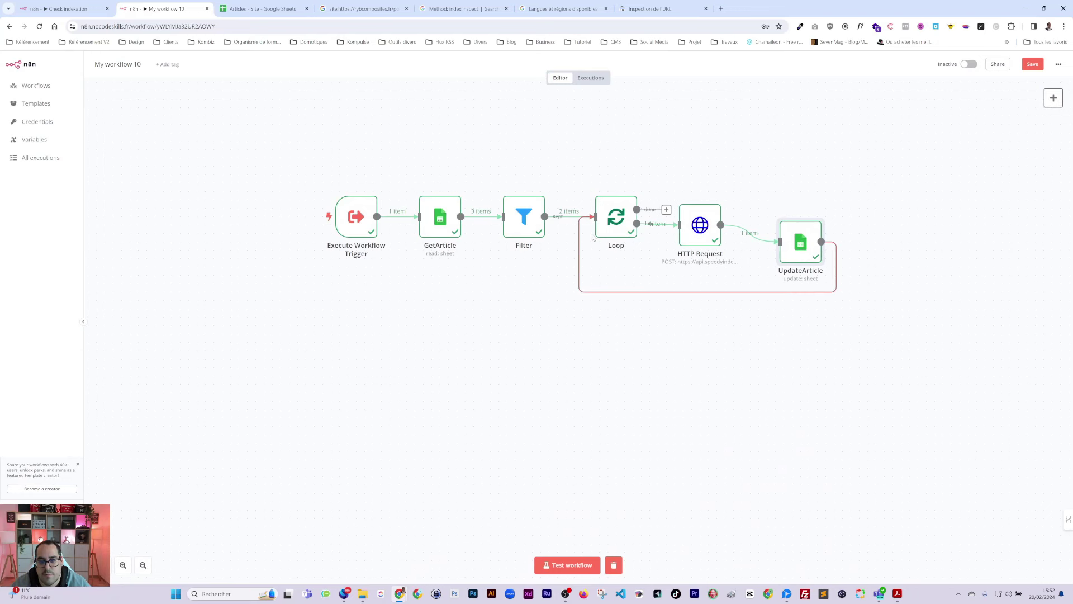
{"action": "left_click", "coordinate": [574, 568]}
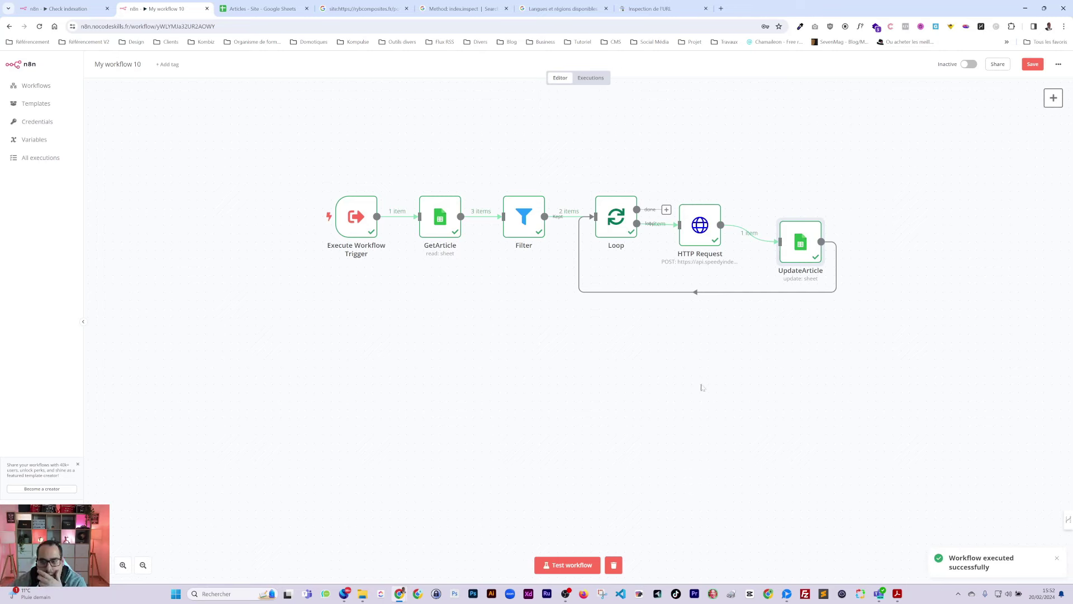
Step: Rearrange the nodes, inspect Loop and UpdateArticle results against the sheet, then view Check indexation
{"action": "left_click_drag", "start_coordinate": [699, 230], "coordinate": [725, 238]}
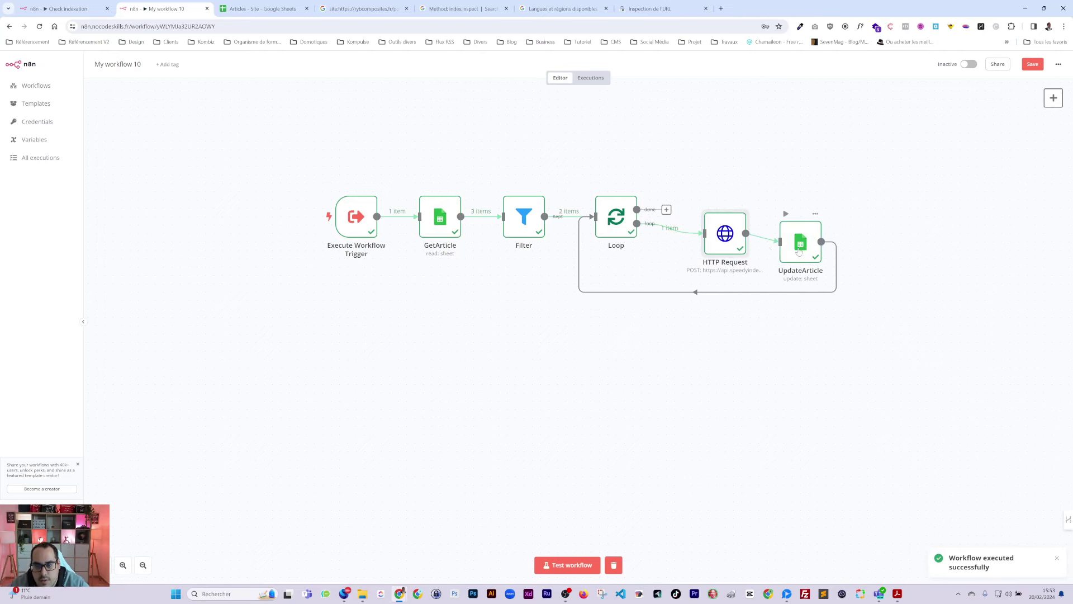
{"action": "left_click_drag", "start_coordinate": [789, 245], "coordinate": [831, 255]}
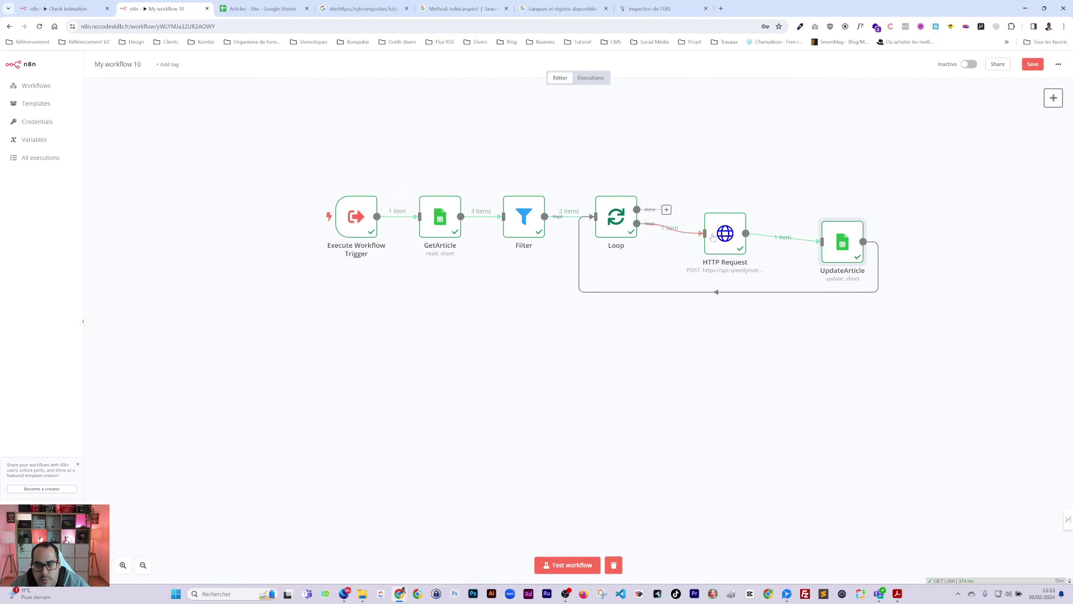
{"action": "double_click", "coordinate": [616, 223]}
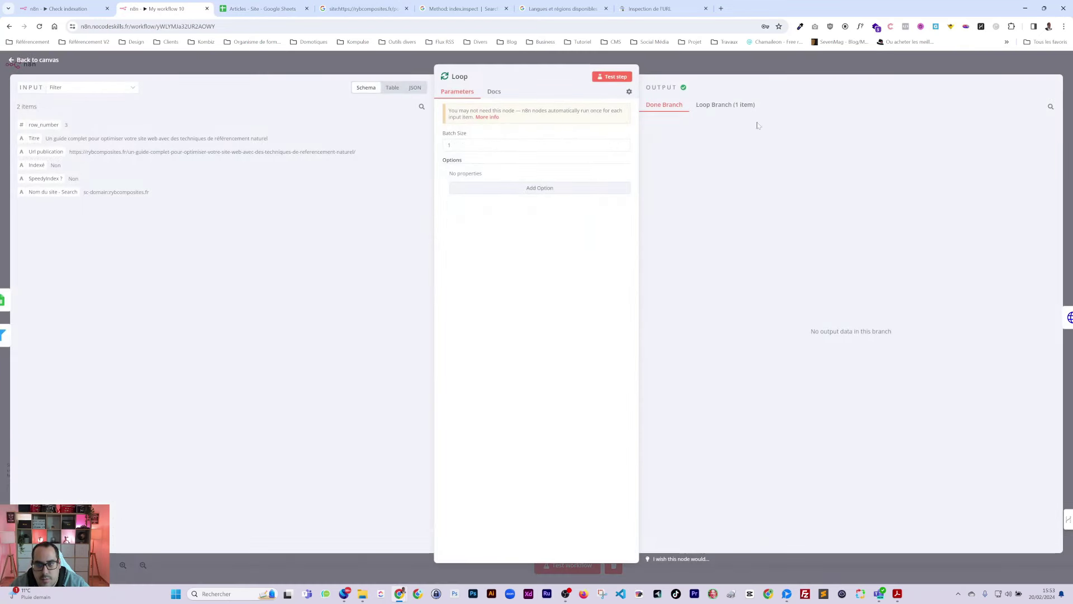
{"action": "left_click", "coordinate": [790, 69]}
{"action": "double_click", "coordinate": [843, 240]}
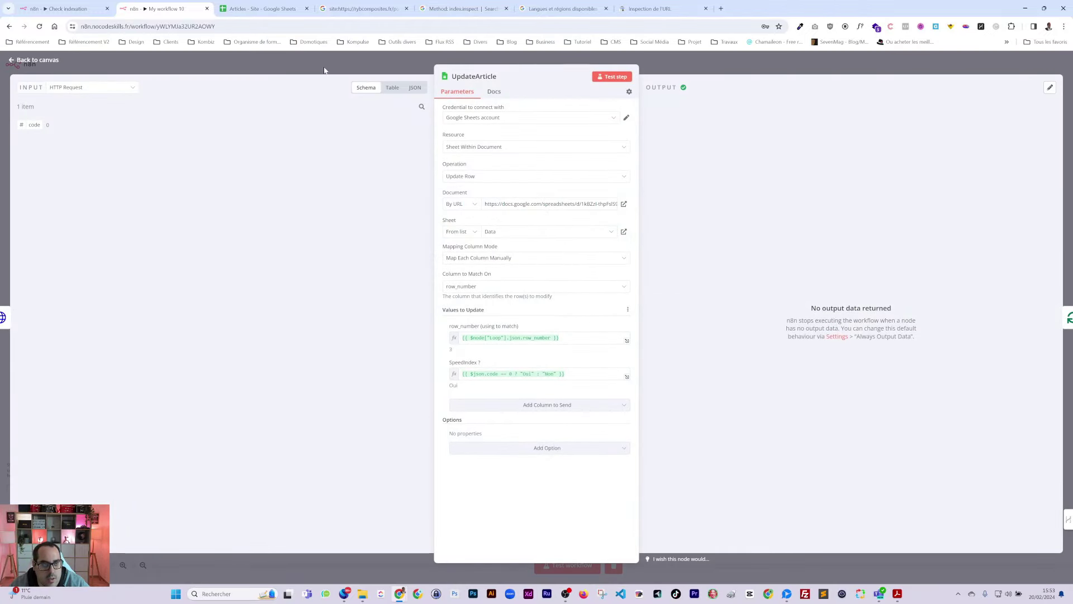
{"action": "left_click", "coordinate": [258, 8]}
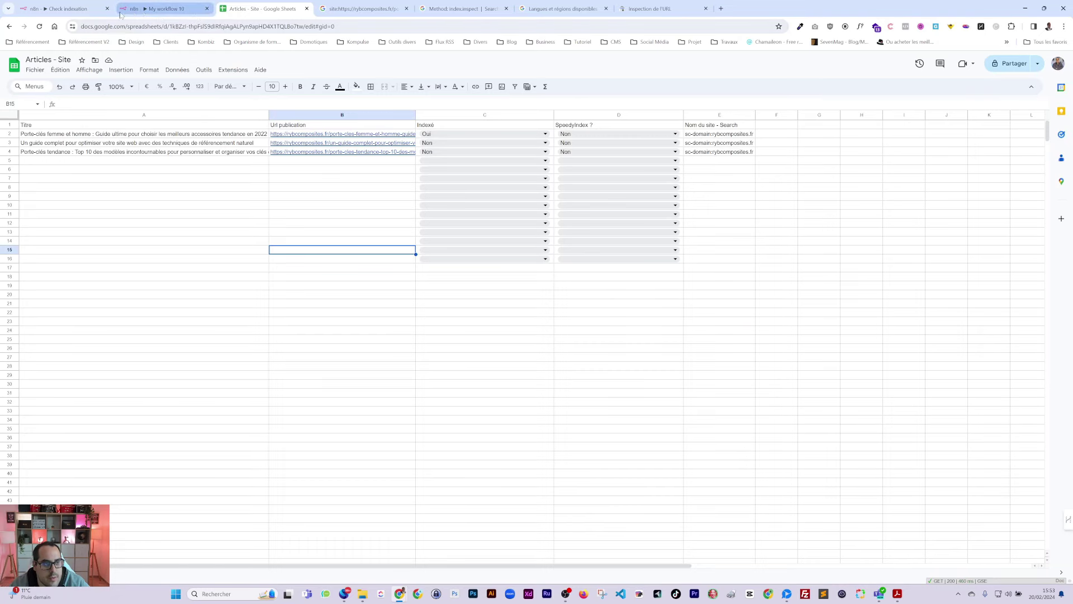
{"action": "left_click", "coordinate": [67, 8]}
{"action": "left_click", "coordinate": [162, 8]}
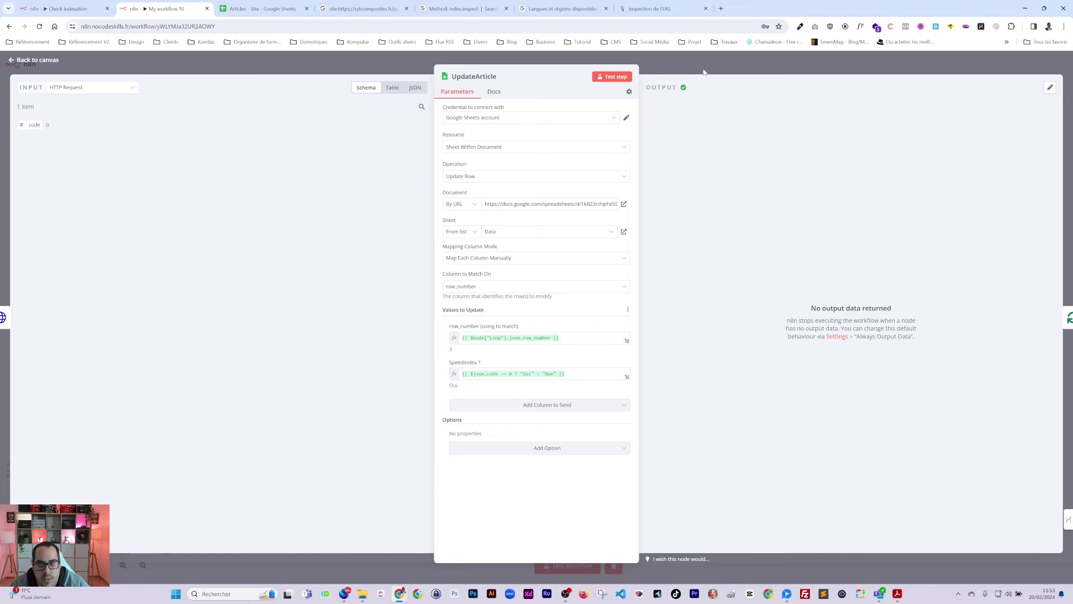
{"action": "left_click", "coordinate": [65, 8]}
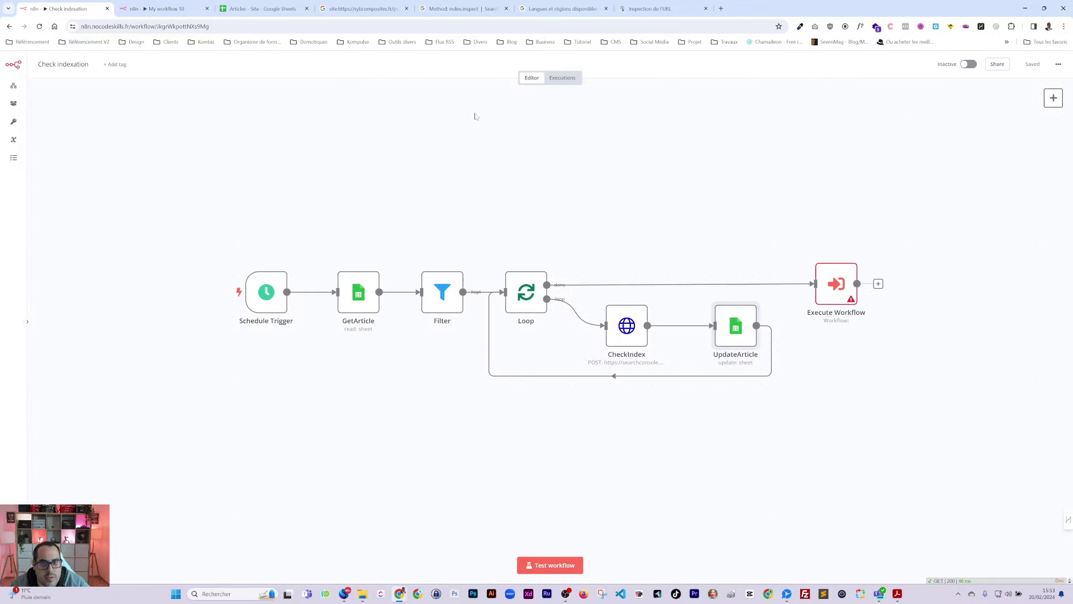
Step: Review a past Check indexation execution's HTTP Request and Google Sheets1 runs 1 and 2 of 3
{"action": "left_click", "coordinate": [561, 81]}
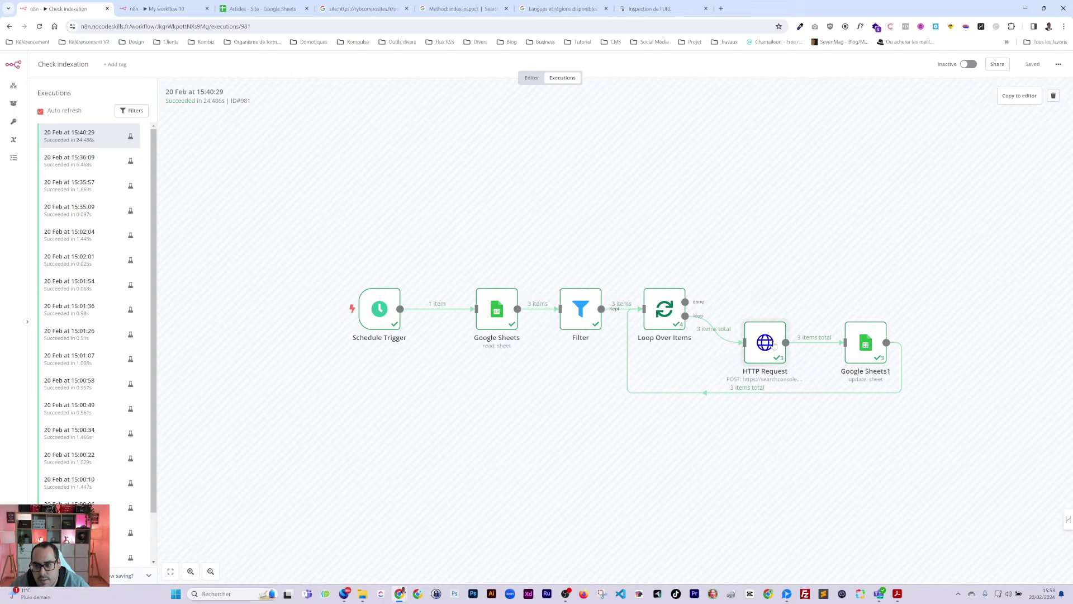
{"action": "double_click", "coordinate": [774, 345]}
{"action": "key", "text": "Escape"}
{"action": "double_click", "coordinate": [869, 343]}
{"action": "left_click", "coordinate": [691, 106]}
{"action": "left_click", "coordinate": [688, 128]}
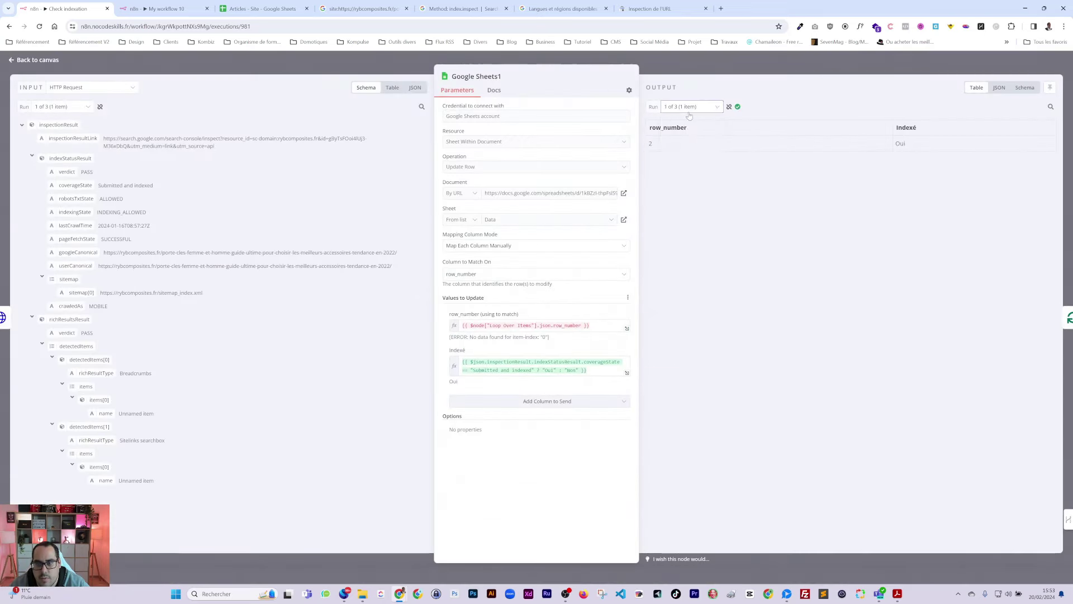
{"action": "left_click", "coordinate": [687, 106]}
{"action": "left_click", "coordinate": [688, 142]}
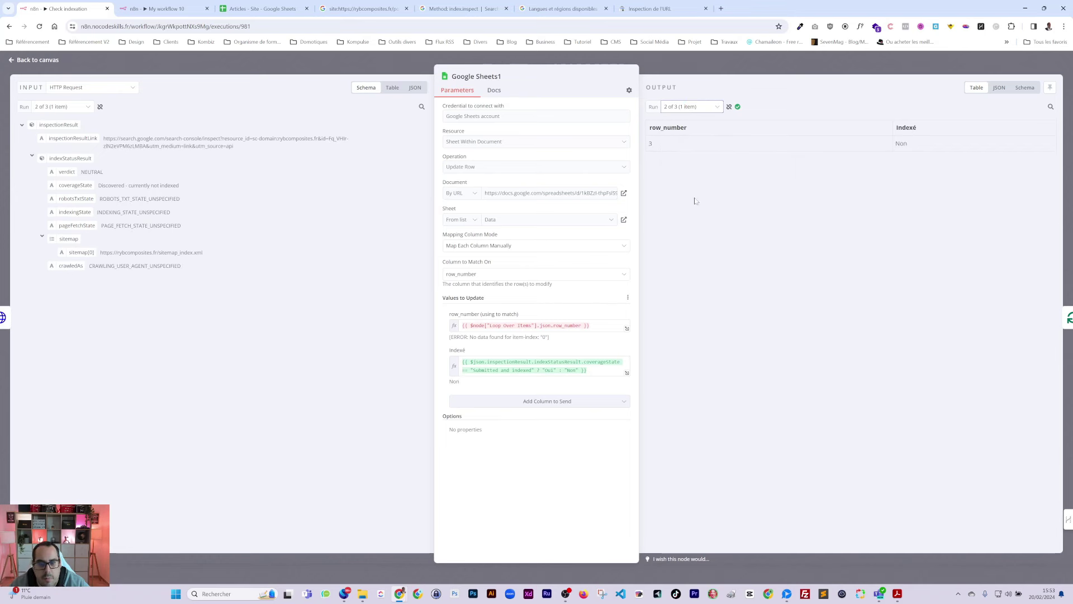
{"action": "key", "text": "ctrl+Tab"}
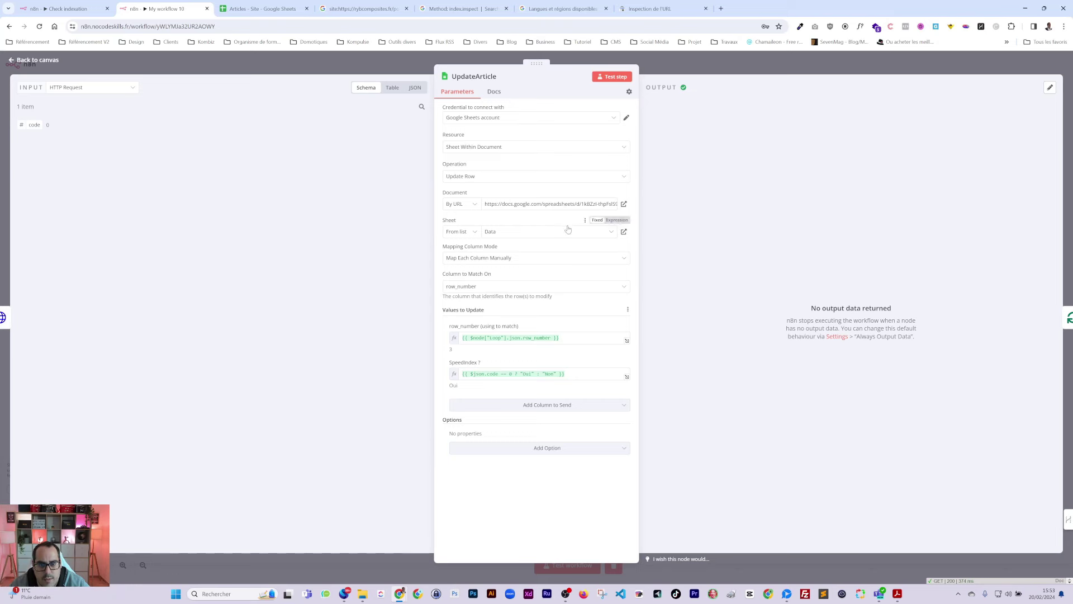
Step: Test UpdateArticle, then connect HTTP Request's output to it and reopen its settings
{"action": "left_click", "coordinate": [612, 77]}
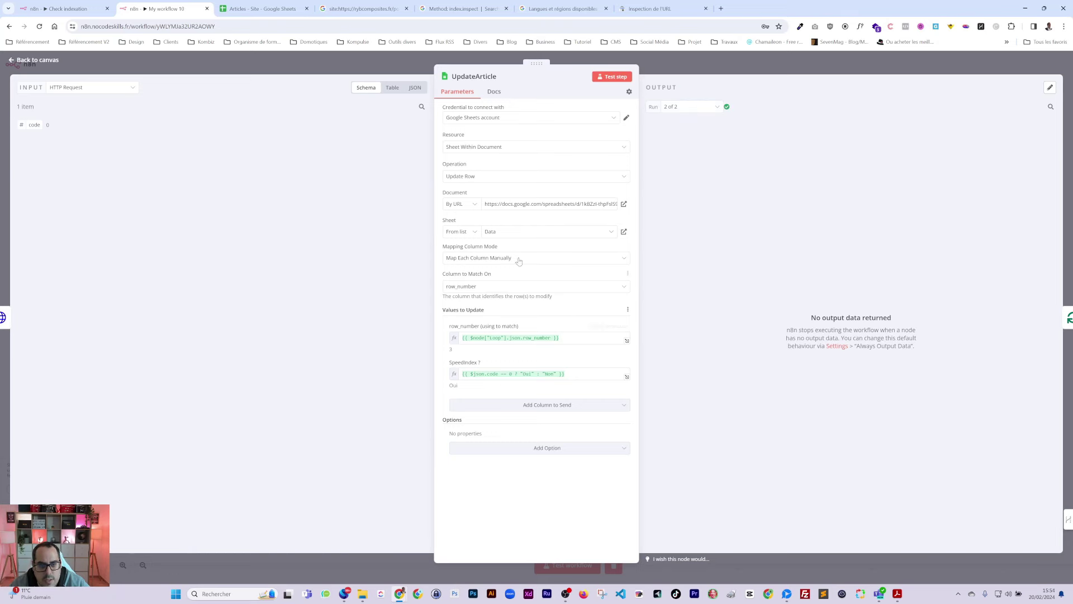
{"action": "key", "text": "Escape"}
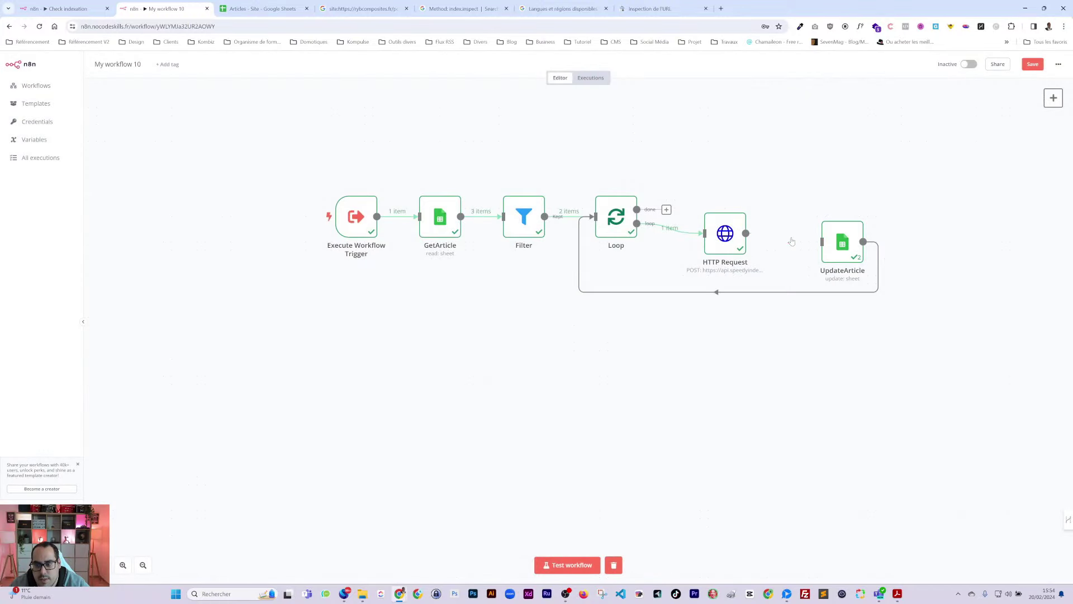
{"action": "double_click", "coordinate": [849, 254]}
{"action": "key", "text": "Escape"}
{"action": "left_click_drag", "start_coordinate": [786, 233], "coordinate": [820, 244]}
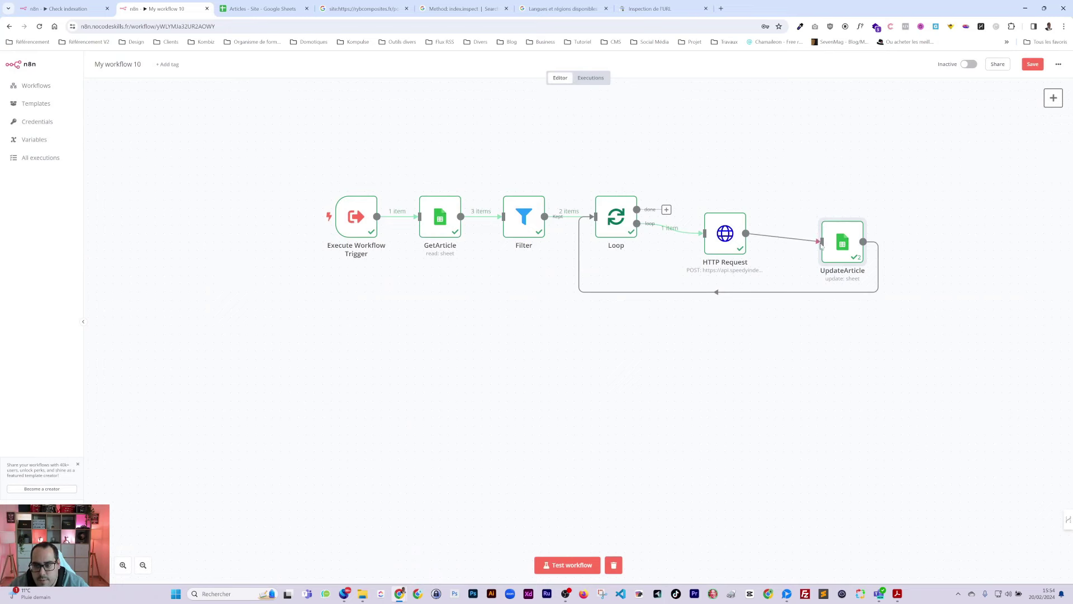
{"action": "double_click", "coordinate": [842, 242]}
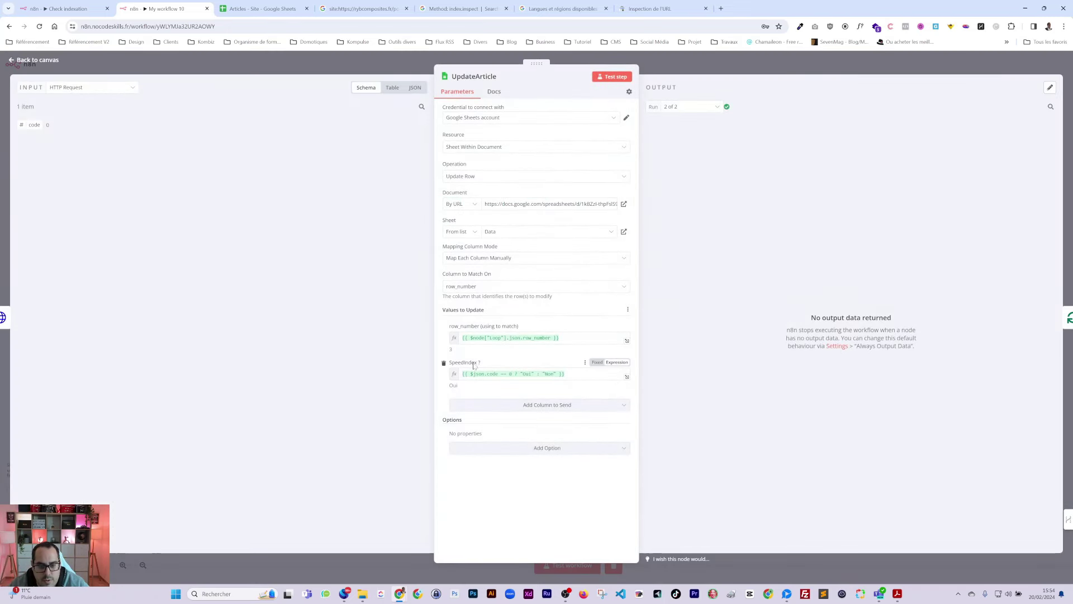
Step: Swap the SpeedIndex update column for Indexé with value 'bnbn' and test the step
{"action": "left_click", "coordinate": [445, 364]}
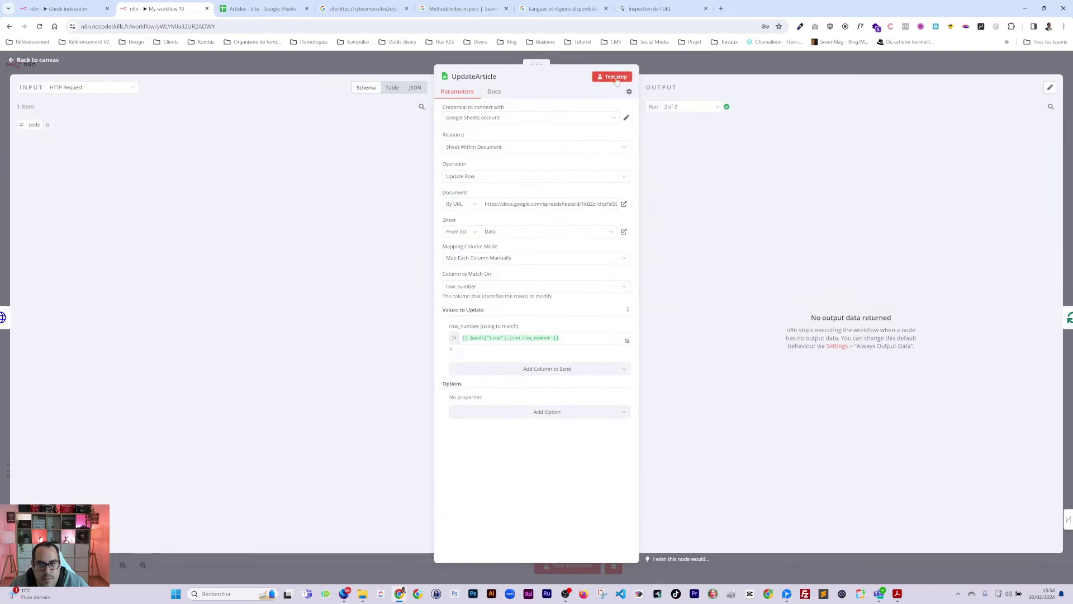
{"action": "left_click", "coordinate": [538, 369]}
{"action": "left_click", "coordinate": [467, 418]}
{"action": "left_click", "coordinate": [626, 373]}
{"action": "type", "text": "bnbn"}
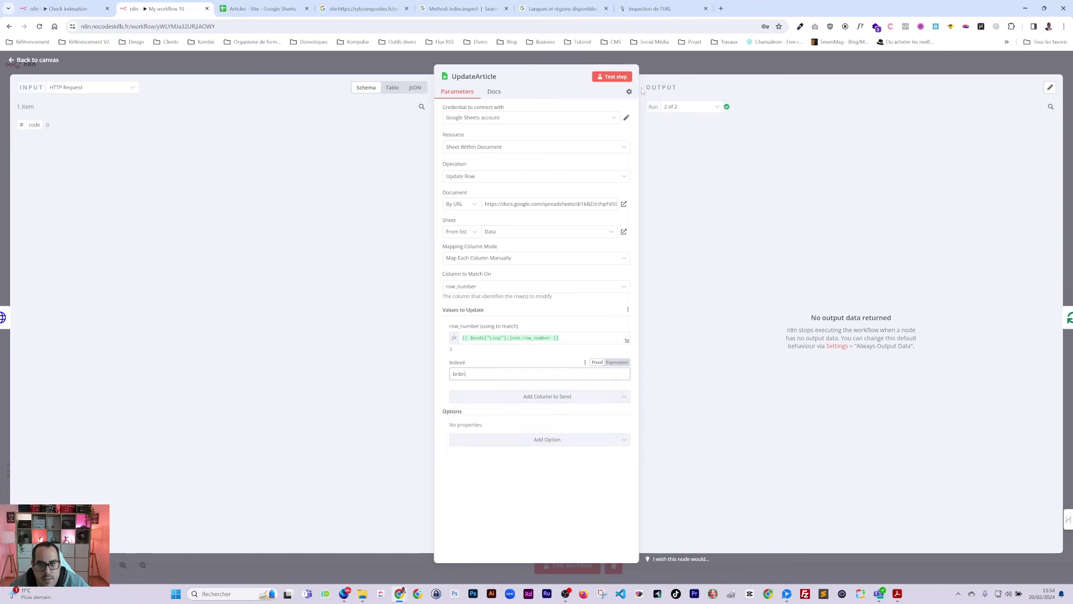
{"action": "left_click", "coordinate": [612, 76]}
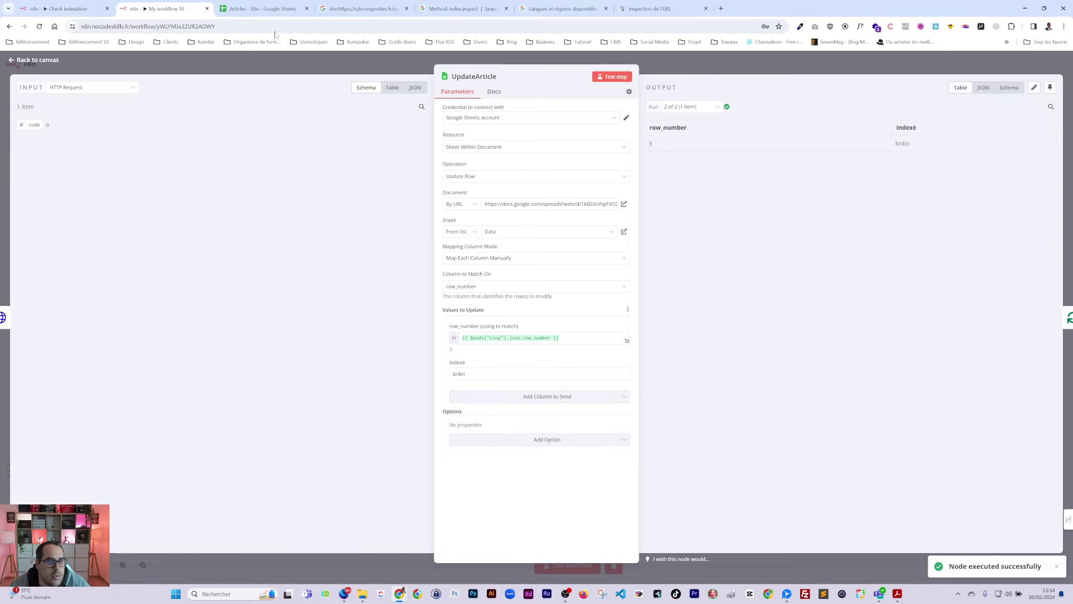
Step: Rename the sheet's SpeedyIndex ? header in D1, then save My workflow 10
{"action": "left_click", "coordinate": [263, 8]}
{"action": "double_click", "coordinate": [577, 125]}
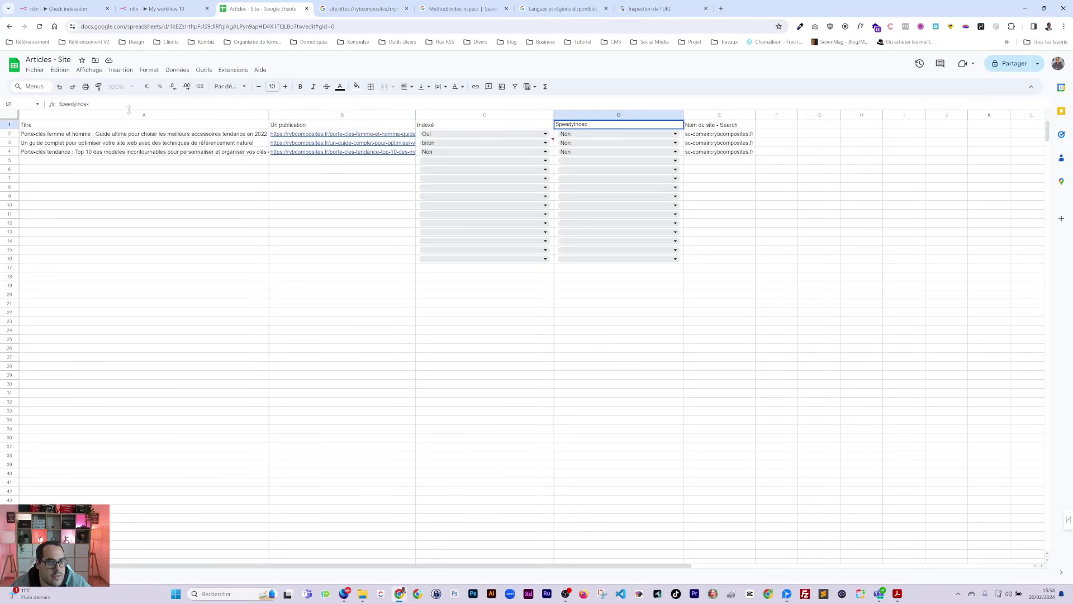
{"action": "left_click", "coordinate": [222, 225]}
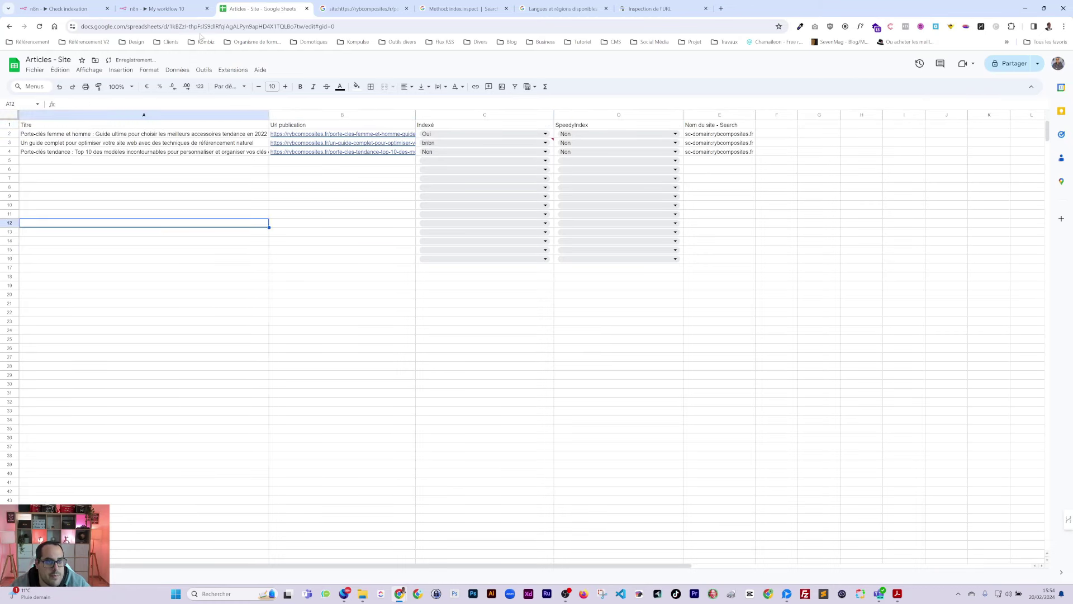
{"action": "left_click", "coordinate": [162, 9]}
{"action": "key", "text": "Escape"}
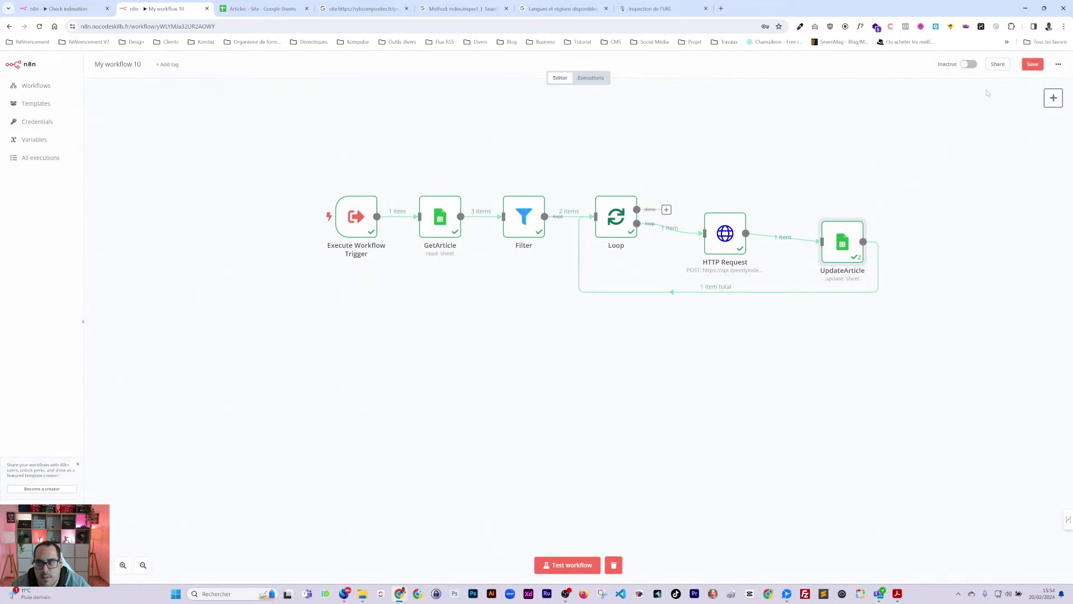
{"action": "key", "text": "ctrl+s"}
Step: Reset sheet cell C3 to Non and reload the workflow page
{"action": "left_click", "coordinate": [262, 8]}
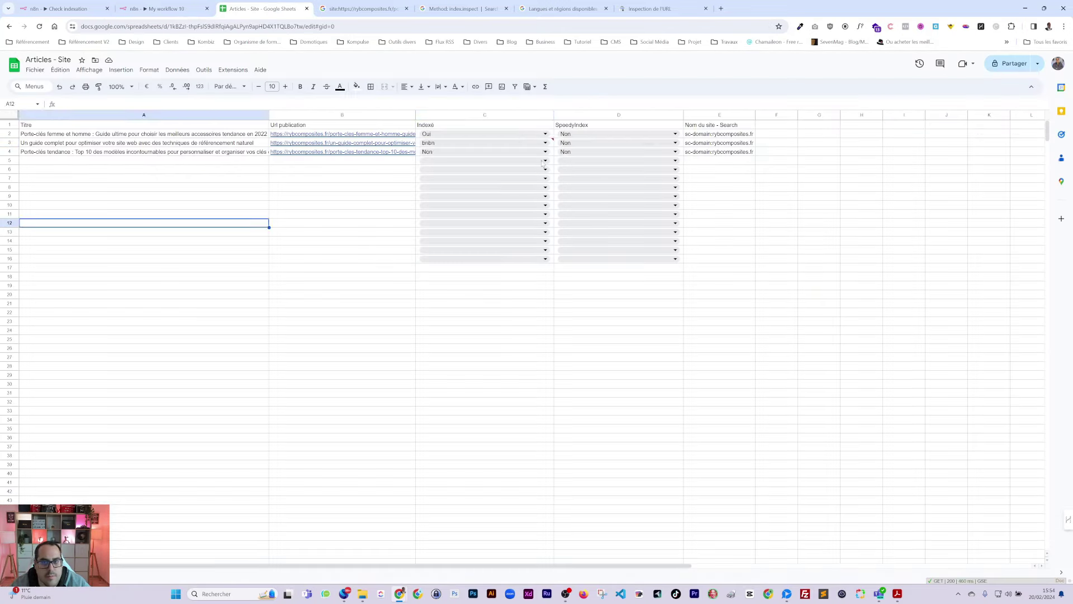
{"action": "left_click", "coordinate": [426, 143]}
{"action": "left_click", "coordinate": [425, 155]}
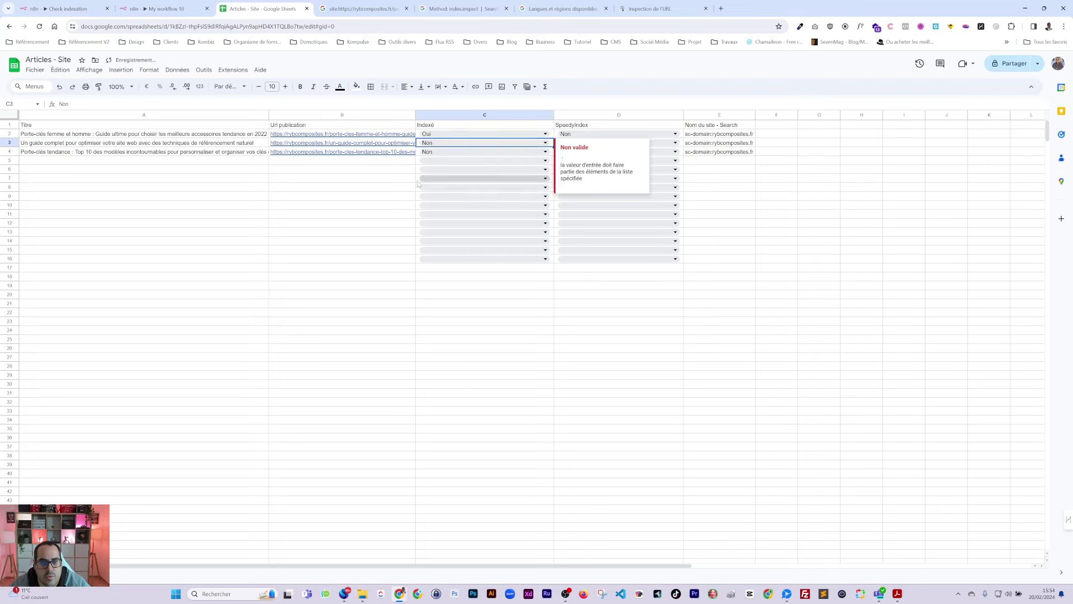
{"action": "left_click", "coordinate": [342, 204]}
{"action": "left_click", "coordinate": [162, 8]}
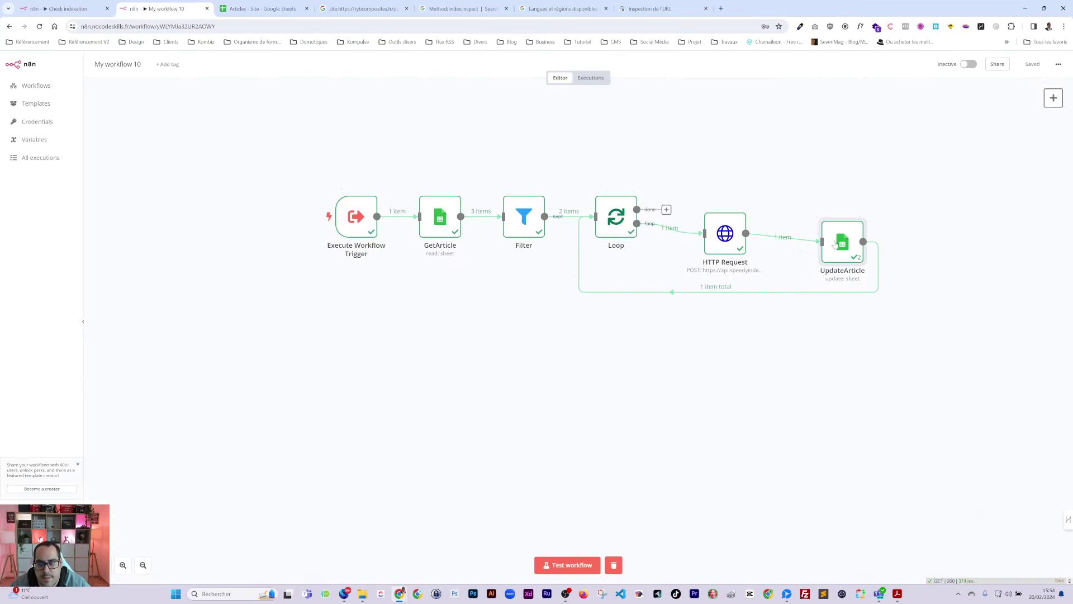
{"action": "double_click", "coordinate": [836, 250]}
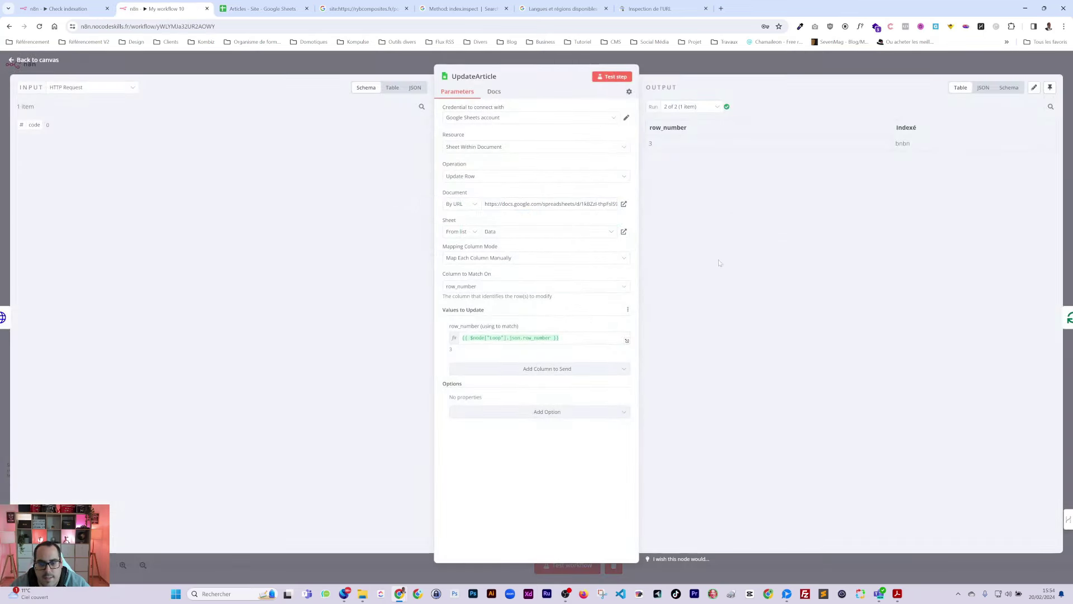
{"action": "left_click", "coordinate": [708, 68]}
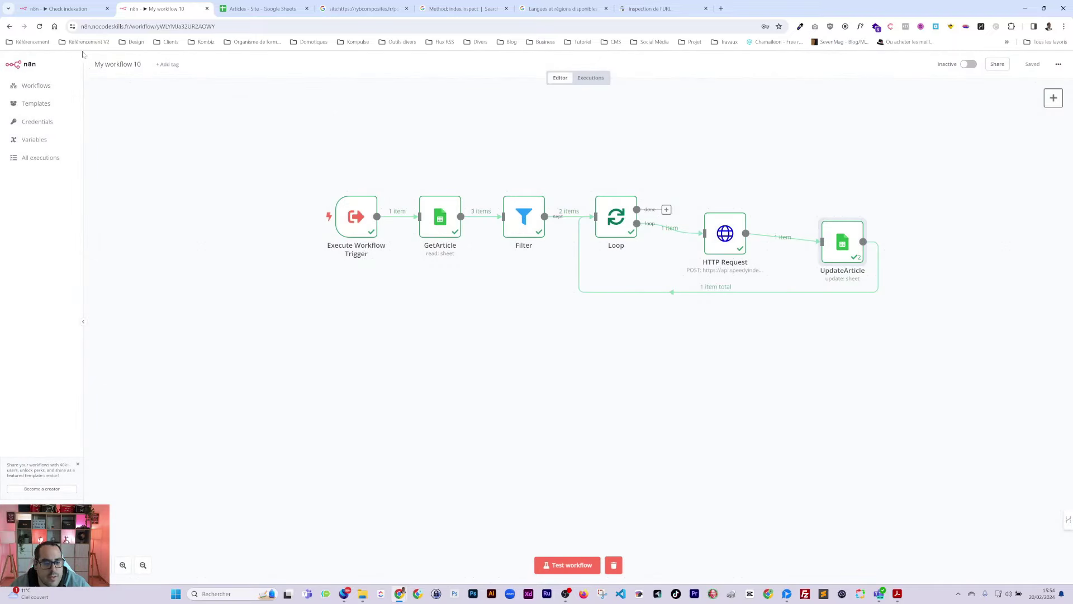
{"action": "left_click", "coordinate": [39, 26]}
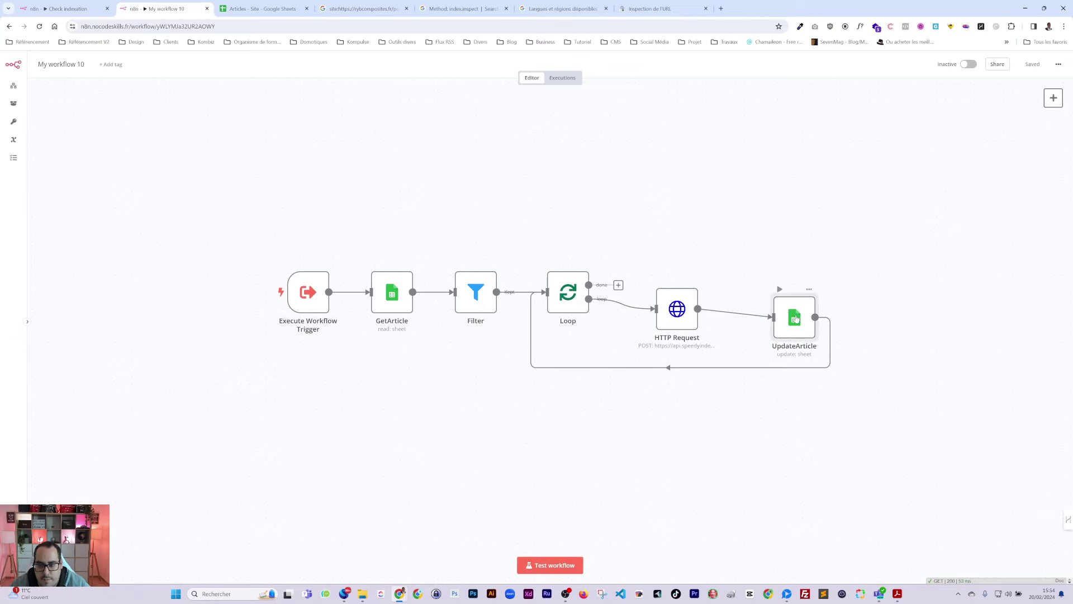
Step: In UpdateArticle, keep row_number matching with manual mapping, drop the Titre field, and run earlier nodes
{"action": "double_click", "coordinate": [796, 318]}
{"action": "left_click", "coordinate": [516, 369]}
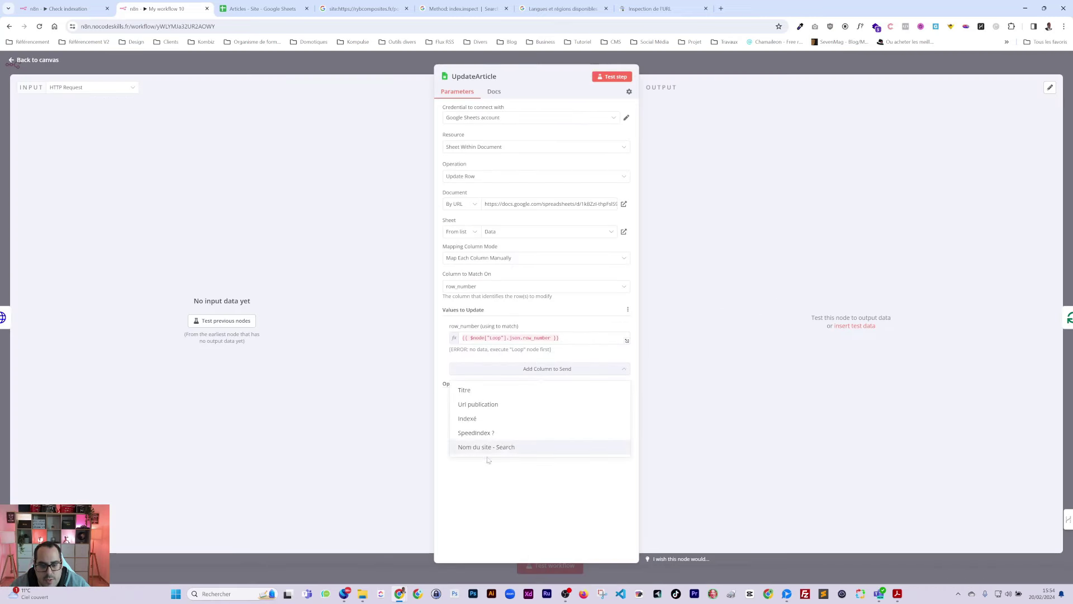
{"action": "left_click", "coordinate": [479, 288]}
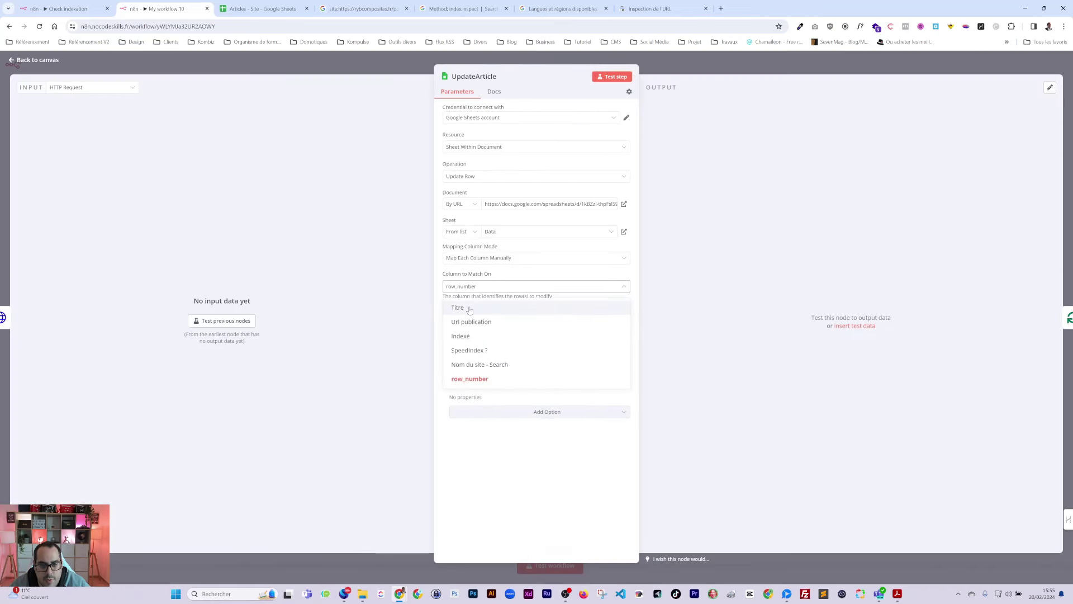
{"action": "left_click", "coordinate": [473, 309]}
{"action": "left_click", "coordinate": [474, 286]}
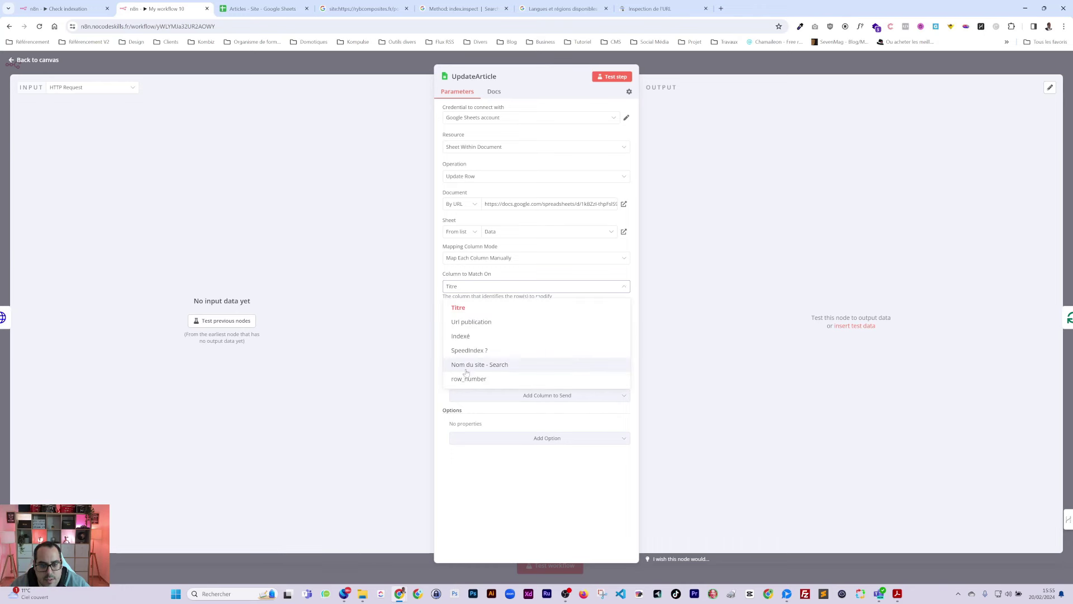
{"action": "left_click", "coordinate": [462, 378]}
{"action": "left_click", "coordinate": [477, 259]}
{"action": "left_click", "coordinate": [476, 299]}
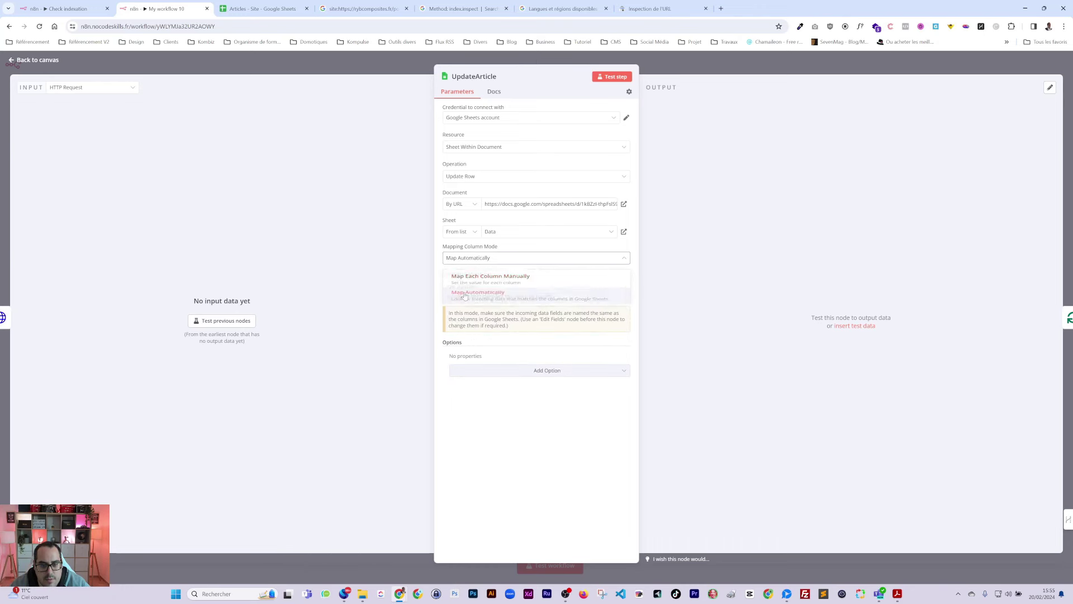
{"action": "left_click", "coordinate": [470, 258]}
{"action": "left_click", "coordinate": [467, 283]}
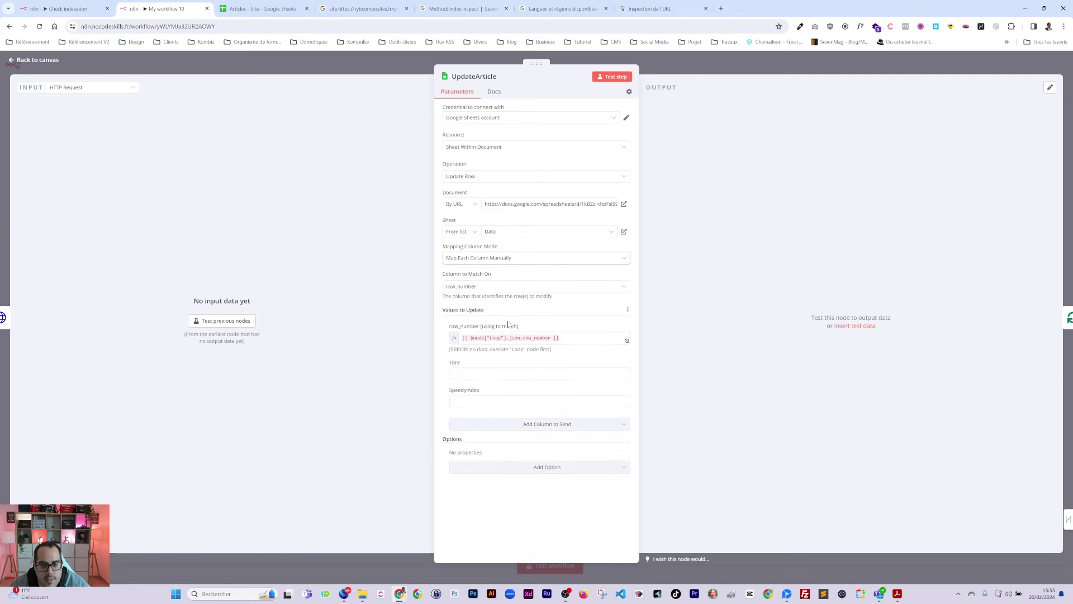
{"action": "left_click", "coordinate": [443, 363]}
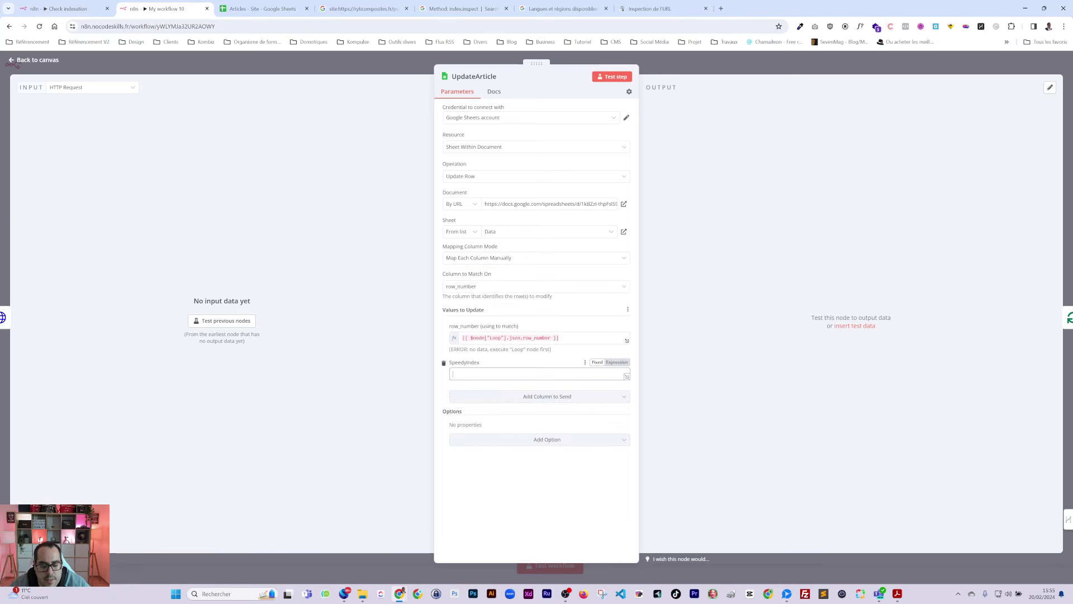
{"action": "left_click", "coordinate": [226, 320]}
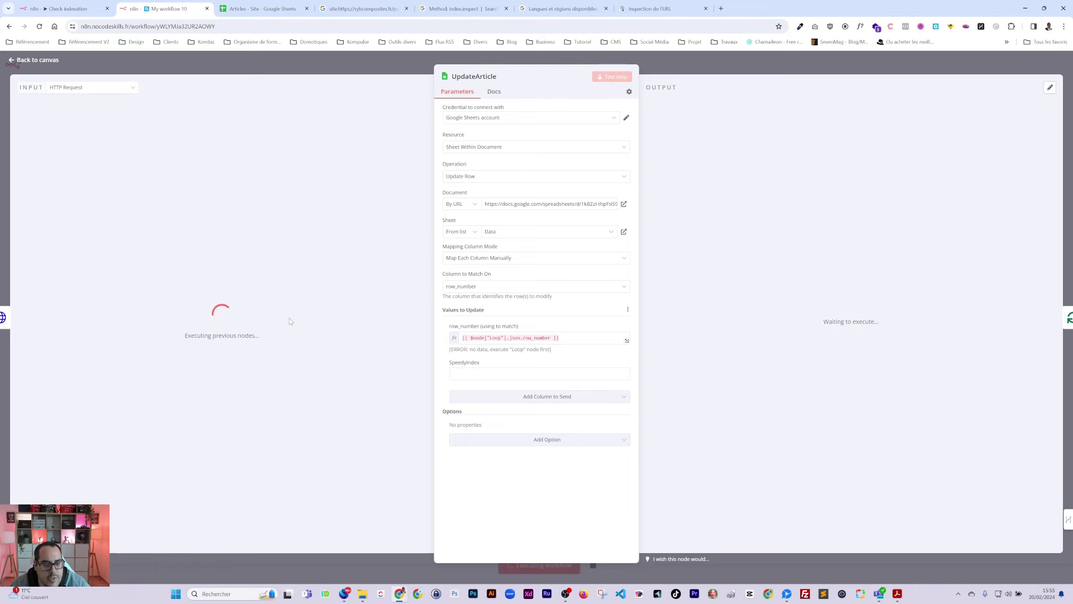
{"action": "key", "text": "Escape"}
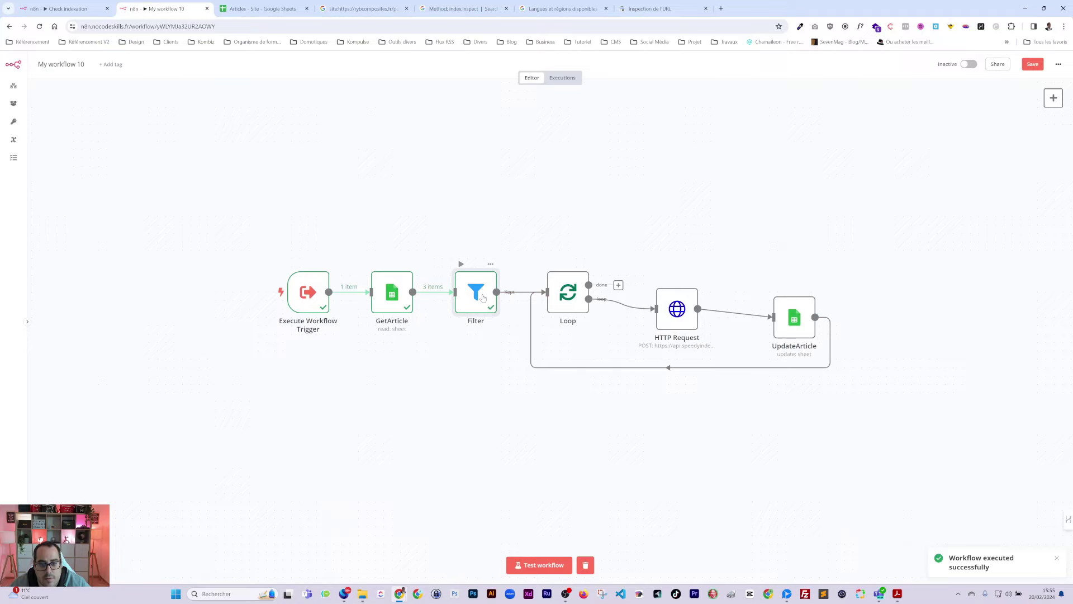
Step: Replace the Filter's second condition value with the SpeedyIndex field
{"action": "double_click", "coordinate": [476, 292]}
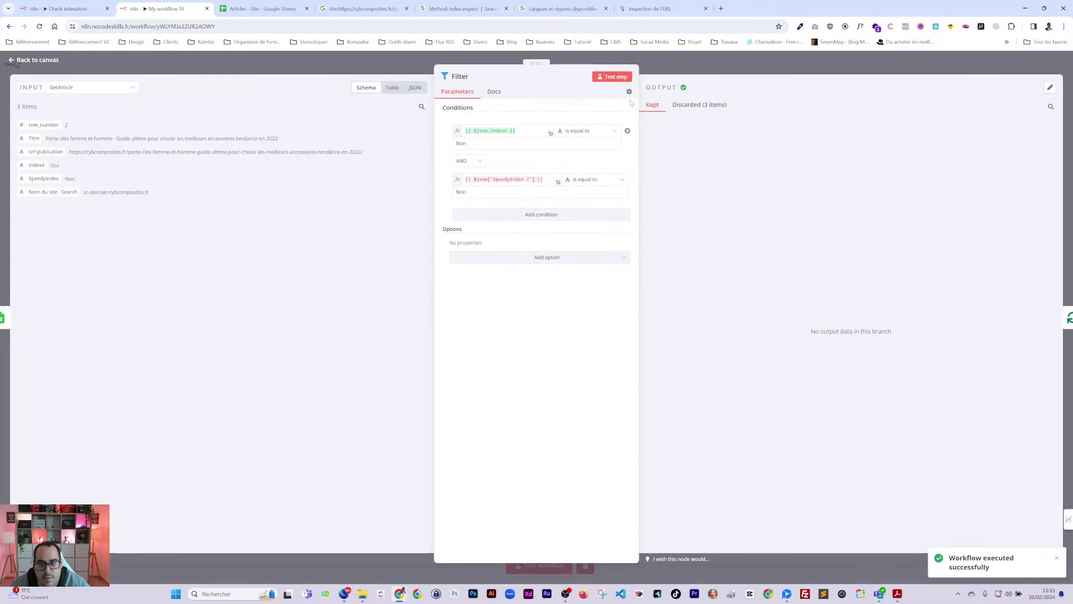
{"action": "left_click", "coordinate": [695, 106]}
{"action": "left_click", "coordinate": [511, 180]}
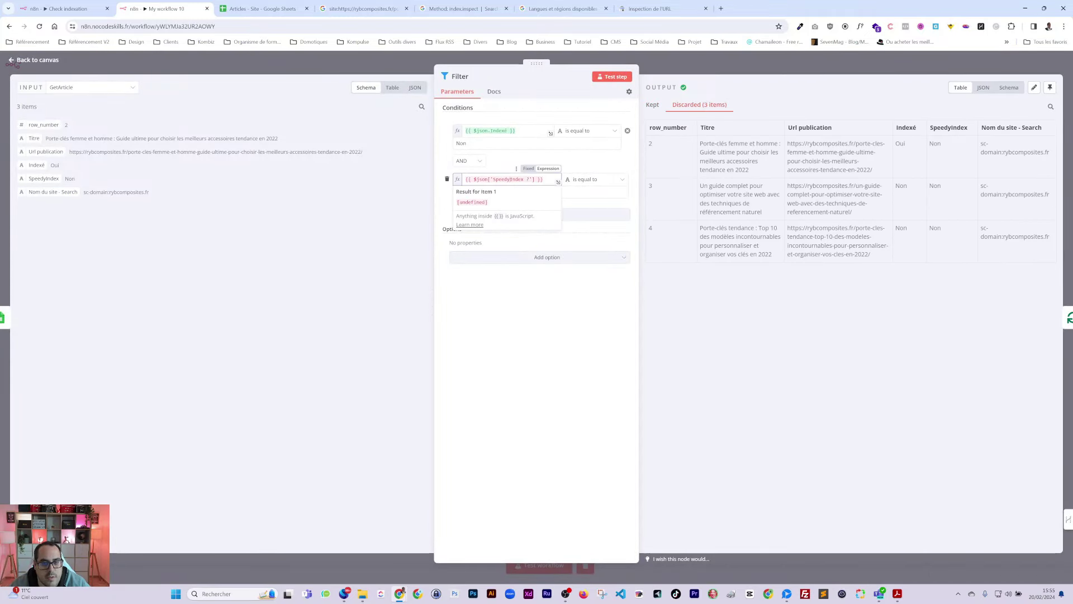
{"action": "key", "text": "ctrl+a"}
{"action": "key", "text": "BackSpace"}
{"action": "left_click_drag", "start_coordinate": [44, 178], "coordinate": [494, 180]}
{"action": "key", "text": "Escape"}
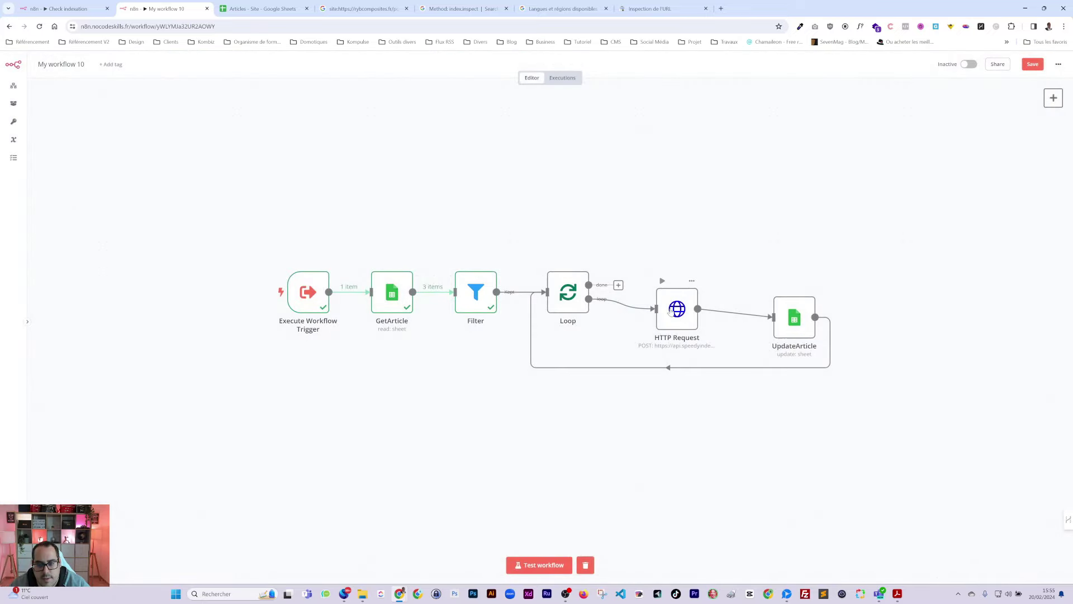
Step: Set UpdateArticle's SpeedyIndex to the returned code as: == 0 ? "Oui" : "Non"
{"action": "left_click", "coordinate": [662, 281]}
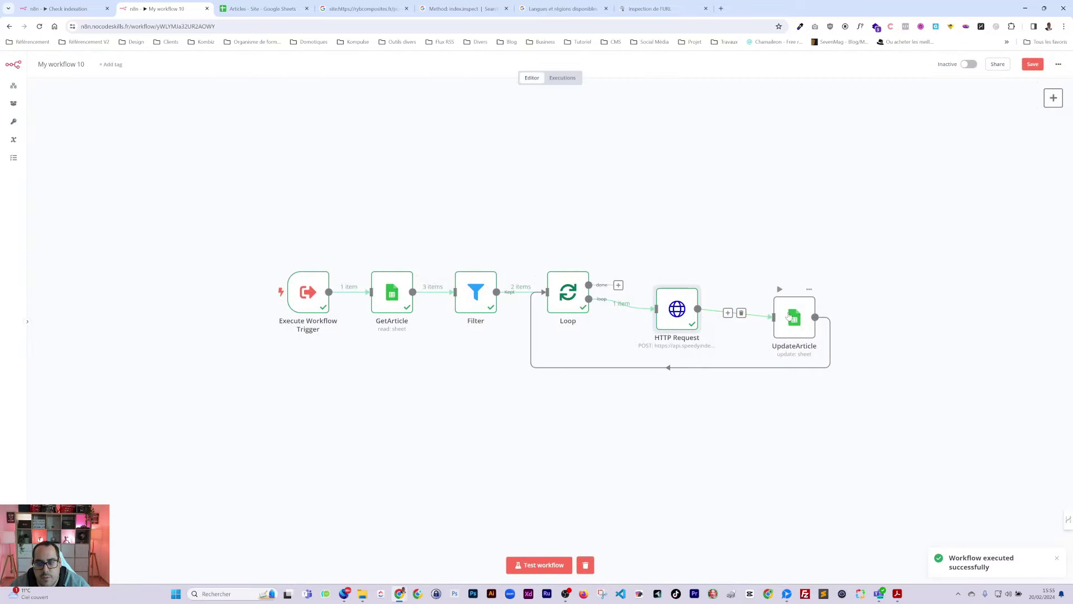
{"action": "double_click", "coordinate": [789, 316]}
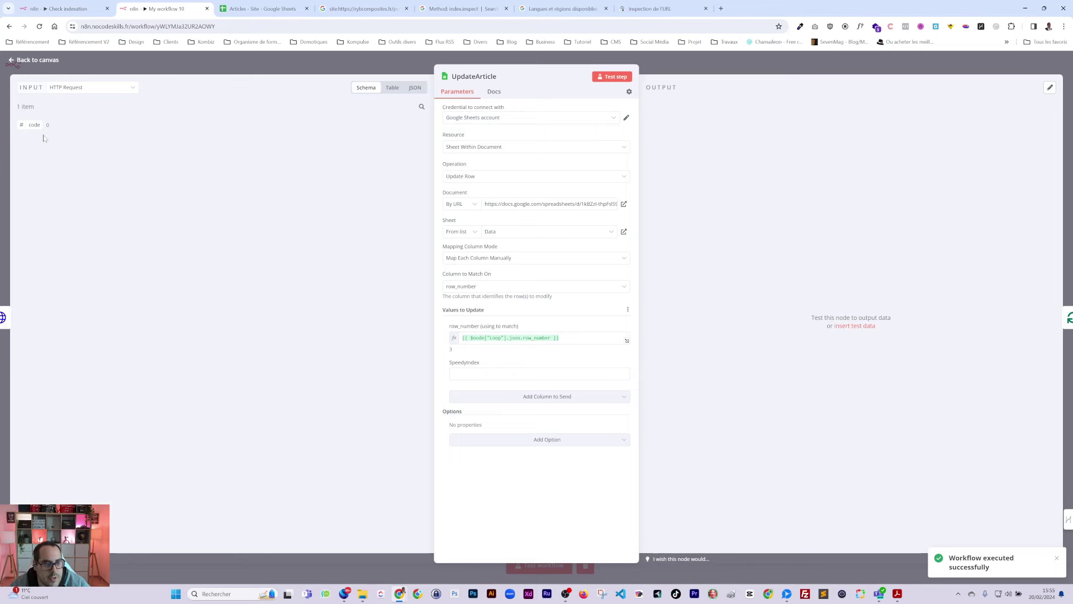
{"action": "left_click_drag", "start_coordinate": [34, 125], "coordinate": [492, 373]}
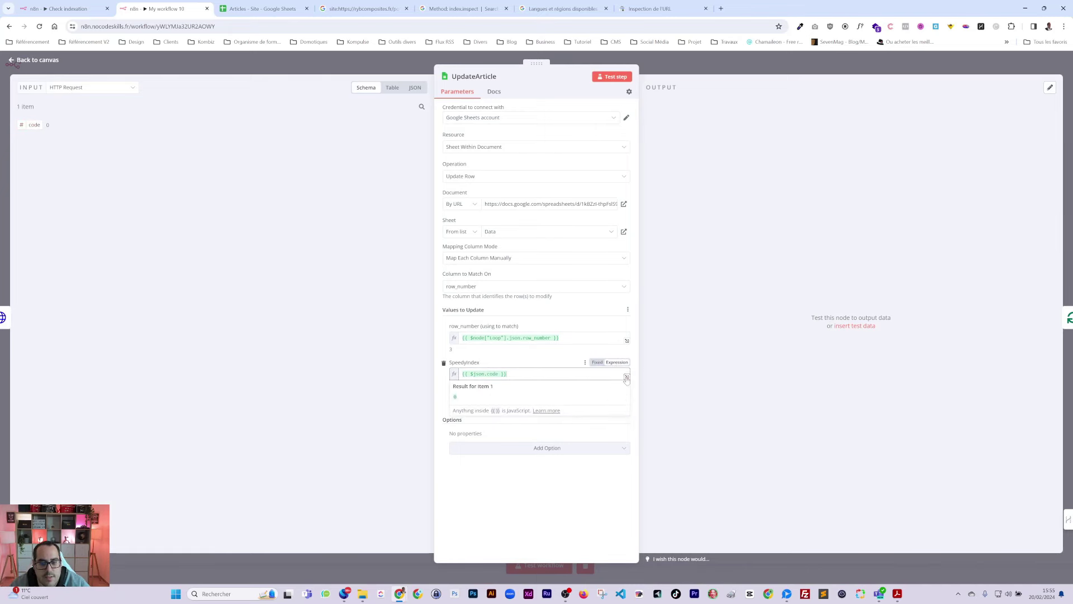
{"action": "left_click", "coordinate": [627, 376]}
{"action": "type", "text": "== "}
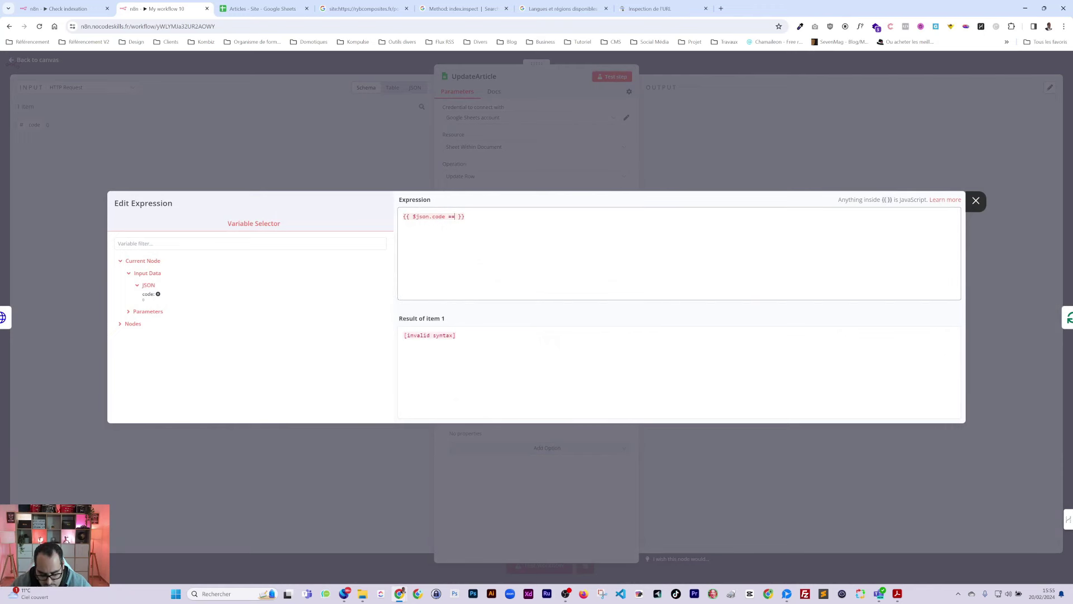
{"action": "type", "text": "0 "}
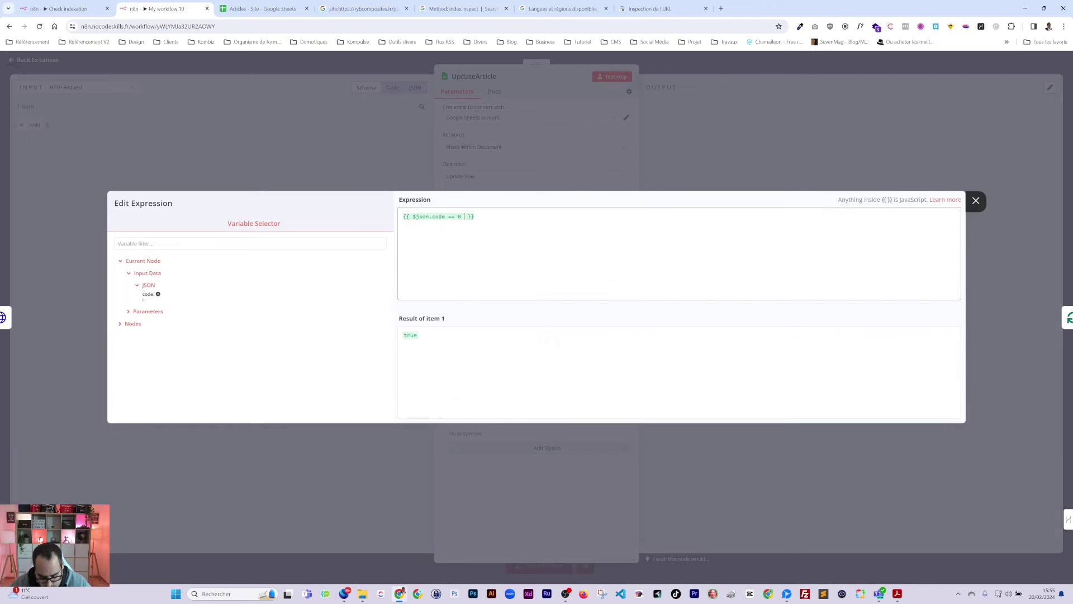
{"action": "type", "text": "? \"Oui"}
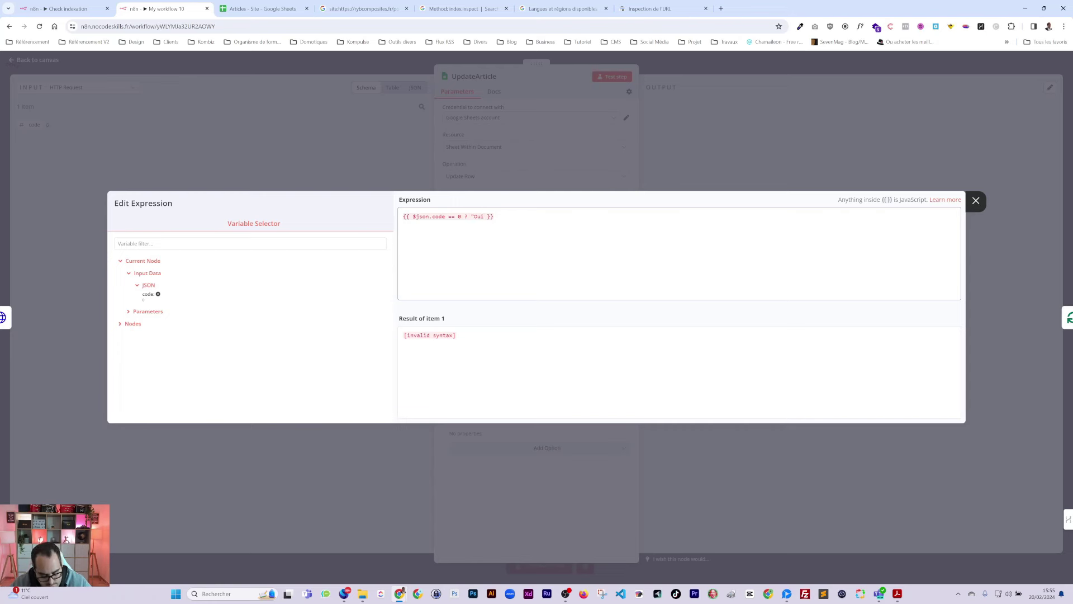
{"action": "type", "text": "\" : \""}
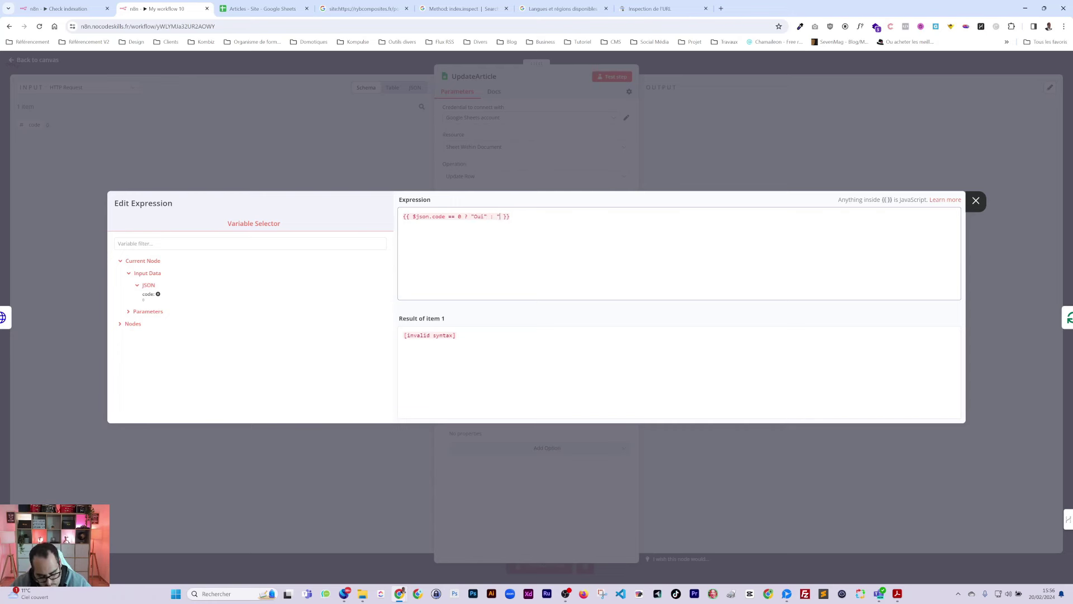
{"action": "type", "text": "Non\""}
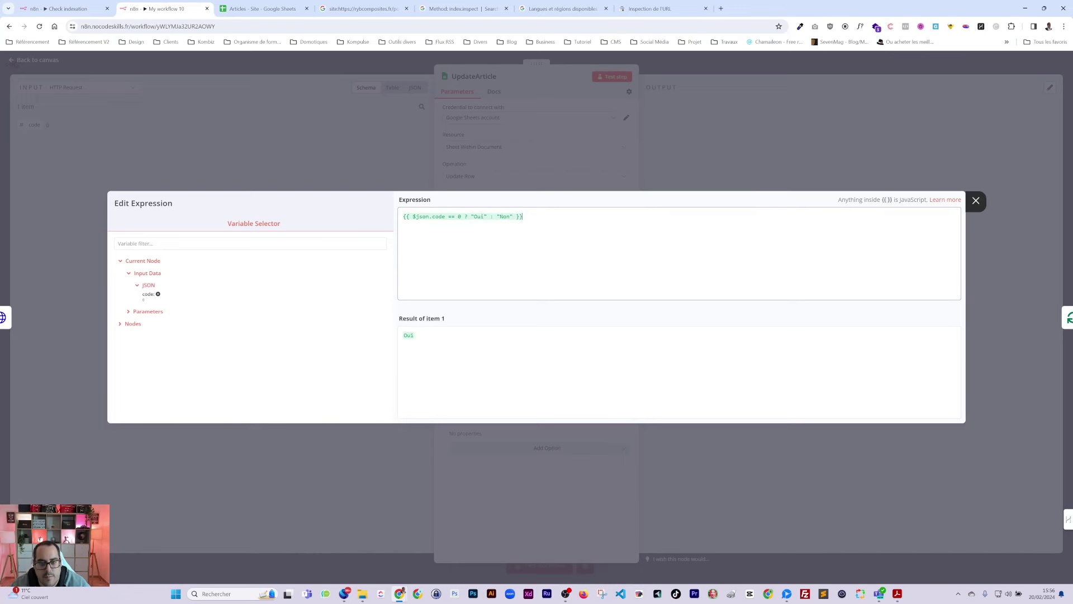
Step: Test the UpdateArticle step and save the workflow
{"action": "left_click", "coordinate": [512, 452]}
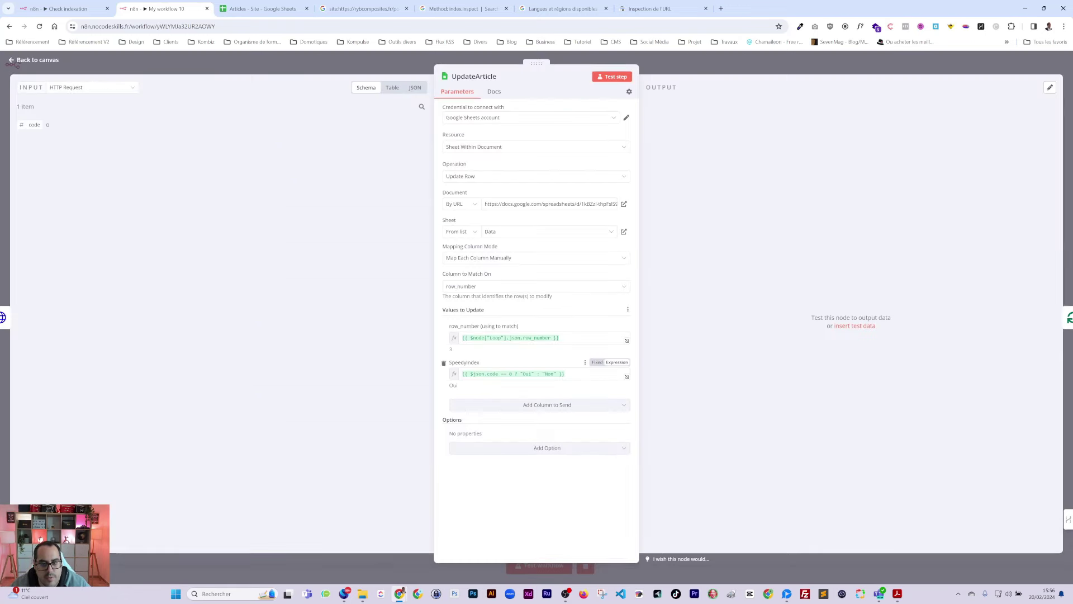
{"action": "left_click", "coordinate": [612, 76]}
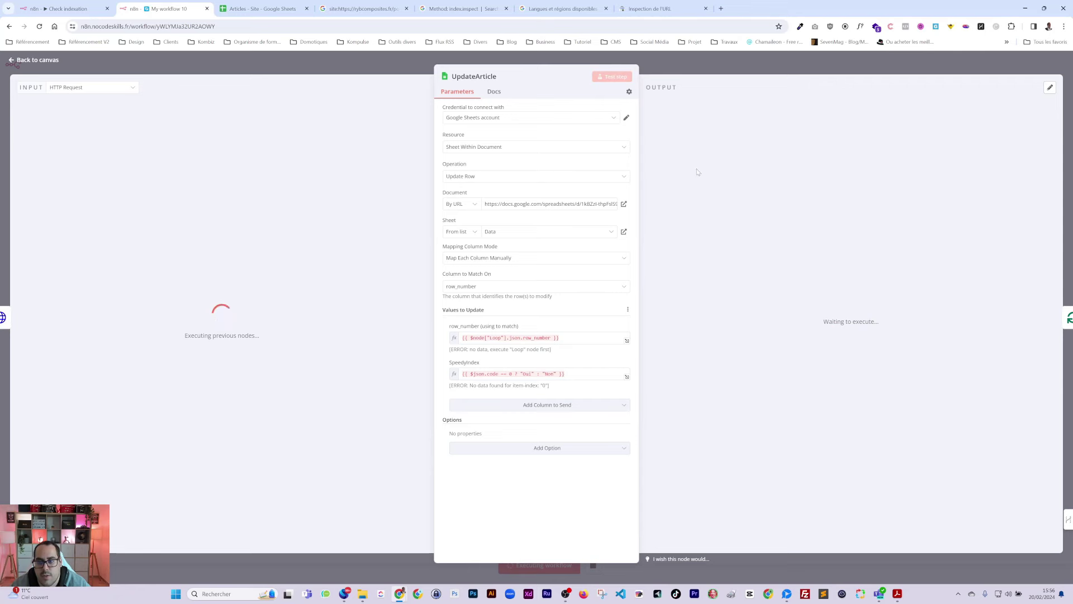
{"action": "left_click", "coordinate": [792, 62]}
{"action": "left_click", "coordinate": [1032, 64]}
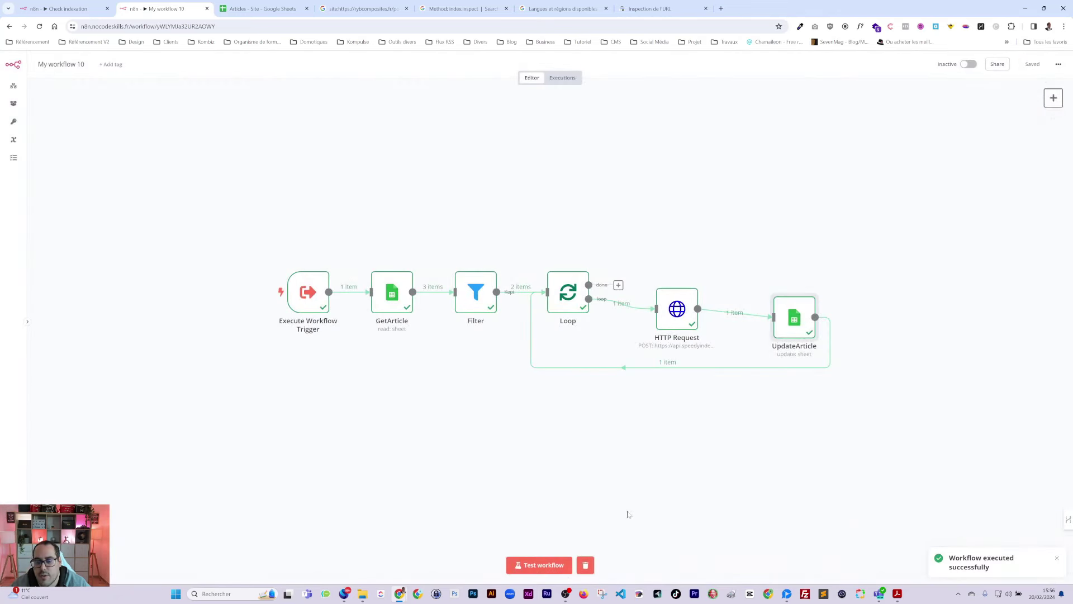
Step: Run the whole workflow and check the results in the Articles - Site sheet
{"action": "left_click", "coordinate": [553, 565]}
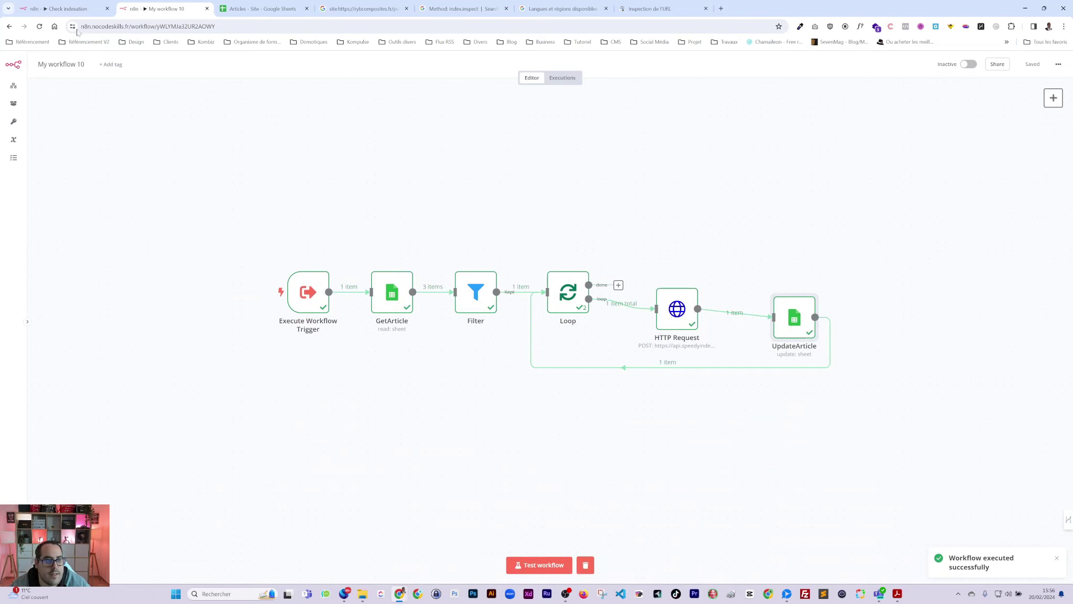
{"action": "double_click", "coordinate": [684, 311]}
{"action": "left_click", "coordinate": [258, 9]}
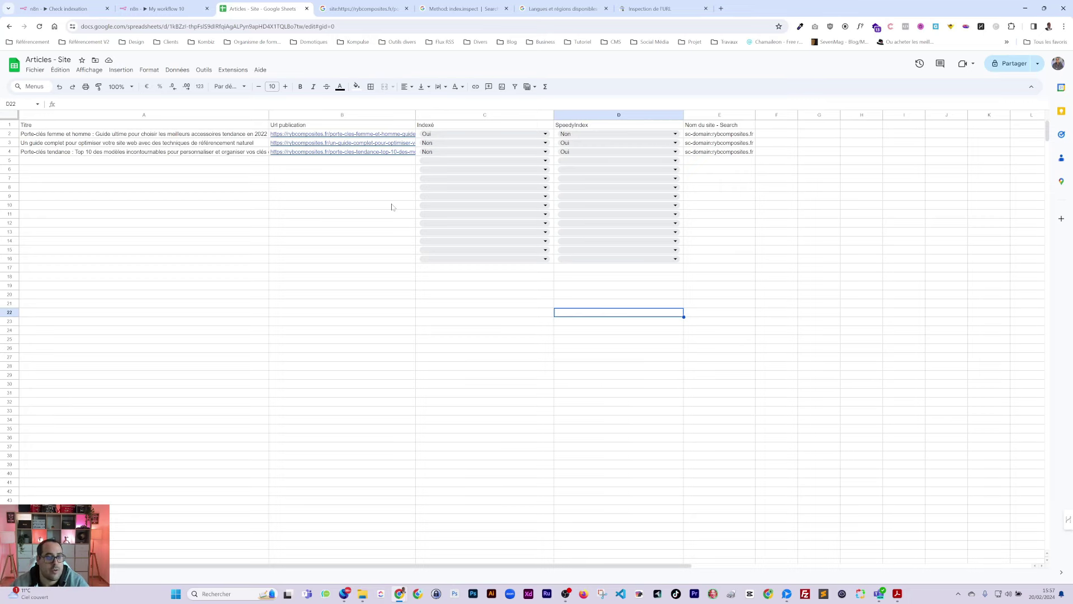
Step: Rename My workflow 10 to 'Indexation éclaire' and copy its workflow address
{"action": "left_click", "coordinate": [65, 9]}
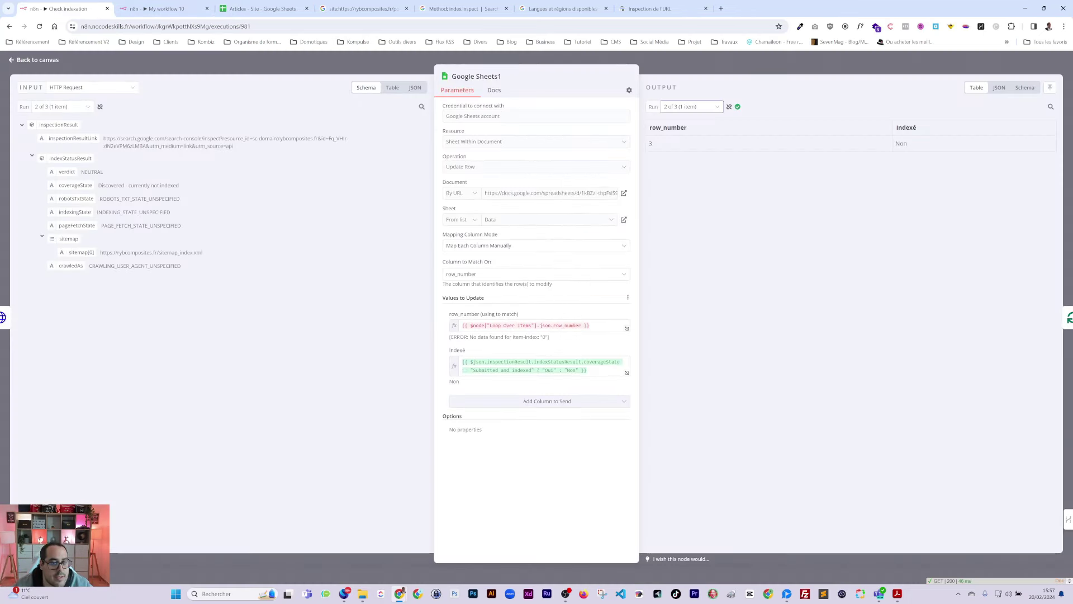
{"action": "left_click", "coordinate": [162, 8]}
{"action": "left_click", "coordinate": [324, 75]}
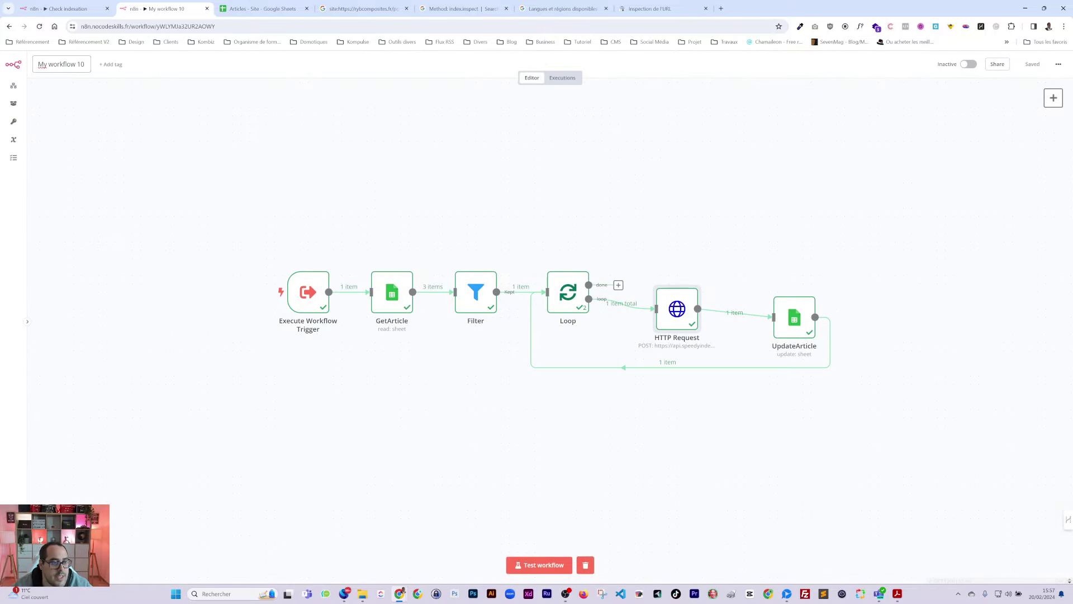
{"action": "left_click", "coordinate": [75, 65]}
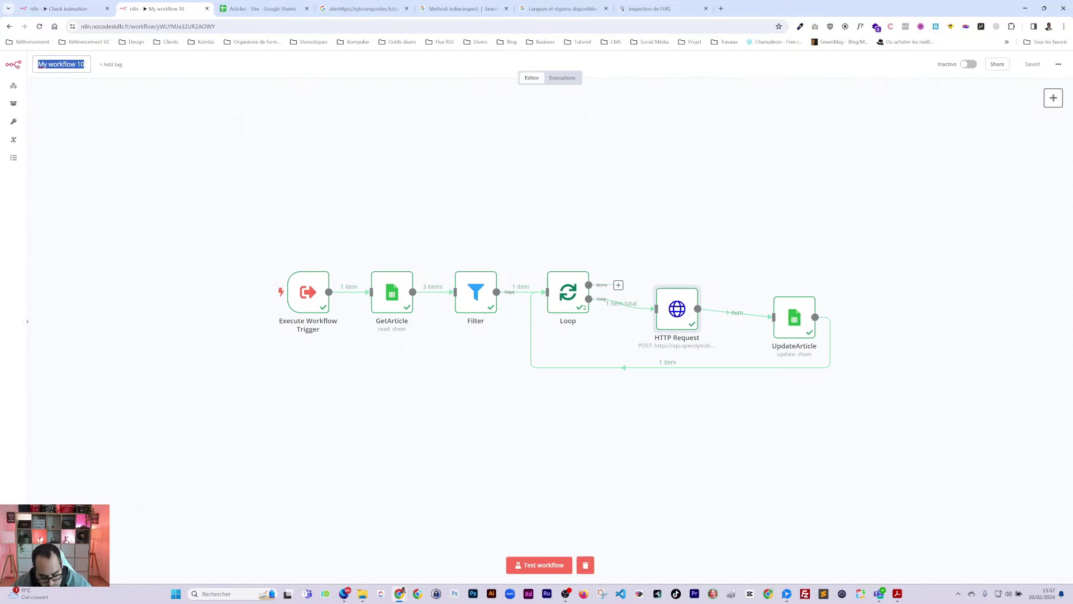
{"action": "key", "text": "BackSpace"}
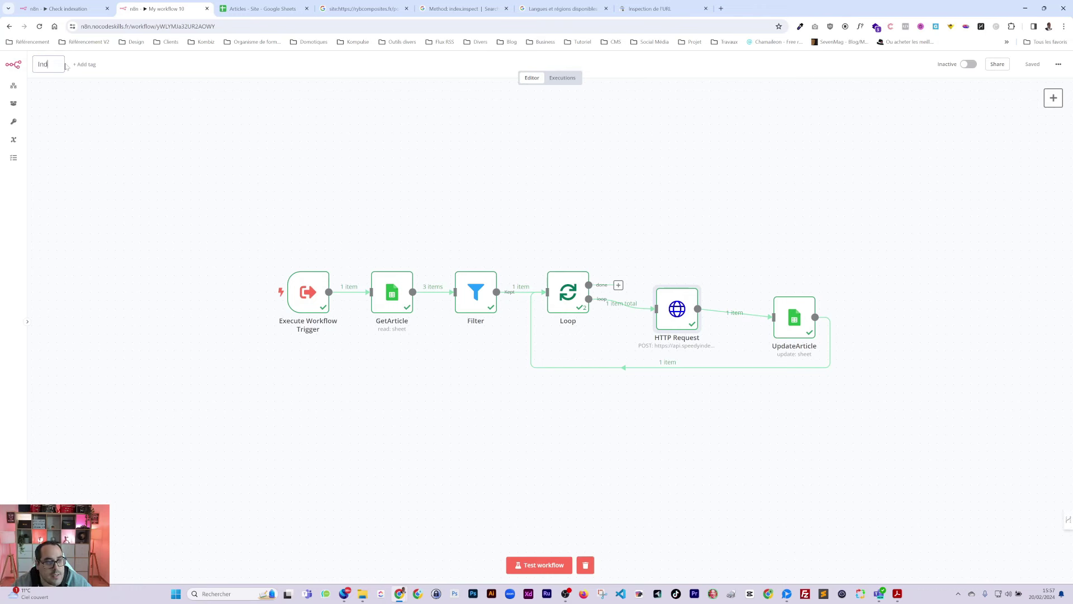
{"action": "type", "text": "Indexation éclaire"}
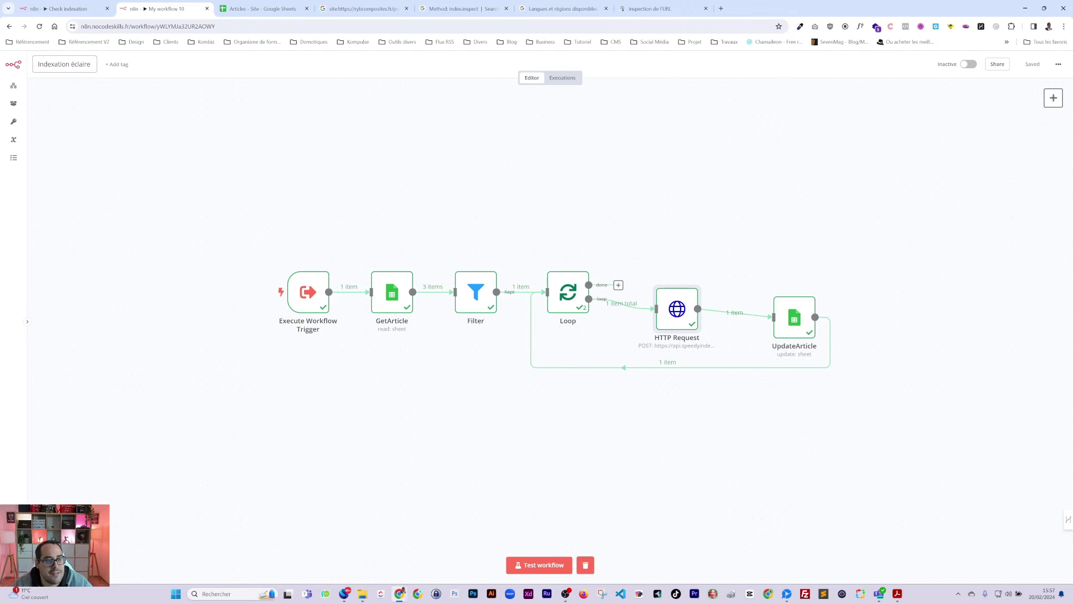
{"action": "left_click", "coordinate": [157, 28]}
{"action": "left_click", "coordinate": [215, 27]}
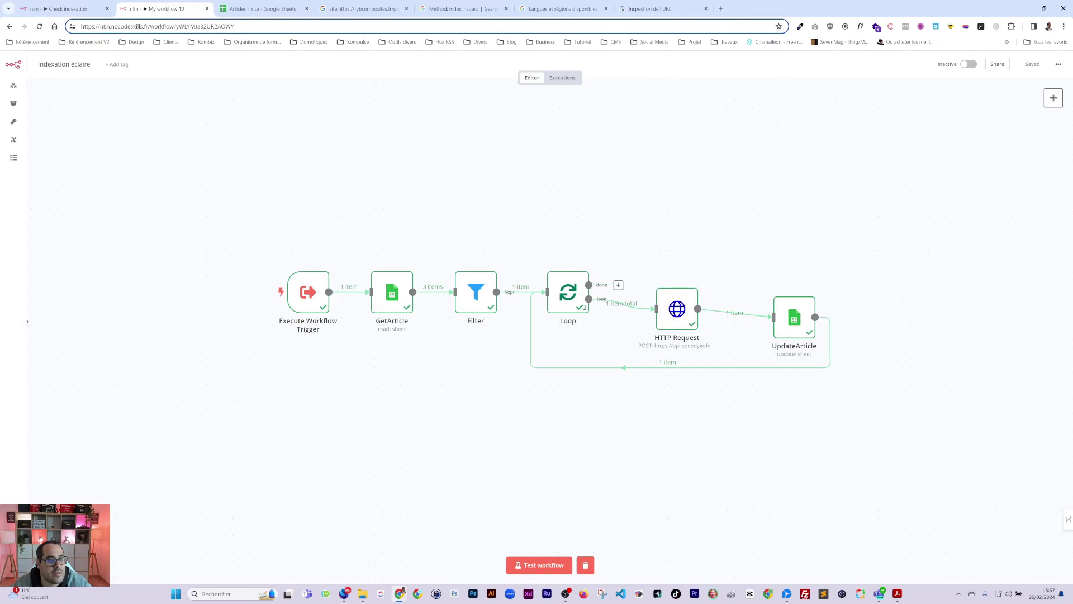
{"action": "left_click", "coordinate": [67, 9]}
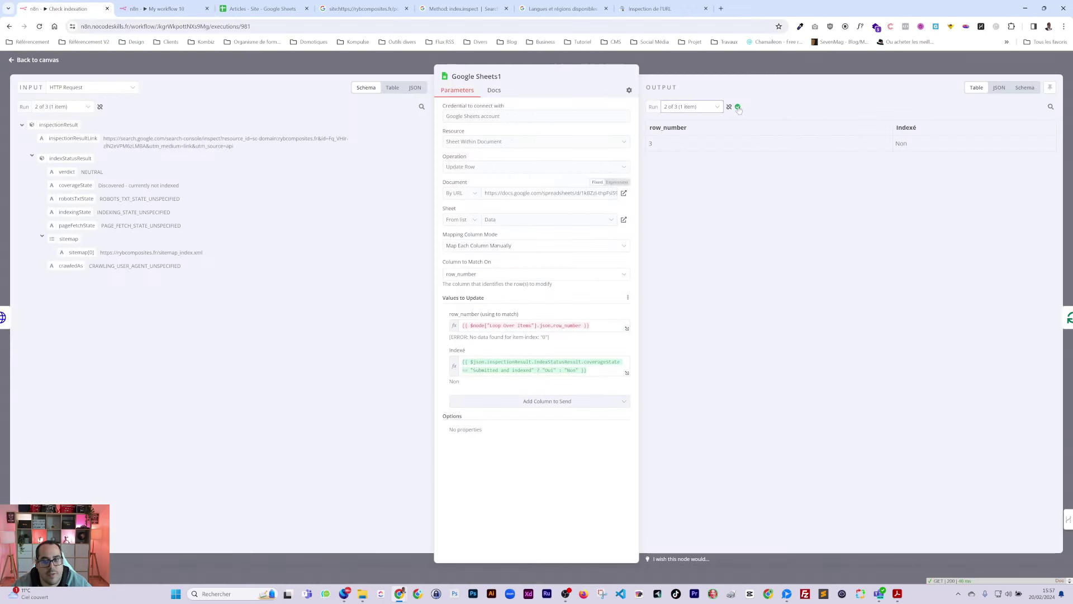
Step: Paste the sub-workflow ID into Execute Workflow's Workflow ID and save Check indexation
{"action": "left_click", "coordinate": [752, 69]}
{"action": "double_click", "coordinate": [837, 287]}
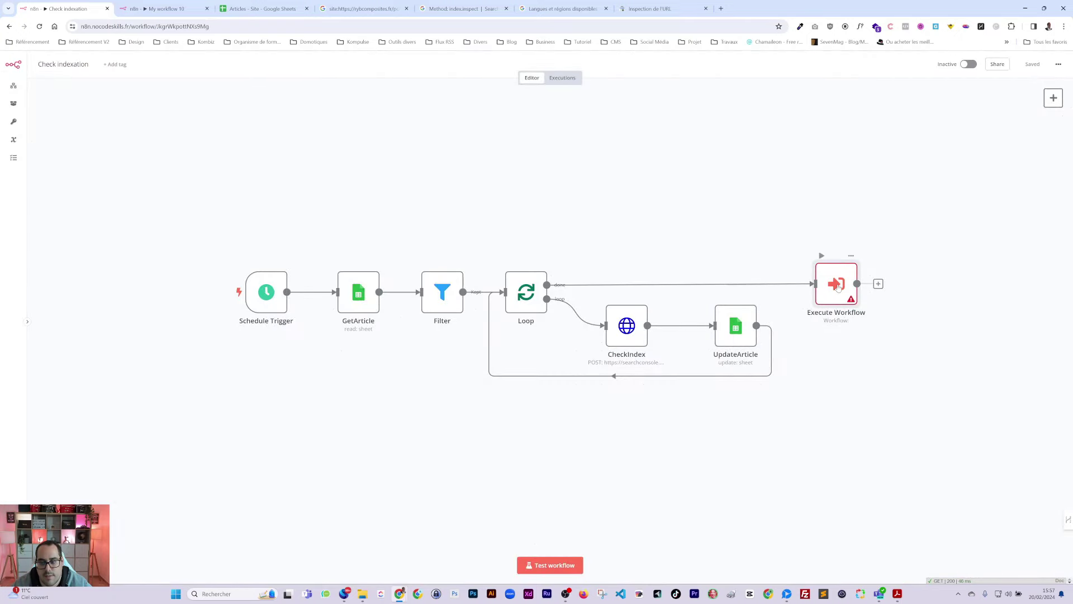
{"action": "type", "text": "yWLYMJa32UR2AOWY"}
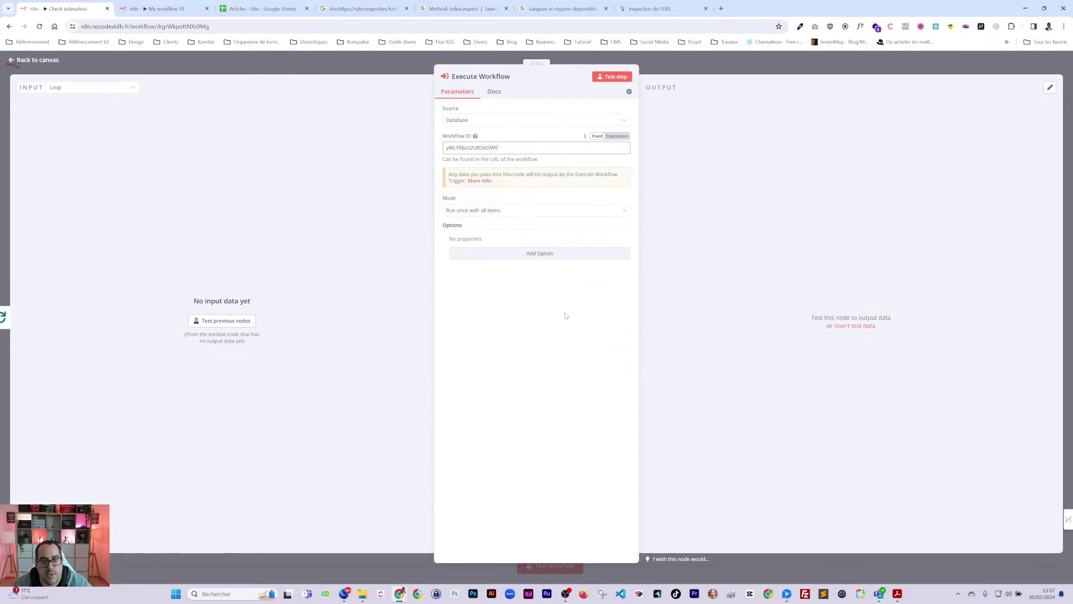
{"action": "left_click", "coordinate": [558, 321]}
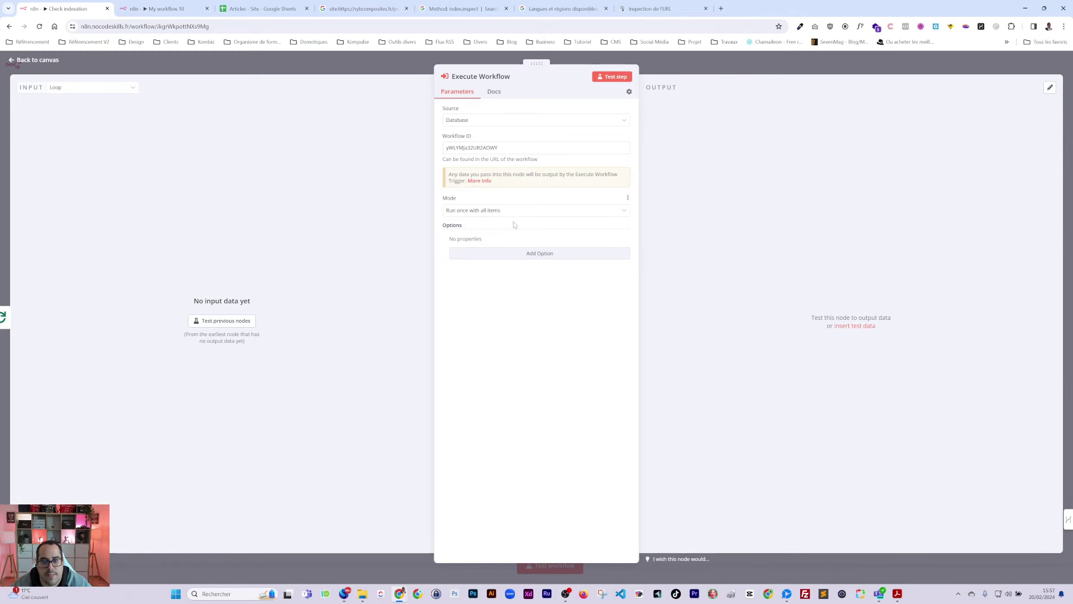
{"action": "left_click", "coordinate": [744, 67]}
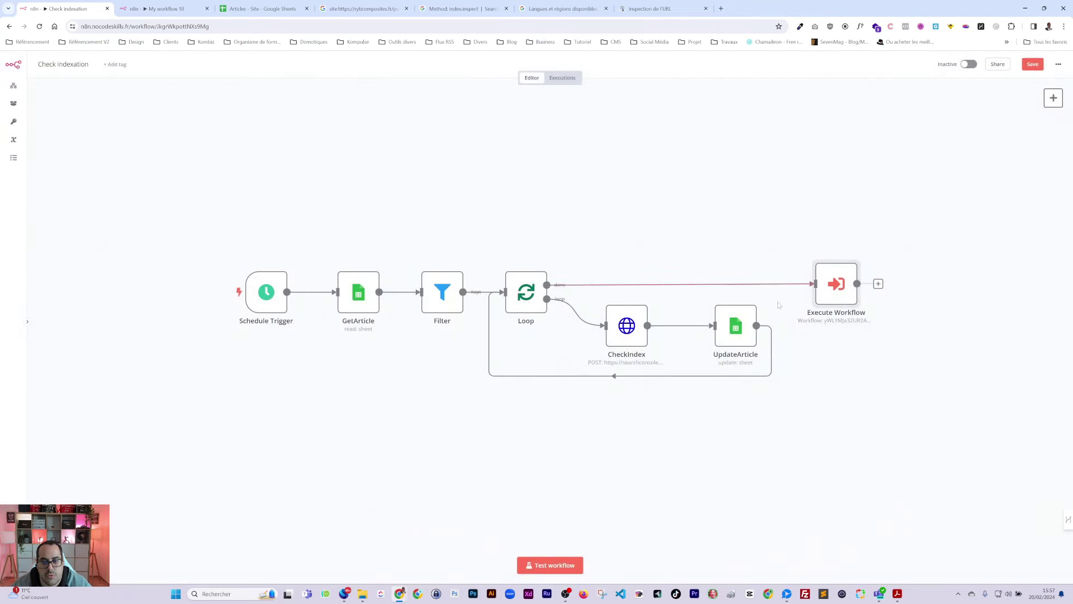
{"action": "left_click", "coordinate": [1029, 66]}
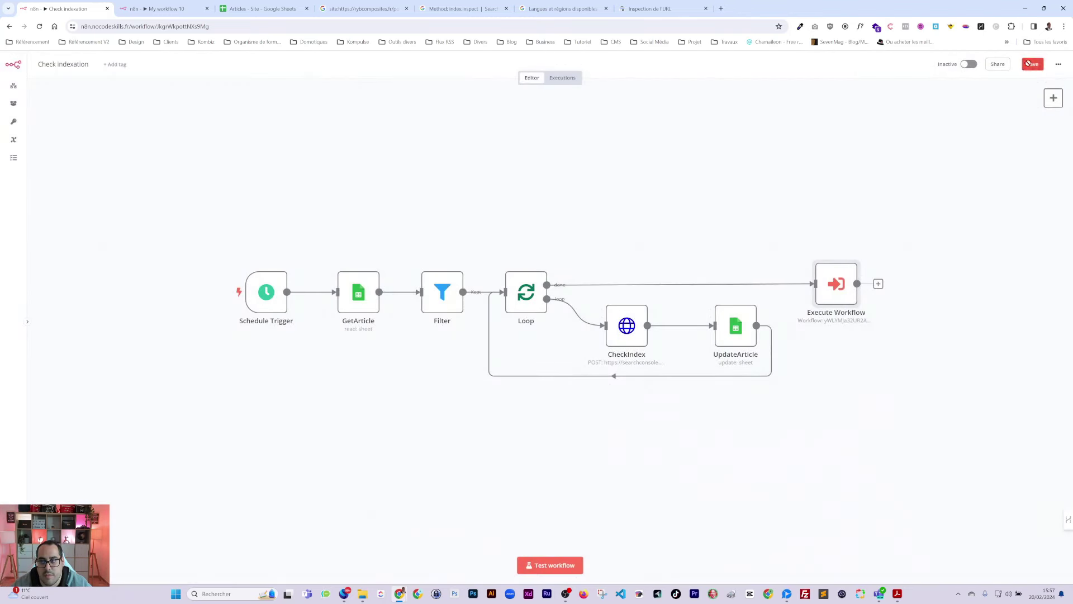
Step: Review the executed Indexation éclaire workflow, then go to the Articles spreadsheet
{"action": "left_click", "coordinate": [158, 9]}
{"action": "left_click", "coordinate": [182, 101]}
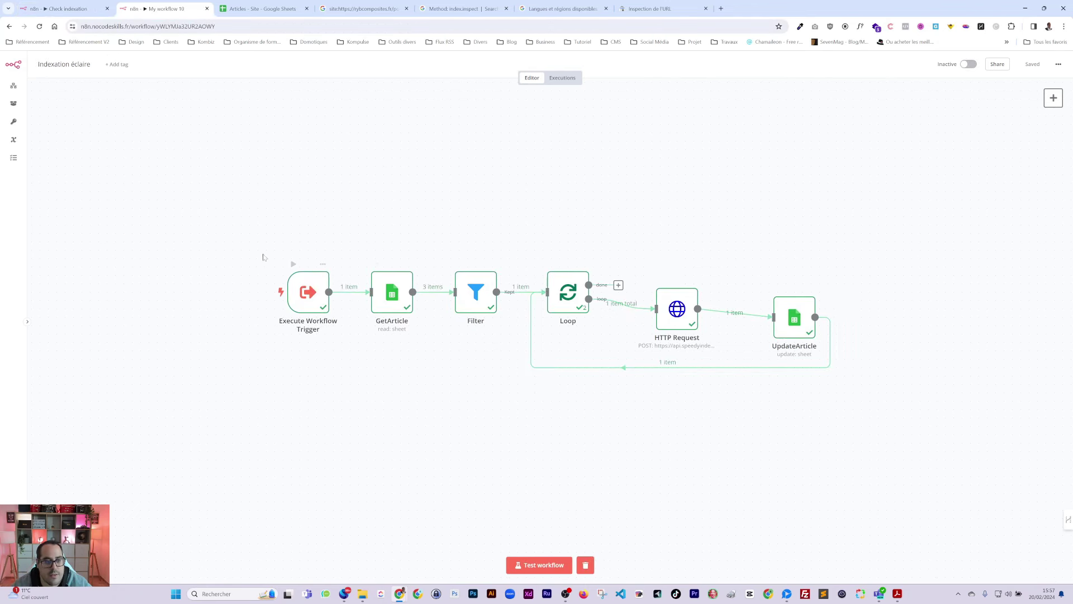
{"action": "left_click", "coordinate": [64, 9]}
Step: Set row 2's Indexé and rows 3–4's SpeedyIndex back to Non in the sheet
{"action": "left_click", "coordinate": [260, 9]}
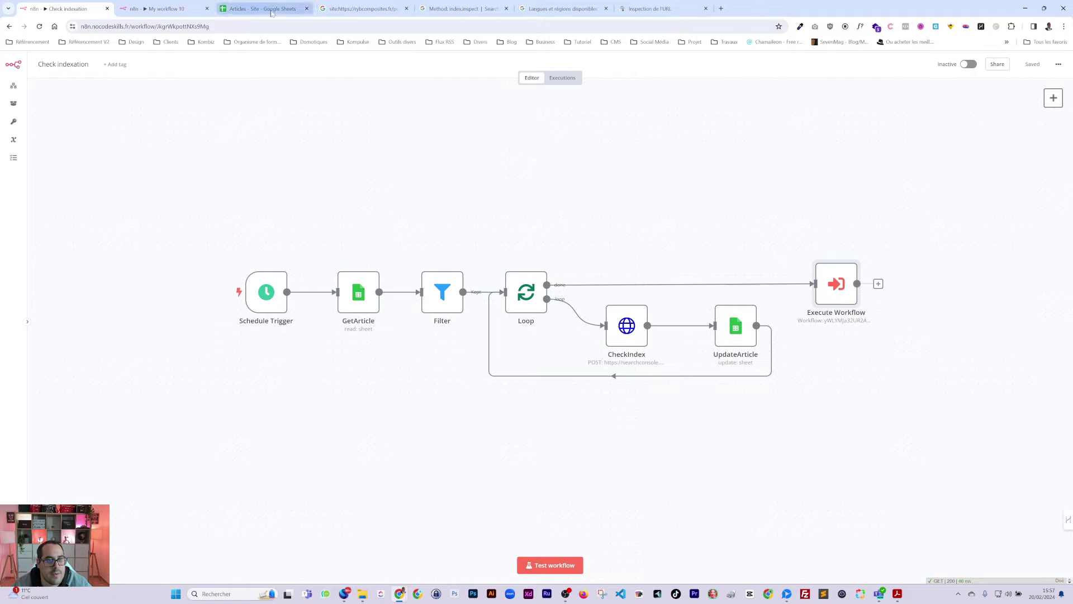
{"action": "left_click", "coordinate": [442, 134]}
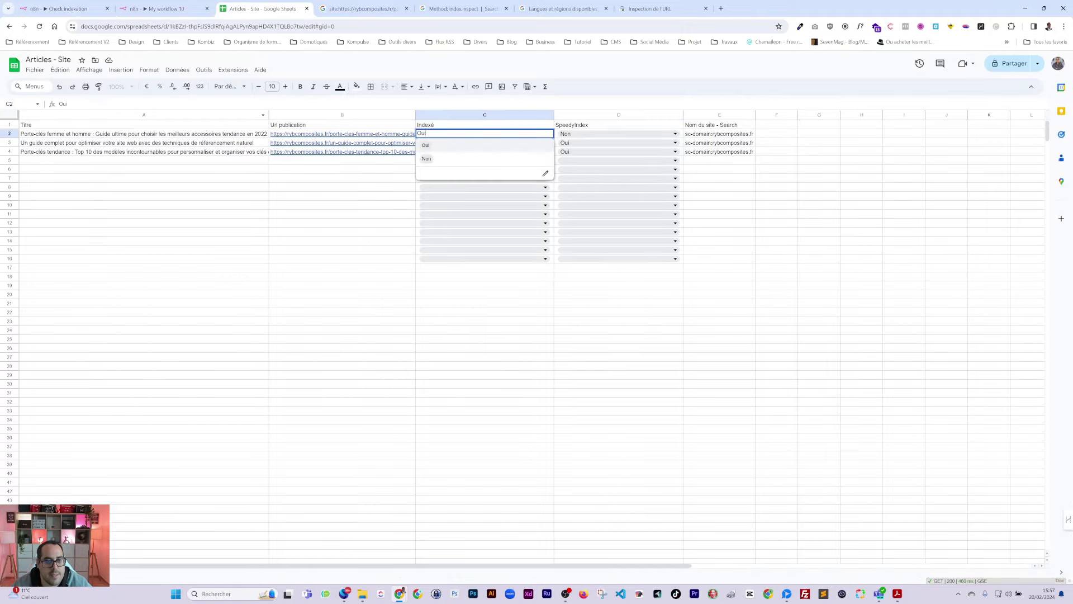
{"action": "left_click", "coordinate": [433, 159]}
{"action": "left_click", "coordinate": [595, 142]}
{"action": "left_click", "coordinate": [566, 168]}
{"action": "left_click", "coordinate": [570, 152]}
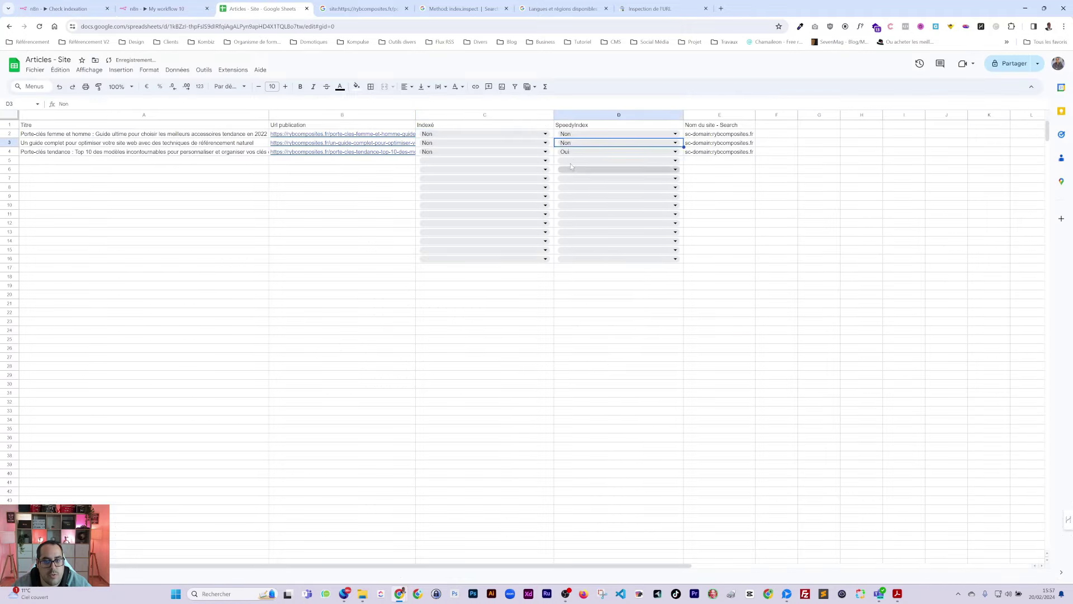
{"action": "left_click", "coordinate": [565, 176]}
{"action": "left_click", "coordinate": [360, 207]}
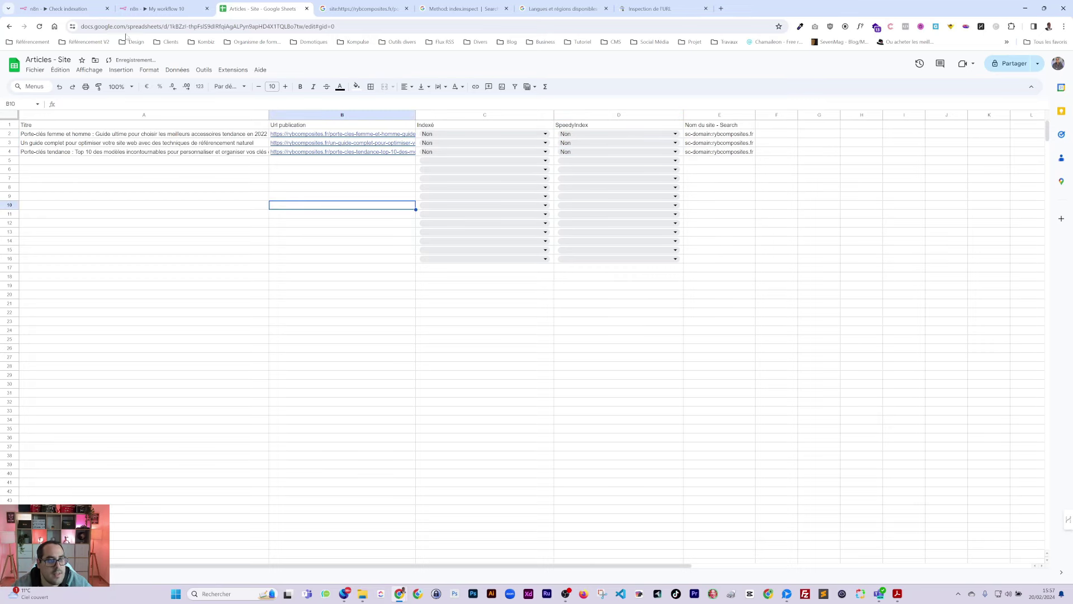
{"action": "left_click", "coordinate": [159, 9]}
{"action": "left_click", "coordinate": [65, 9]}
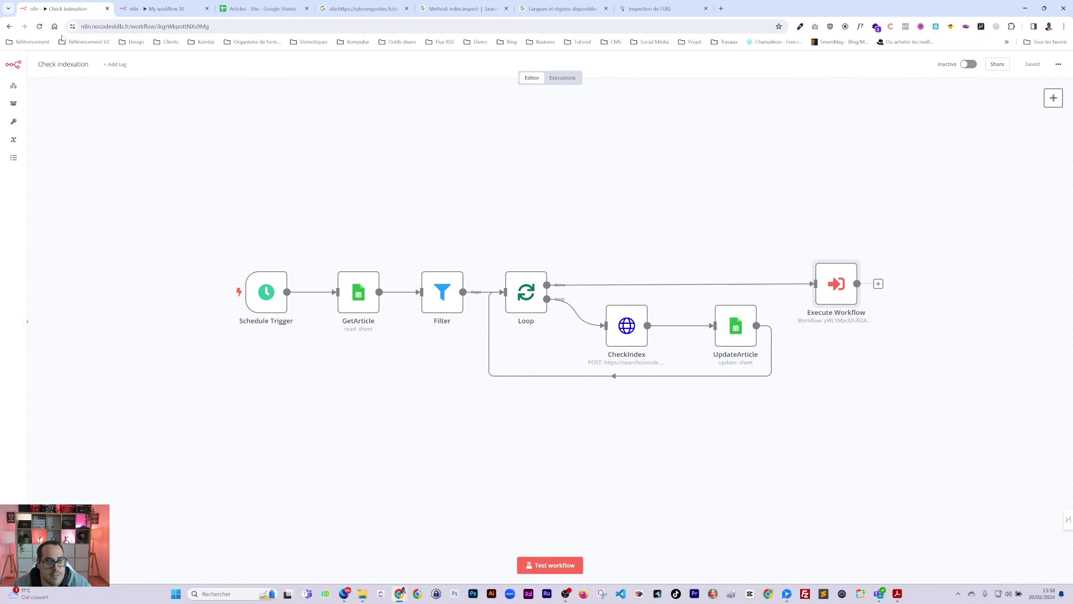
Step: Toggle the Check indexation workflow to Active
{"action": "left_click", "coordinate": [156, 9]}
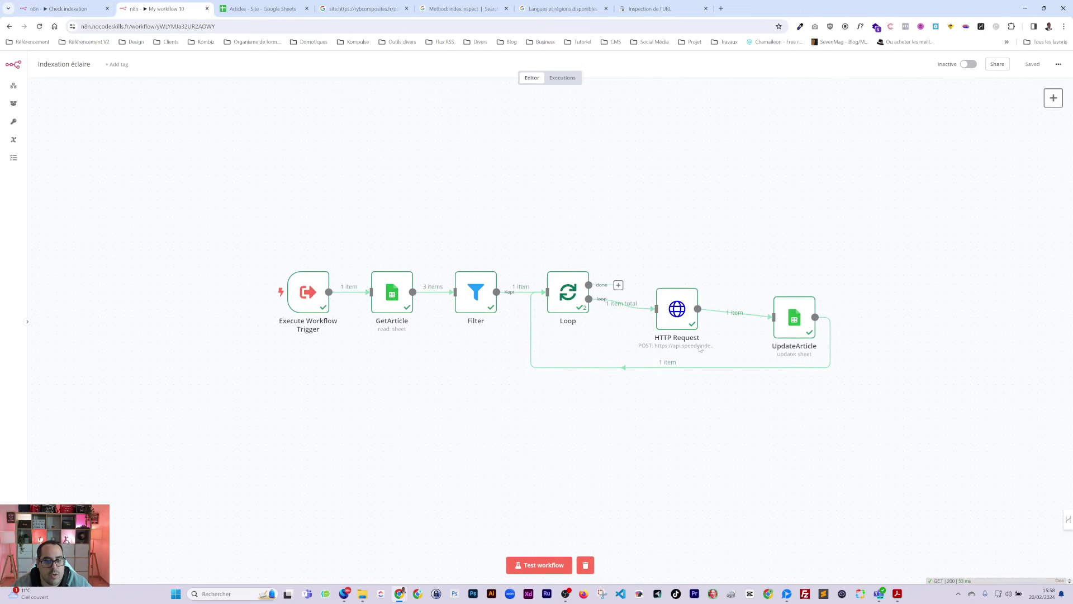
{"action": "left_click", "coordinate": [67, 11]}
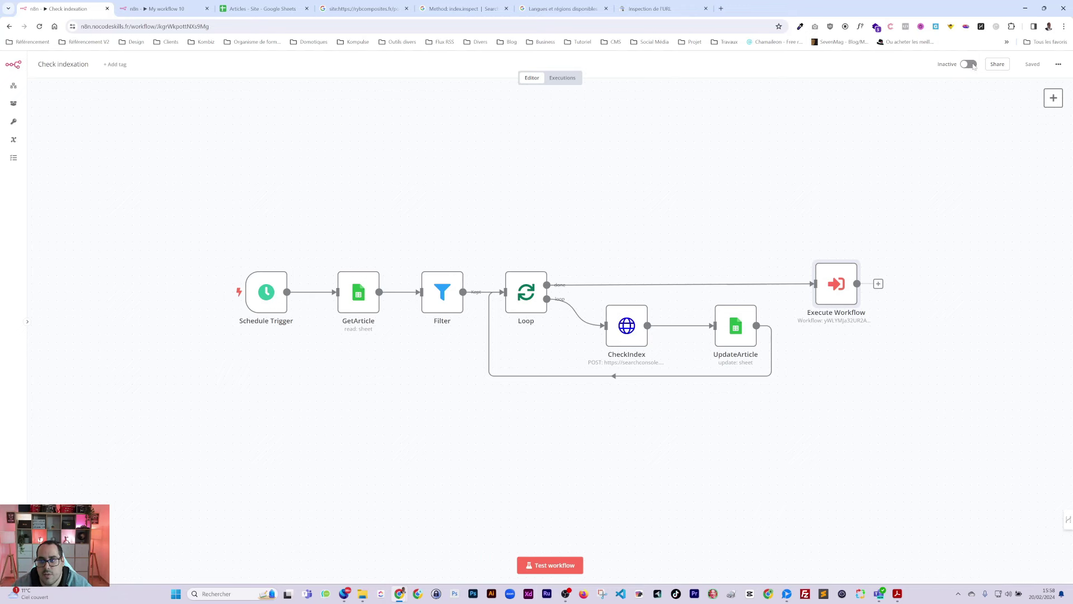
{"action": "key", "text": "ctrl+Tab"}
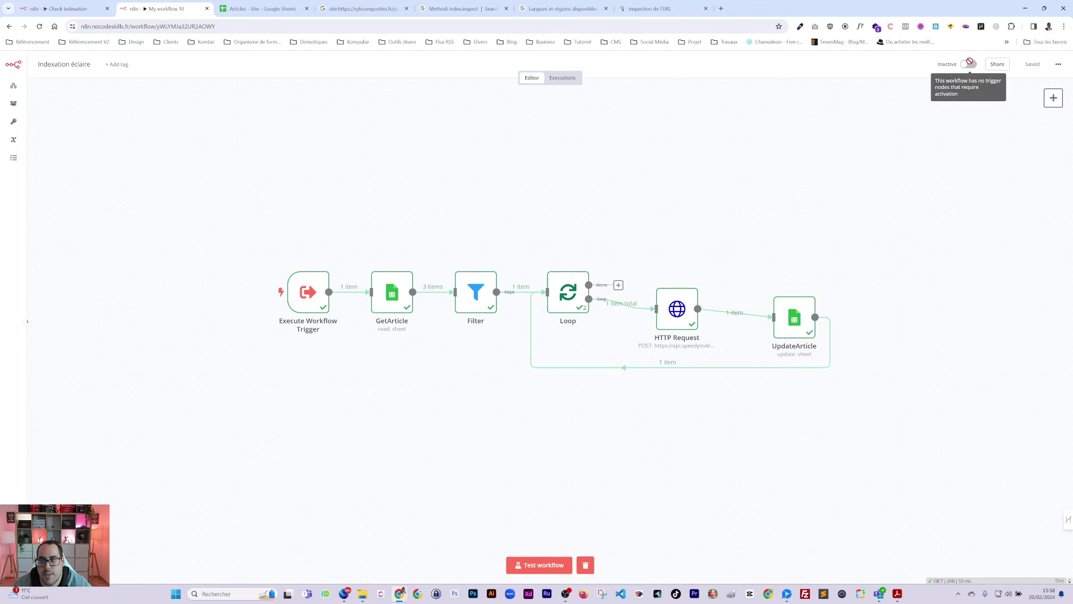
{"action": "left_click_drag", "start_coordinate": [971, 62], "coordinate": [970, 70]}
Step: Rename Indexation éclaire to 'Indexation éclair' via the workflows list
{"action": "left_click", "coordinate": [15, 86]}
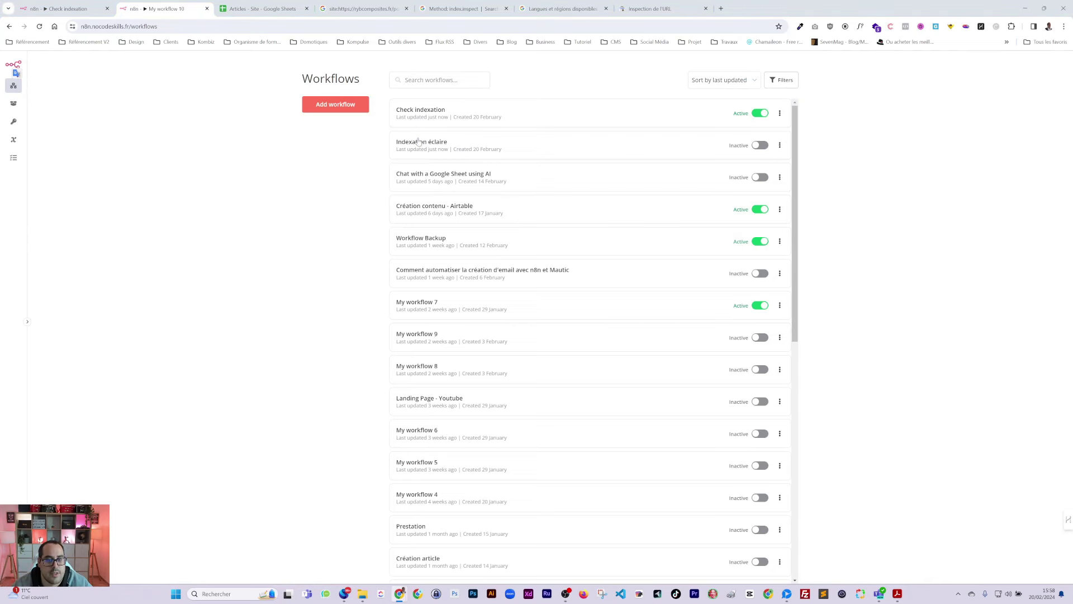
{"action": "left_click", "coordinate": [419, 142]}
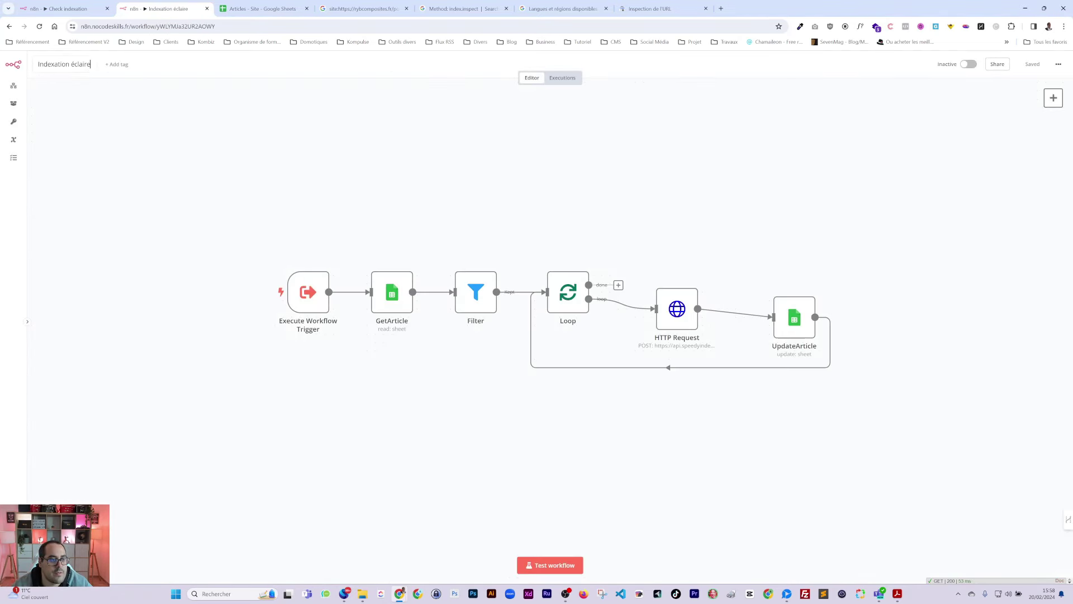
{"action": "left_click", "coordinate": [86, 65]}
{"action": "key", "text": "BackSpace"}
{"action": "key", "text": "Return"}
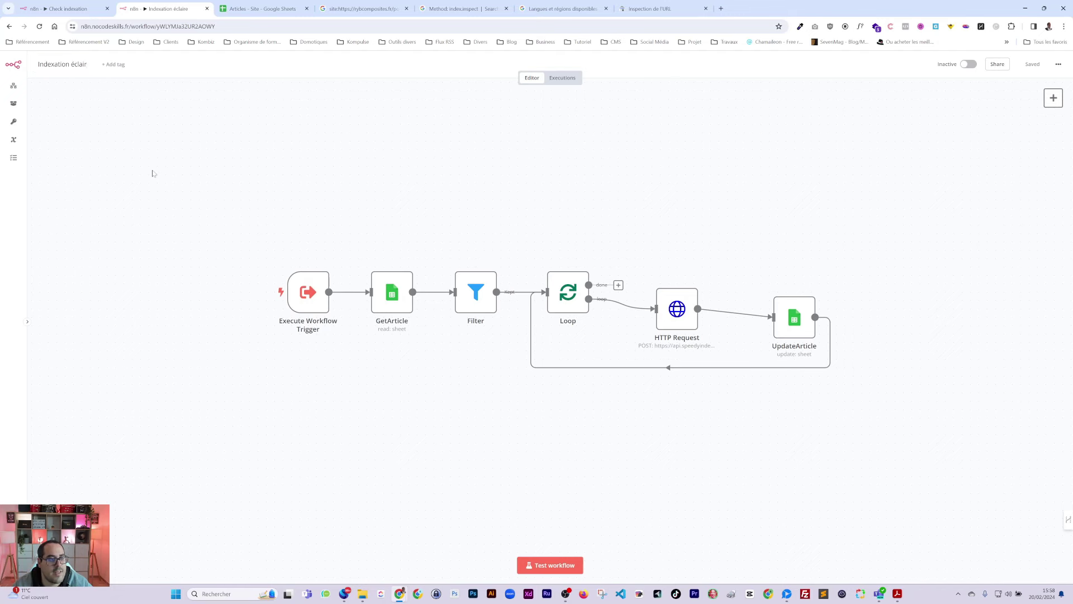
{"action": "left_click", "coordinate": [14, 85]}
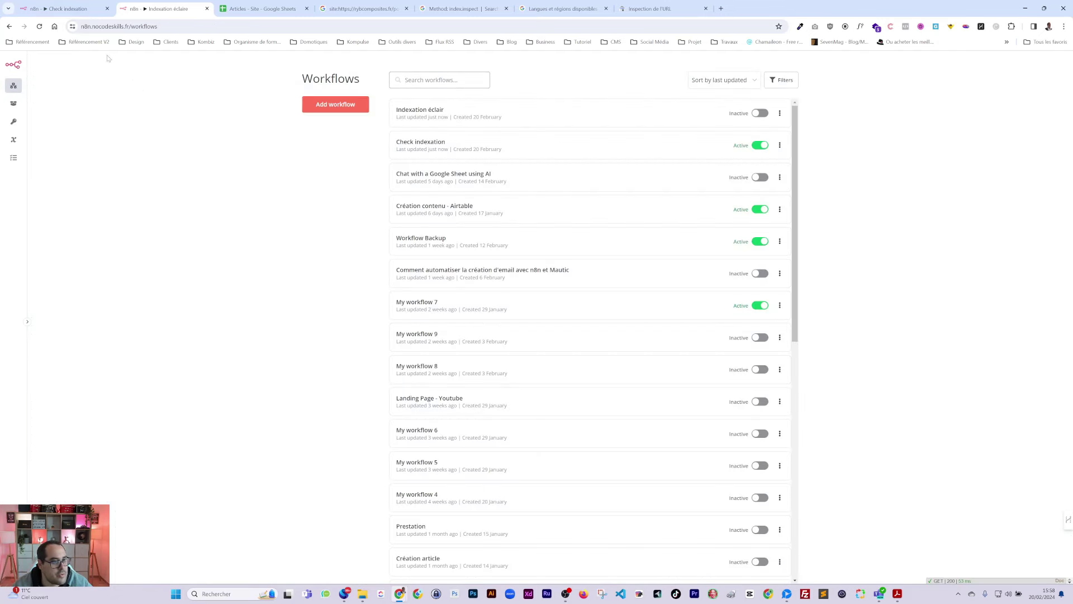
{"action": "left_click", "coordinate": [64, 8]}
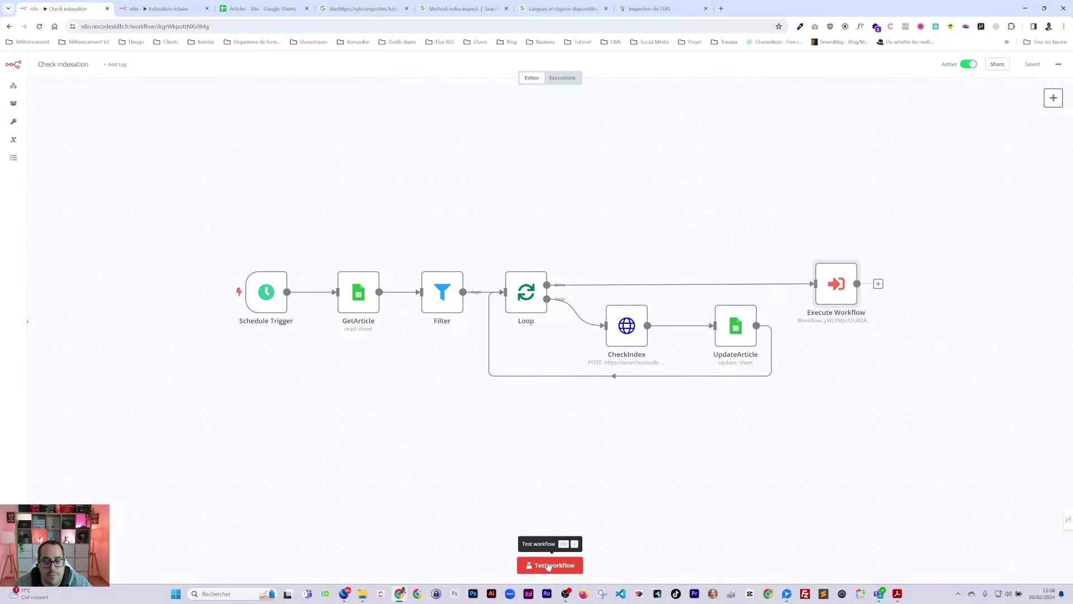
Step: Test-run Check indexation and confirm the first article's Indexé reads Oui in column C
{"action": "left_click", "coordinate": [548, 567]}
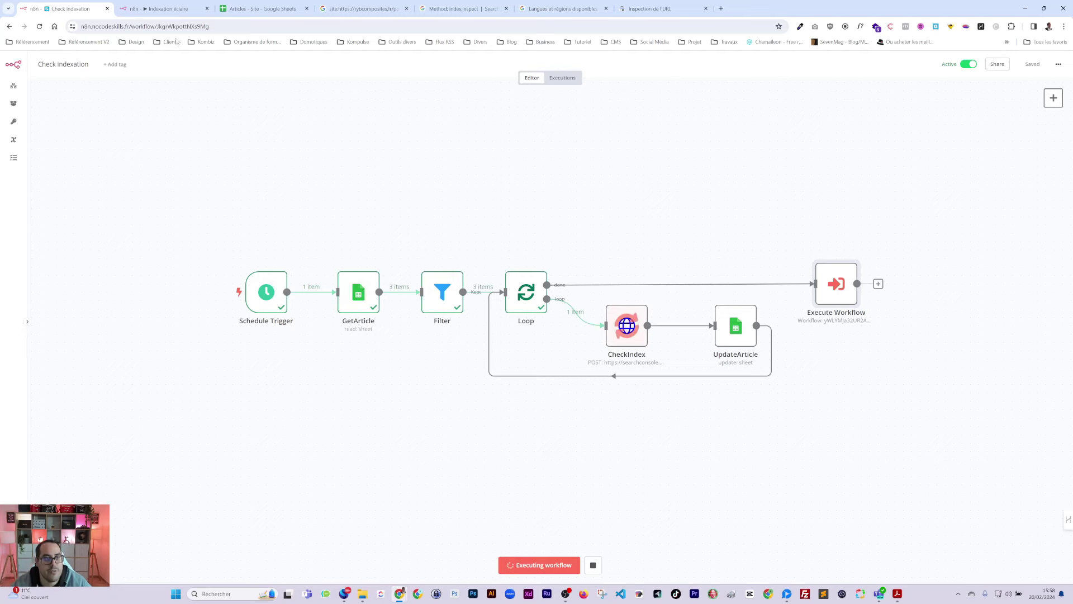
{"action": "left_click", "coordinate": [260, 8]}
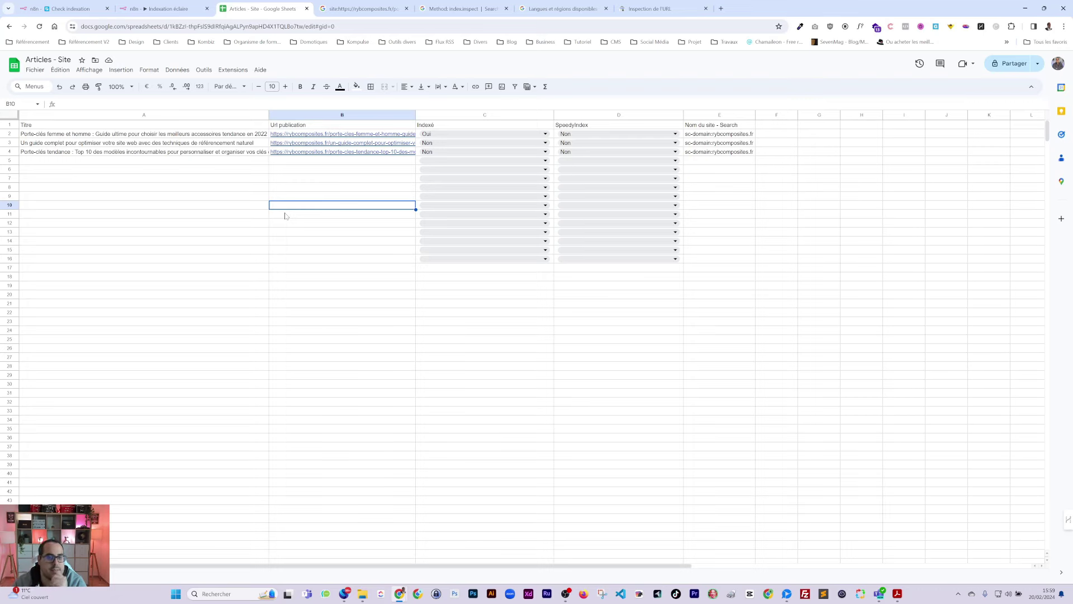
{"action": "left_click", "coordinate": [161, 10]}
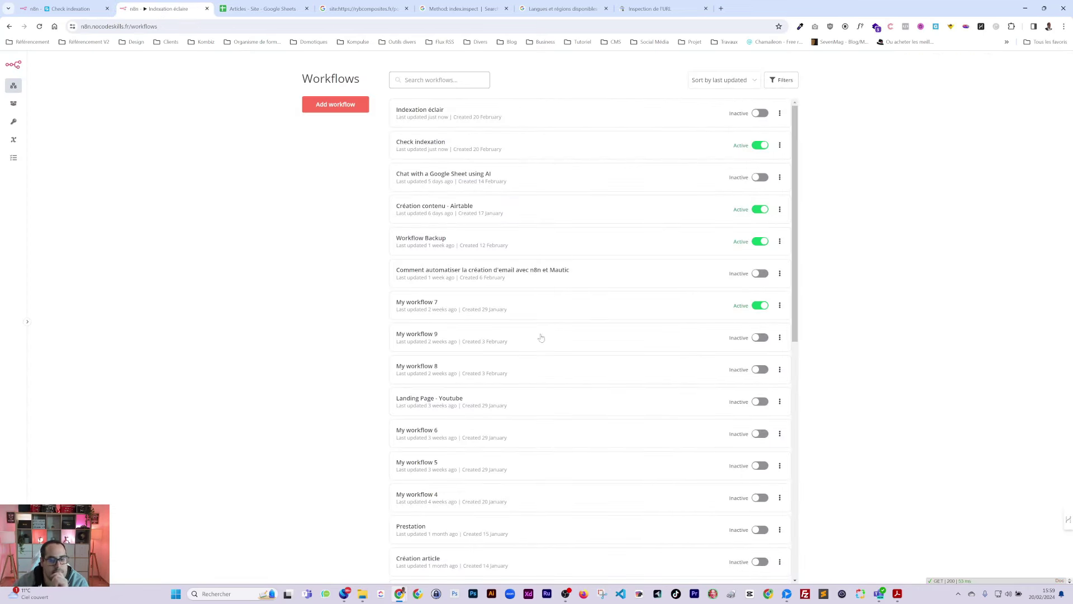
{"action": "key", "text": "ctrl+shift+Tab"}
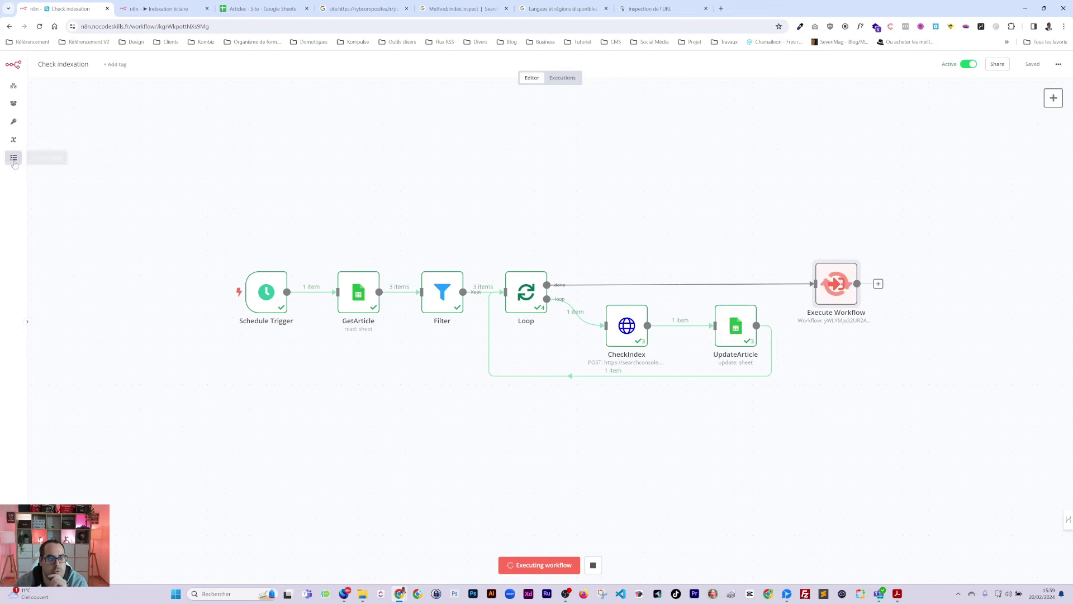
{"action": "left_click", "coordinate": [165, 8]}
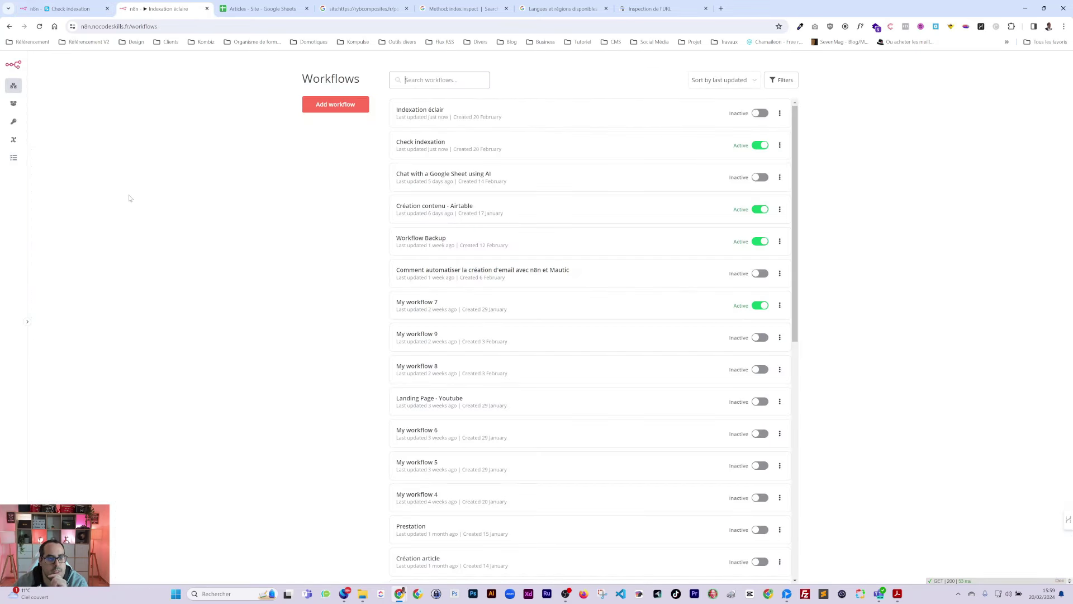
Step: Inspect execution #999 and verify rows 3–4 SpeedyIndex read Oui in the sheet
{"action": "left_click", "coordinate": [13, 158]}
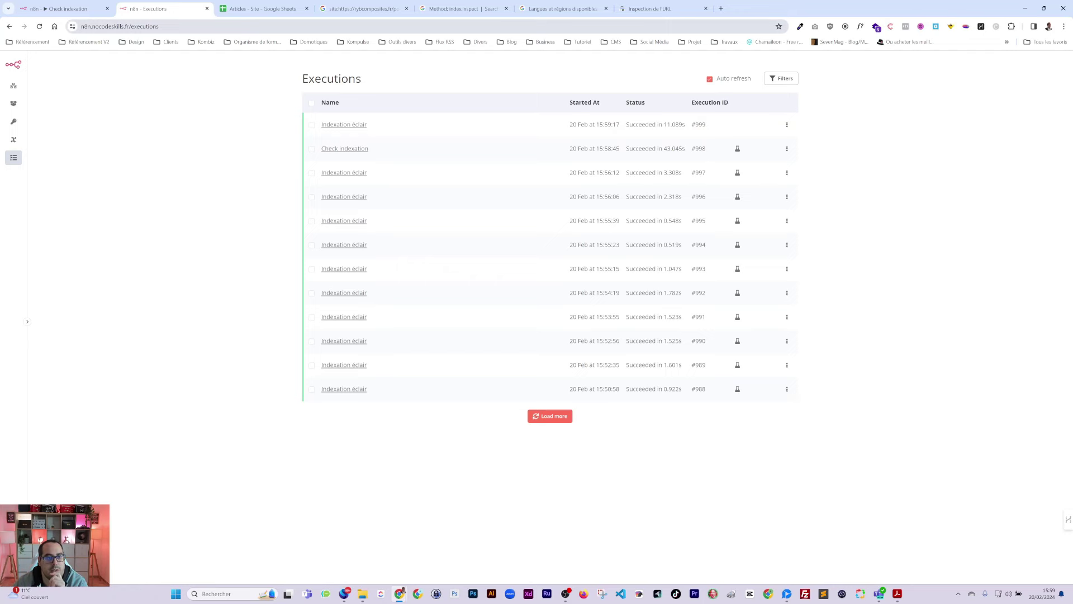
{"action": "left_click", "coordinate": [266, 10]}
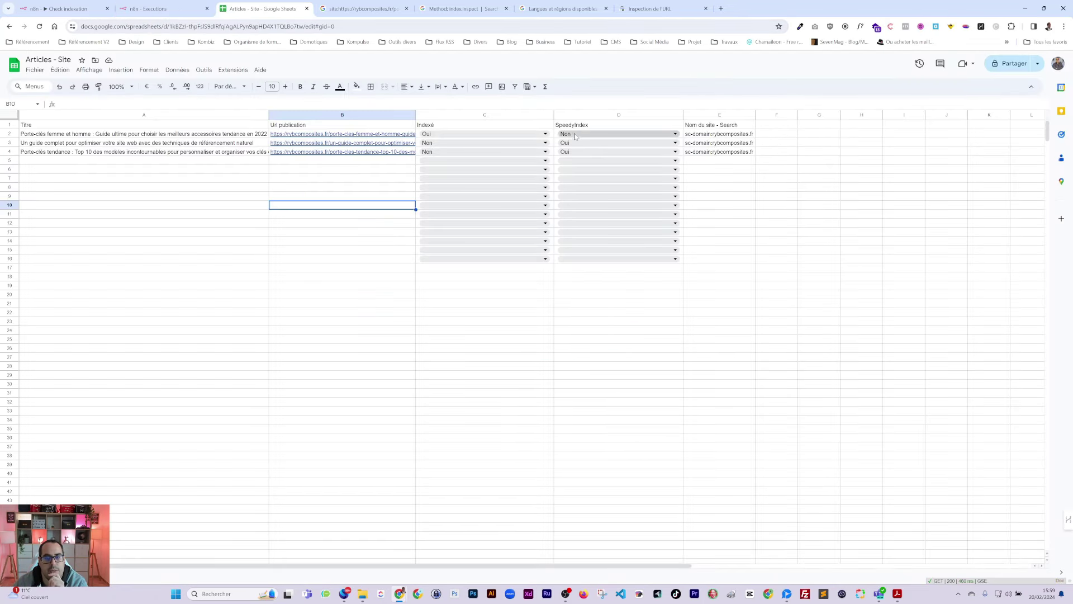
{"action": "left_click", "coordinate": [152, 11]}
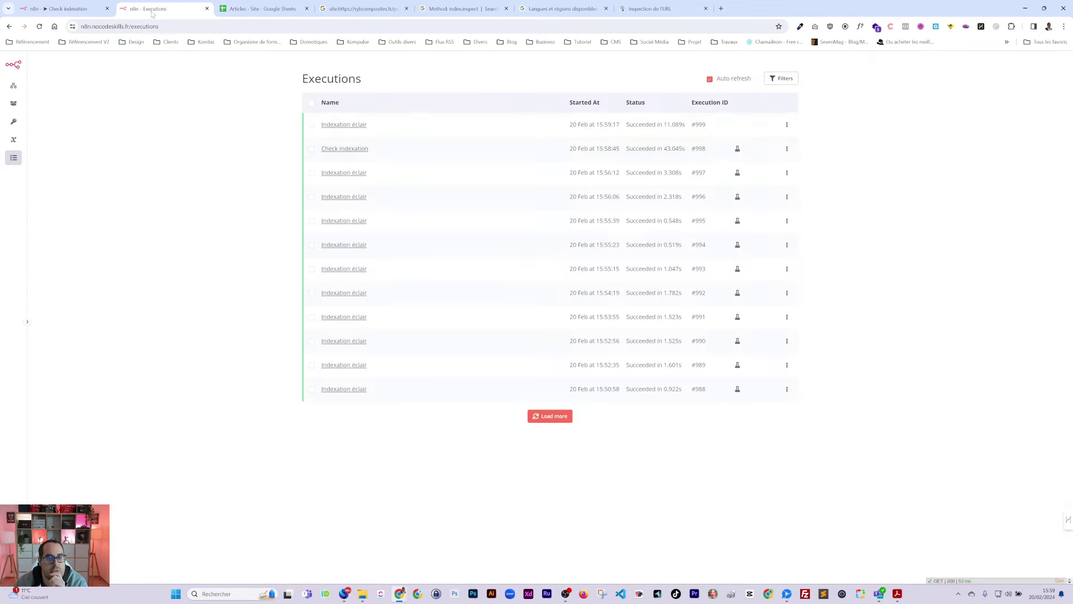
{"action": "left_click", "coordinate": [758, 125]}
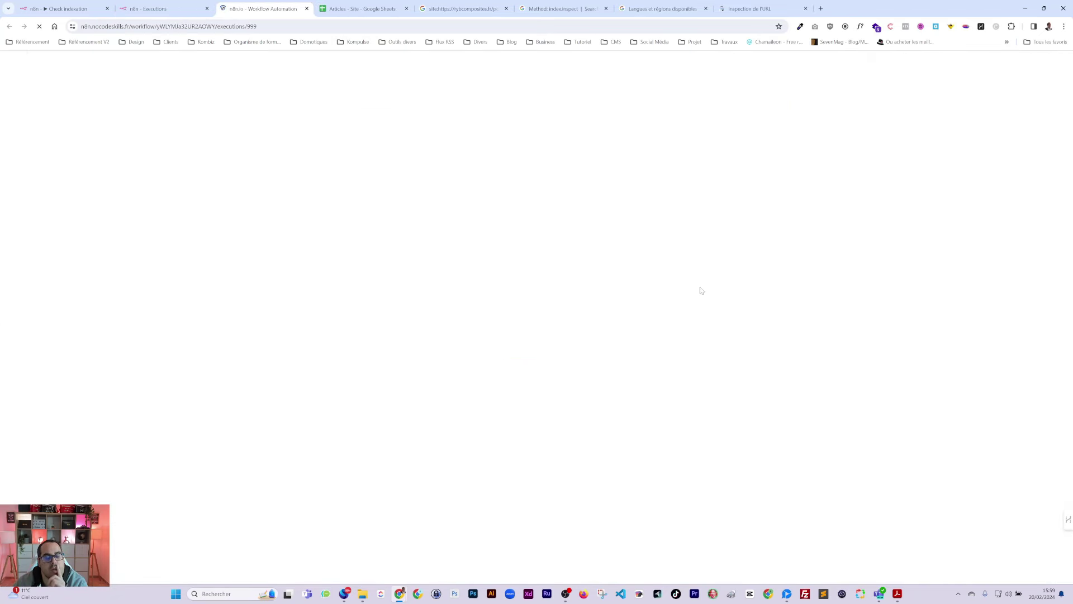
{"action": "key", "text": "ctrl+Page_Up"}
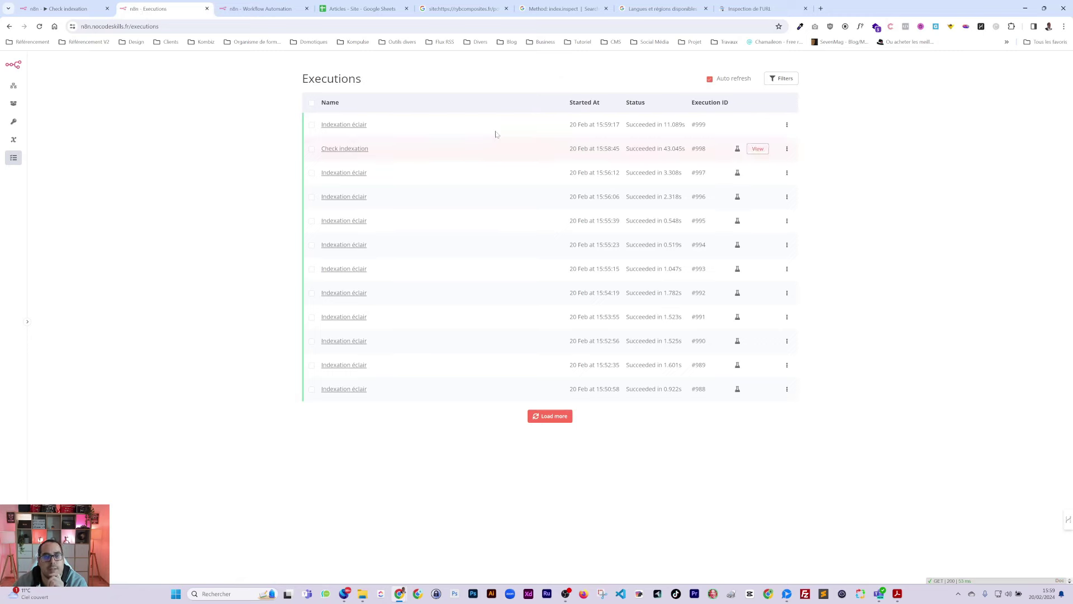
{"action": "left_click", "coordinate": [366, 9]}
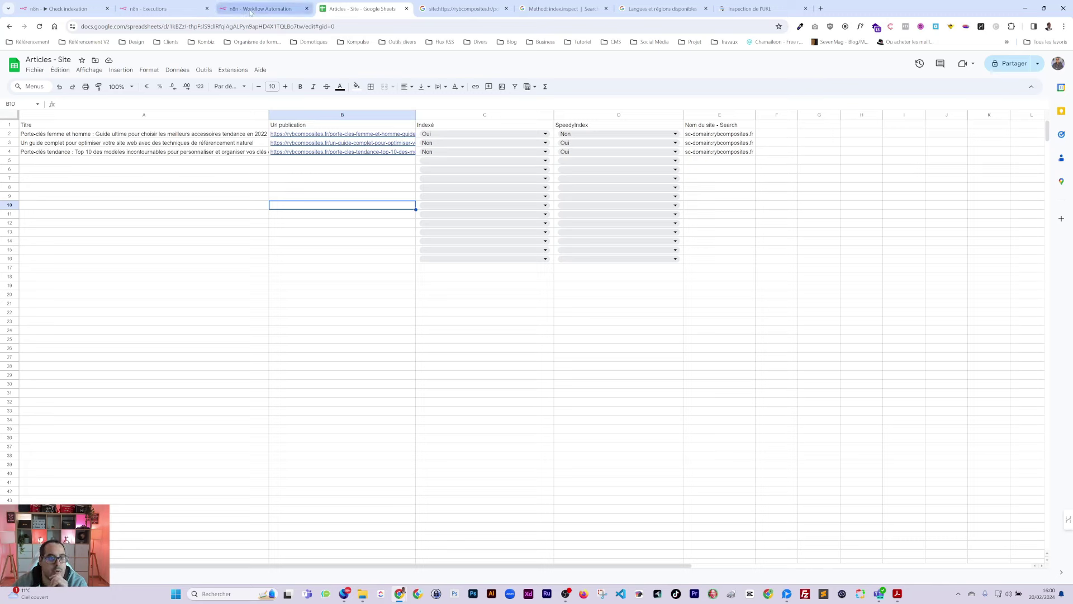
{"action": "mouse_move", "coordinate": [338, 158]}
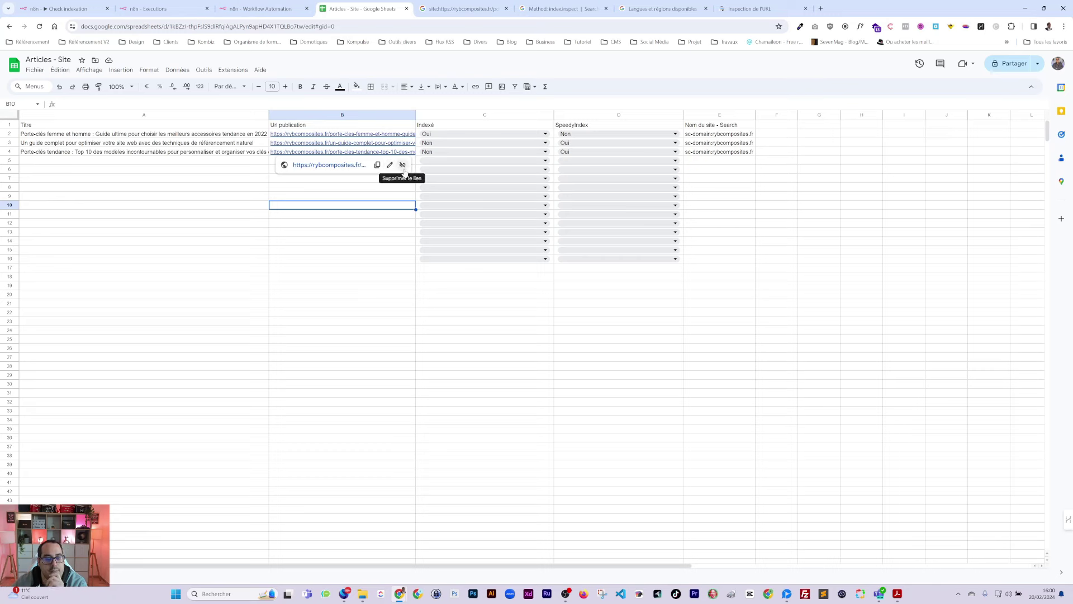